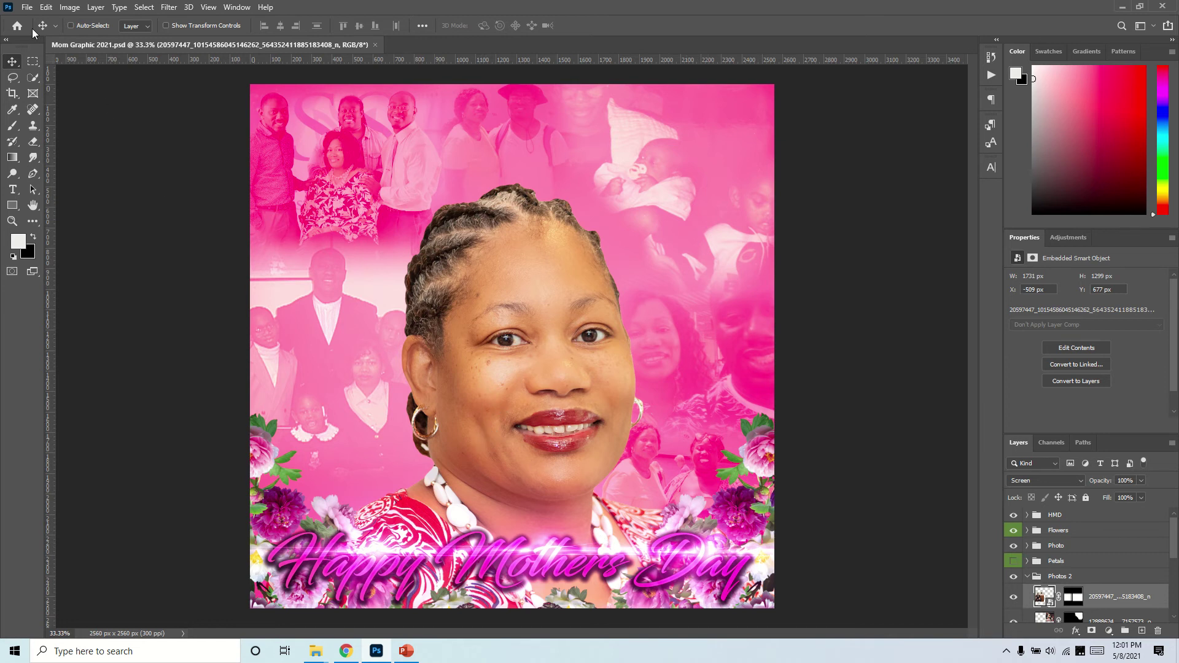
- Create a new 2048 x 2048 px document at 300 ppi in RGB with a transparent background
{"action": "left_click", "coordinate": [27, 8]}
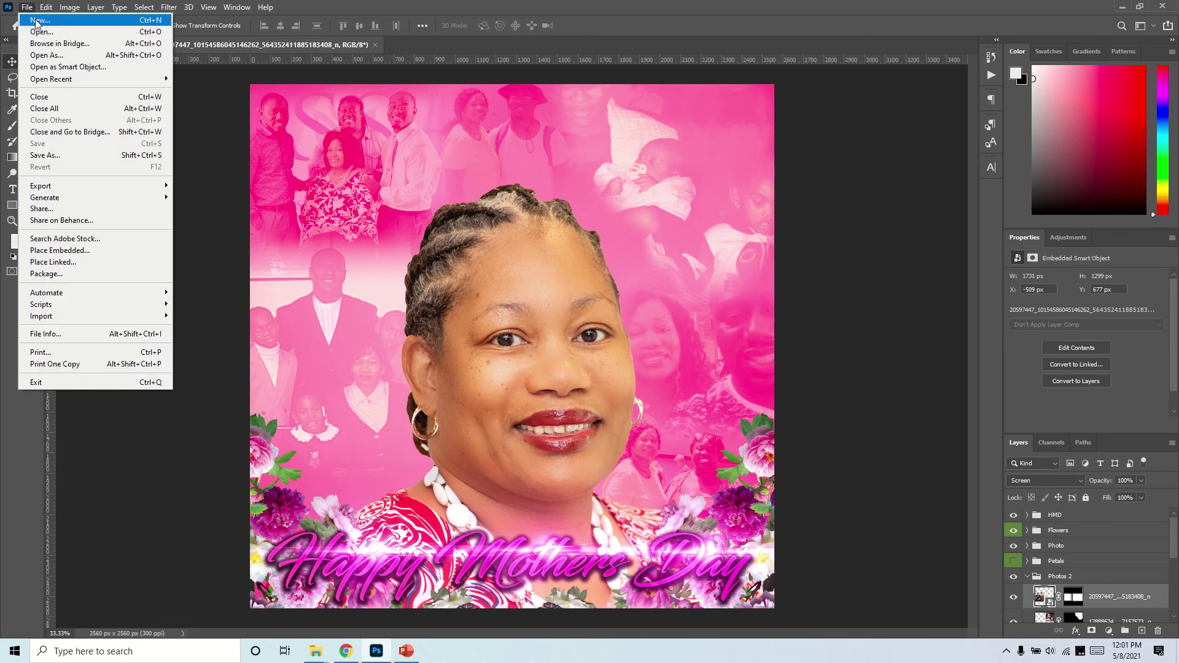
{"action": "left_click", "coordinate": [38, 20]}
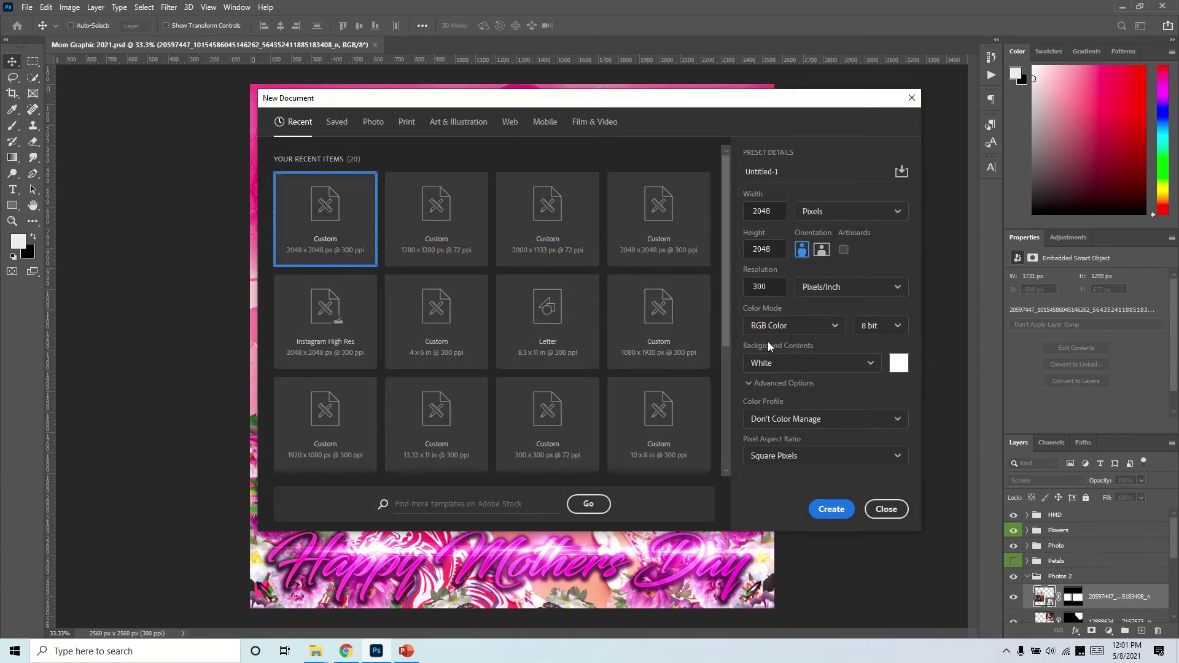
{"action": "left_click", "coordinate": [875, 366]}
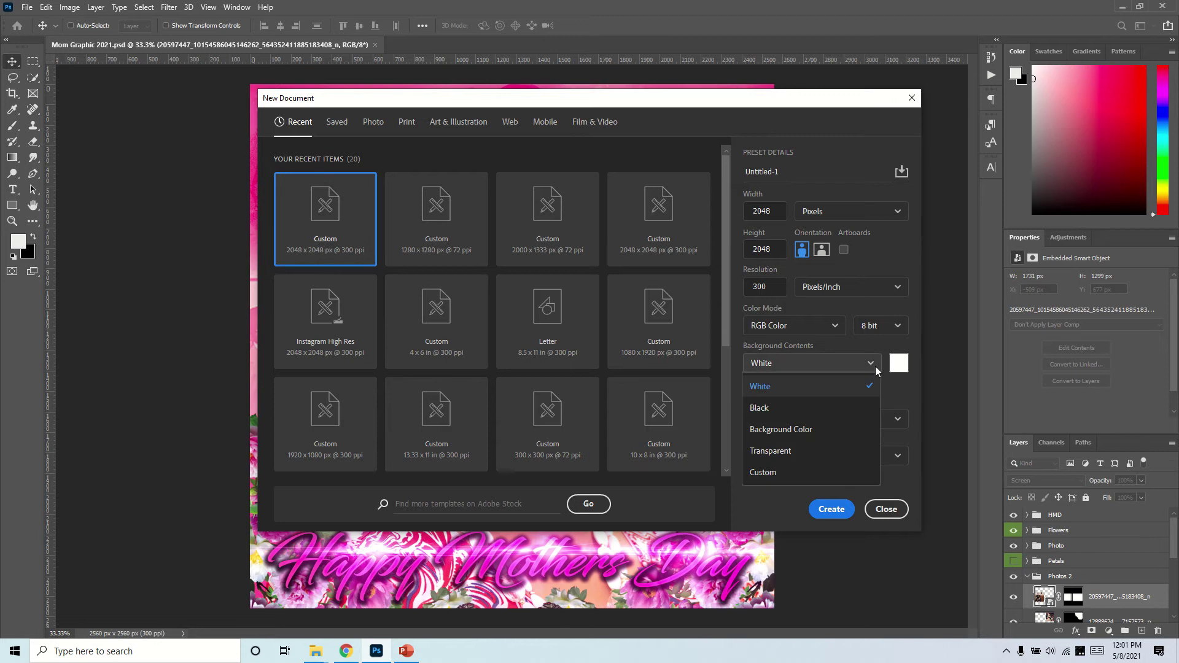
{"action": "left_click", "coordinate": [790, 452]}
{"action": "left_click", "coordinate": [833, 512]}
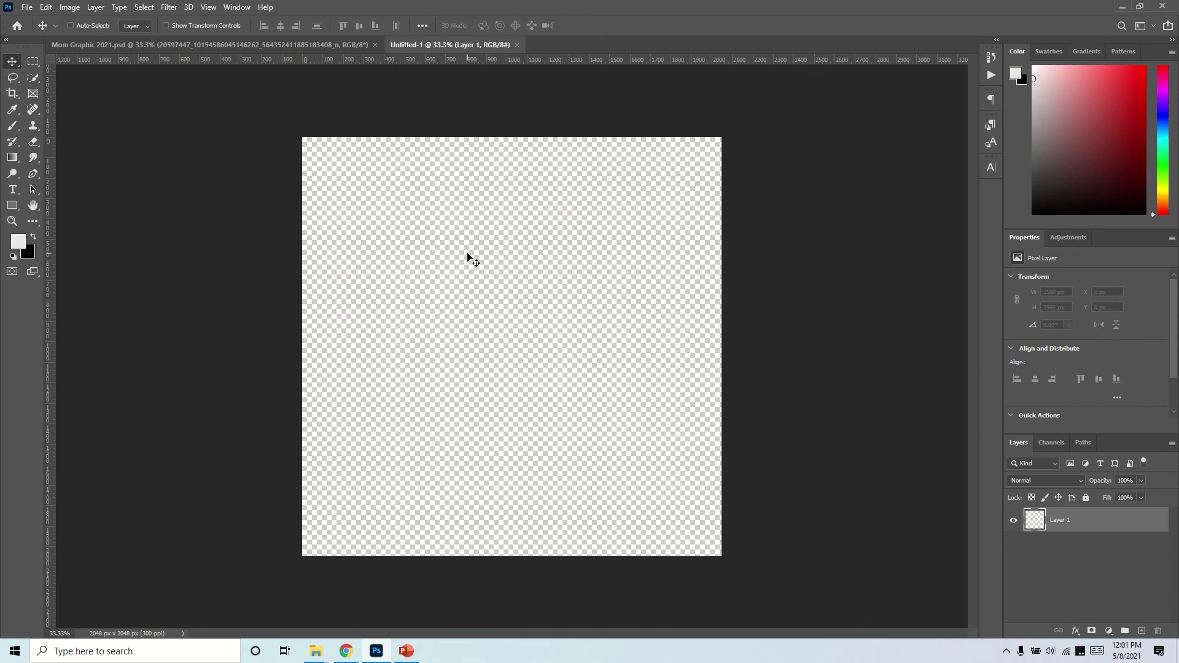
- Place the photo Mom Photo 5.2.21 as an embedded object at its default size on the canvas
{"action": "left_click", "coordinate": [28, 7]}
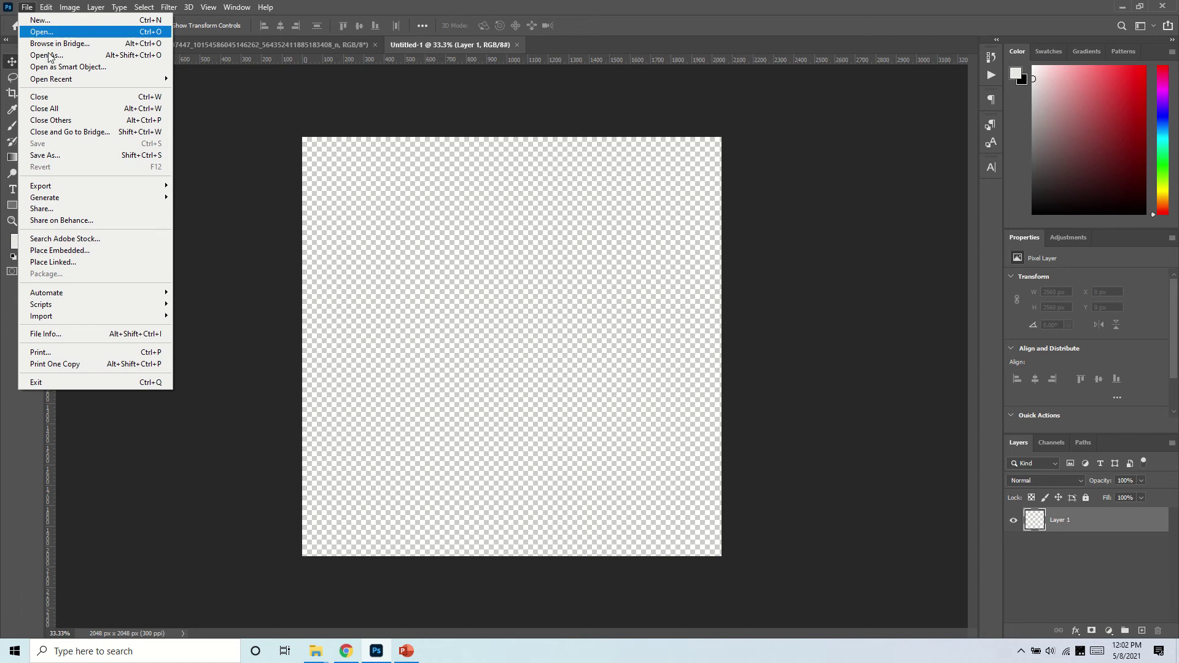
{"action": "left_click", "coordinate": [114, 252]}
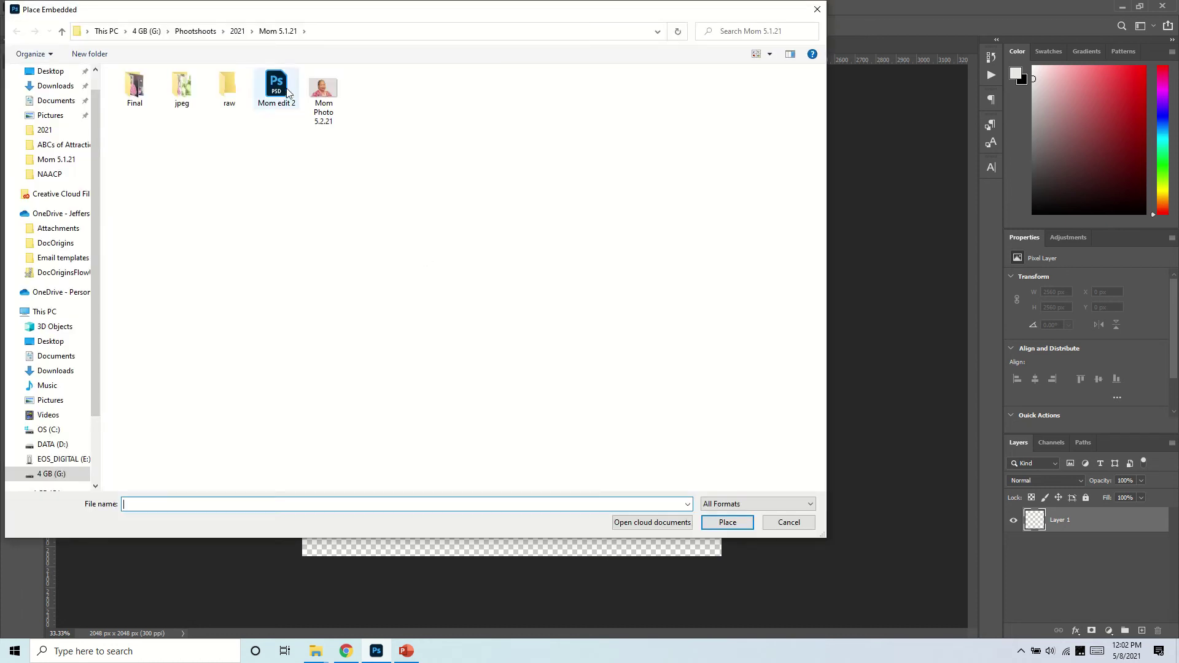
{"action": "left_click", "coordinate": [320, 92]}
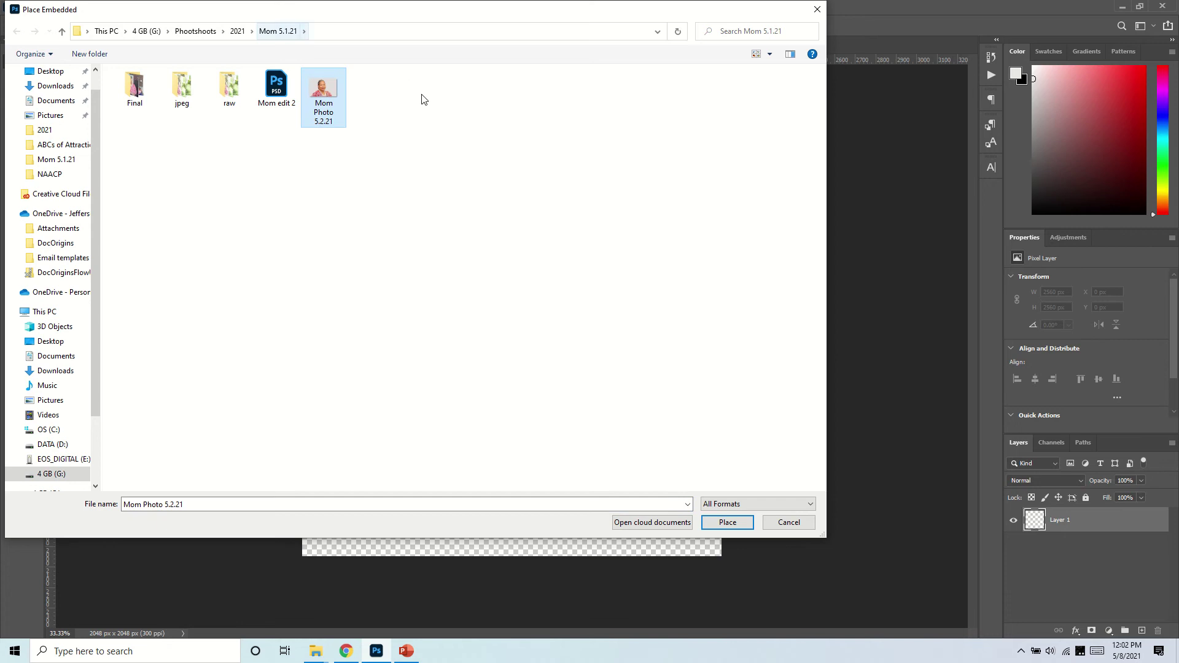
{"action": "left_click", "coordinate": [718, 521]}
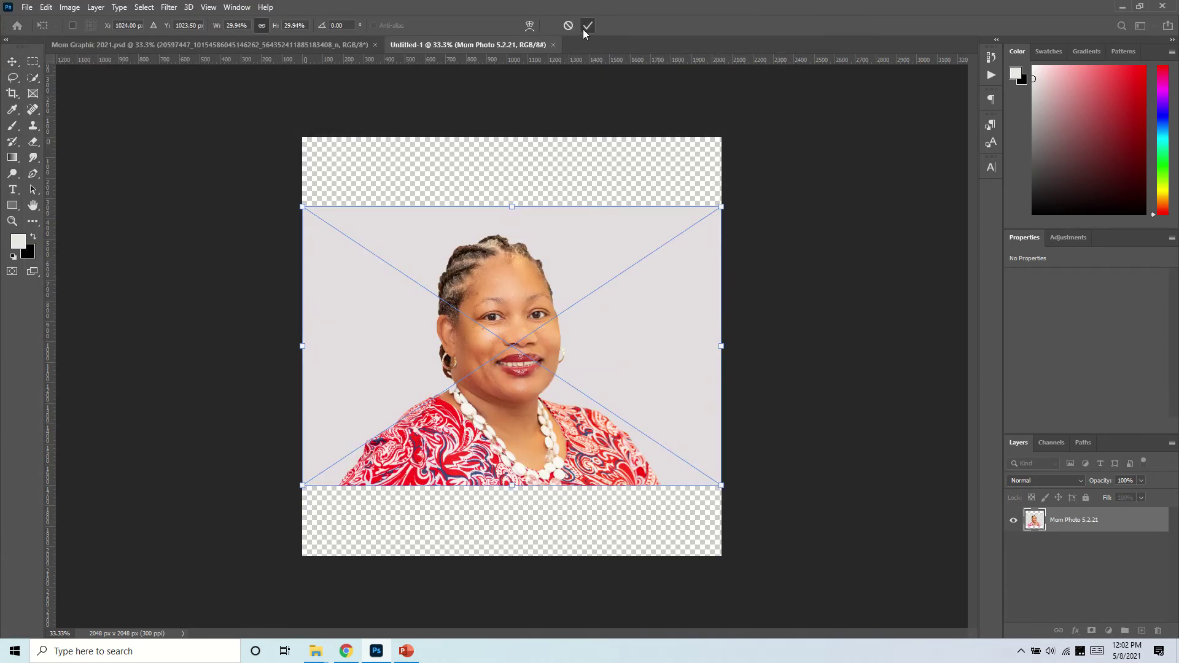
{"action": "left_click", "coordinate": [583, 28]}
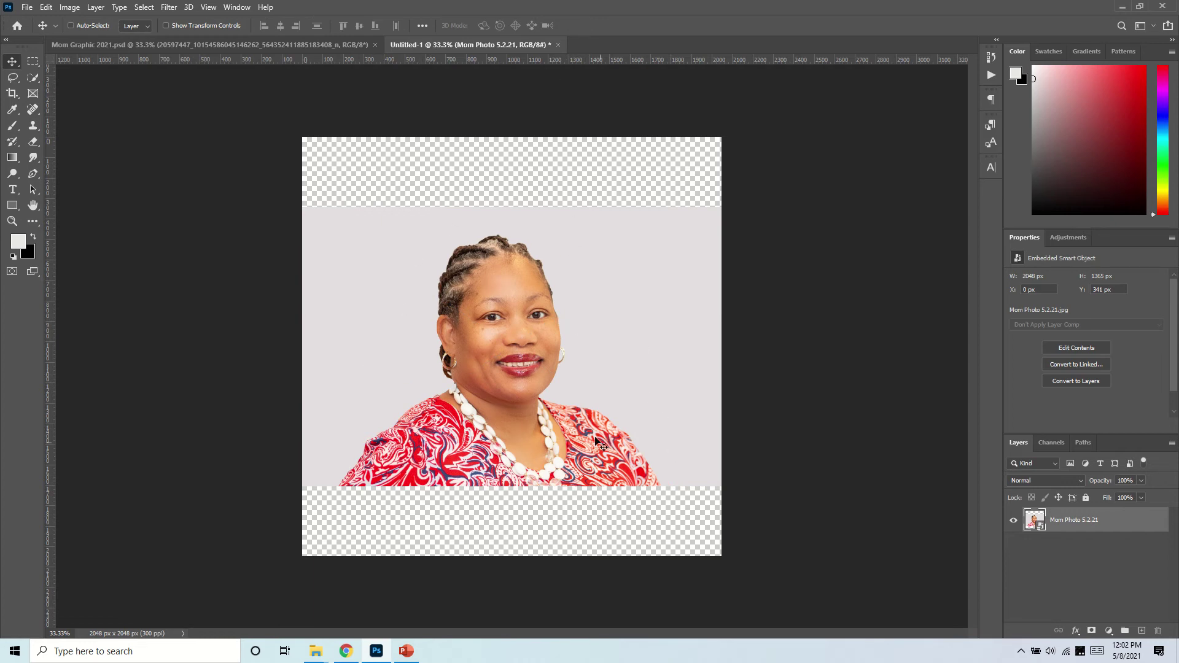
- Select the woman in the placed photo automatically with Select Subject
{"action": "left_click", "coordinate": [34, 78]}
{"action": "left_click", "coordinate": [79, 91]}
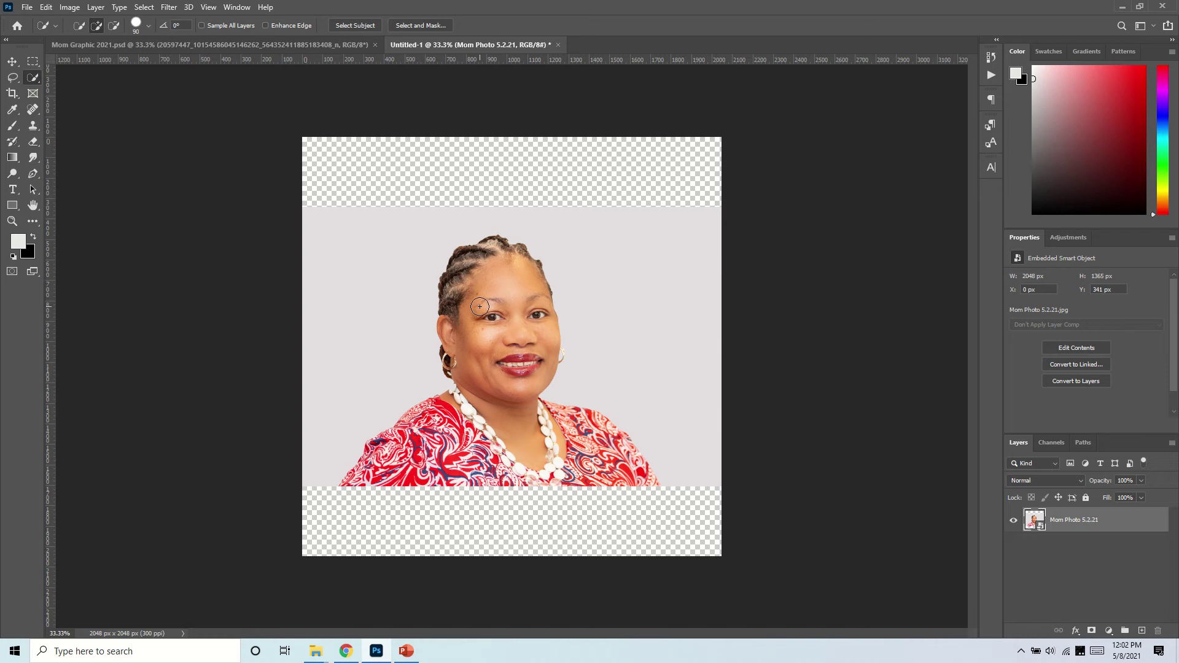
{"action": "left_click", "coordinate": [346, 26]}
- Add the missed white necklace bead beside the neck to the selection, using the Quick Selection tool with a smaller brush
{"action": "left_click", "coordinate": [12, 221]}
{"action": "left_click_drag", "start_coordinate": [485, 339], "coordinate": [487, 341]}
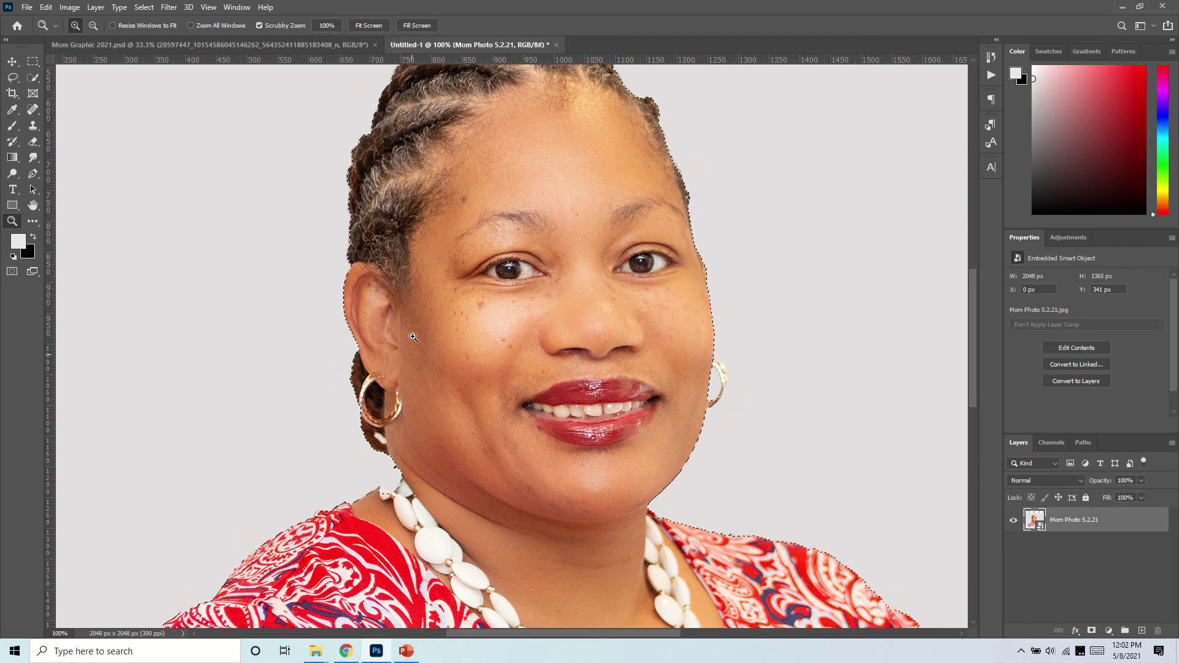
{"action": "left_click_drag", "start_coordinate": [420, 482], "coordinate": [420, 482]}
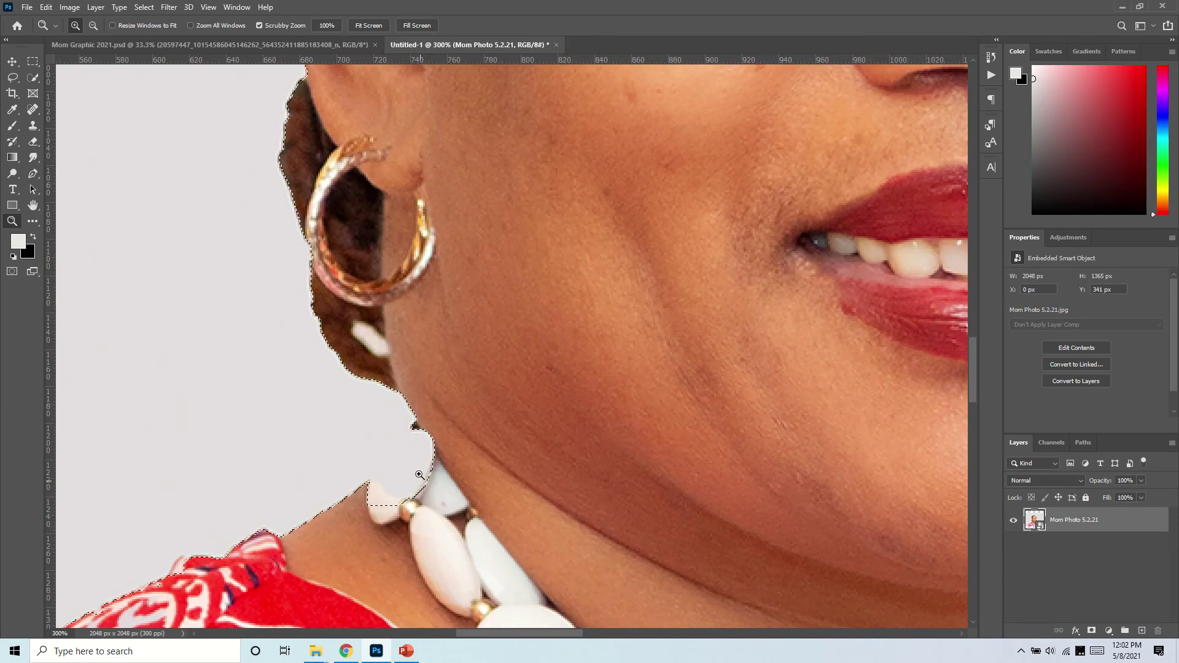
{"action": "key", "text": "w"}
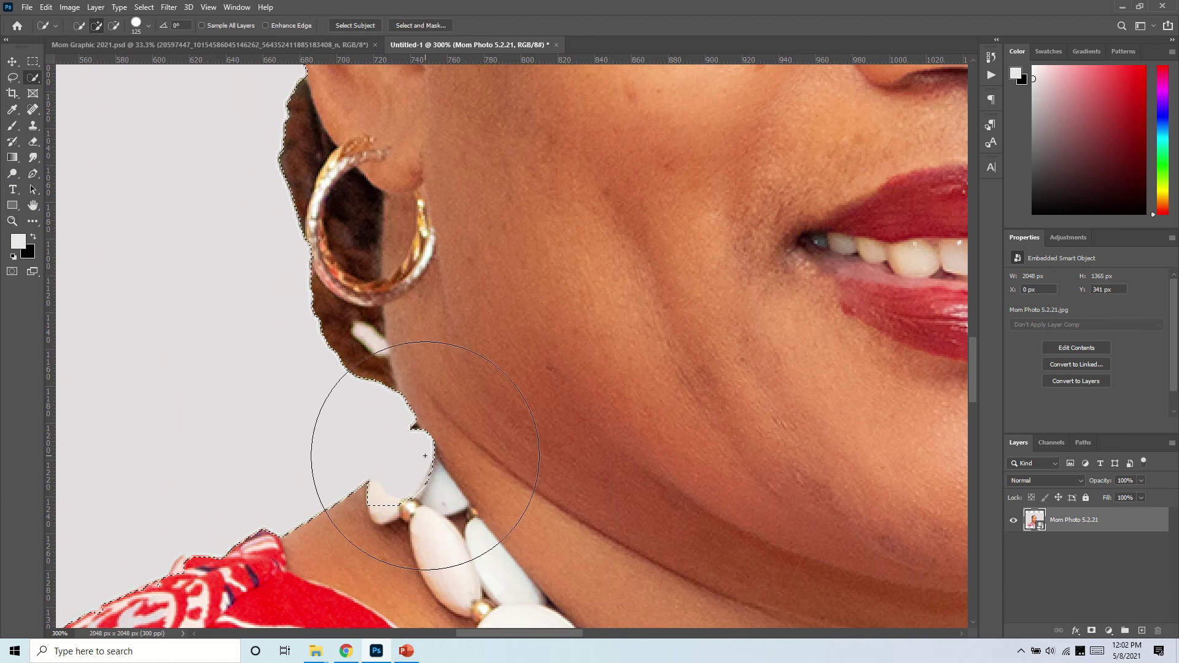
{"action": "right_click", "coordinate": [32, 76]}
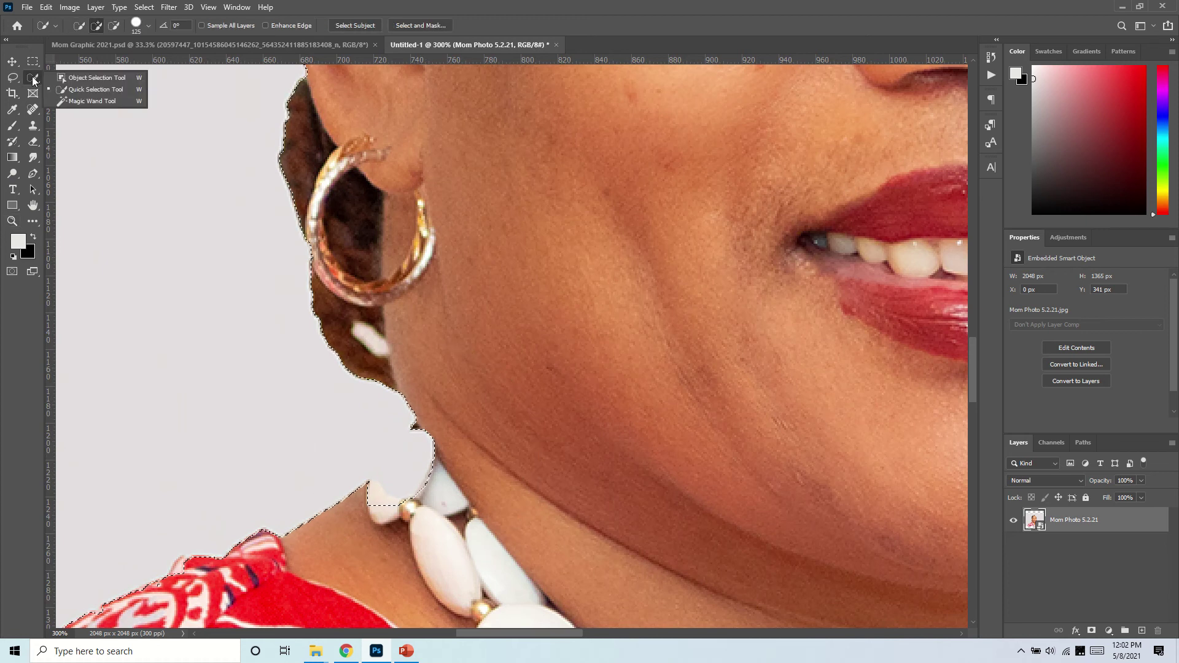
{"action": "left_click", "coordinate": [64, 91]}
{"action": "key", "text": "bracketleft"}
{"action": "key", "text": "bracketleft"}
{"action": "key", "text": "bracketleft"}
{"action": "key", "text": "bracketleft"}
{"action": "key", "text": "bracketleft"}
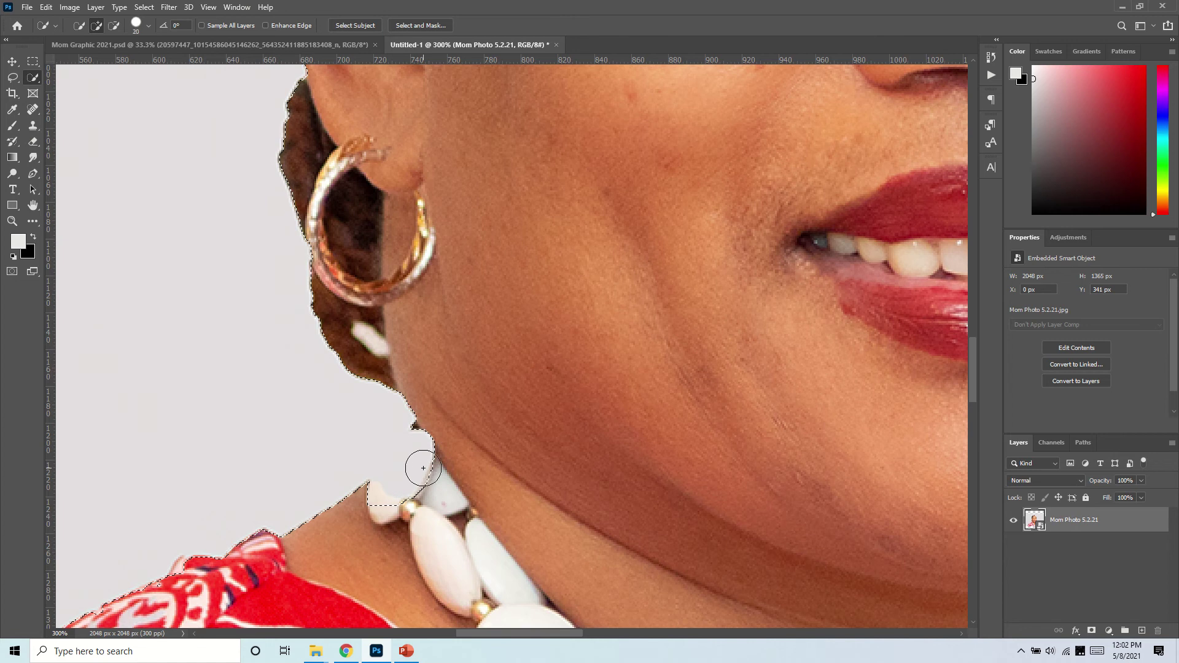
{"action": "key", "text": "bracketright"}
{"action": "key", "text": "bracketright"}
{"action": "key", "text": "bracketright"}
{"action": "left_click", "coordinate": [149, 28]}
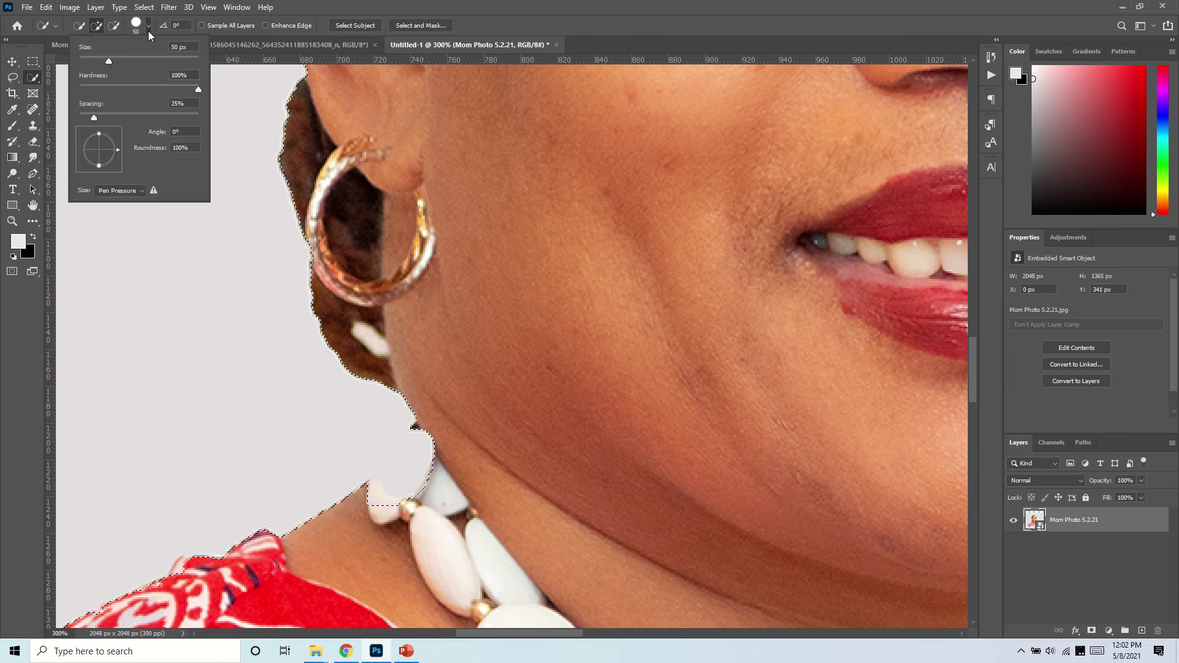
{"action": "left_click", "coordinate": [587, 43]}
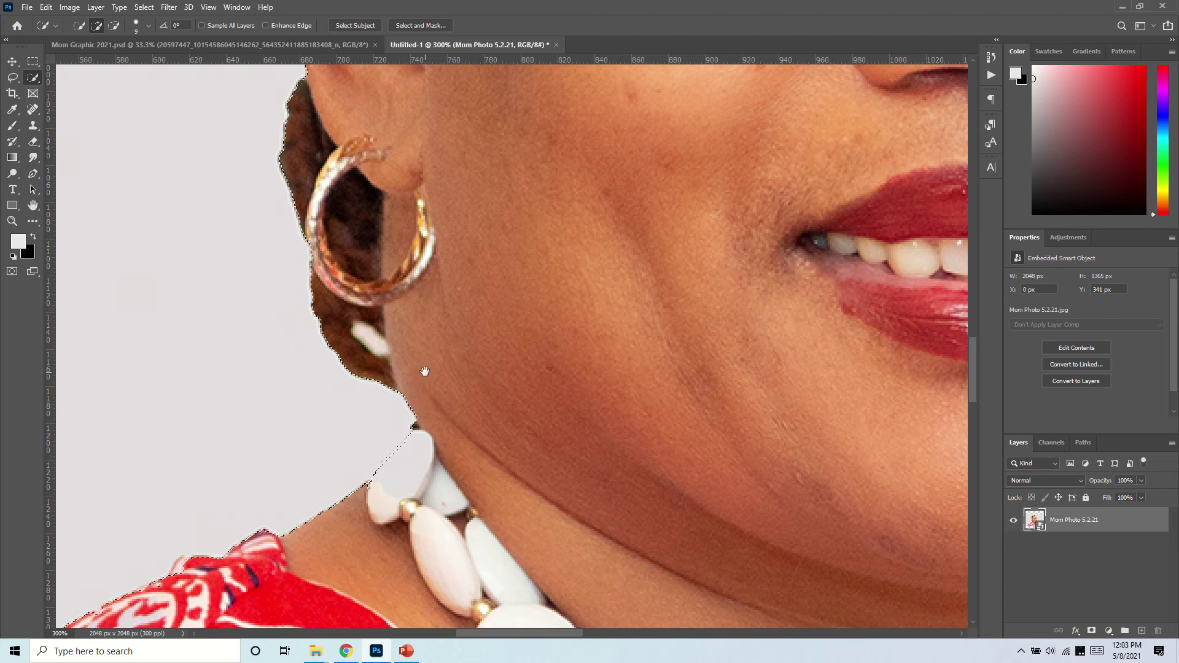
- Subtract the small pale gap in the hair below the hoop earring from the selection
{"action": "left_click_drag", "start_coordinate": [423, 369], "coordinate": [493, 438]}
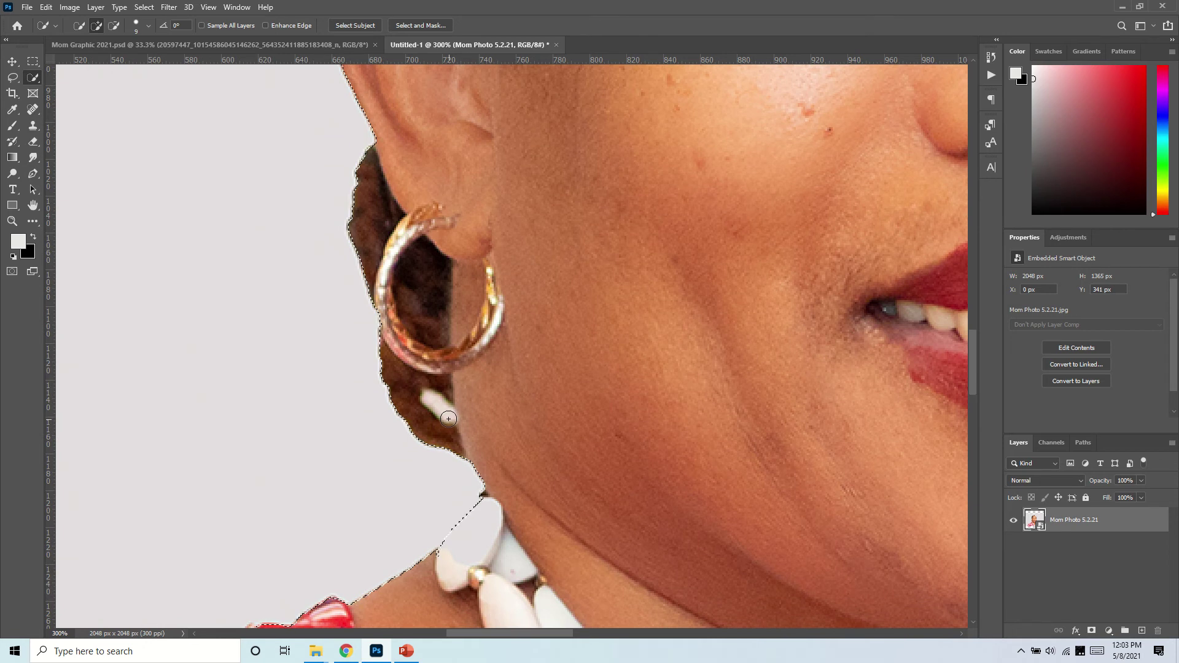
{"action": "key", "text": "alt"}
{"action": "left_click_drag", "start_coordinate": [437, 405], "coordinate": [442, 409]}
- Refine the selection edge along the shoulder and sleeve on the photo's left side, down to the photo's lower edge
{"action": "left_click_drag", "start_coordinate": [484, 520], "coordinate": [582, 413]}
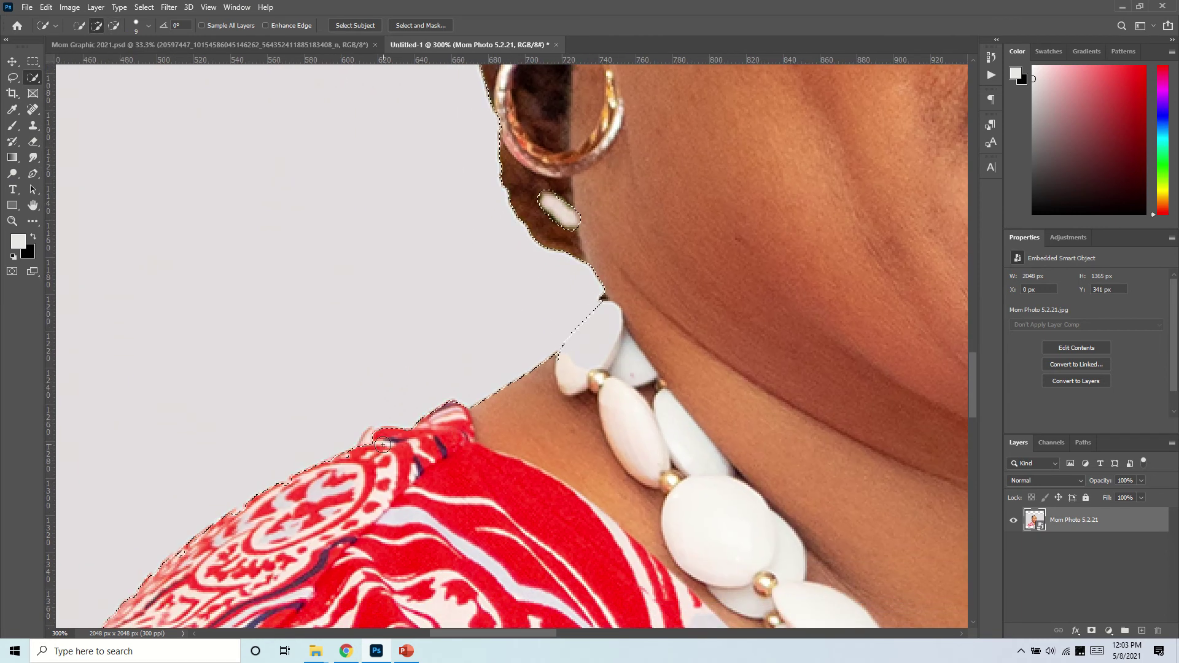
{"action": "mouse_move", "coordinate": [346, 455]}
{"action": "left_mouse_down"}
{"action": "mouse_move", "coordinate": [389, 424]}
{"action": "mouse_move", "coordinate": [414, 321]}
{"action": "mouse_move", "coordinate": [522, 216]}
{"action": "left_mouse_up"}
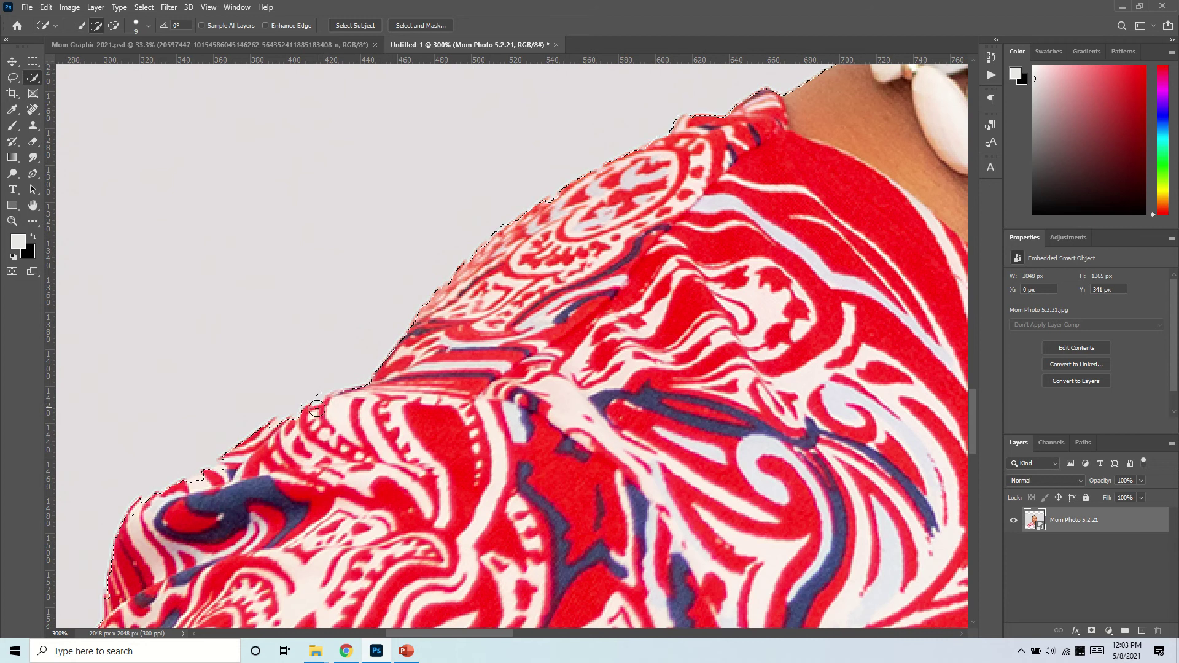
{"action": "left_click_drag", "start_coordinate": [291, 564], "coordinate": [593, 410]}
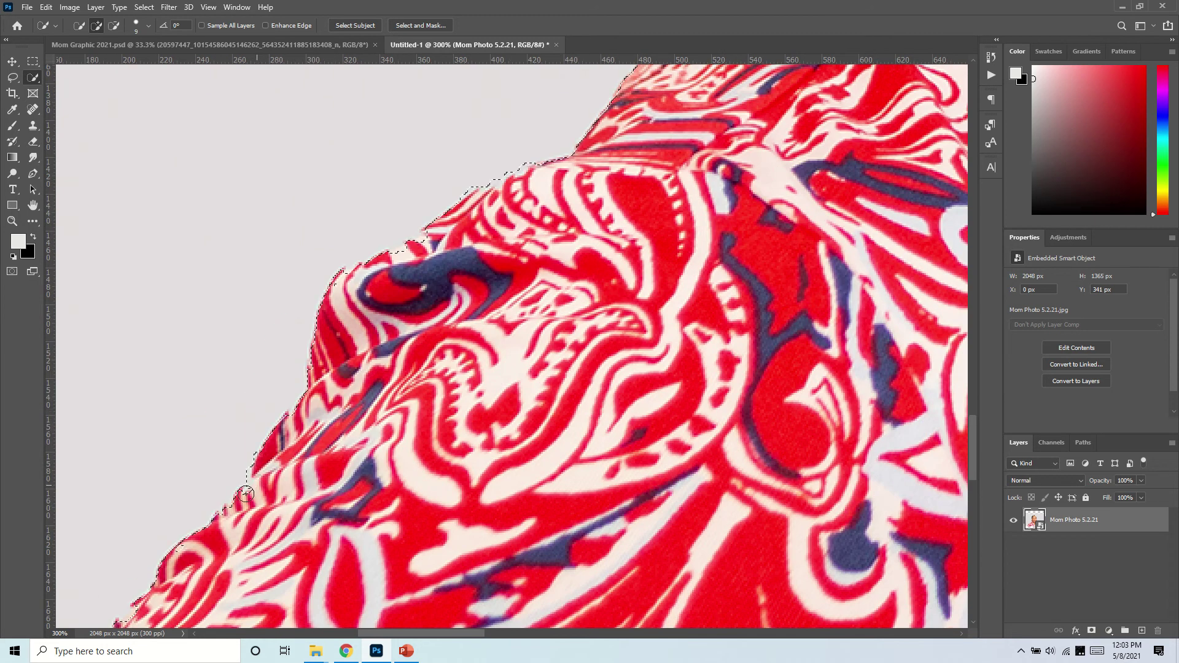
{"action": "scroll", "coordinate": [313, 491], "scroll_direction": "down", "scroll_amount": 4}
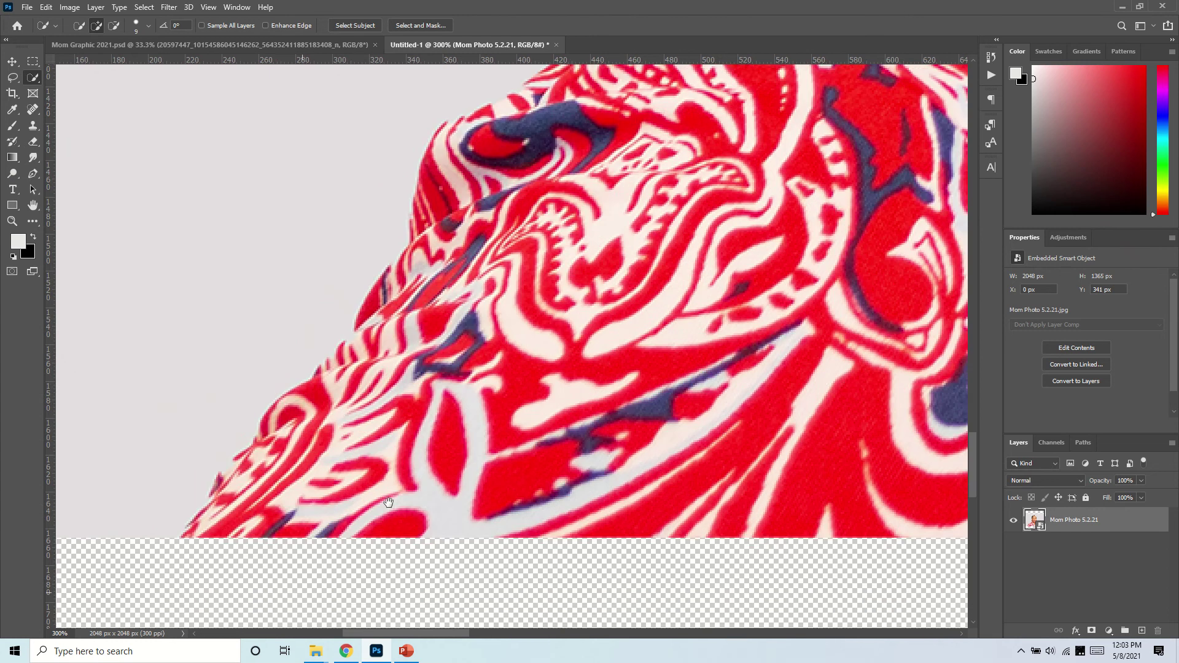
{"action": "scroll", "coordinate": [276, 488], "scroll_direction": "left", "scroll_amount": 2}
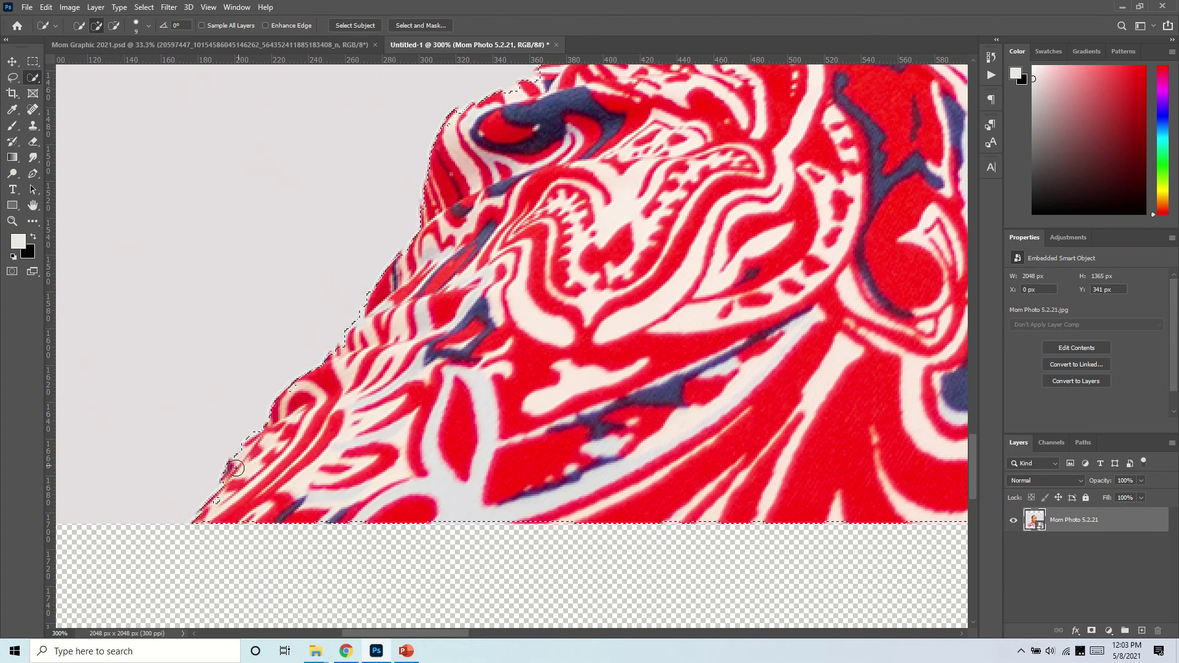
- Add the missed notch in the patterned sleeve on the photo's right side to the selection
{"action": "left_click_drag", "start_coordinate": [644, 439], "coordinate": [458, 505]}
{"action": "mouse_move", "coordinate": [671, 452]}
{"action": "left_mouse_down"}
{"action": "mouse_move", "coordinate": [602, 430]}
{"action": "mouse_move", "coordinate": [380, 506]}
{"action": "mouse_move", "coordinate": [227, 510]}
{"action": "left_mouse_up"}
{"action": "left_click_drag", "start_coordinate": [823, 458], "coordinate": [690, 470]}
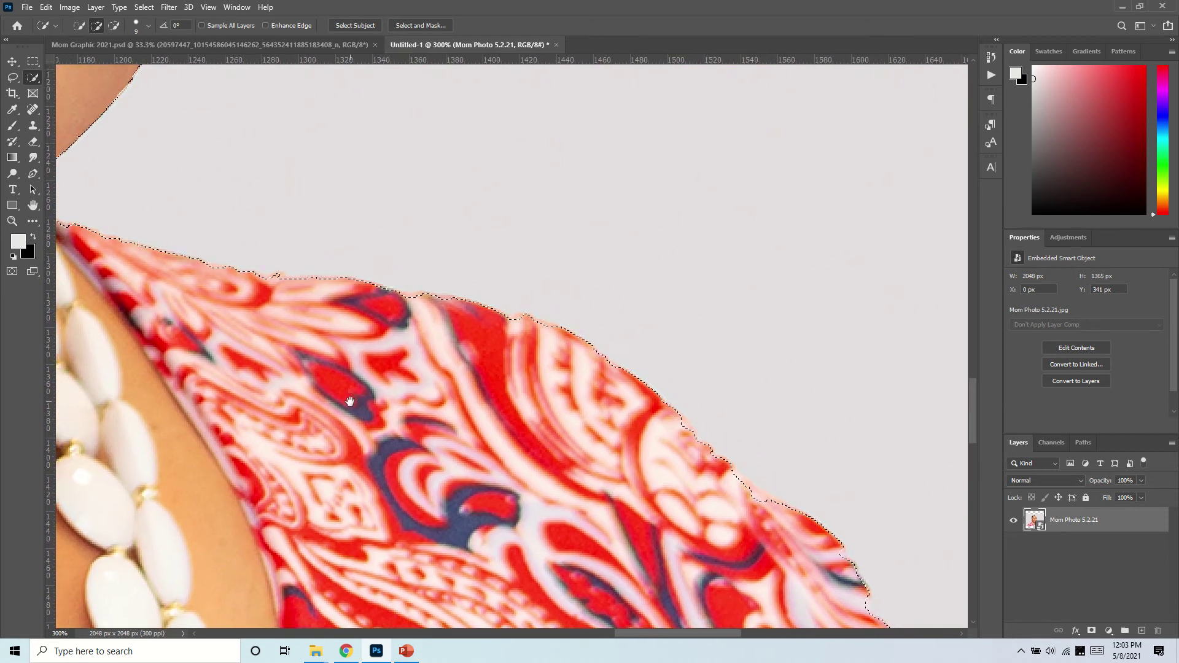
{"action": "left_click", "coordinate": [757, 495]}
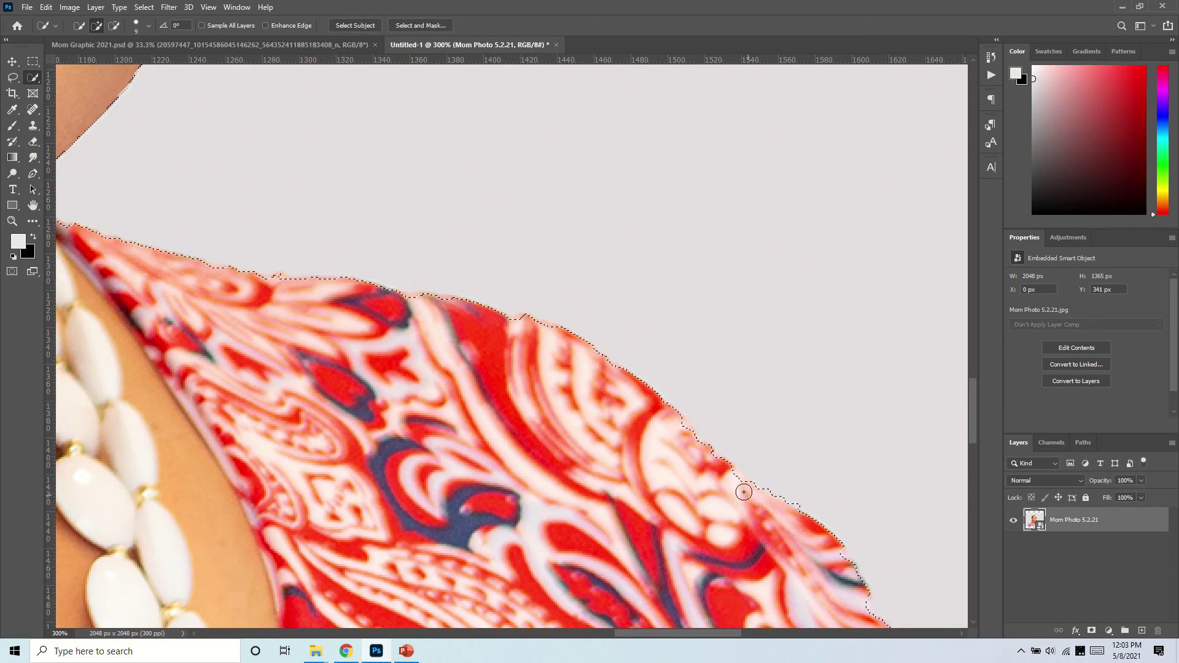
- Add the hoop earring on the photo's right side to the selection with a very small Quick Selection brush
{"action": "left_click_drag", "start_coordinate": [395, 419], "coordinate": [534, 491]}
{"action": "left_click_drag", "start_coordinate": [319, 319], "coordinate": [334, 487]}
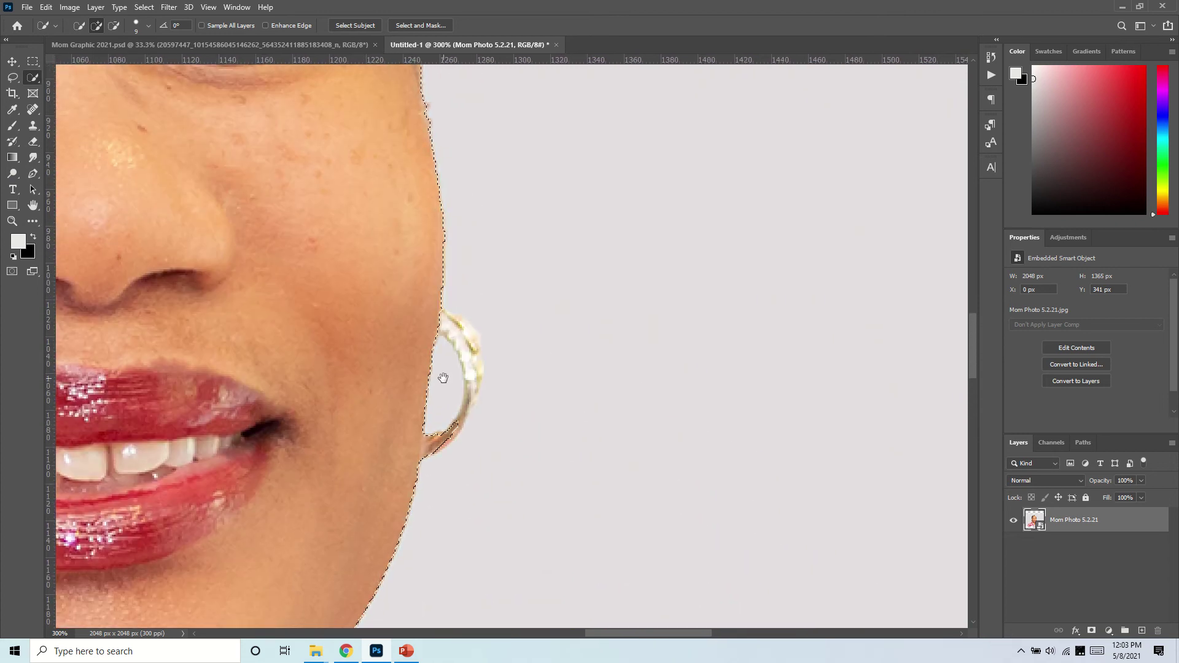
{"action": "left_click_drag", "start_coordinate": [344, 353], "coordinate": [338, 403]}
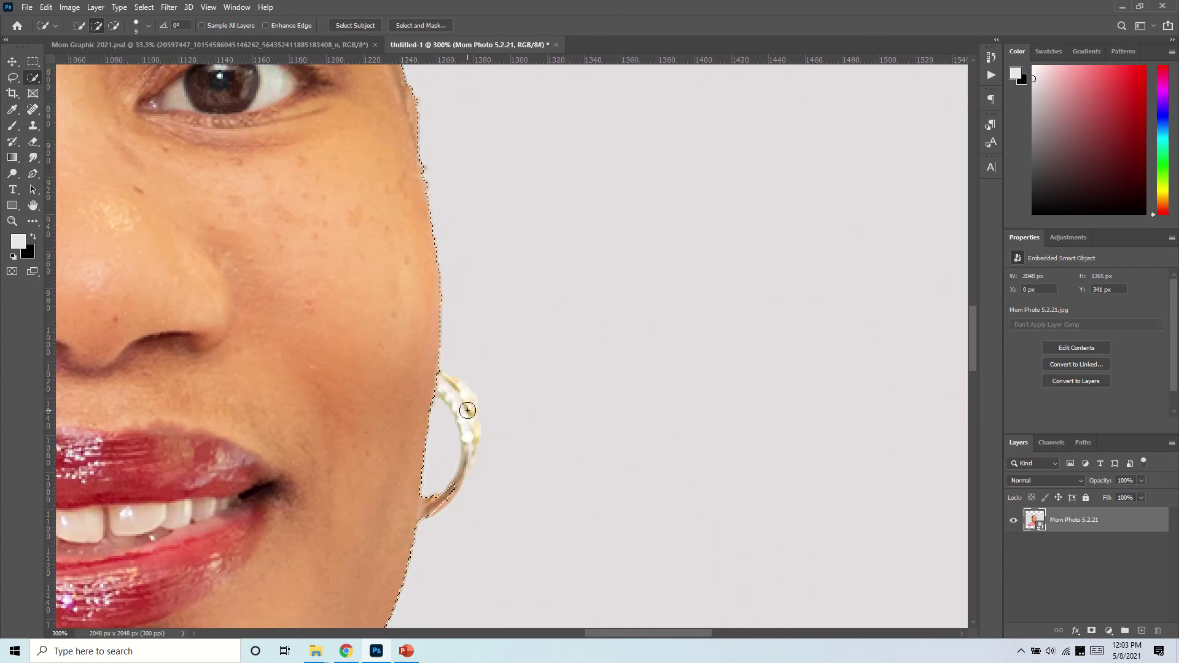
{"action": "key", "text": "bracketleft"}
{"action": "key", "text": "bracketleft"}
{"action": "key", "text": "bracketleft"}
{"action": "key", "text": "bracketleft"}
{"action": "key", "text": "bracketleft"}
{"action": "key", "text": "bracketleft"}
{"action": "mouse_move", "coordinate": [467, 418]}
{"action": "left_mouse_down"}
{"action": "mouse_move", "coordinate": [436, 393]}
{"action": "mouse_move", "coordinate": [438, 382]}
{"action": "mouse_move", "coordinate": [452, 390]}
{"action": "mouse_move", "coordinate": [438, 377]}
{"action": "mouse_move", "coordinate": [471, 403]}
{"action": "mouse_move", "coordinate": [470, 456]}
{"action": "mouse_move", "coordinate": [475, 439]}
{"action": "mouse_move", "coordinate": [445, 505]}
{"action": "left_mouse_up"}
- Inspect the selection edge around the forehead and braided hair, and then the outline of the whole portrait
{"action": "left_click_drag", "start_coordinate": [375, 318], "coordinate": [441, 493]}
{"action": "left_click_drag", "start_coordinate": [426, 330], "coordinate": [468, 495]}
{"action": "mouse_move", "coordinate": [458, 393]}
{"action": "left_mouse_down"}
{"action": "mouse_move", "coordinate": [482, 481]}
{"action": "mouse_move", "coordinate": [495, 487]}
{"action": "mouse_move", "coordinate": [440, 370]}
{"action": "left_mouse_up"}
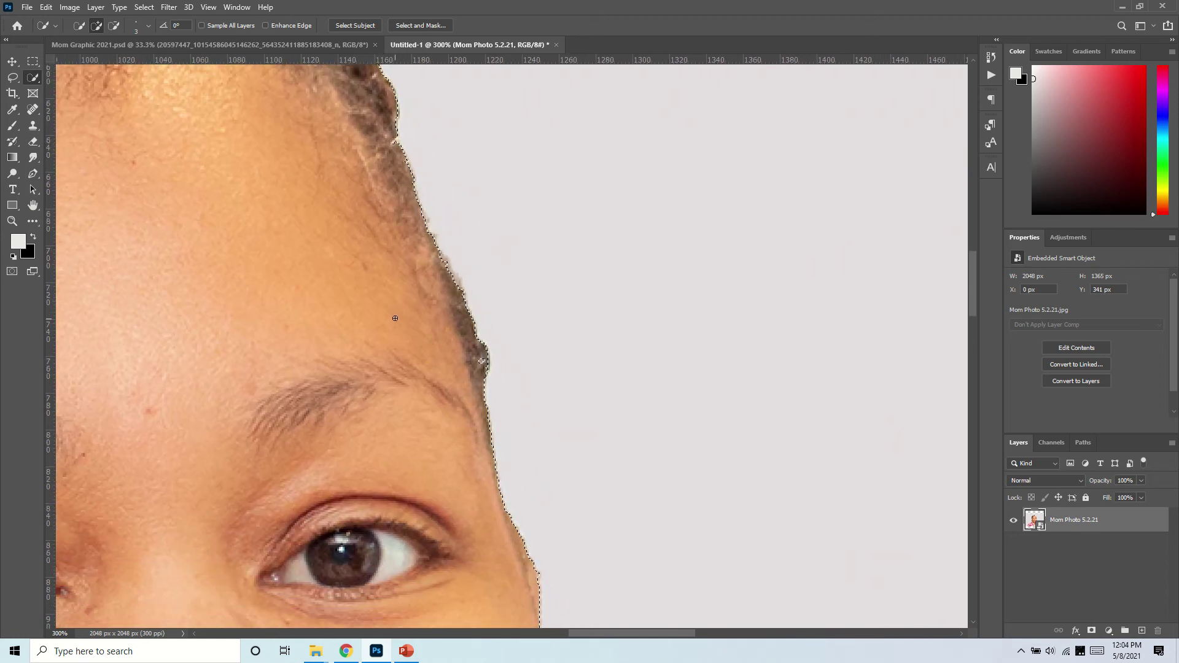
{"action": "scroll", "coordinate": [462, 394], "scroll_direction": "up", "scroll_amount": 6}
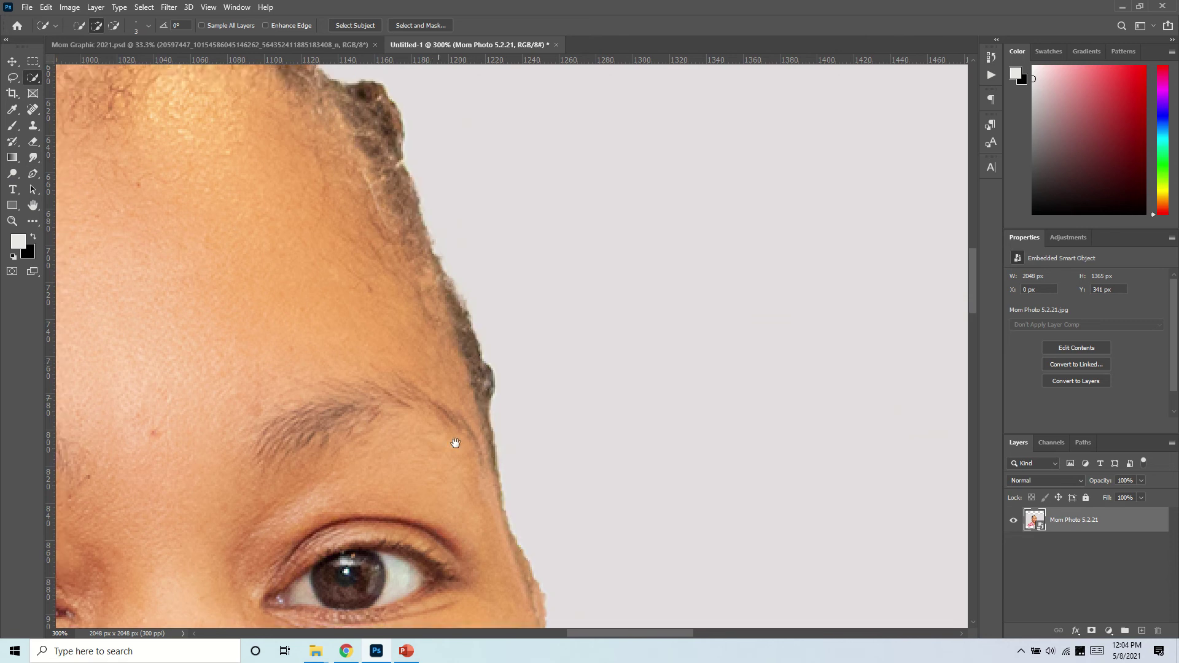
{"action": "mouse_move", "coordinate": [523, 506]}
{"action": "left_mouse_down"}
{"action": "mouse_move", "coordinate": [483, 443]}
{"action": "mouse_move", "coordinate": [453, 353]}
{"action": "left_mouse_up"}
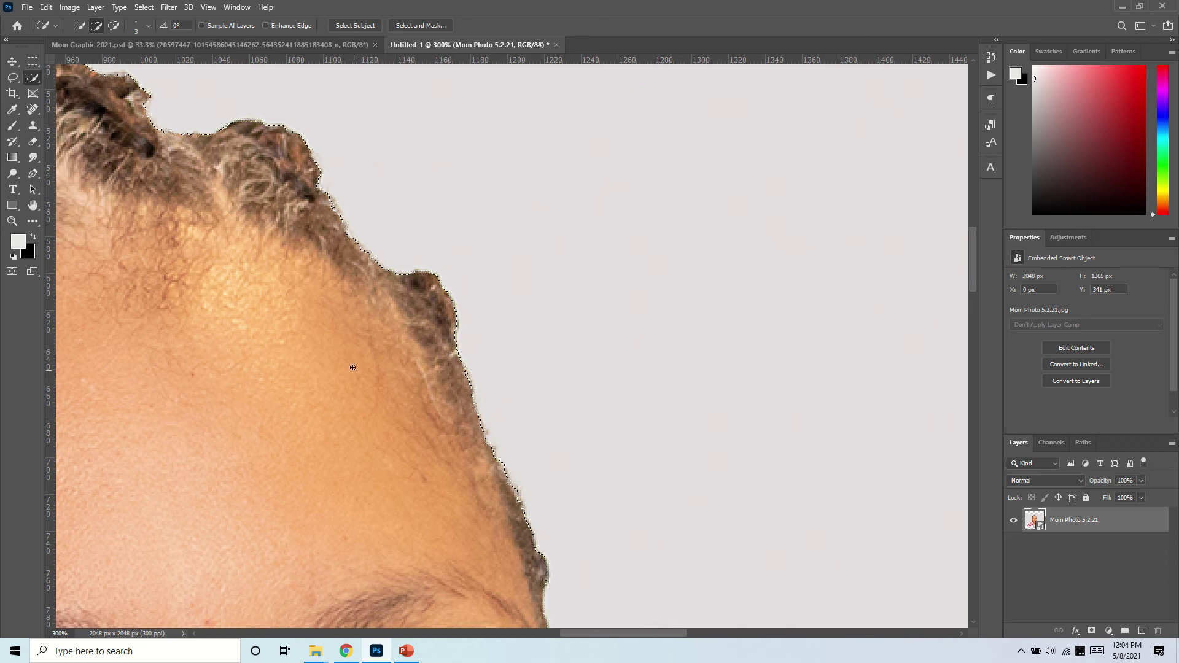
{"action": "left_click_drag", "start_coordinate": [353, 367], "coordinate": [462, 552]}
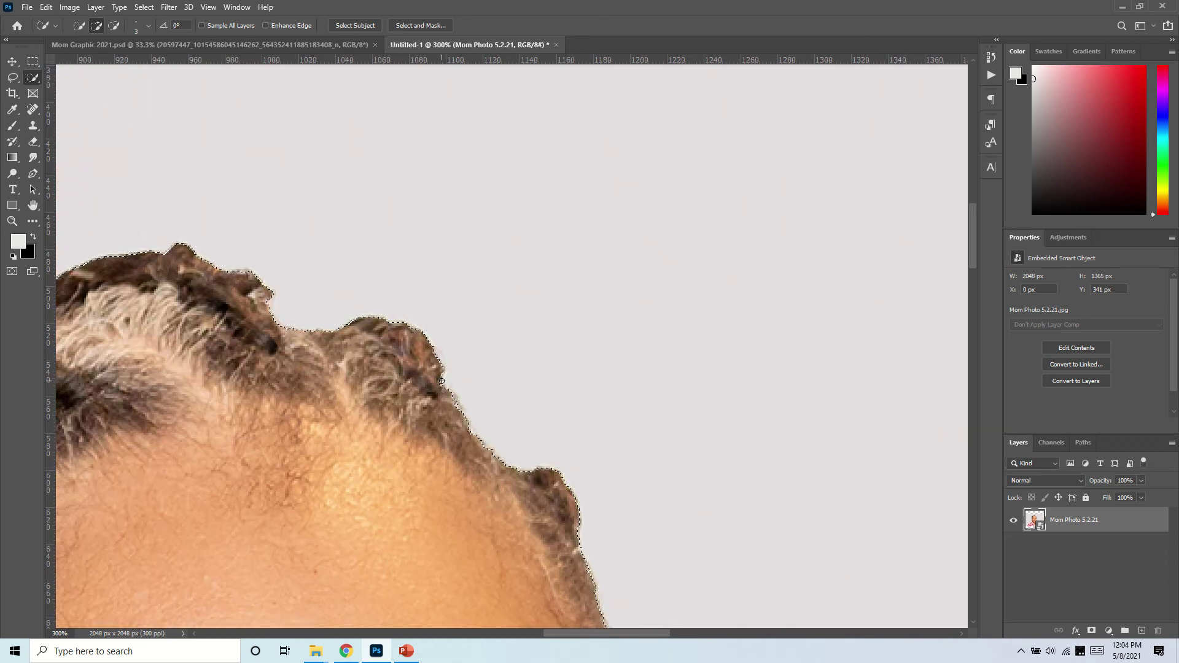
{"action": "left_click_drag", "start_coordinate": [442, 387], "coordinate": [405, 310]}
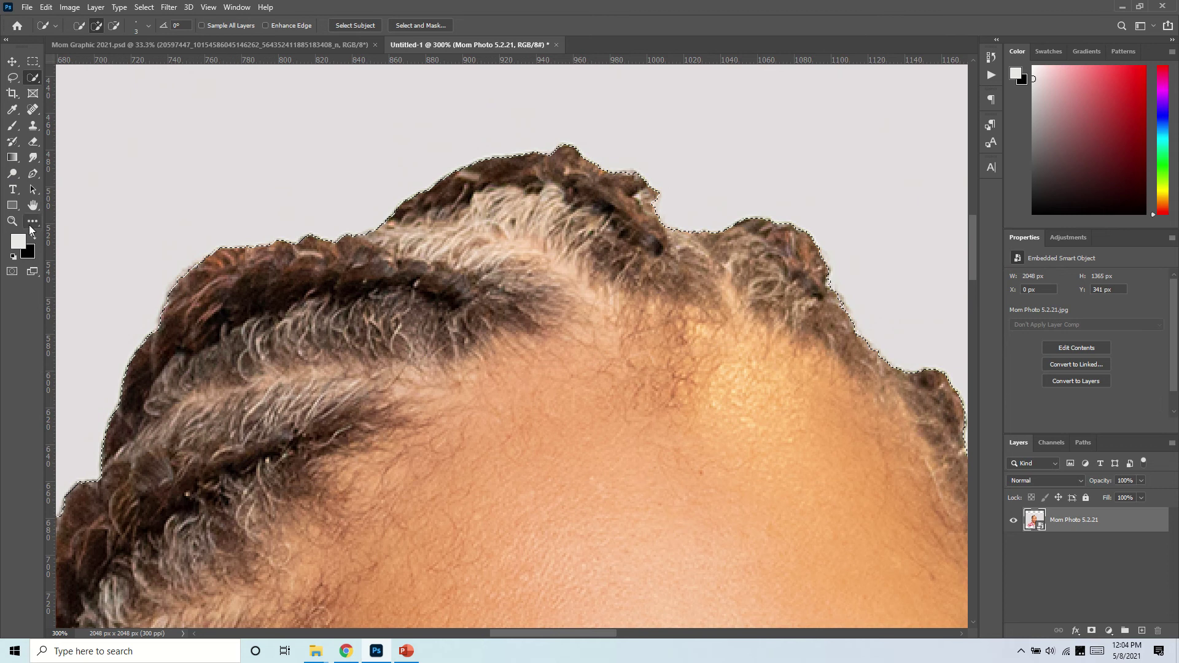
{"action": "left_click", "coordinate": [10, 222]}
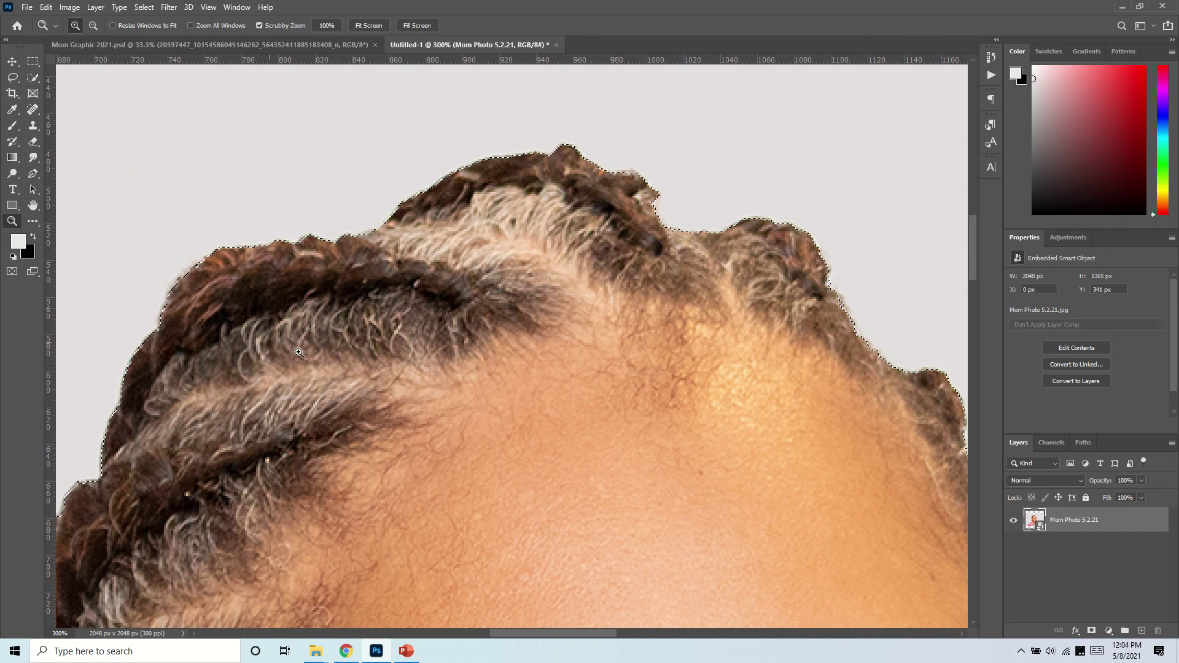
{"action": "right_click", "coordinate": [410, 418]}
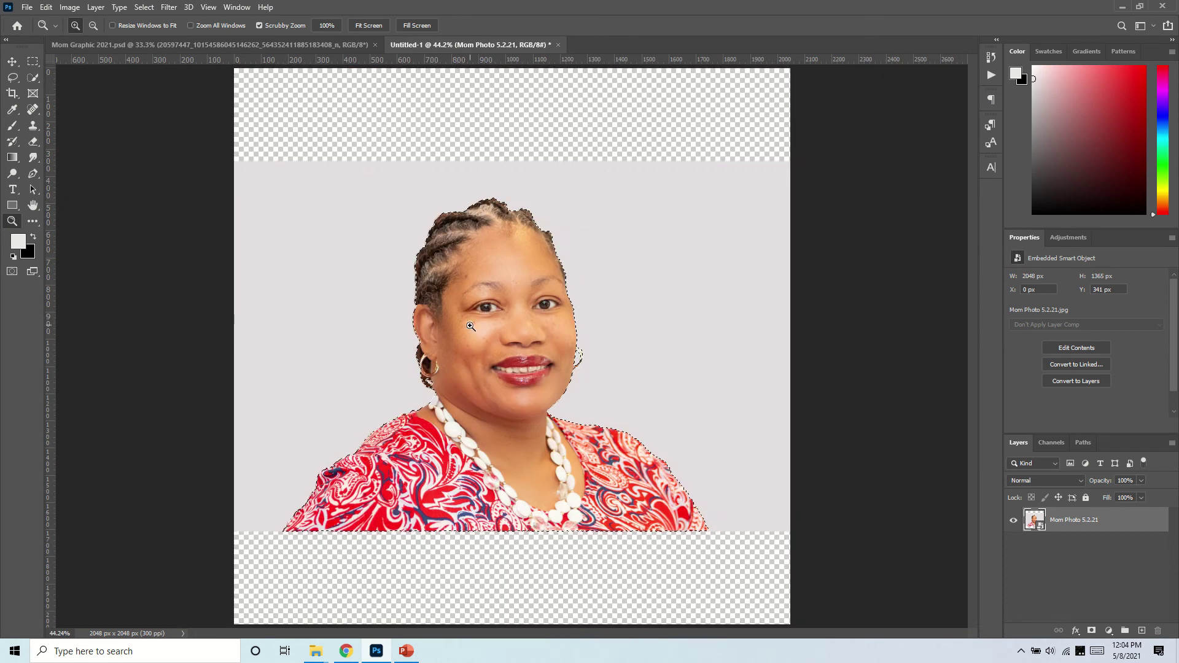
{"action": "left_click", "coordinate": [480, 319]}
{"action": "left_click", "coordinate": [480, 320]}
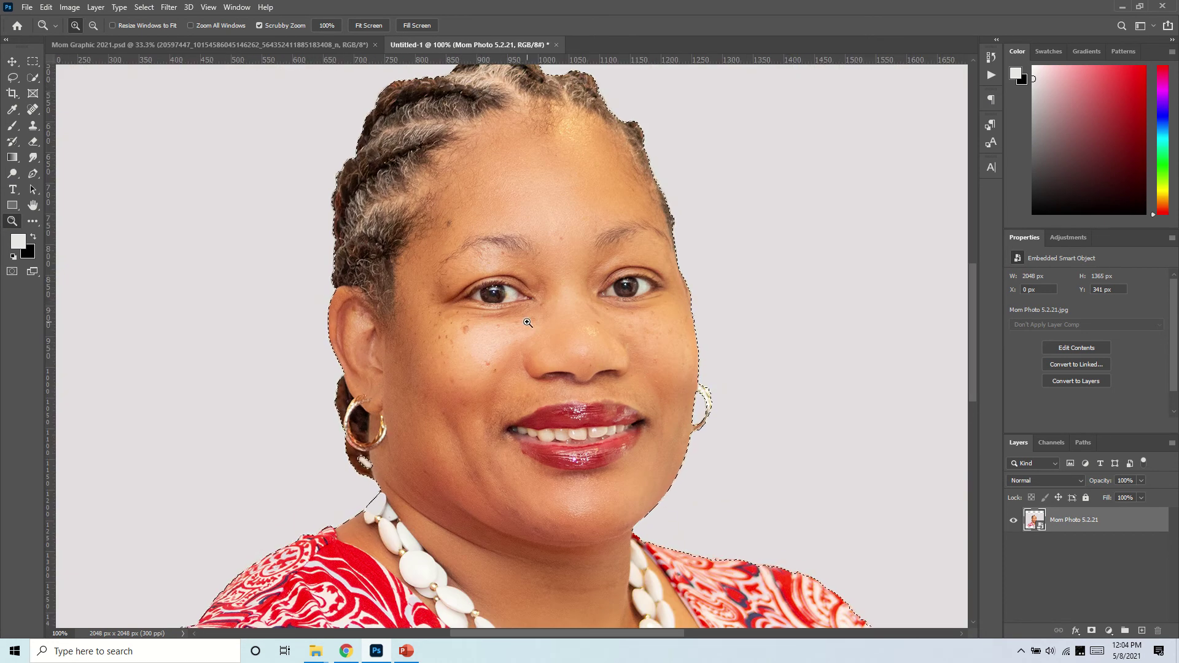
- Feather the selection around the woman with a radius of 0.5 pixels
{"action": "key", "text": "w"}
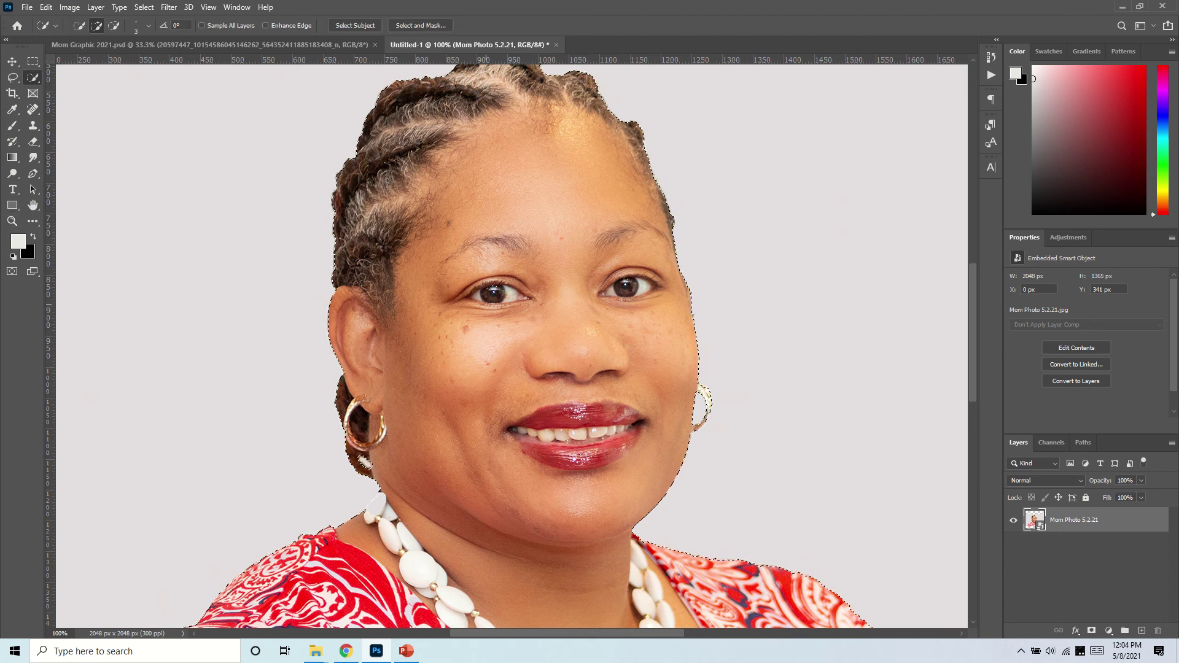
{"action": "right_click", "coordinate": [34, 78]}
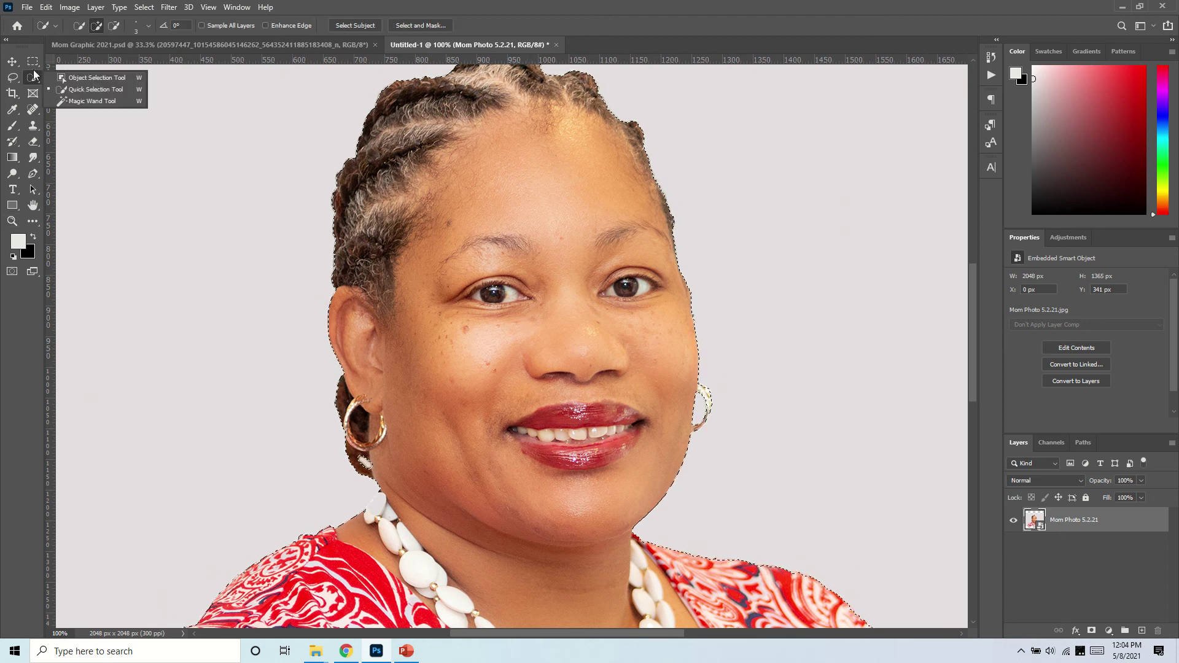
{"action": "left_click", "coordinate": [65, 87]}
{"action": "right_click", "coordinate": [442, 285]}
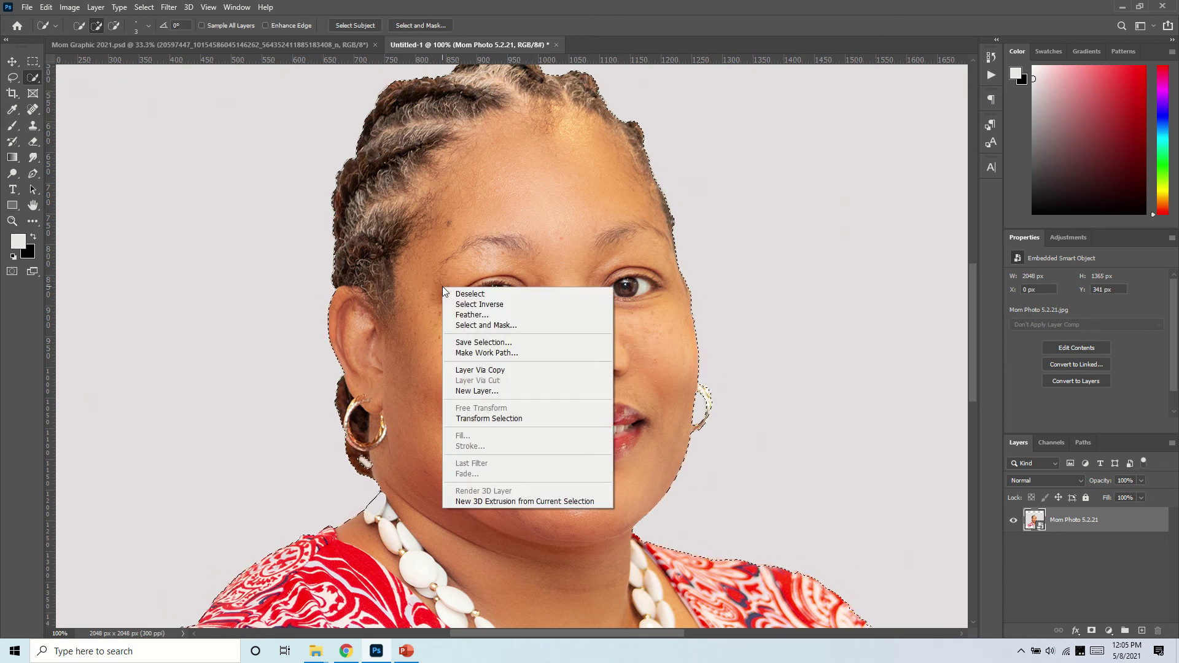
{"action": "left_click", "coordinate": [465, 314]}
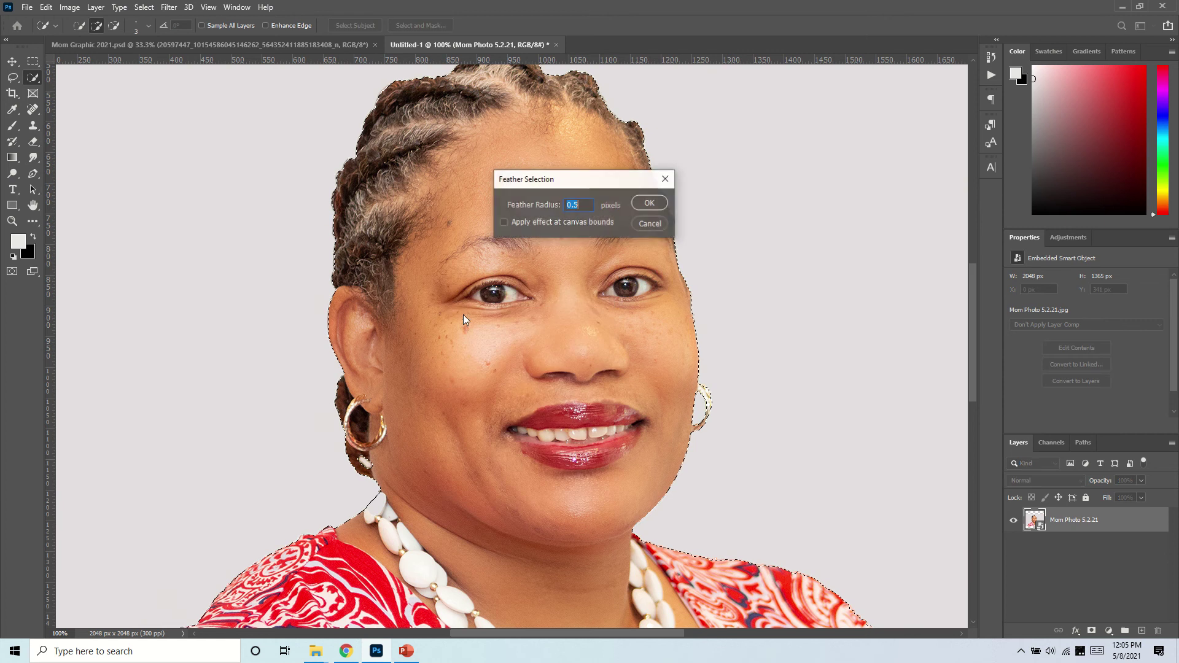
{"action": "left_click", "coordinate": [648, 204]}
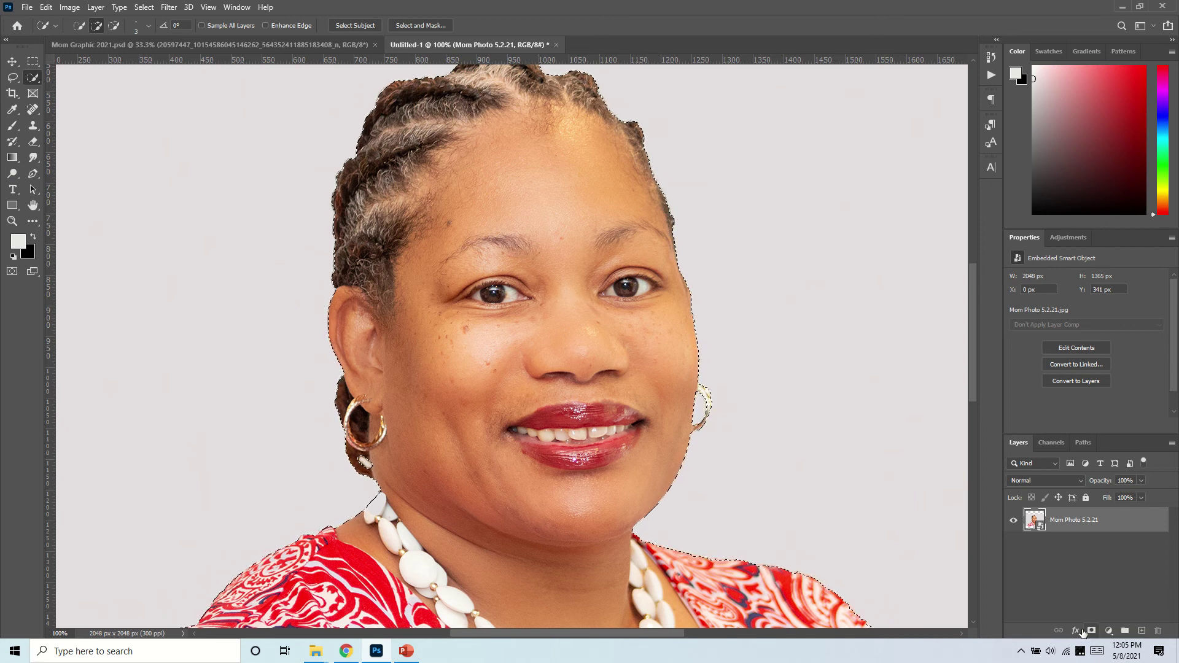
- Mask the photo layer with the selection so that only the woman is left on the transparent canvas
{"action": "left_click", "coordinate": [1092, 632]}
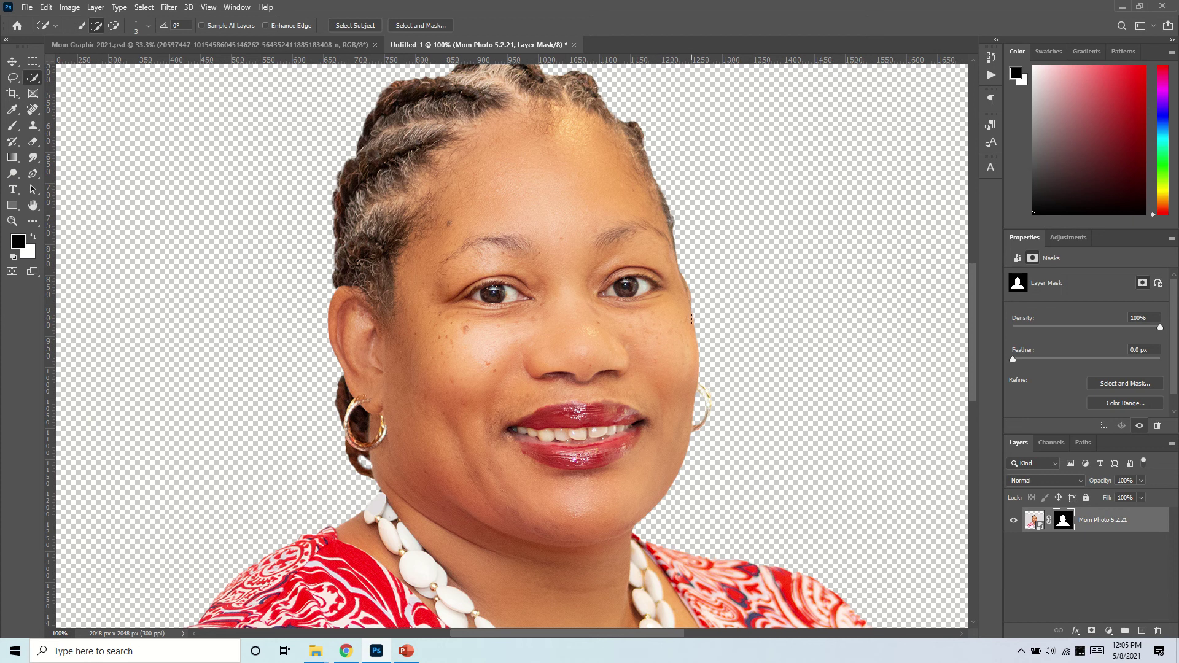
{"action": "key", "text": "ctrl+minus"}
{"action": "key", "text": "ctrl+minus"}
{"action": "key", "text": "ctrl+minus"}
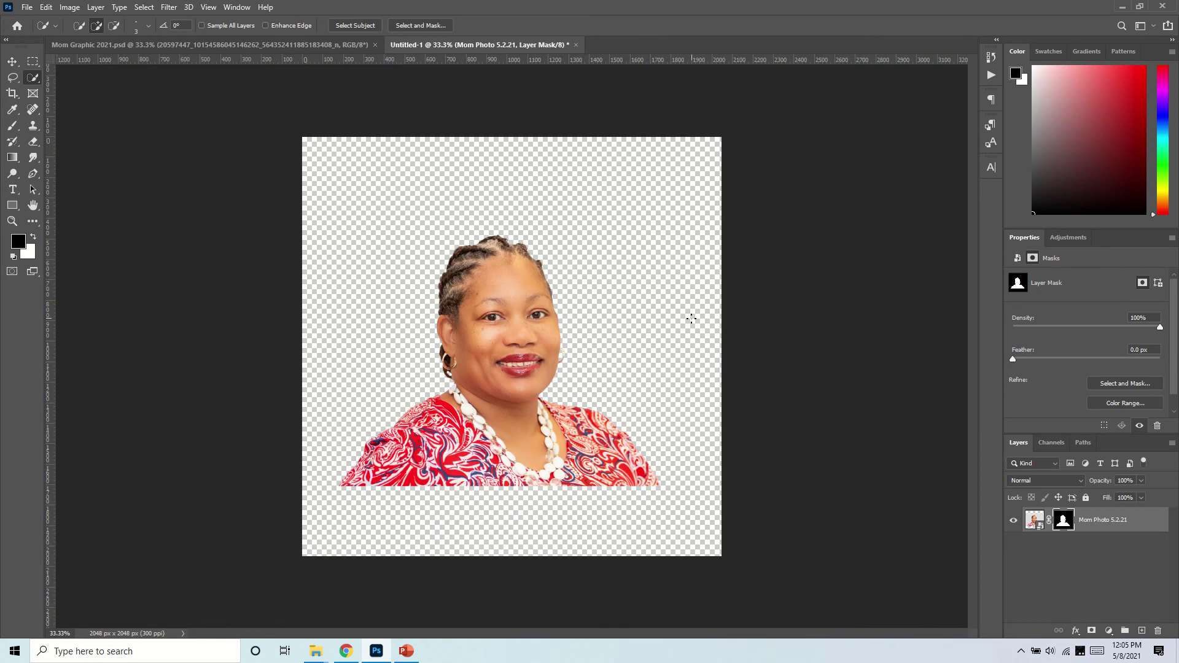
{"action": "left_click", "coordinate": [12, 61]}
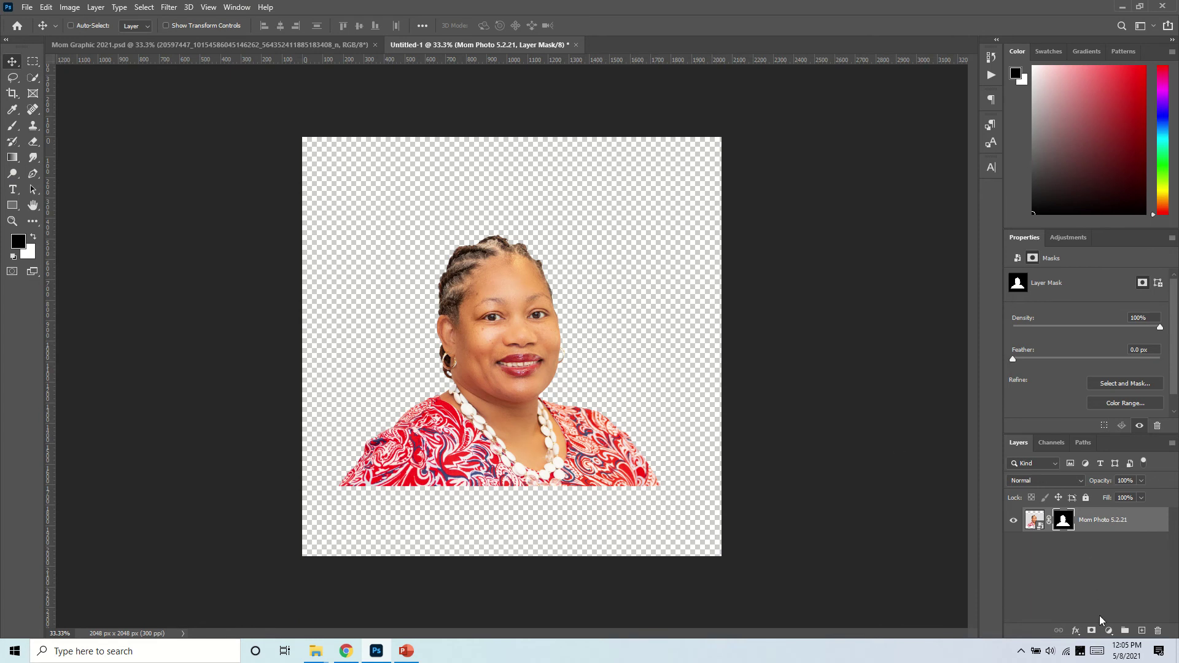
- Add a Gradient Fill layer that uses the red-to-light-pink gradient preset
{"action": "left_click", "coordinate": [1108, 631]}
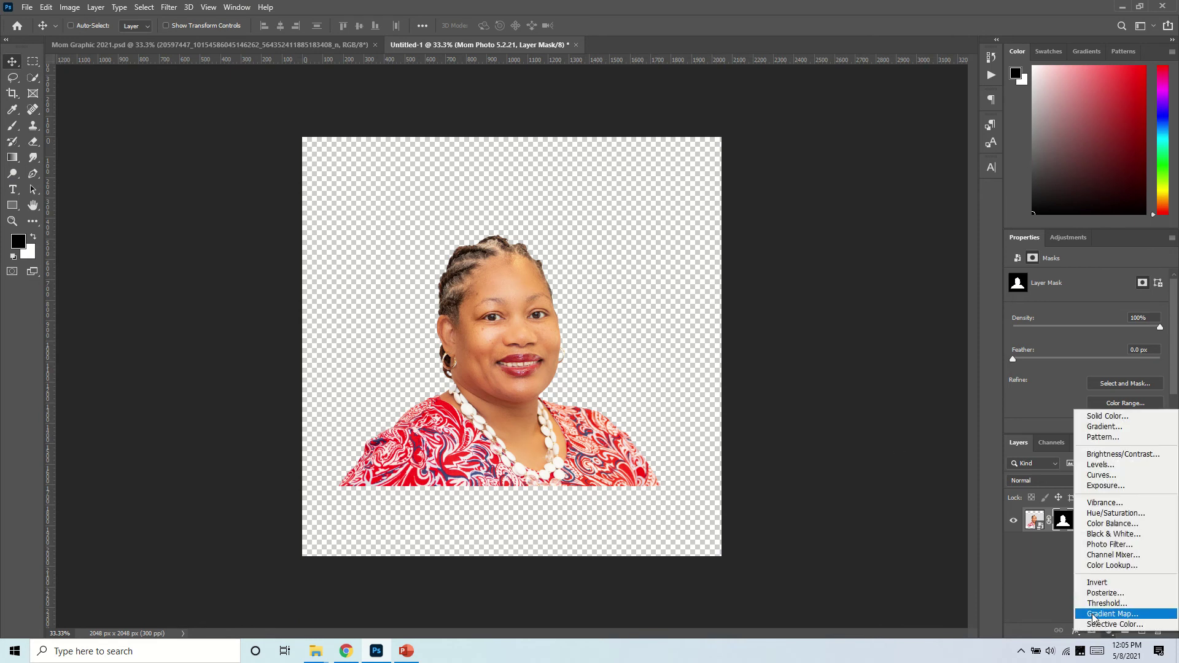
{"action": "left_click", "coordinate": [1108, 427]}
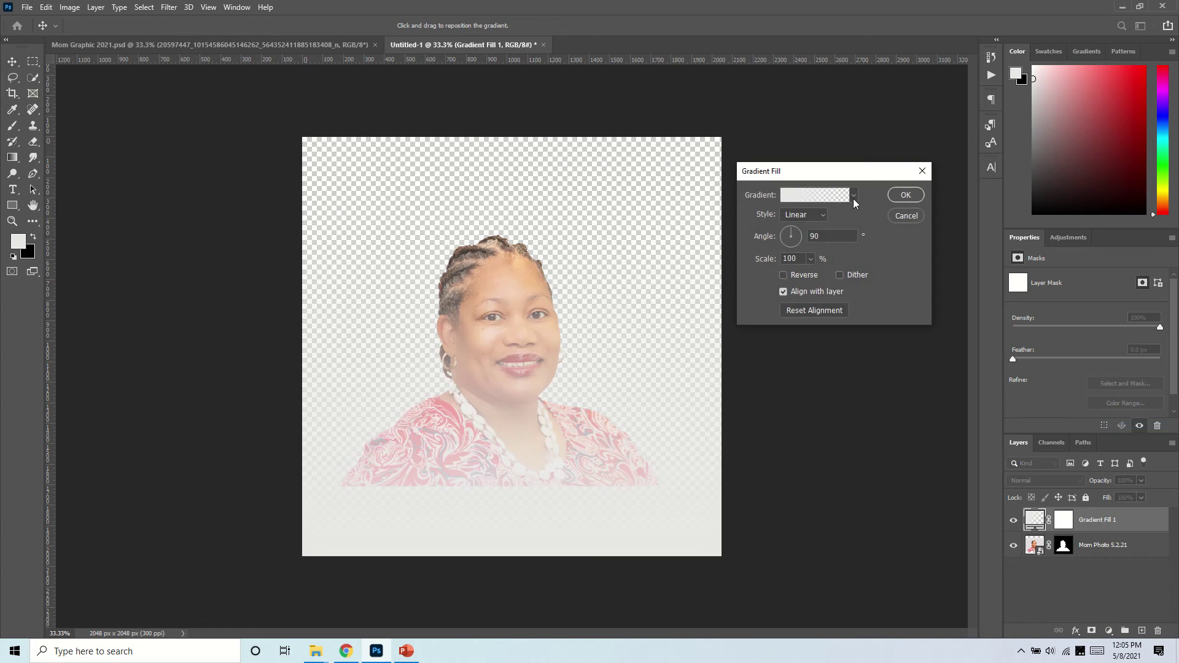
{"action": "left_click", "coordinate": [853, 197]}
{"action": "left_click", "coordinate": [868, 283]}
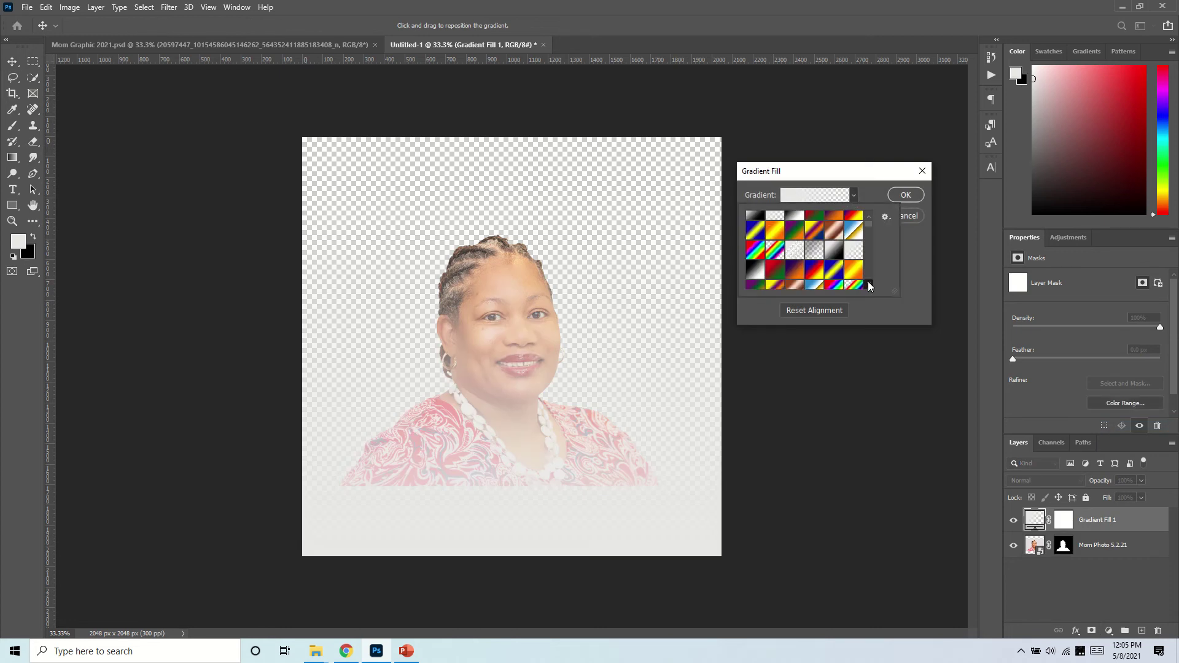
{"action": "left_click", "coordinate": [869, 283]}
{"action": "left_click", "coordinate": [868, 283]}
{"action": "left_click", "coordinate": [868, 283]}
{"action": "left_click", "coordinate": [868, 284]}
{"action": "left_click", "coordinate": [868, 283]}
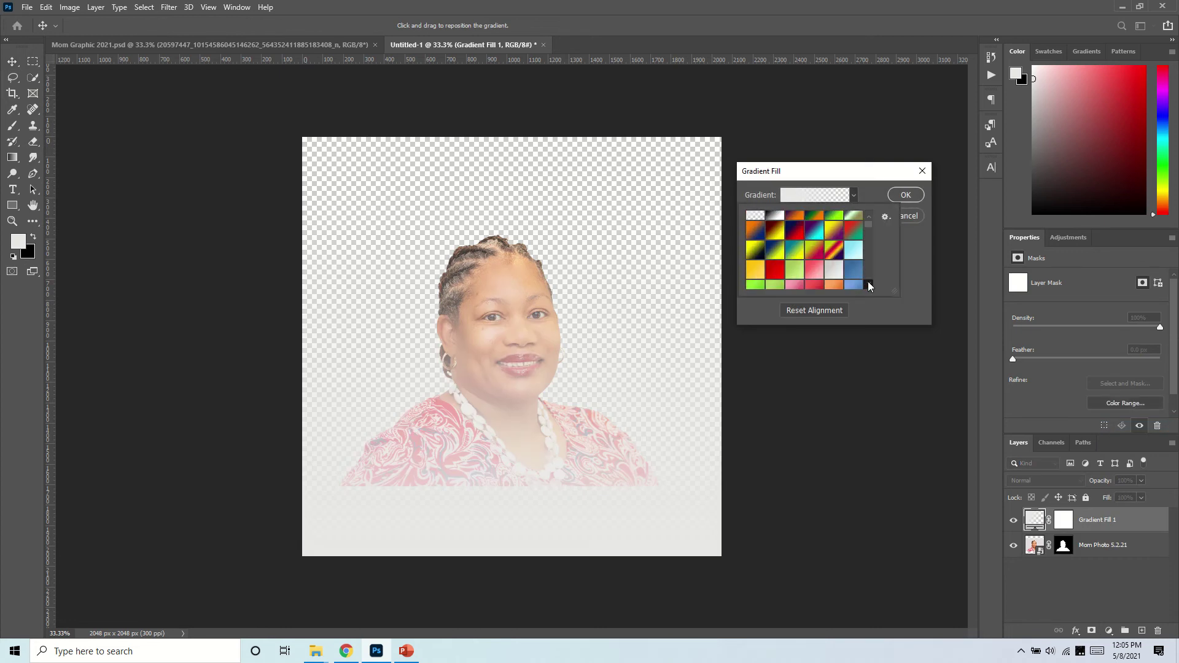
{"action": "left_click", "coordinate": [868, 283]}
{"action": "left_click", "coordinate": [814, 257]}
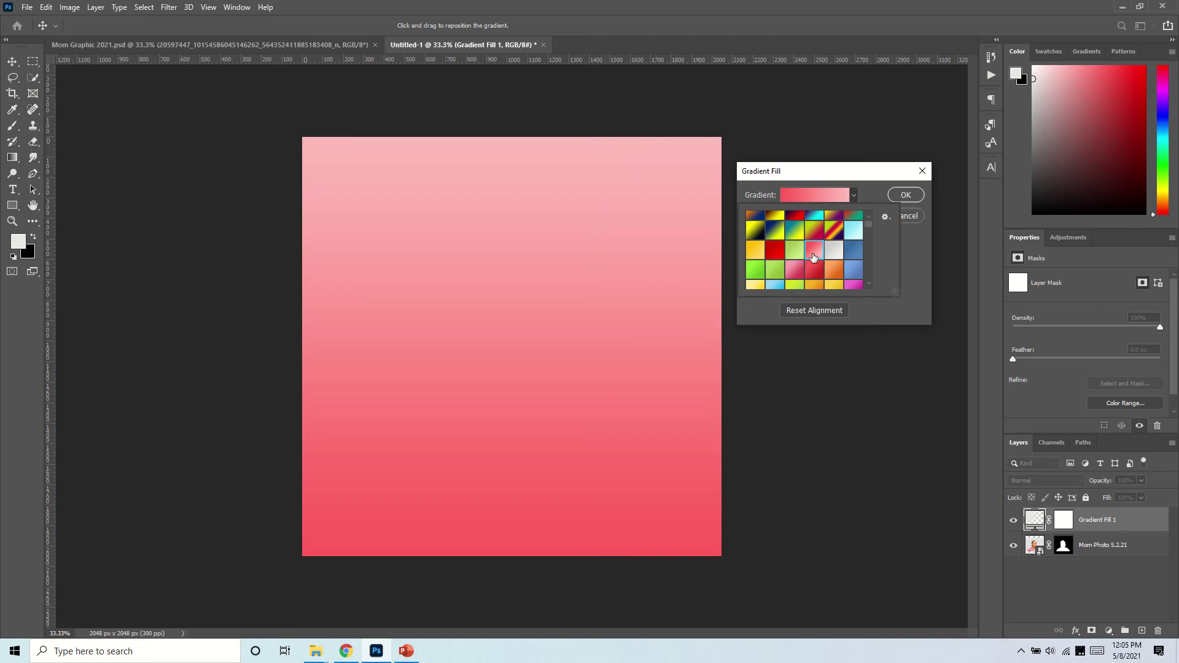
{"action": "left_click", "coordinate": [918, 264]}
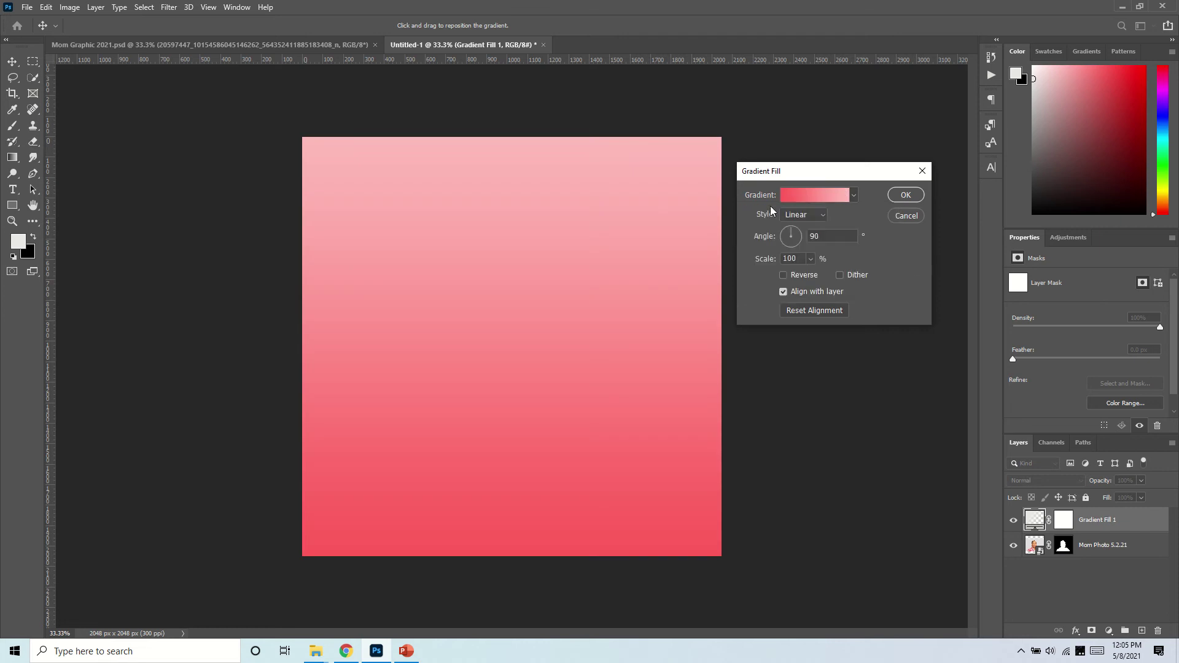
- Make the gradient fill radial and reversed with a scale of 264%, and accept it
{"action": "left_click", "coordinate": [822, 219]}
{"action": "left_click", "coordinate": [804, 237]}
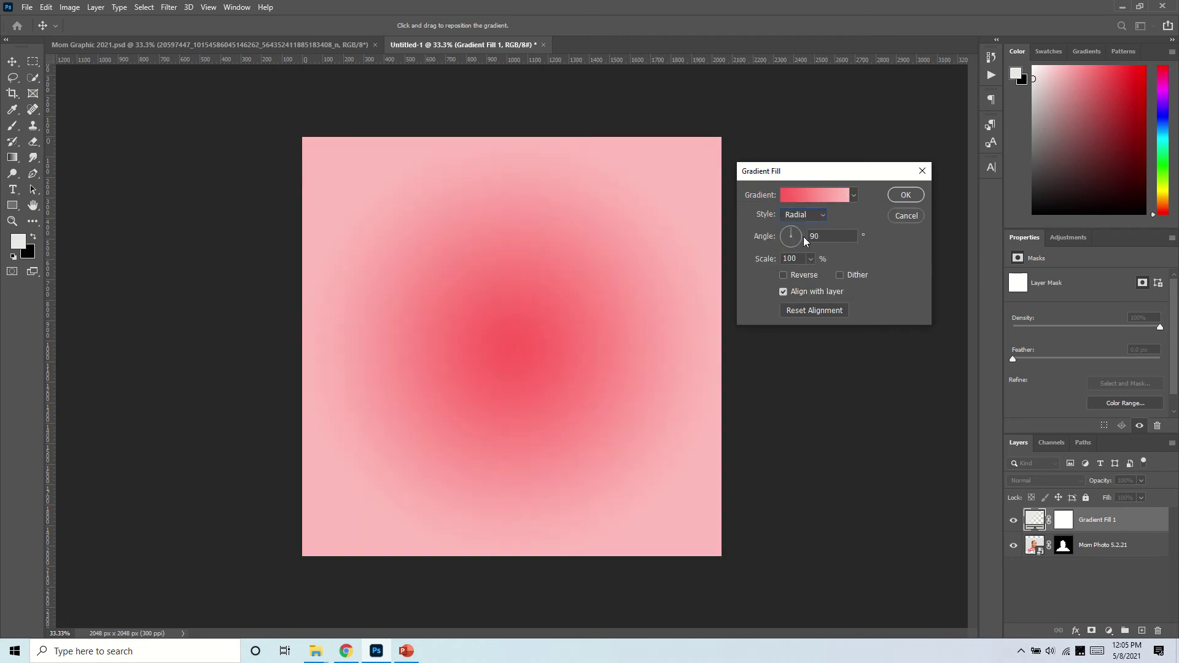
{"action": "left_click", "coordinate": [783, 275]}
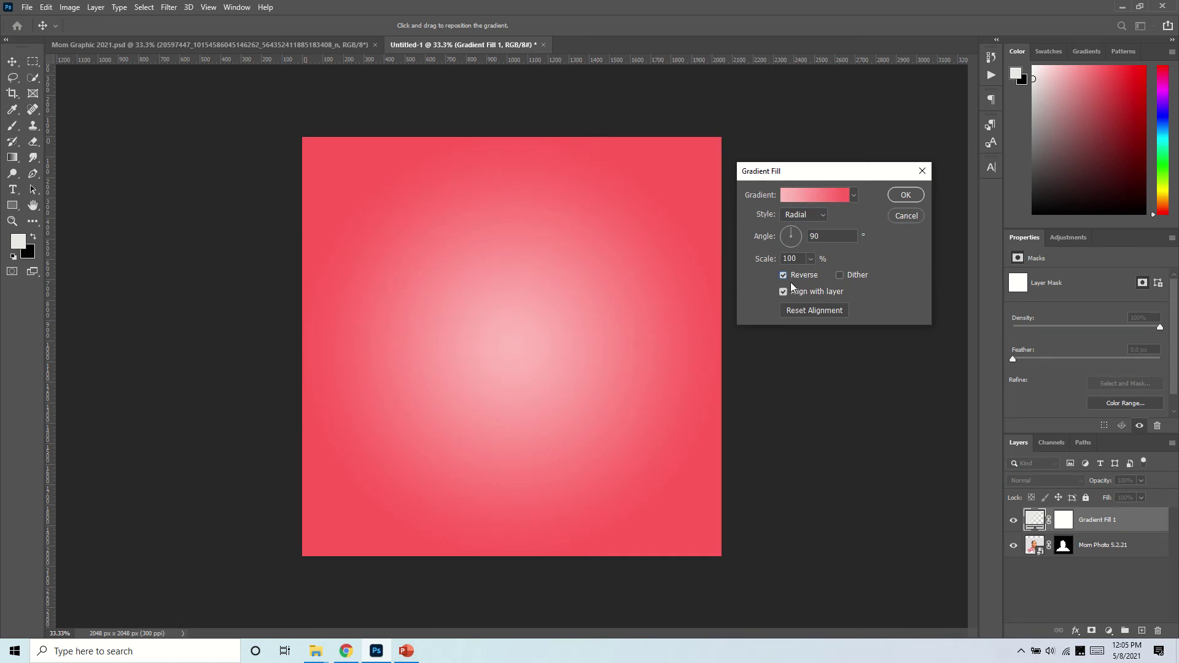
{"action": "left_click", "coordinate": [810, 259]}
{"action": "left_click_drag", "start_coordinate": [809, 271], "coordinate": [819, 274]}
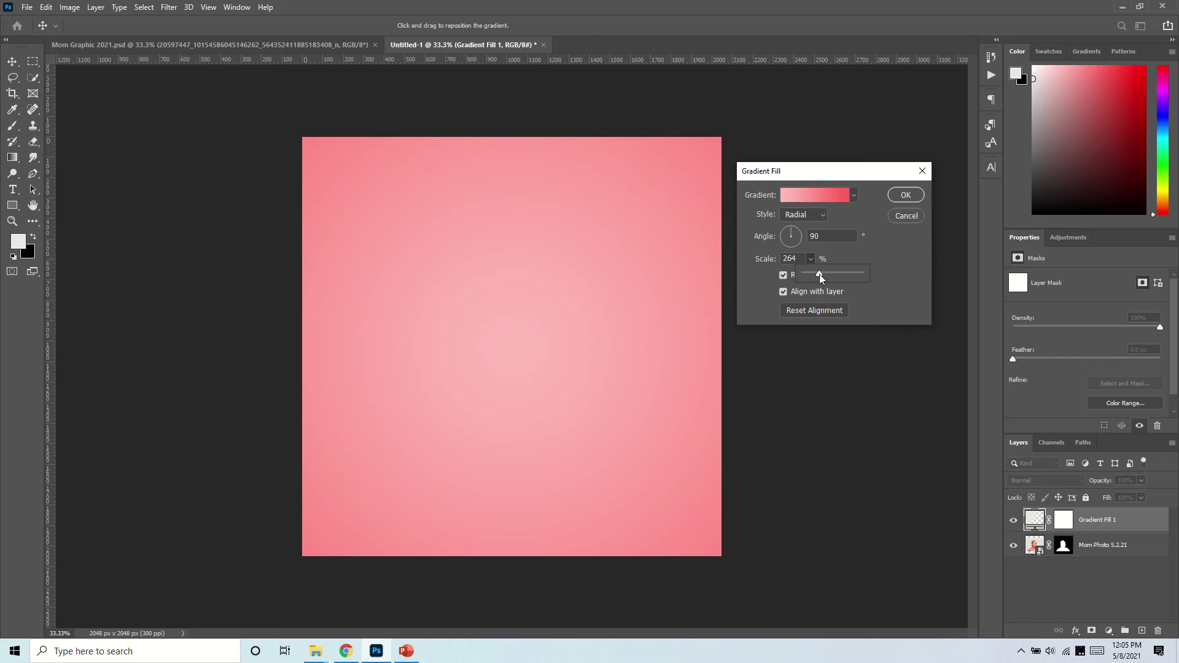
{"action": "left_click", "coordinate": [915, 291]}
{"action": "left_click", "coordinate": [906, 195]}
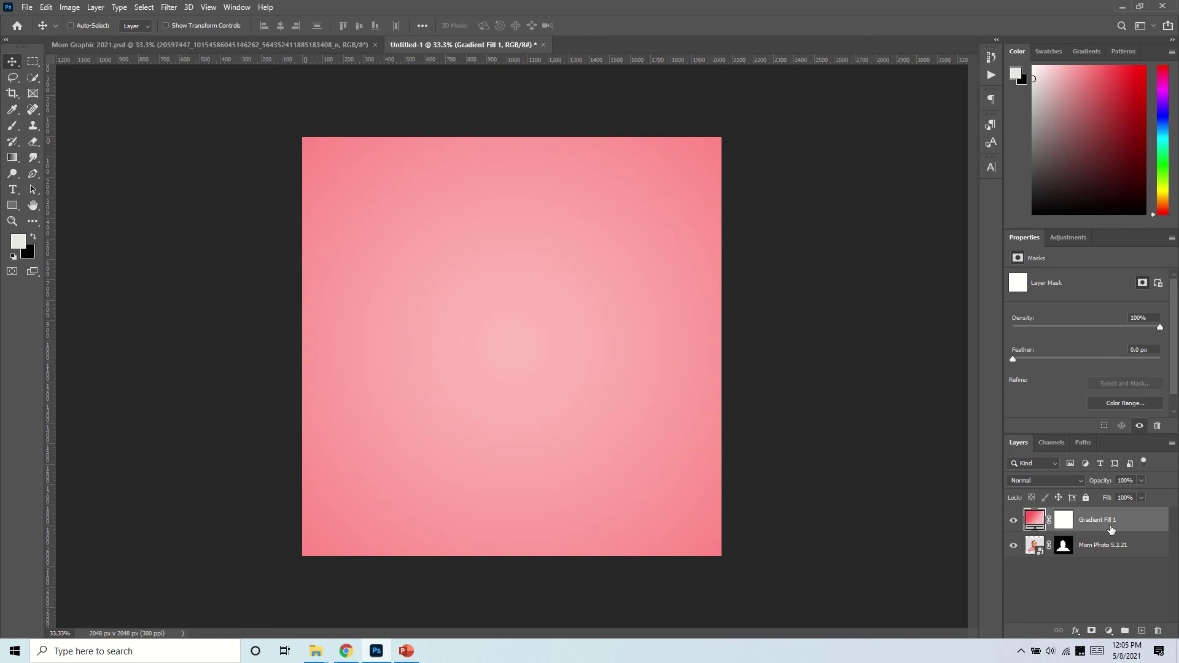
- Move the gradient fill layer beneath the photo layer and put it in a group named Bck
{"action": "left_click_drag", "start_coordinate": [1110, 539], "coordinate": [1110, 568]}
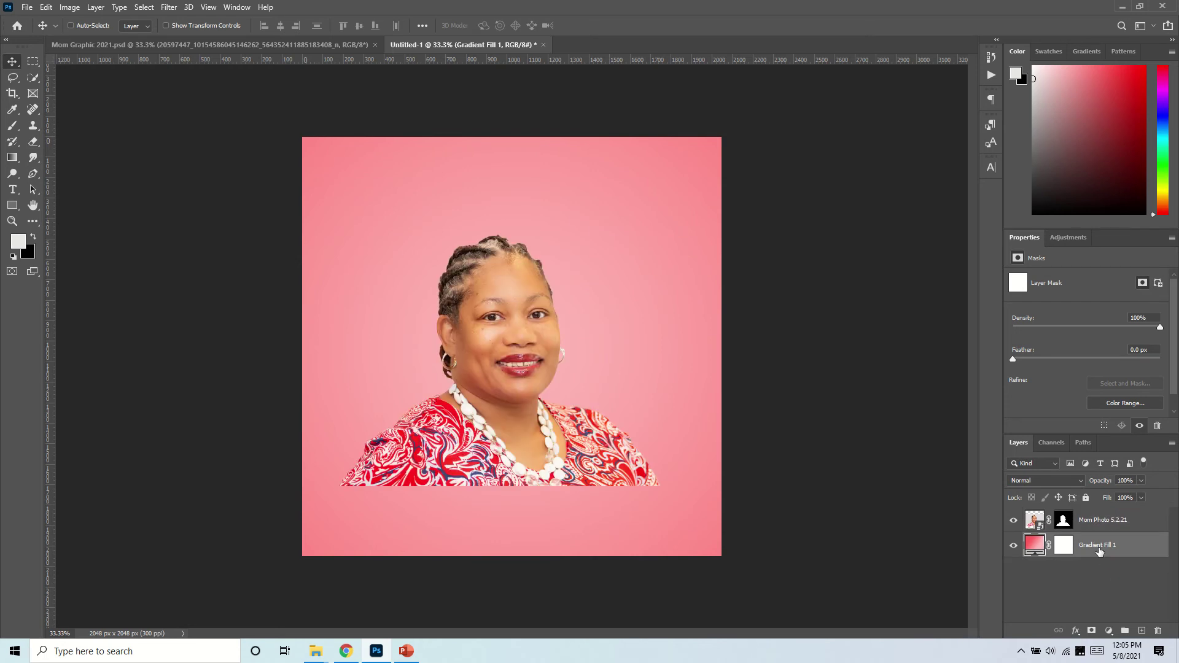
{"action": "key", "text": "ctrl+g"}
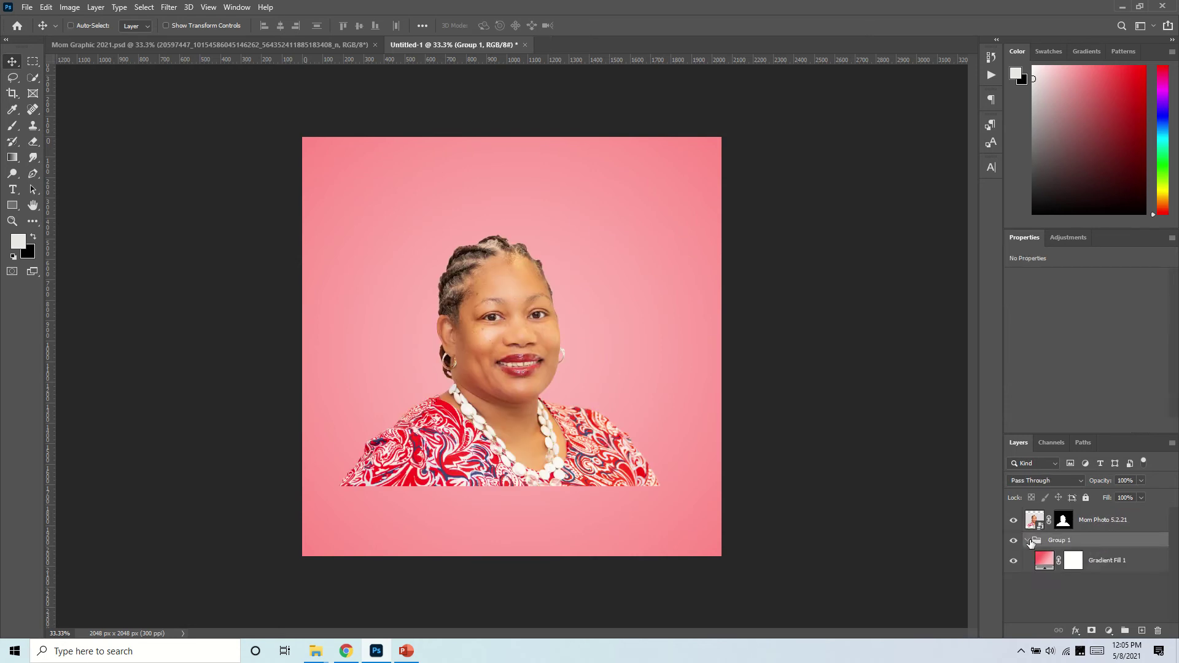
{"action": "double_click", "coordinate": [1059, 541]}
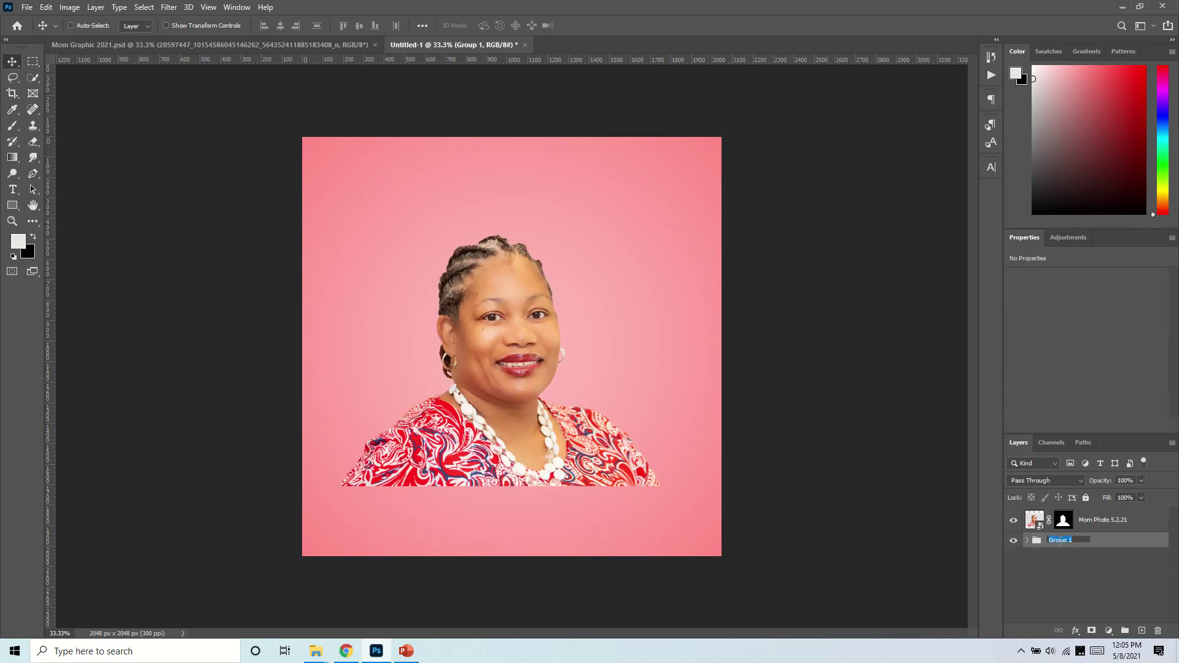
{"action": "type", "text": "Bck"}
{"action": "key", "text": "Return"}
- Put the Mom Photo 5.2.21 layer in its own group named Mom
{"action": "left_click", "coordinate": [1098, 522]}
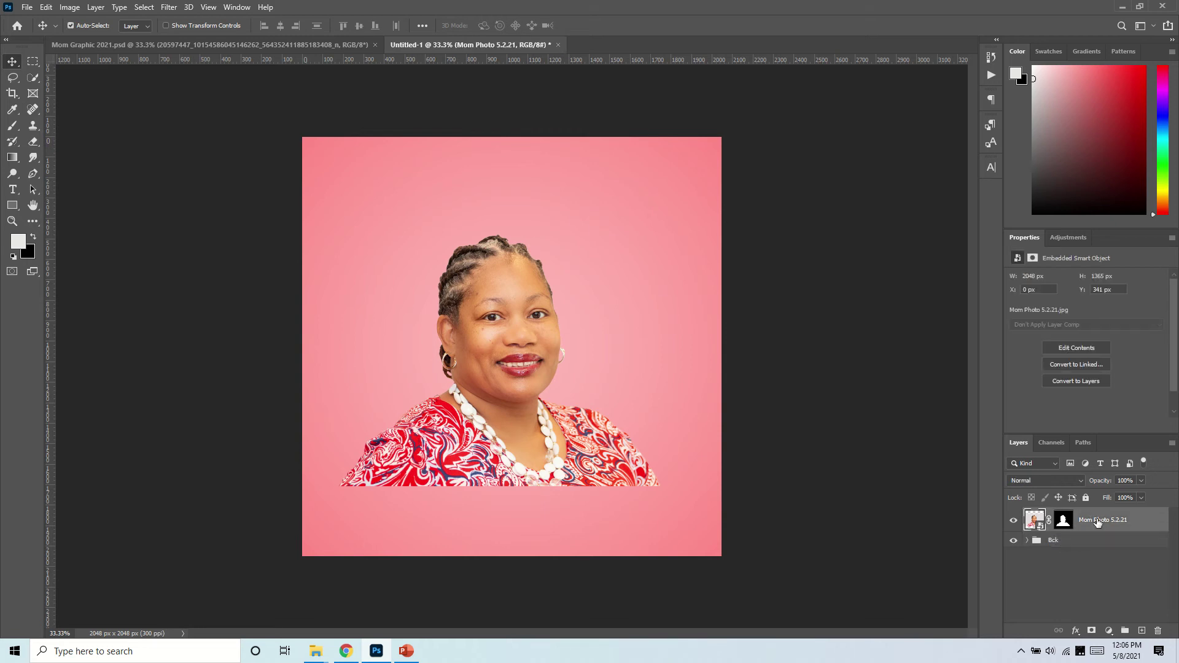
{"action": "key", "text": "ctrl+g"}
{"action": "left_click", "coordinate": [1027, 516]}
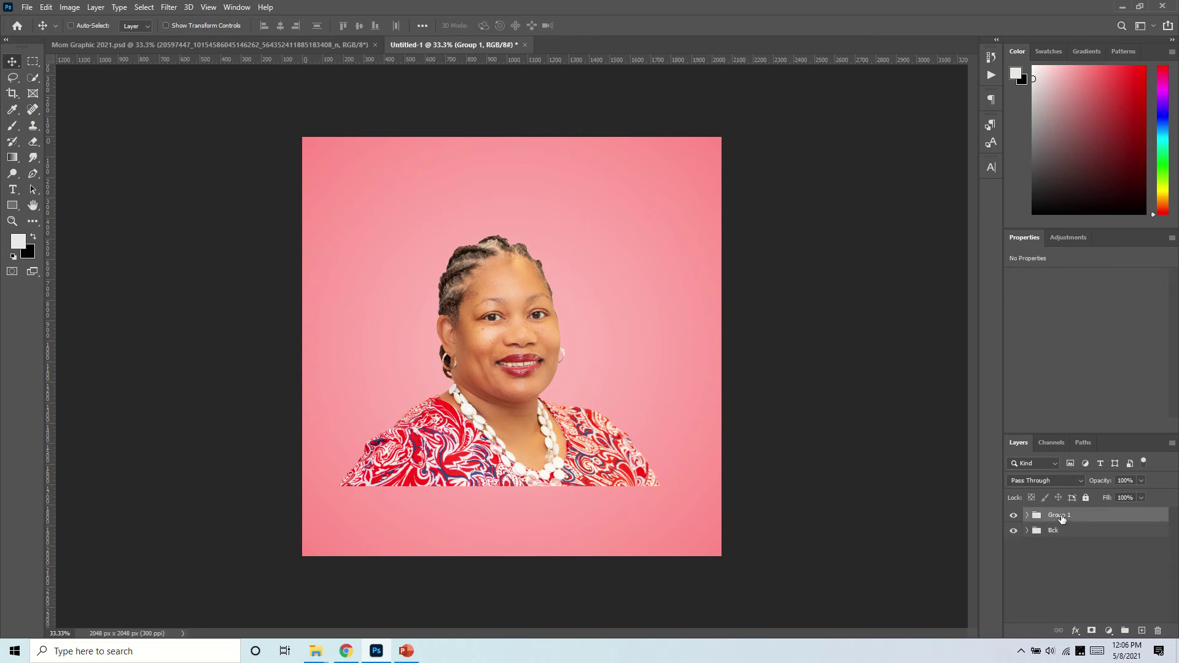
{"action": "double_click", "coordinate": [1059, 515]}
{"action": "type", "text": "Mom"}
{"action": "key", "text": "Return"}
- Scale the Mom group to about 122.5% and position it so the portrait meets the canvas's lower edge
{"action": "key", "text": "ctrl+t"}
{"action": "left_click_drag", "start_coordinate": [722, 486], "coordinate": [815, 548]}
{"action": "left_click_drag", "start_coordinate": [649, 491], "coordinate": [615, 500]}
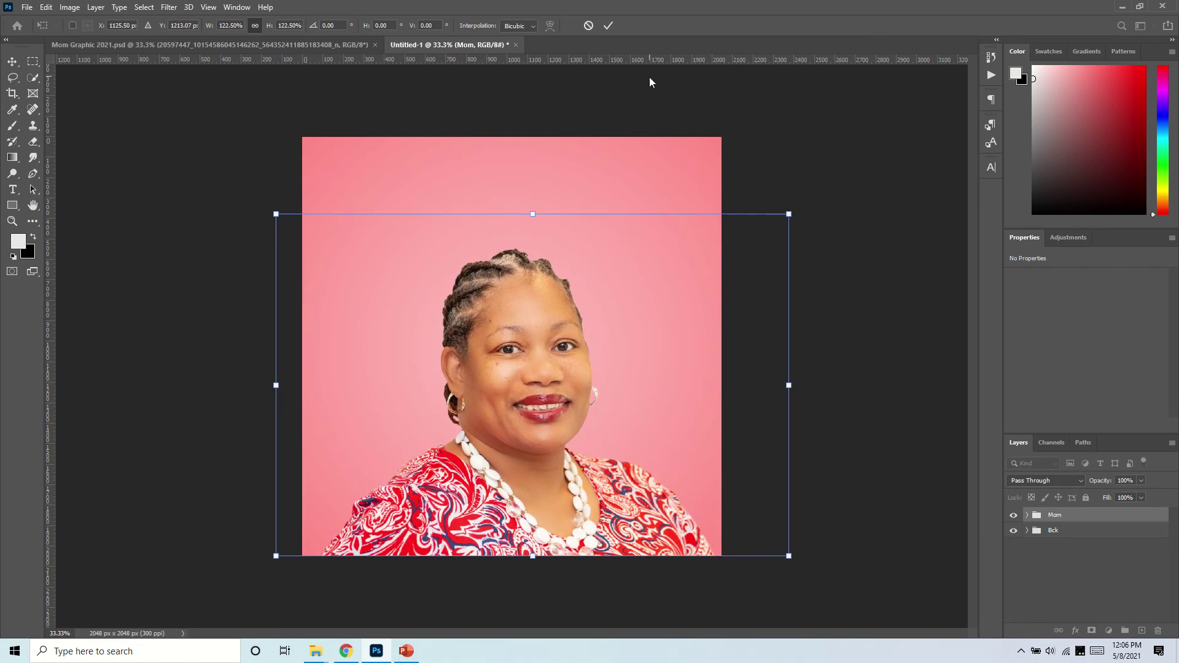
{"action": "left_click", "coordinate": [608, 25]}
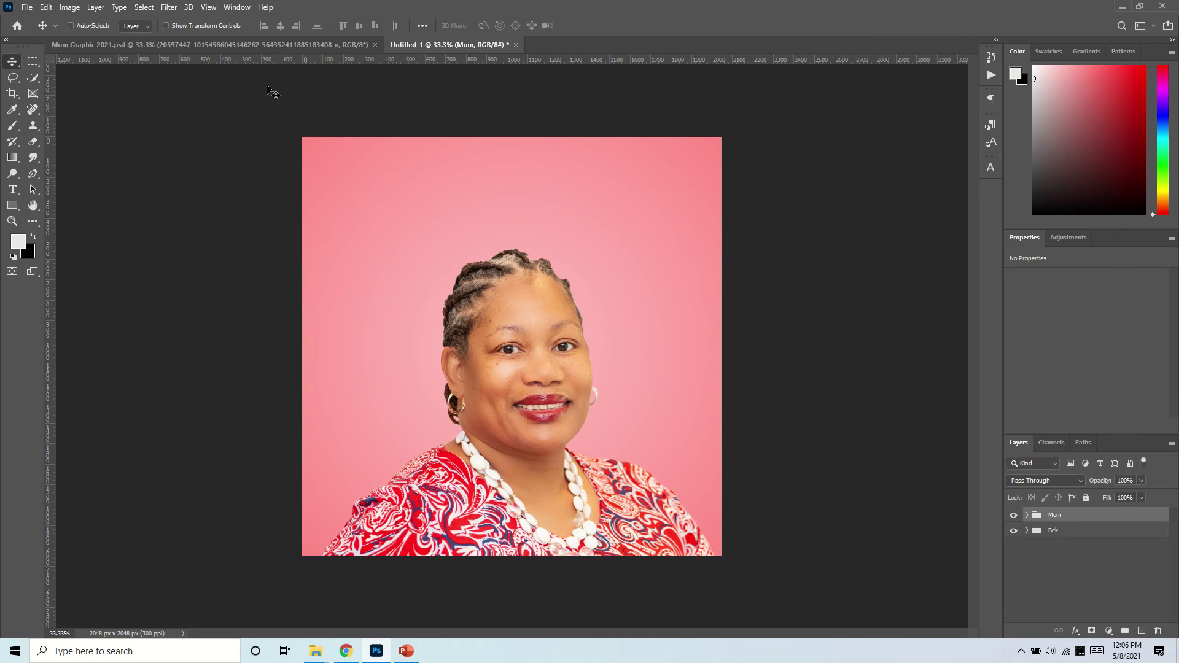
- Check the finished Mom Graphic 2021.psd for reference, and place the st. stephen photo from the Mothers_Day_Instagram_G 2021 folder as an embedded image
{"action": "left_click", "coordinate": [27, 9]}
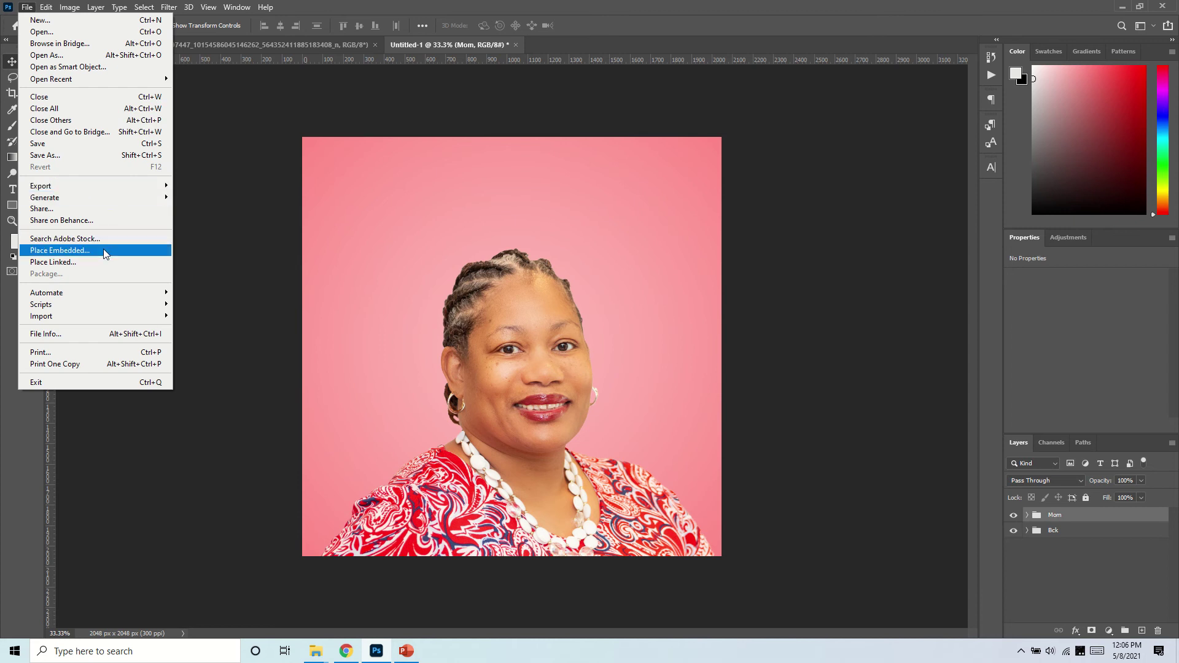
{"action": "left_click", "coordinate": [272, 47]}
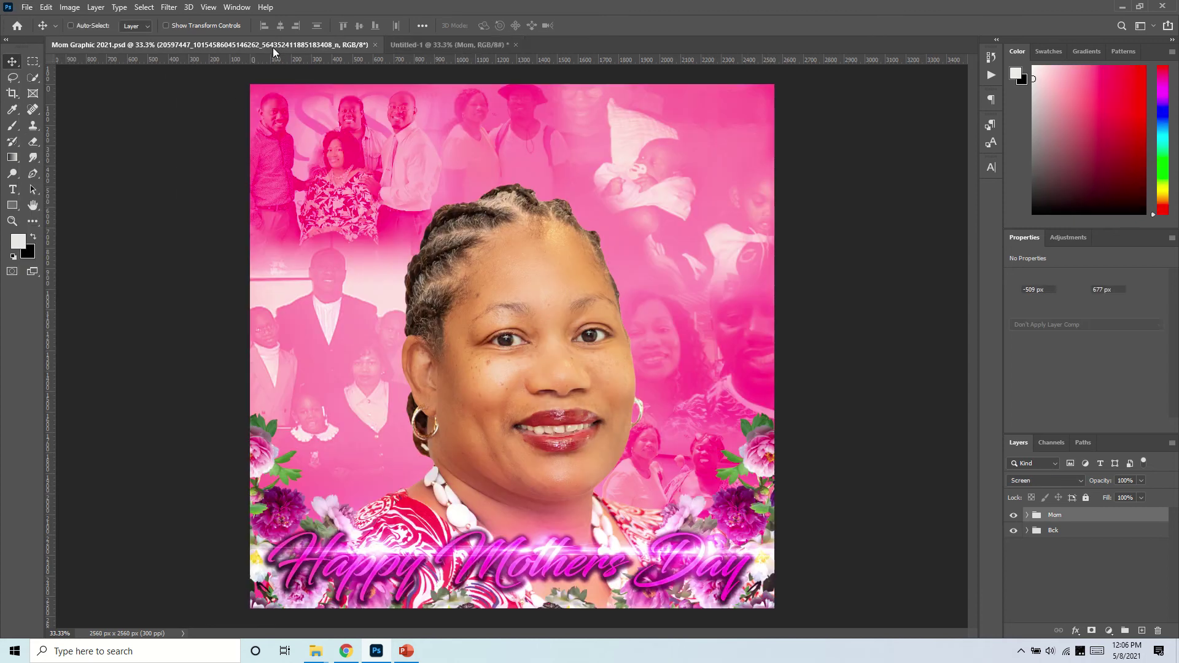
{"action": "left_click", "coordinate": [424, 47]}
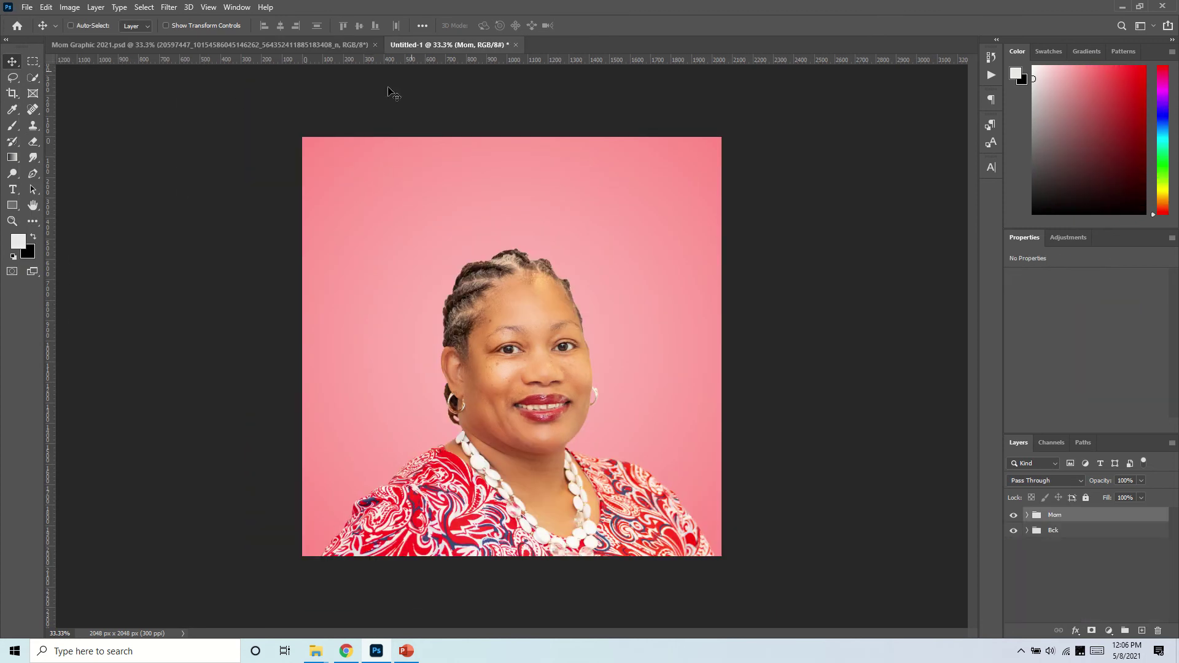
{"action": "left_click", "coordinate": [26, 8]}
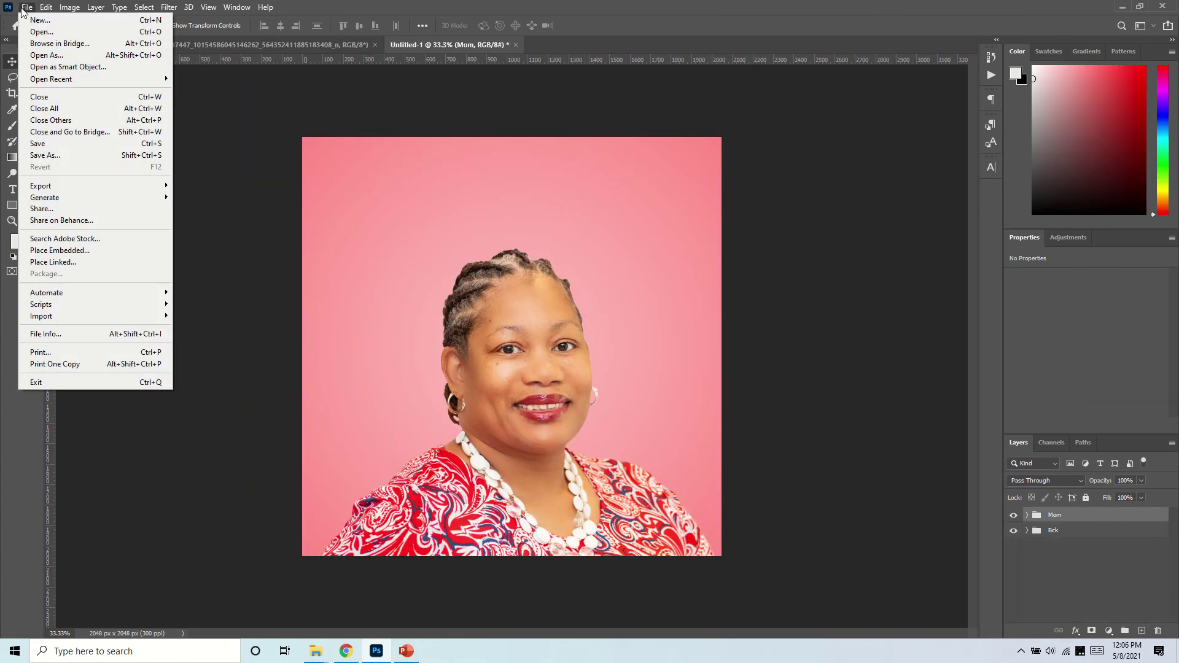
{"action": "left_click", "coordinate": [58, 251]}
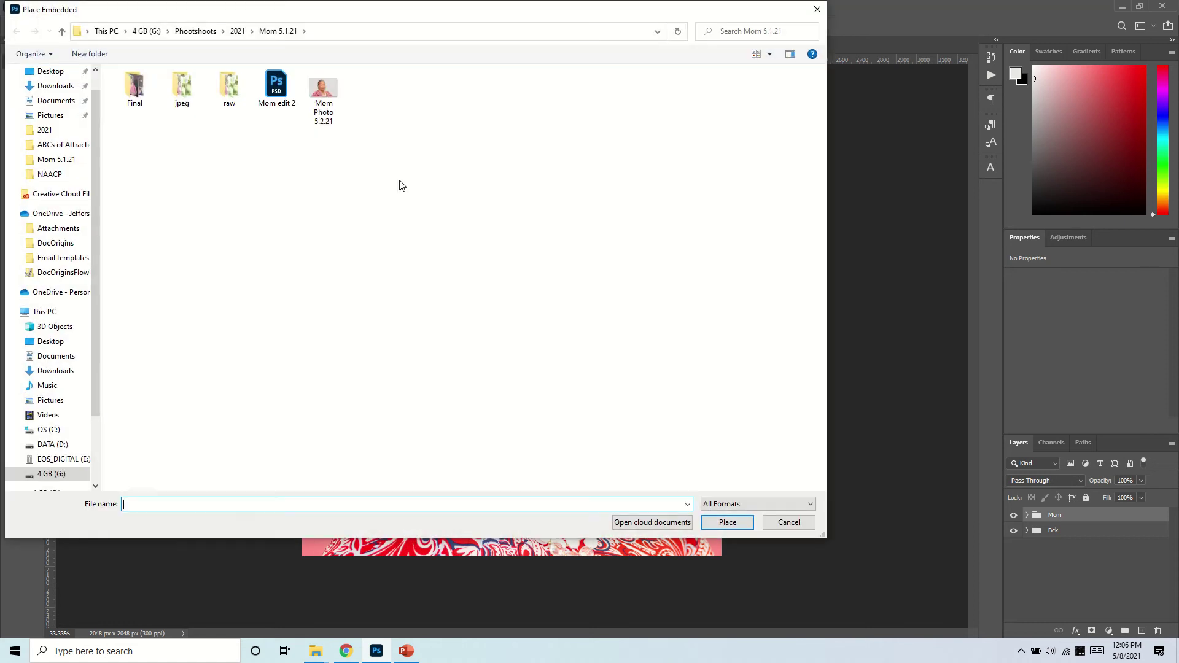
{"action": "left_click", "coordinate": [237, 31]}
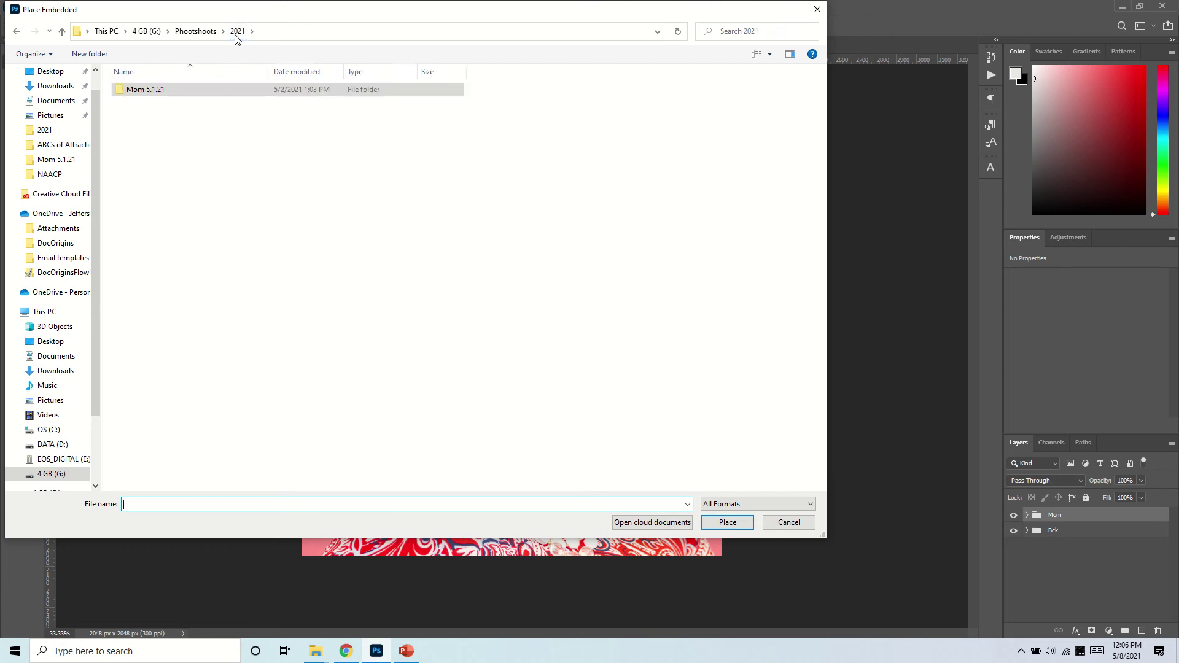
{"action": "left_click", "coordinate": [44, 130]}
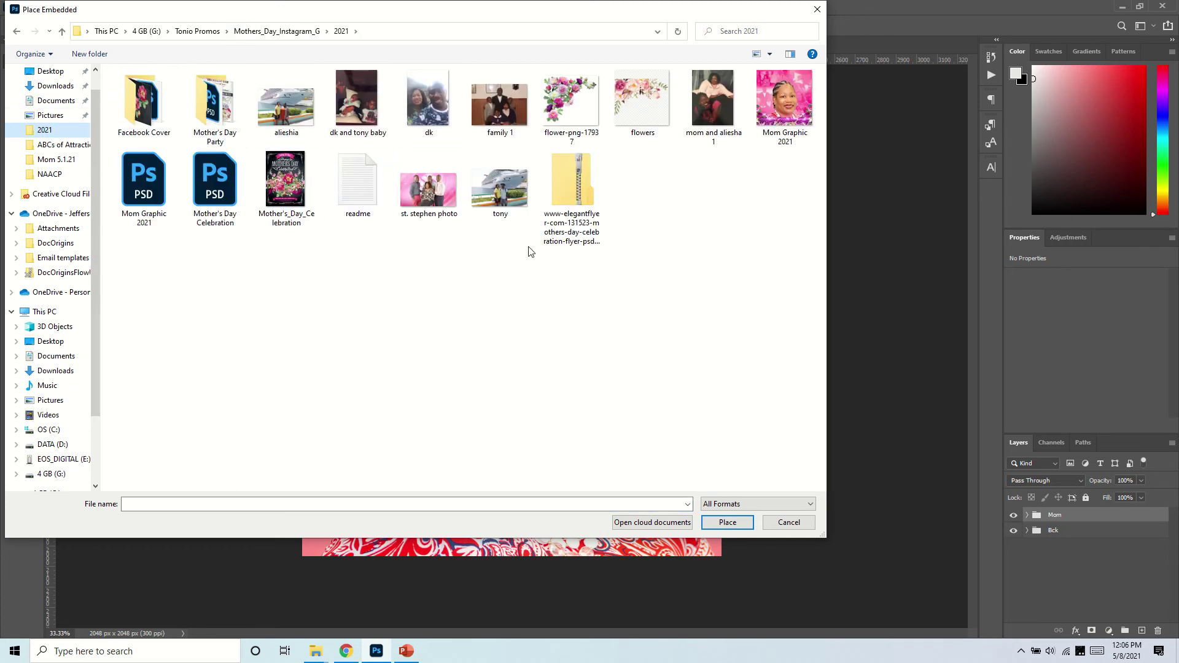
{"action": "left_click", "coordinate": [437, 195]}
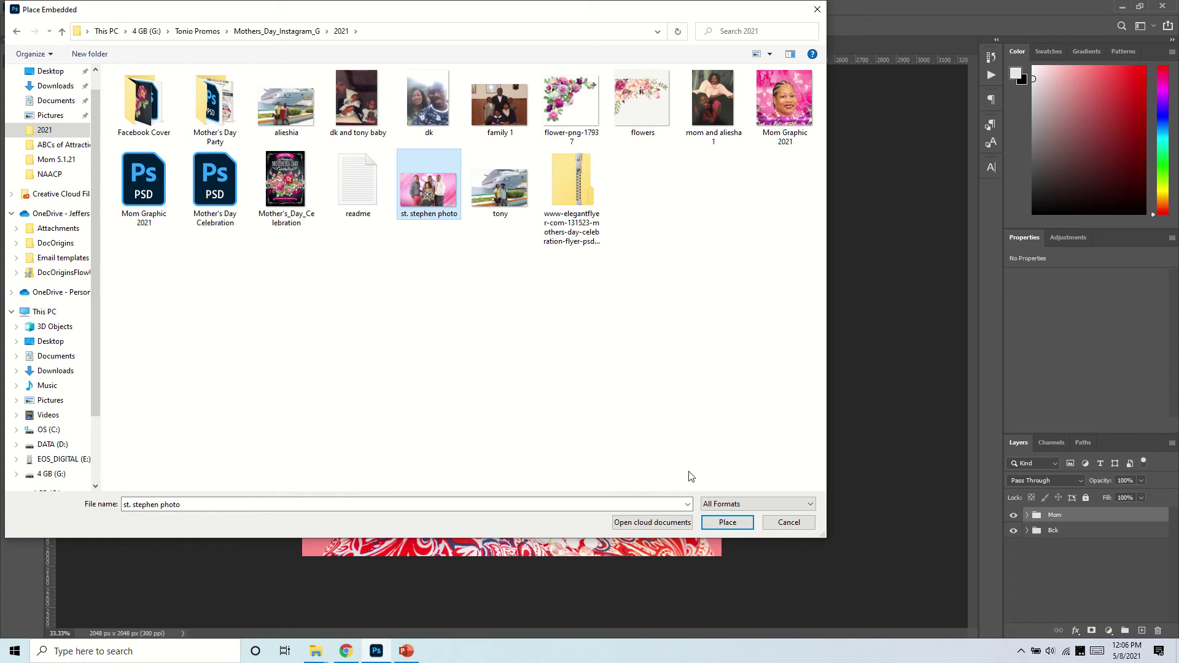
{"action": "left_click", "coordinate": [728, 523]}
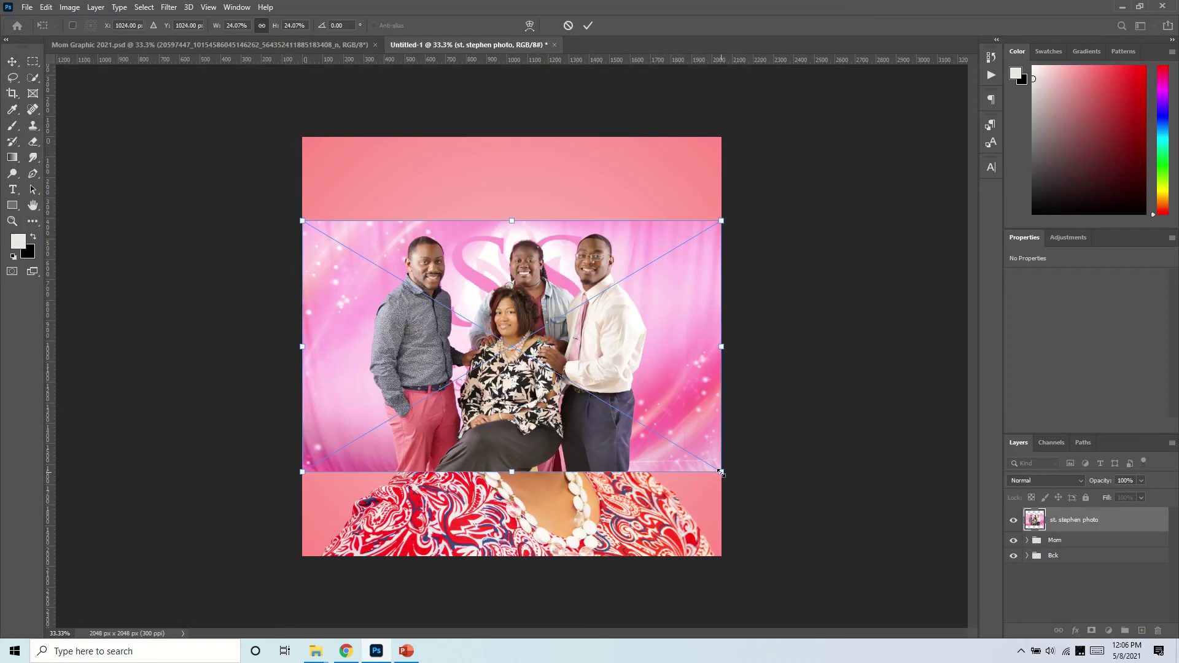
- Scale the placed st. stephen photo to about 10.15% and fit it into the canvas's upper-left corner
{"action": "left_click_drag", "start_coordinate": [721, 471], "coordinate": [473, 326]}
{"action": "left_click_drag", "start_coordinate": [406, 296], "coordinate": [407, 208]}
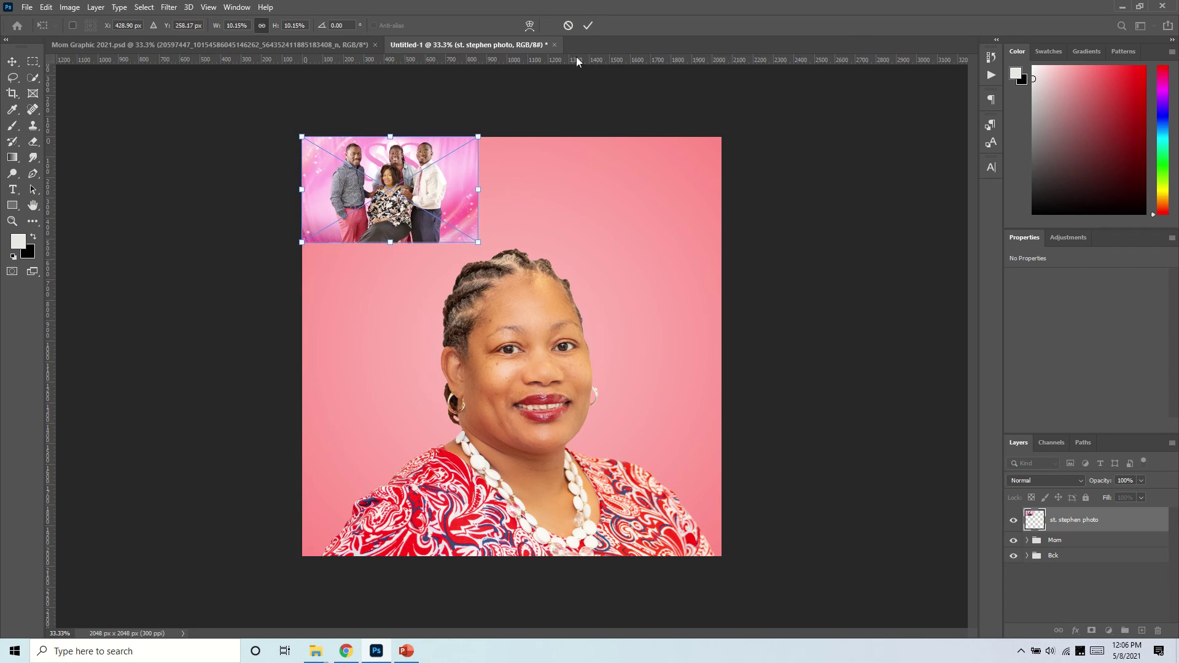
{"action": "left_click", "coordinate": [588, 25]}
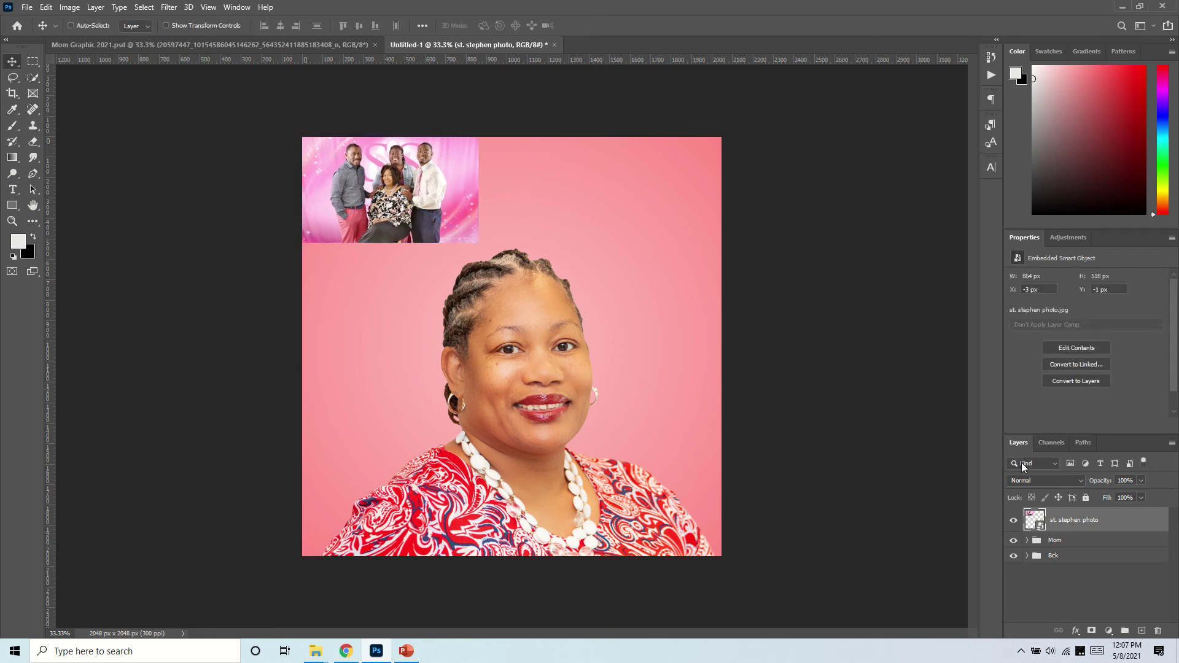
- Add a layer mask to the st. stephen photo and set up a black Foreground to Transparent gradient for it
{"action": "left_click", "coordinate": [1091, 633]}
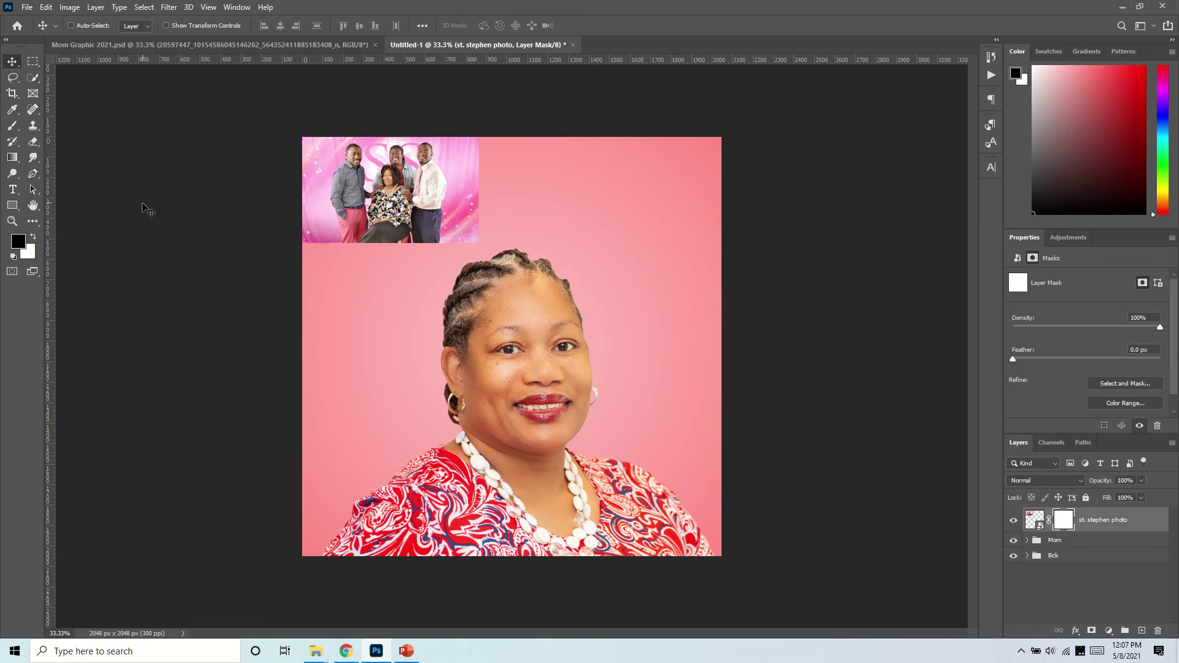
{"action": "key", "text": "g"}
{"action": "right_click", "coordinate": [12, 161]}
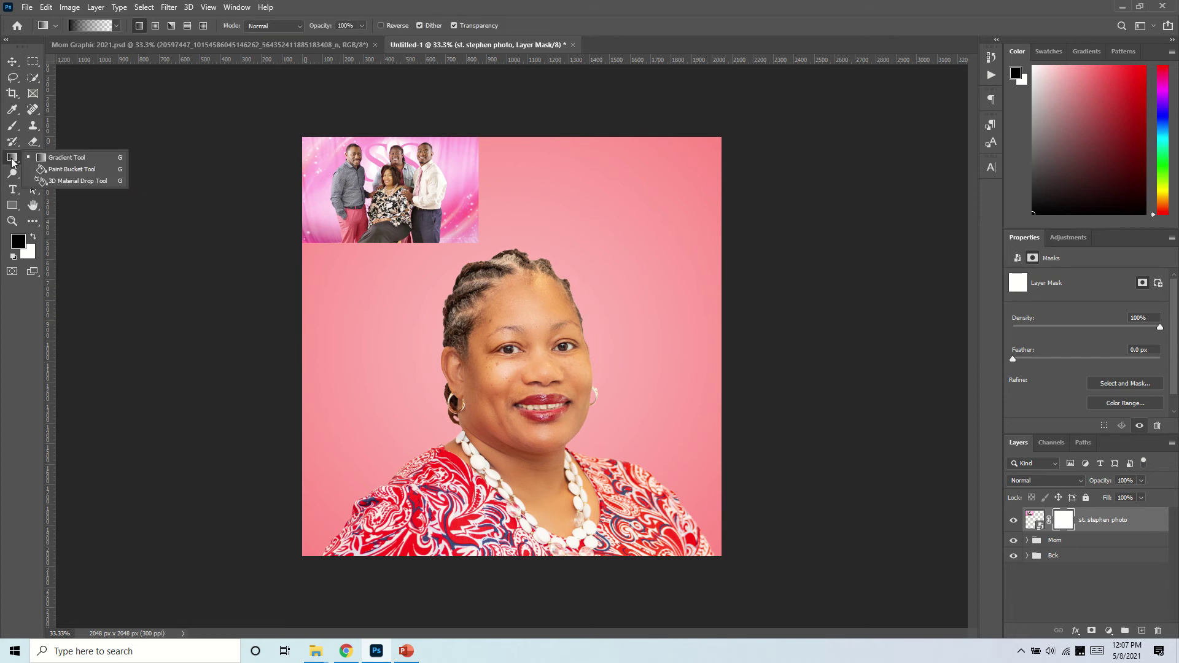
{"action": "left_click", "coordinate": [89, 161]}
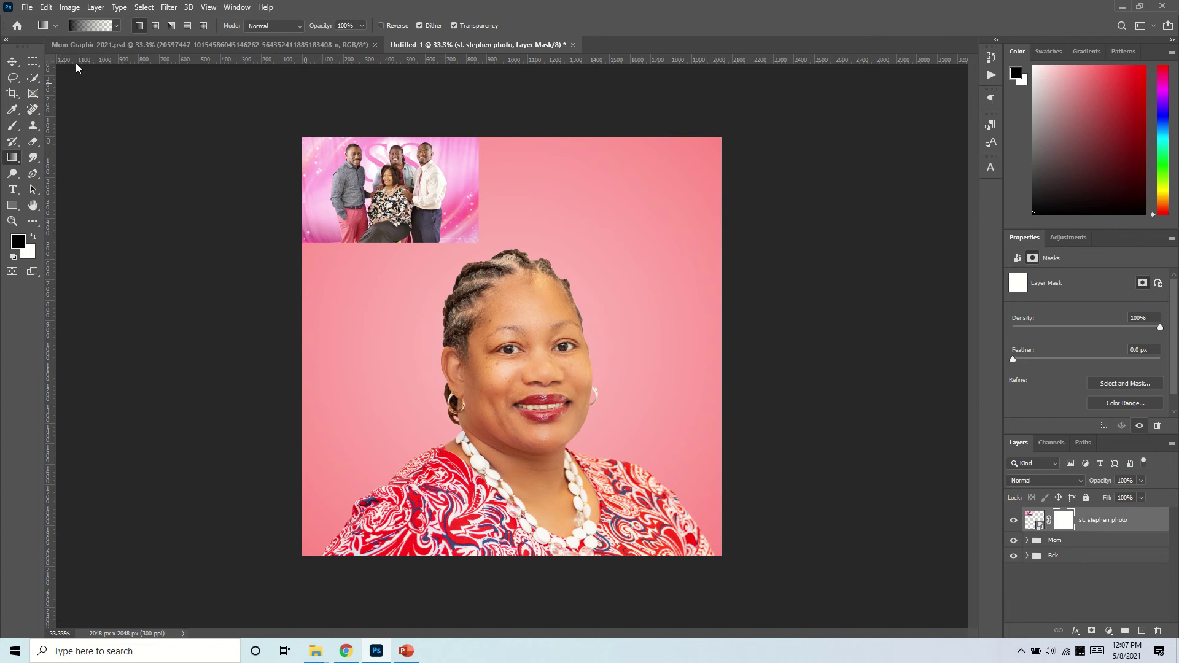
{"action": "left_click", "coordinate": [115, 26]}
{"action": "scroll", "coordinate": [146, 52], "scroll_direction": "up", "scroll_amount": 5}
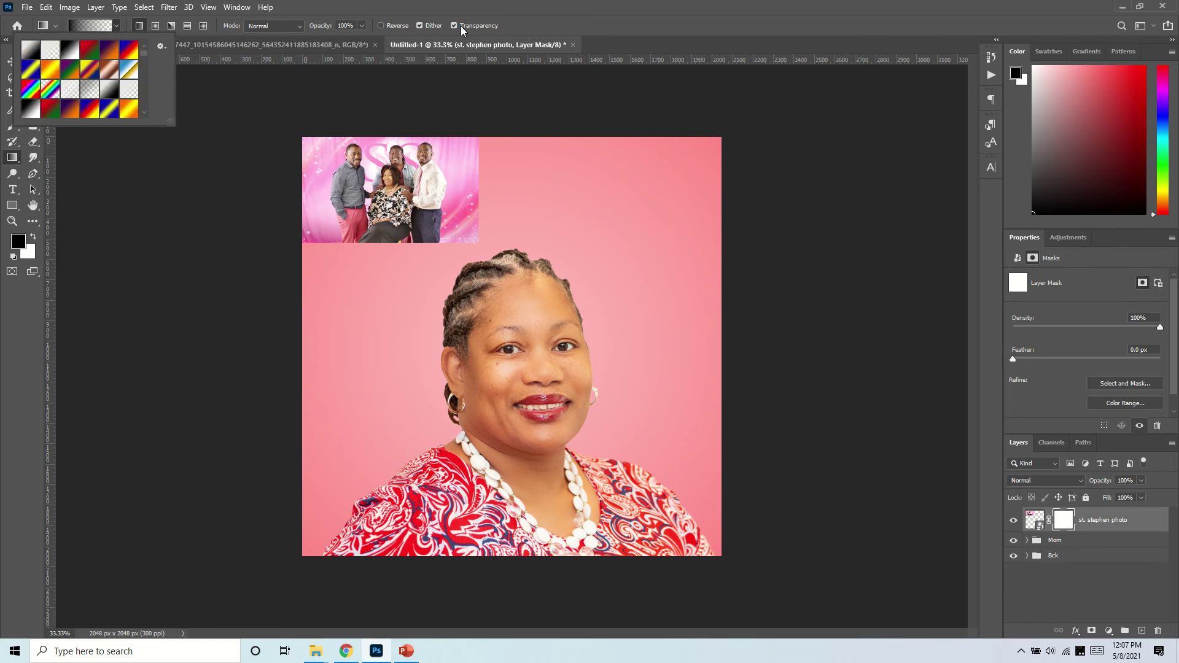
{"action": "left_click", "coordinate": [529, 22]}
{"action": "key", "text": "x"}
{"action": "key", "text": "x"}
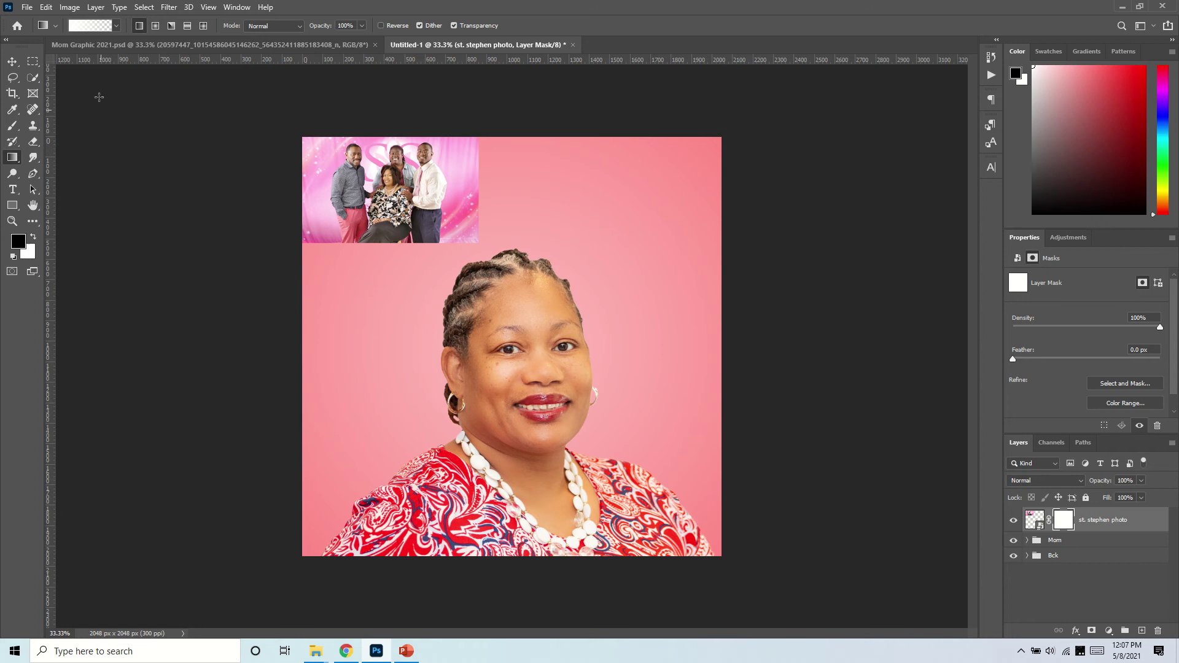
{"action": "left_click", "coordinate": [111, 27]}
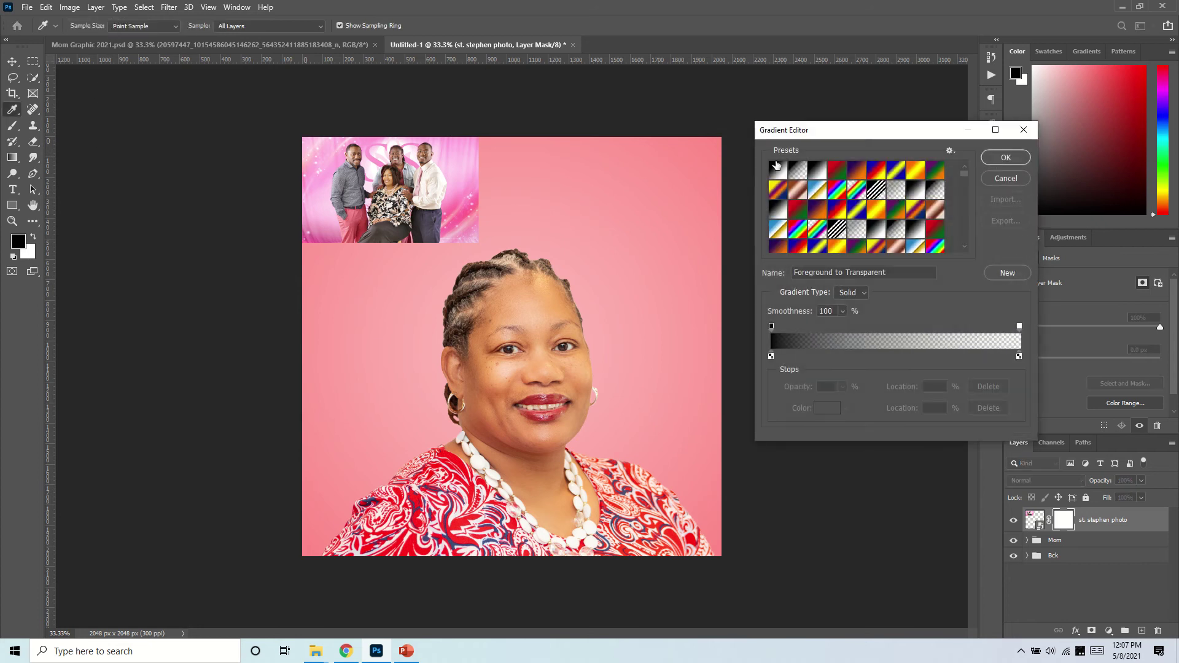
{"action": "left_click", "coordinate": [1006, 157]}
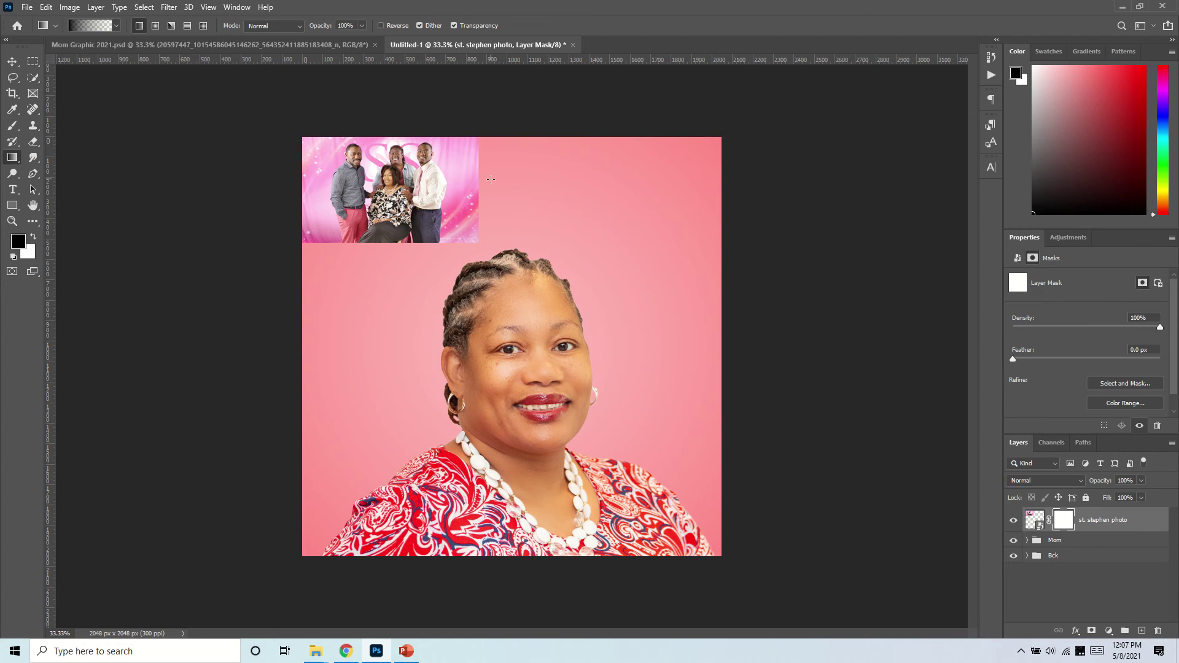
- Fade the right, left and lower edges of the st. stephen photo with short gradients on its mask
{"action": "left_click_drag", "start_coordinate": [447, 175], "coordinate": [447, 174]}
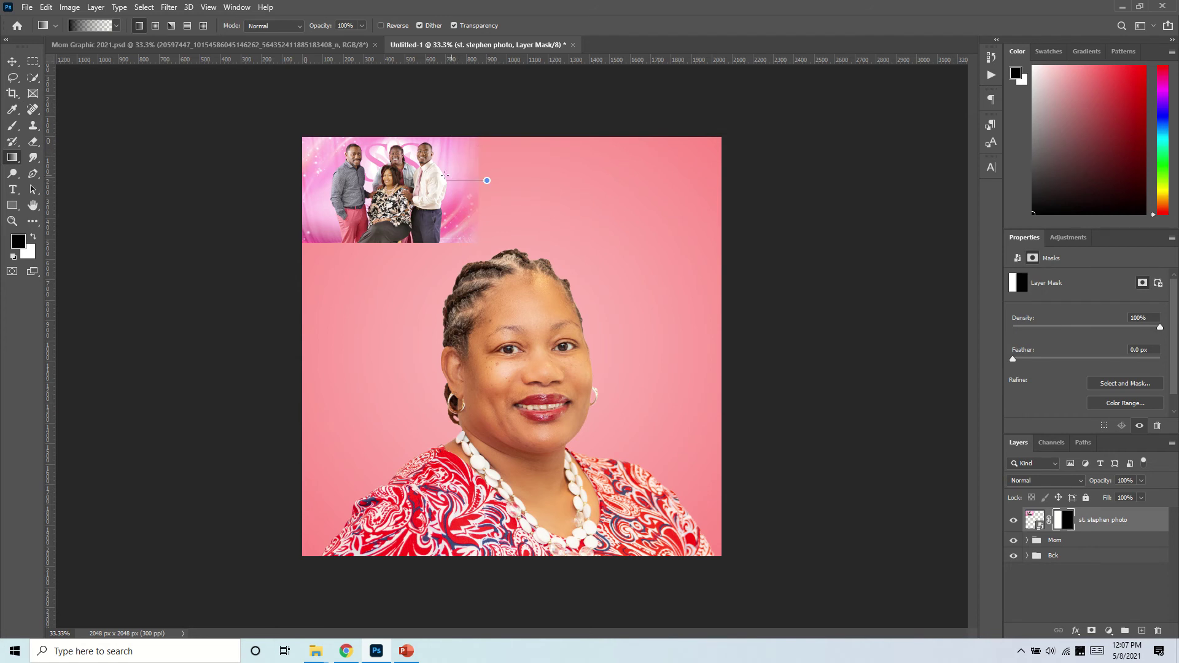
{"action": "left_click_drag", "start_coordinate": [482, 179], "coordinate": [468, 192]}
{"action": "left_click_drag", "start_coordinate": [326, 182], "coordinate": [331, 190]}
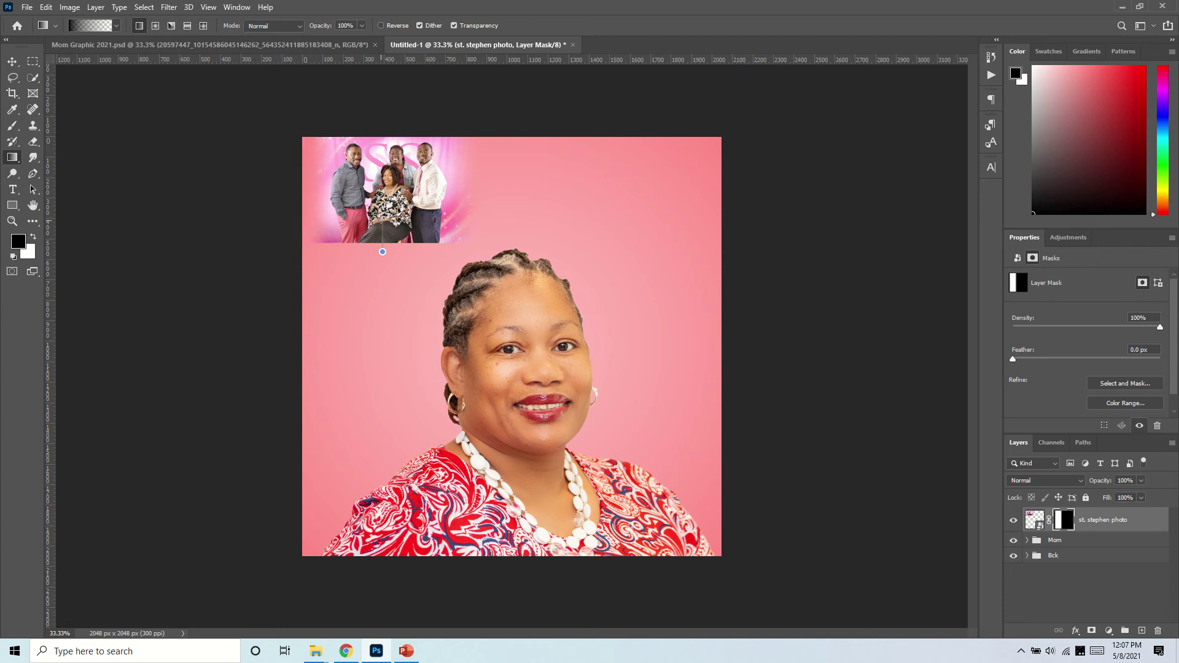
{"action": "mouse_move", "coordinate": [382, 242]}
{"action": "left_mouse_down"}
{"action": "mouse_move", "coordinate": [385, 219]}
{"action": "mouse_move", "coordinate": [385, 253]}
{"action": "left_mouse_up"}
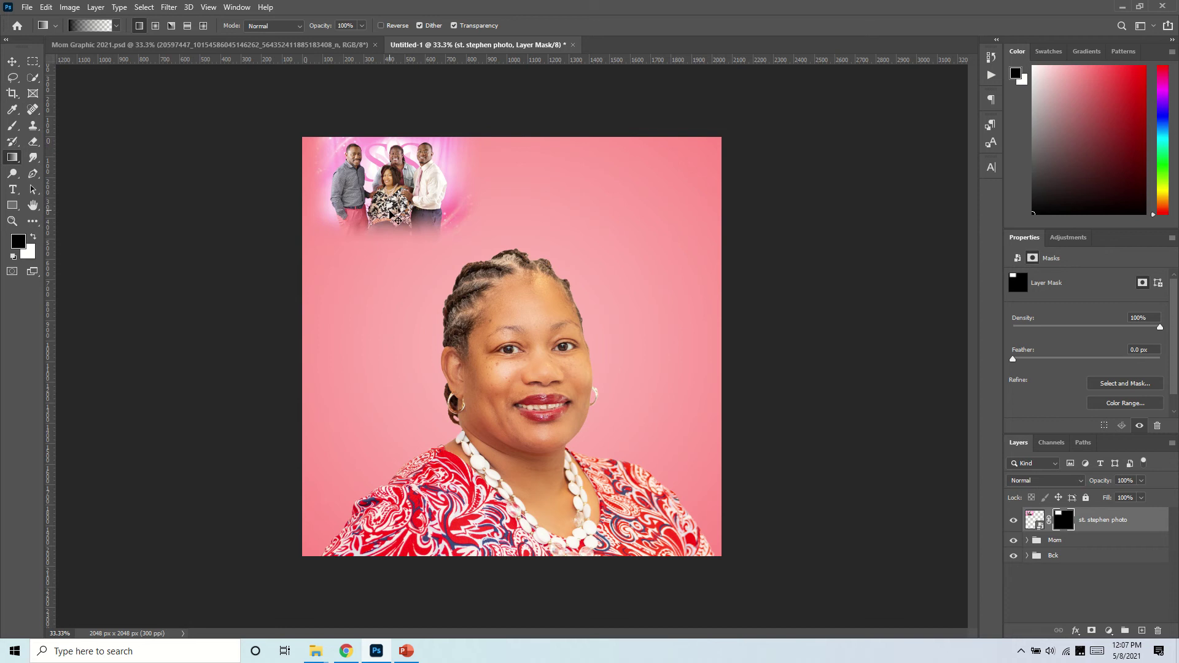
- Enlarge the st. stephen photo to about 110% and shift it slightly left in the canvas's upper-left corner
{"action": "key", "text": "ctrl+t"}
{"action": "left_click_drag", "start_coordinate": [480, 244], "coordinate": [496, 253]}
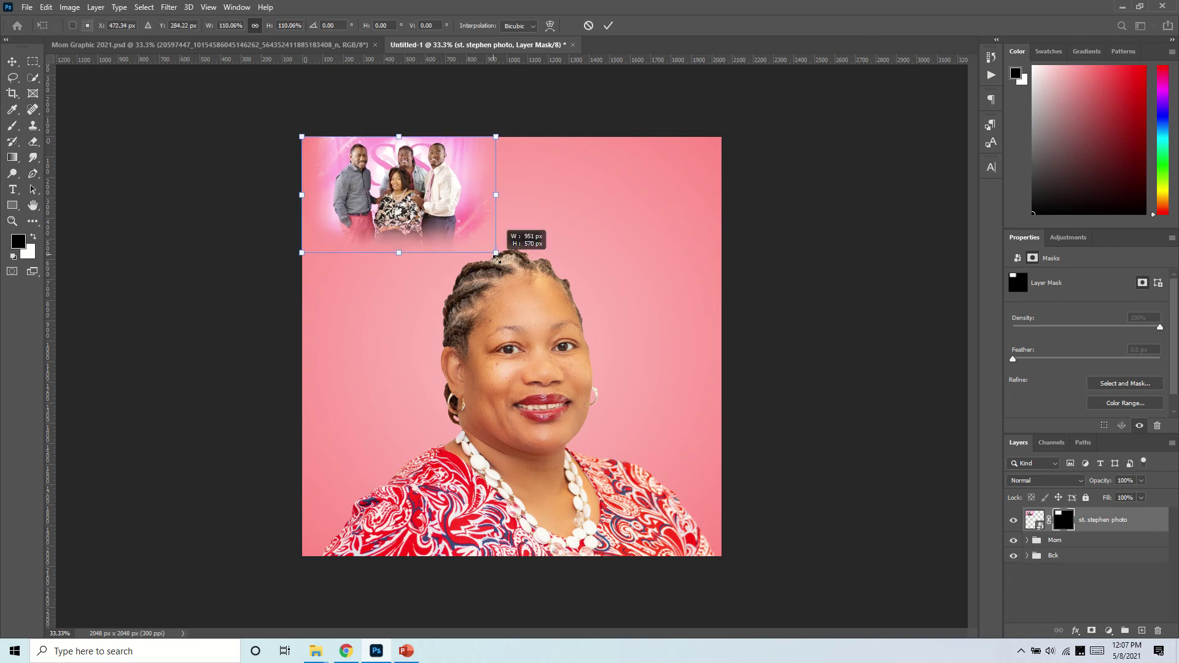
{"action": "left_click", "coordinate": [607, 27]}
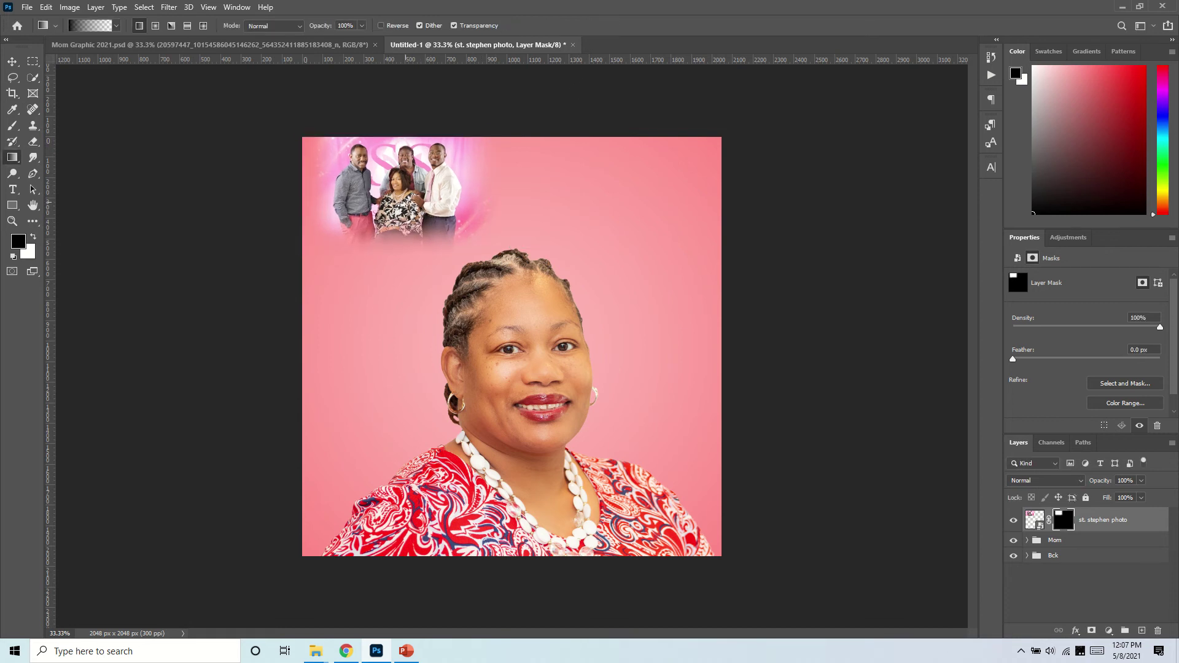
{"action": "key", "text": "v"}
{"action": "left_click_drag", "start_coordinate": [430, 206], "coordinate": [408, 205]}
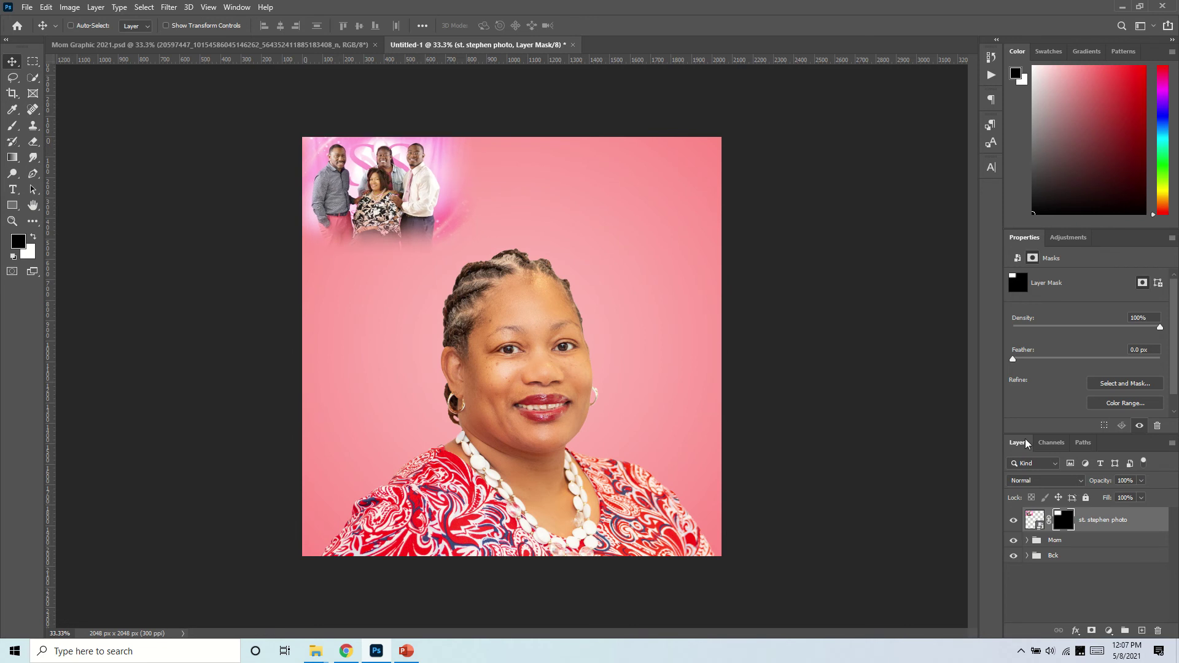
- Blend the st. stephen photo in Soft Light mode and enlarge it to about 119.85%
{"action": "left_click", "coordinate": [1079, 481]}
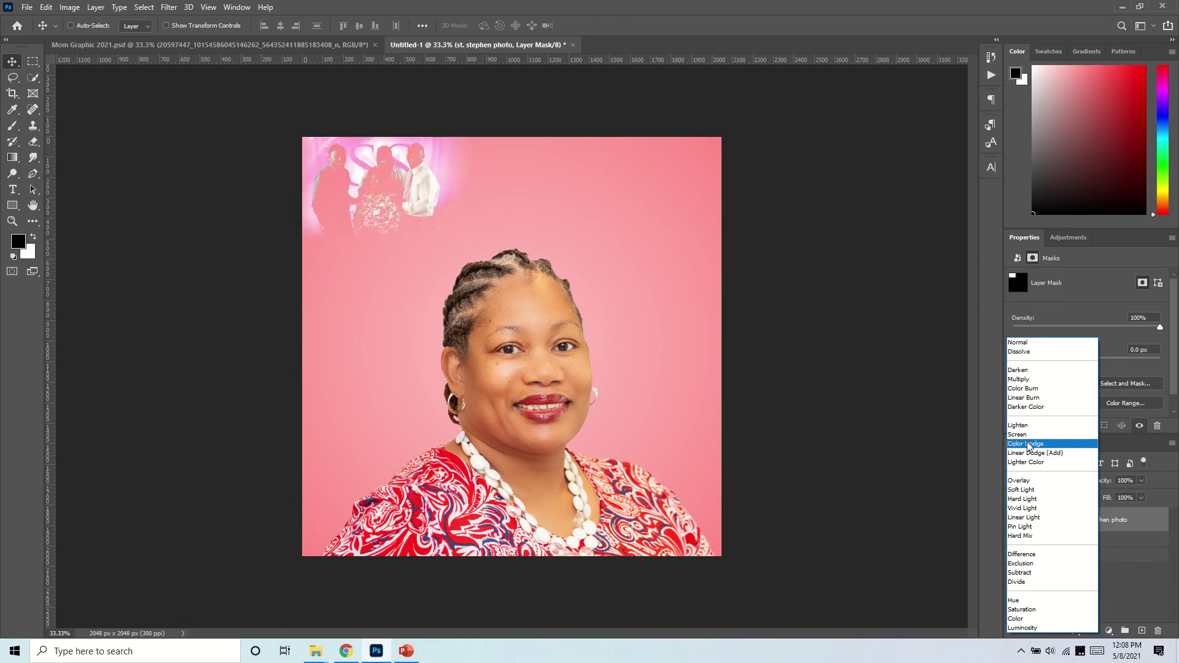
{"action": "left_click", "coordinate": [1024, 490]}
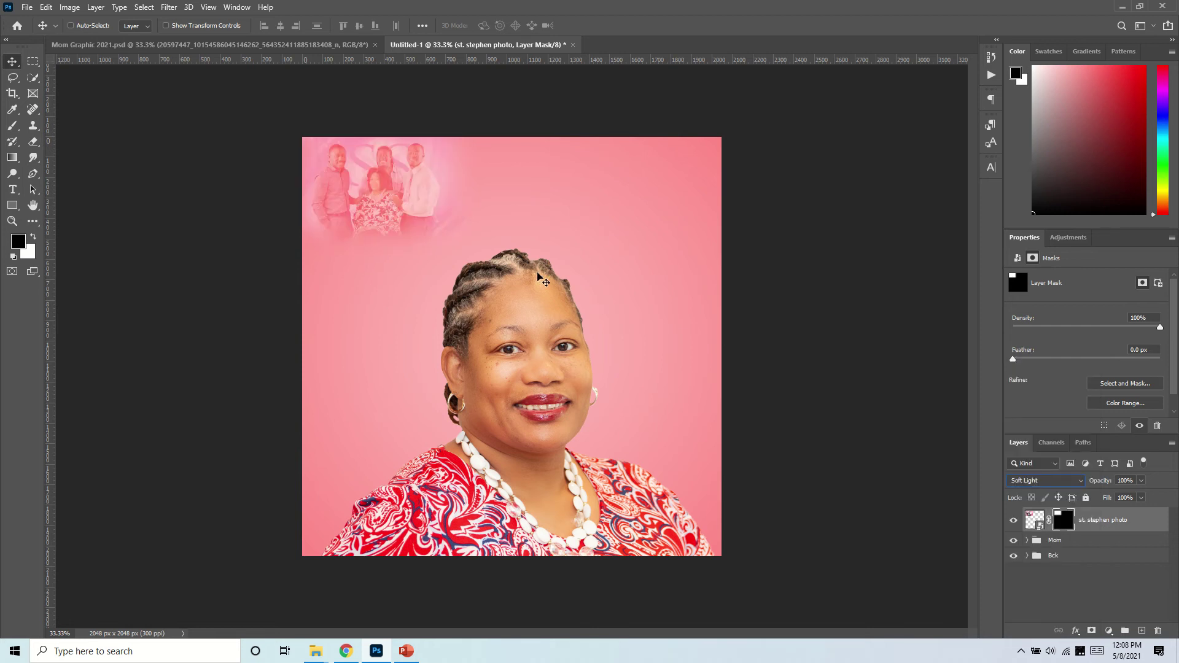
{"action": "key", "text": "ctrl+t"}
{"action": "left_click_drag", "start_coordinate": [475, 253], "coordinate": [513, 275]}
{"action": "left_click", "coordinate": [608, 25]}
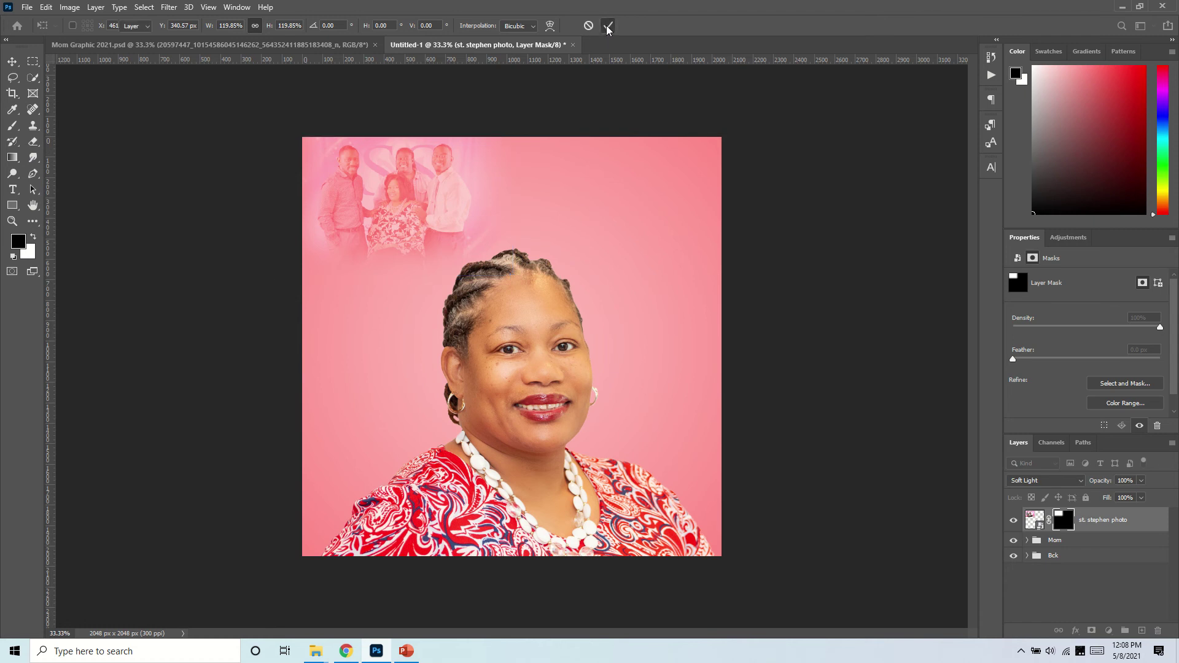
- Place the tony photo from the Mothers_Day_Instagram_G 2021 folder as an embedded image in the Untitled-1 document
{"action": "left_click", "coordinate": [250, 47]}
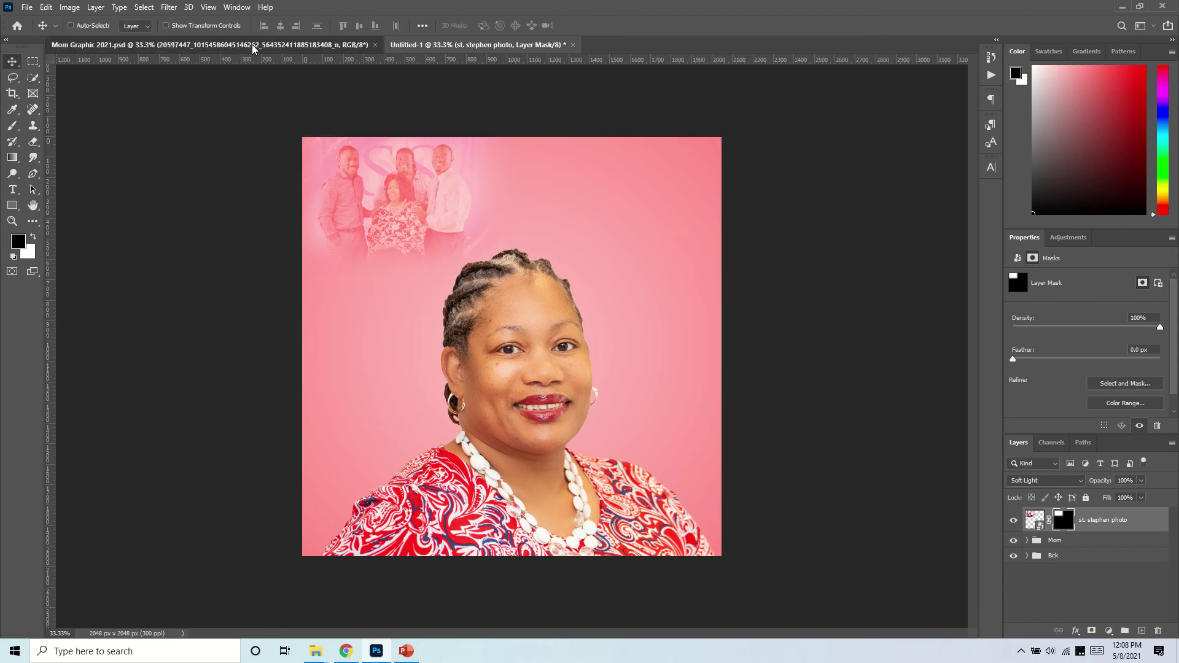
{"action": "left_click", "coordinate": [448, 49]}
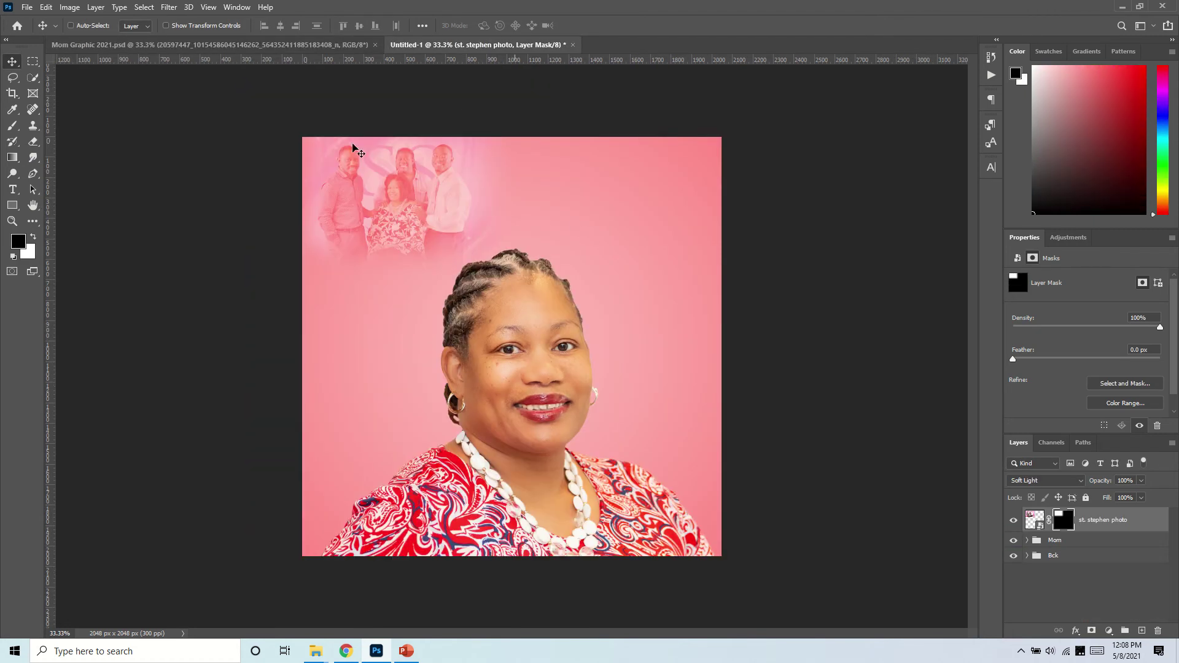
{"action": "left_click", "coordinate": [27, 7]}
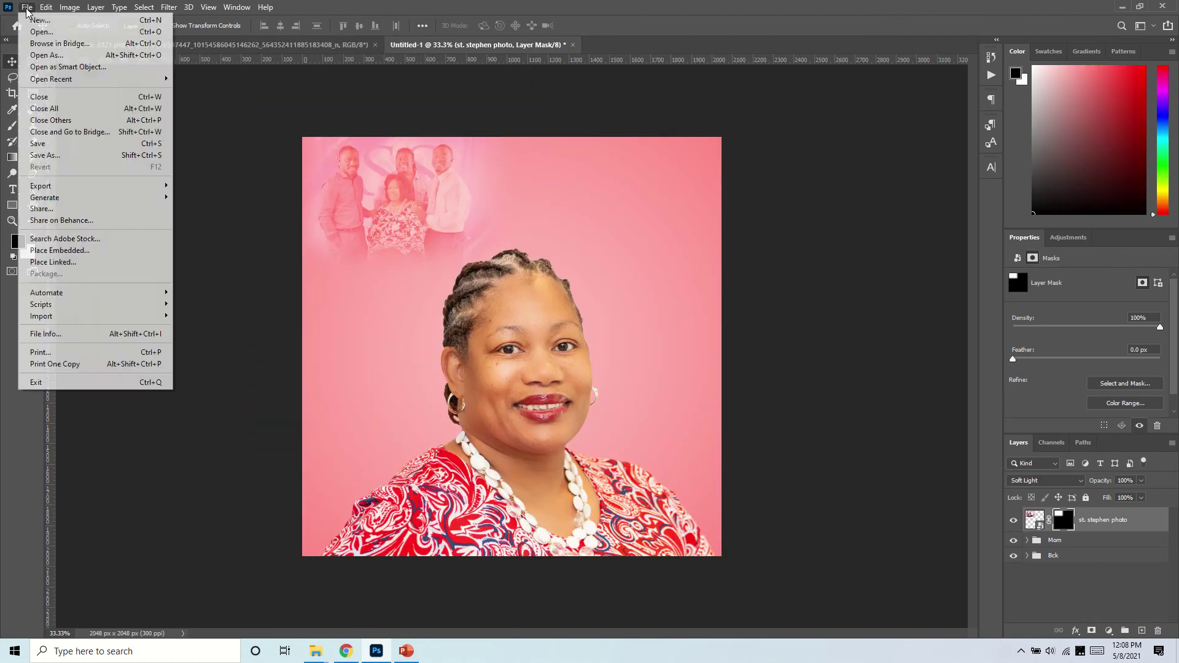
{"action": "left_click", "coordinate": [86, 250]}
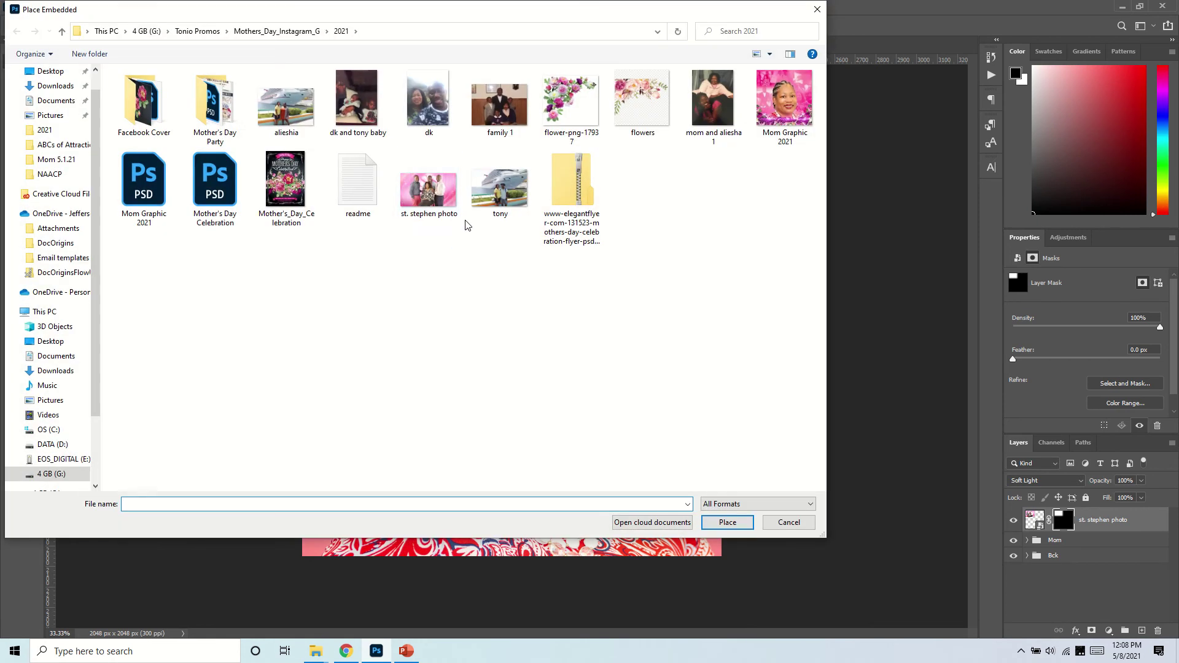
{"action": "left_click", "coordinate": [503, 203]}
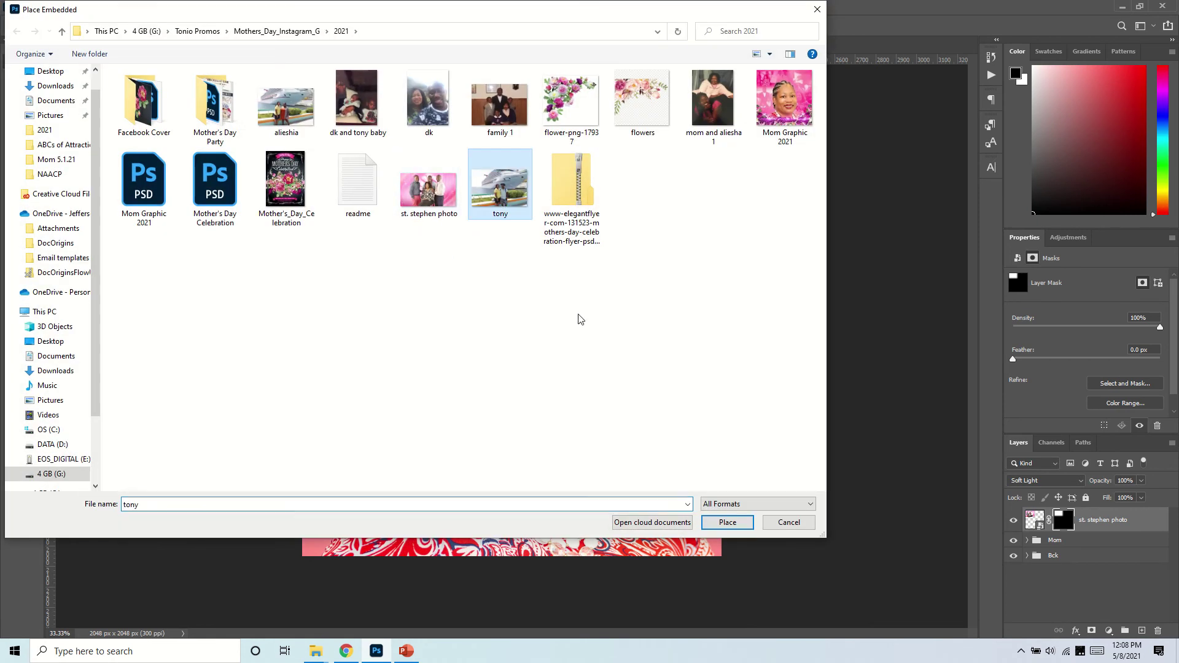
{"action": "left_click", "coordinate": [748, 528]}
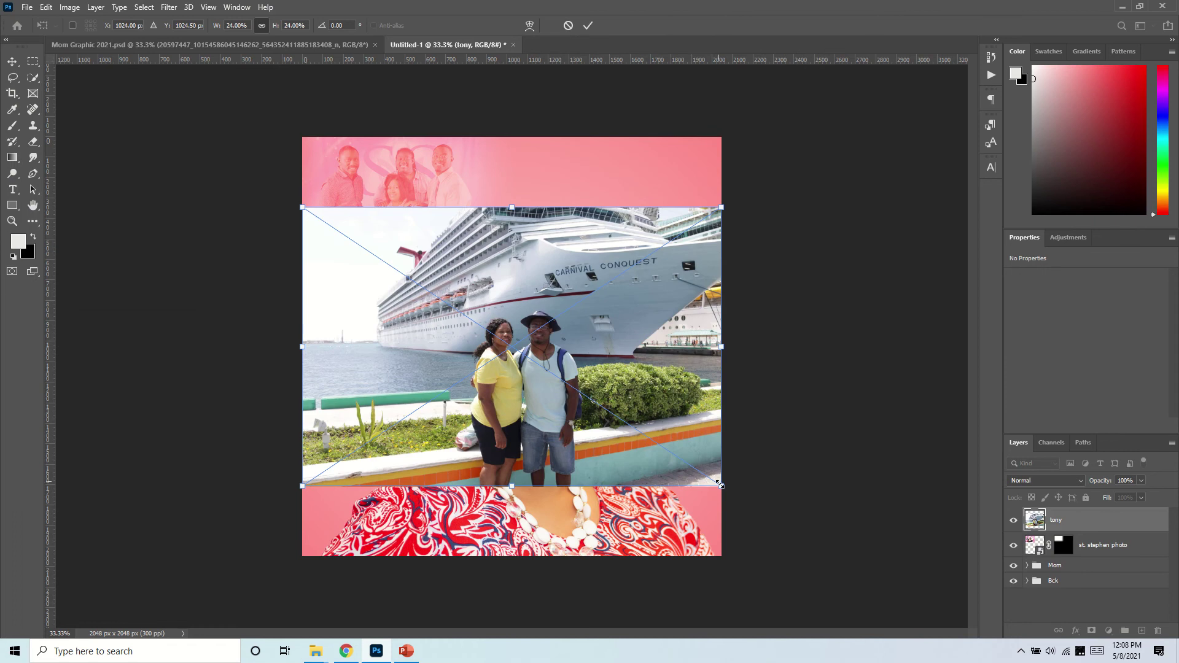
- Scale the tony photo to about 13.4% and position it at the canvas's upper edge above the woman's head
{"action": "left_click_drag", "start_coordinate": [711, 477], "coordinate": [536, 361]}
{"action": "left_click_drag", "start_coordinate": [430, 291], "coordinate": [538, 220]}
{"action": "left_click", "coordinate": [588, 24]}
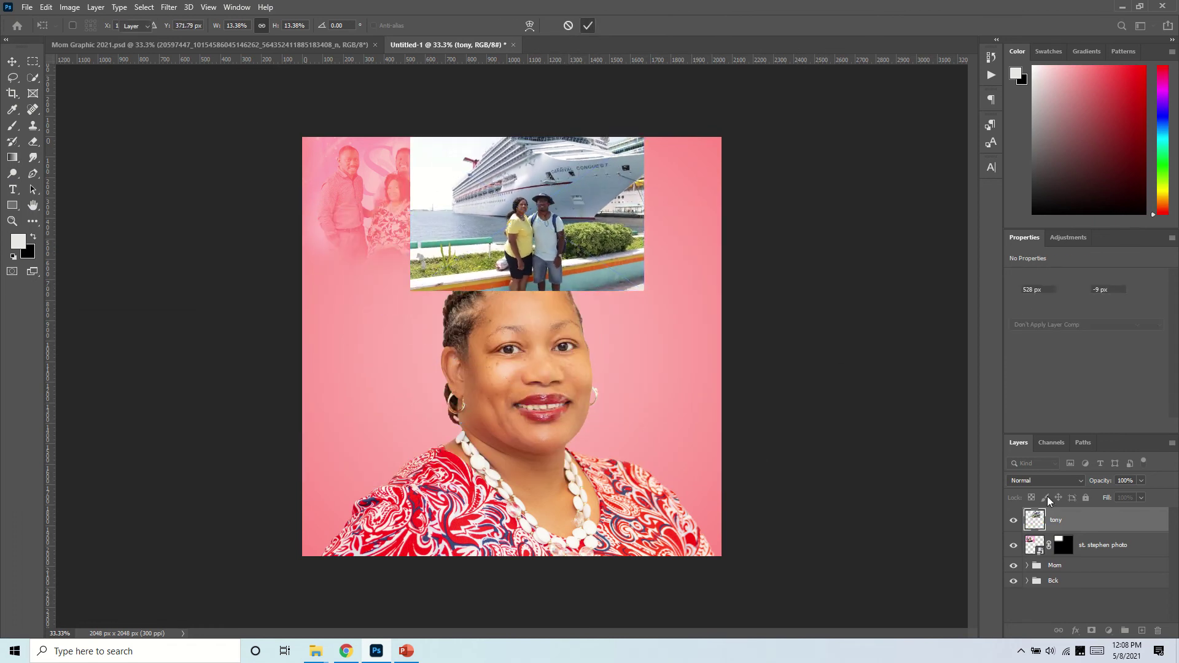
- Add a layer mask to the tony photo and fade its right, lower, left and upper edges with gradients
{"action": "left_click", "coordinate": [1091, 630]}
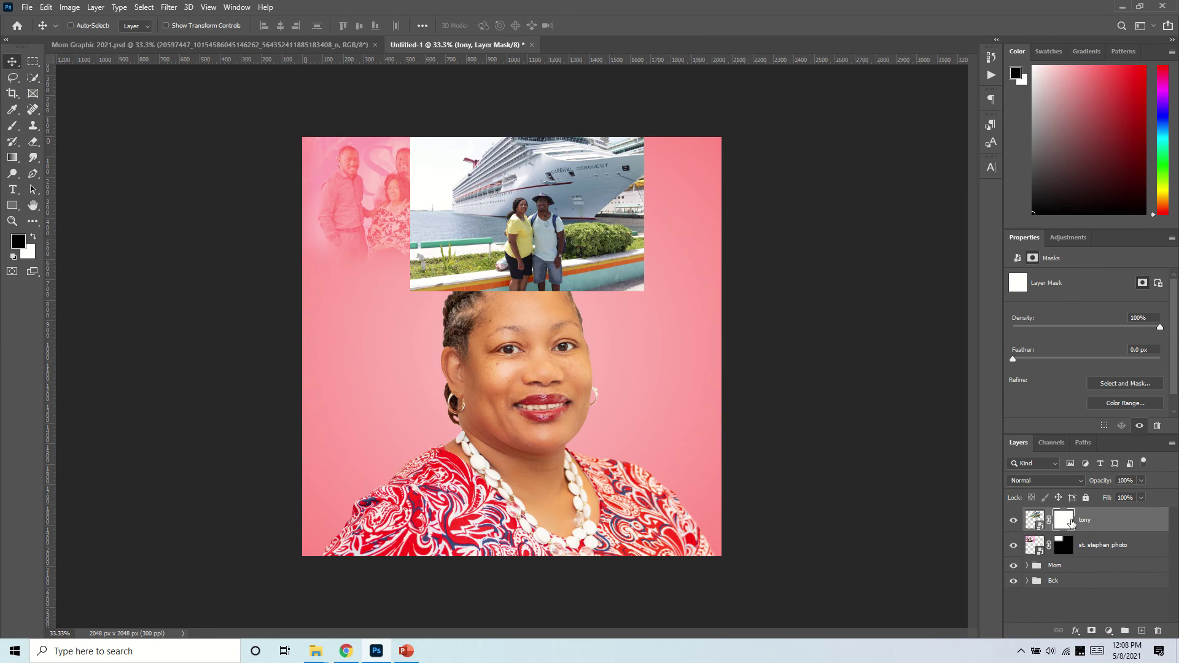
{"action": "key", "text": "g"}
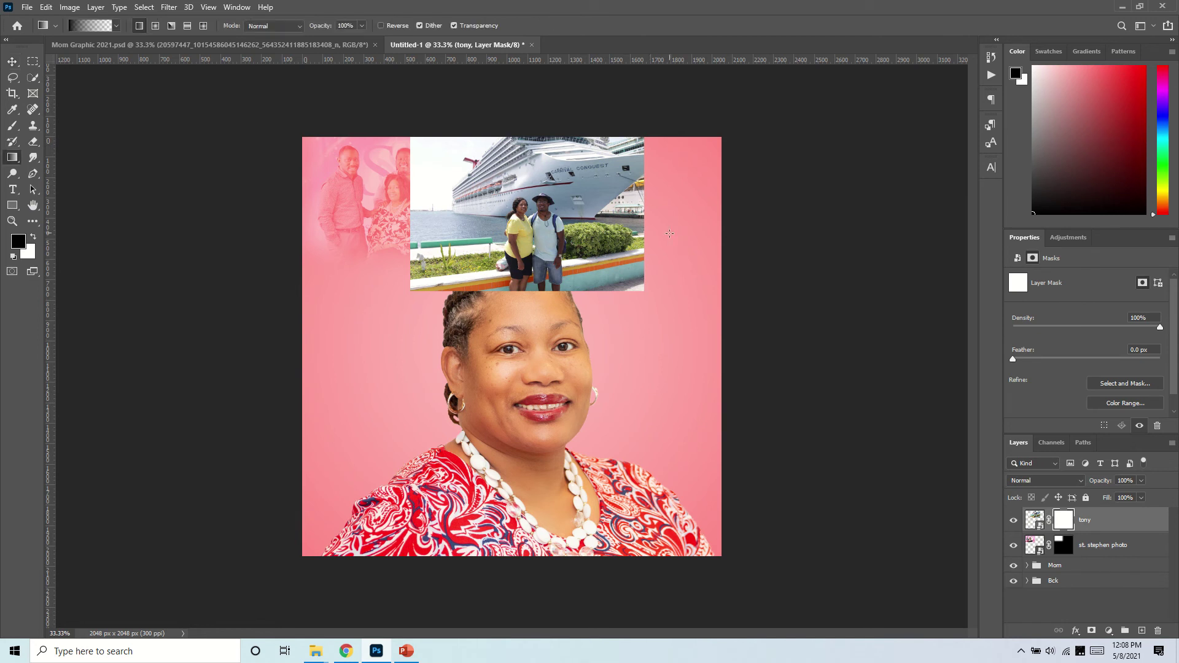
{"action": "left_click_drag", "start_coordinate": [651, 212], "coordinate": [608, 208]}
{"action": "left_click_drag", "start_coordinate": [525, 303], "coordinate": [519, 274]}
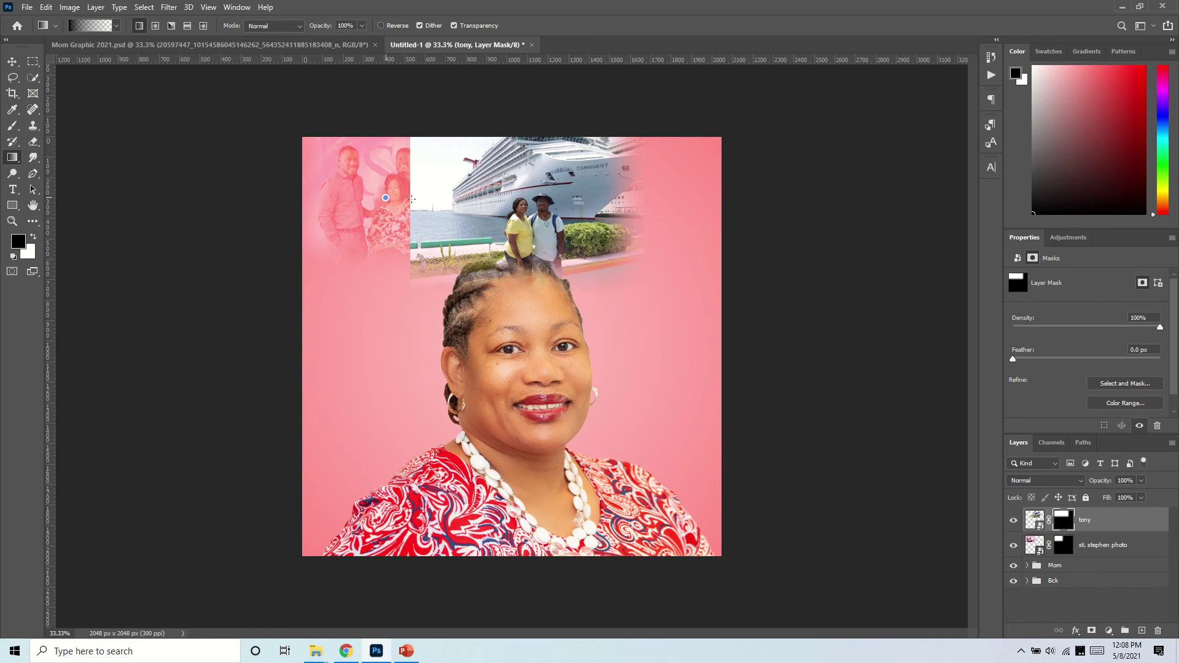
{"action": "left_click_drag", "start_coordinate": [412, 198], "coordinate": [461, 198]}
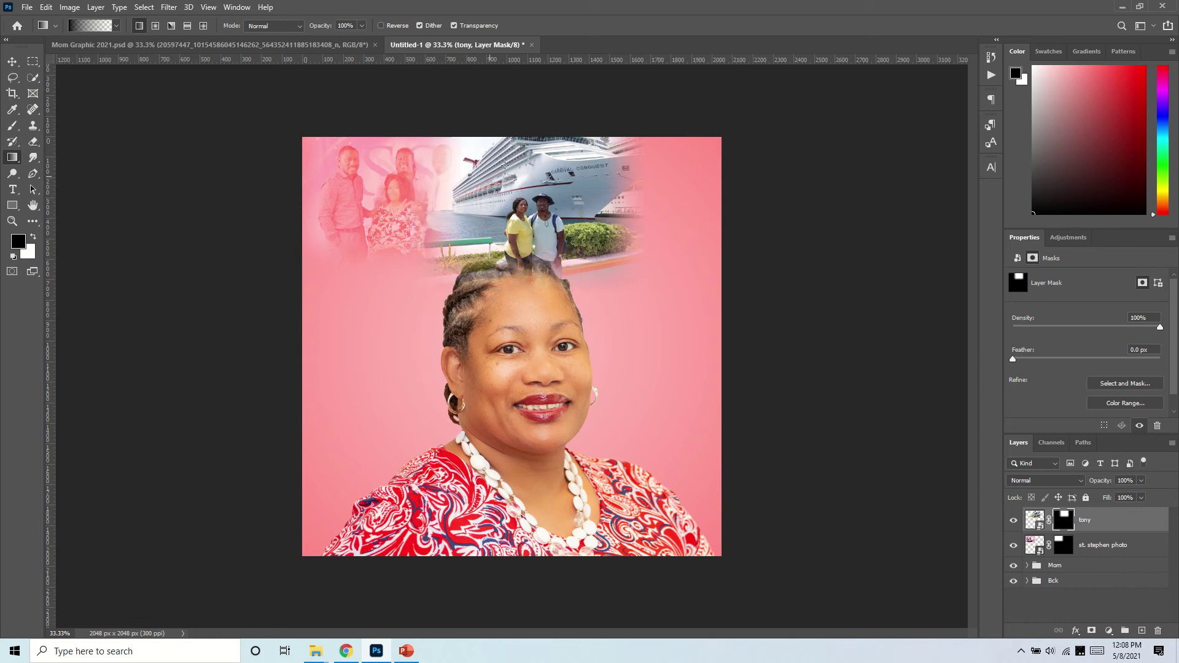
{"action": "left_click_drag", "start_coordinate": [535, 167], "coordinate": [533, 128]}
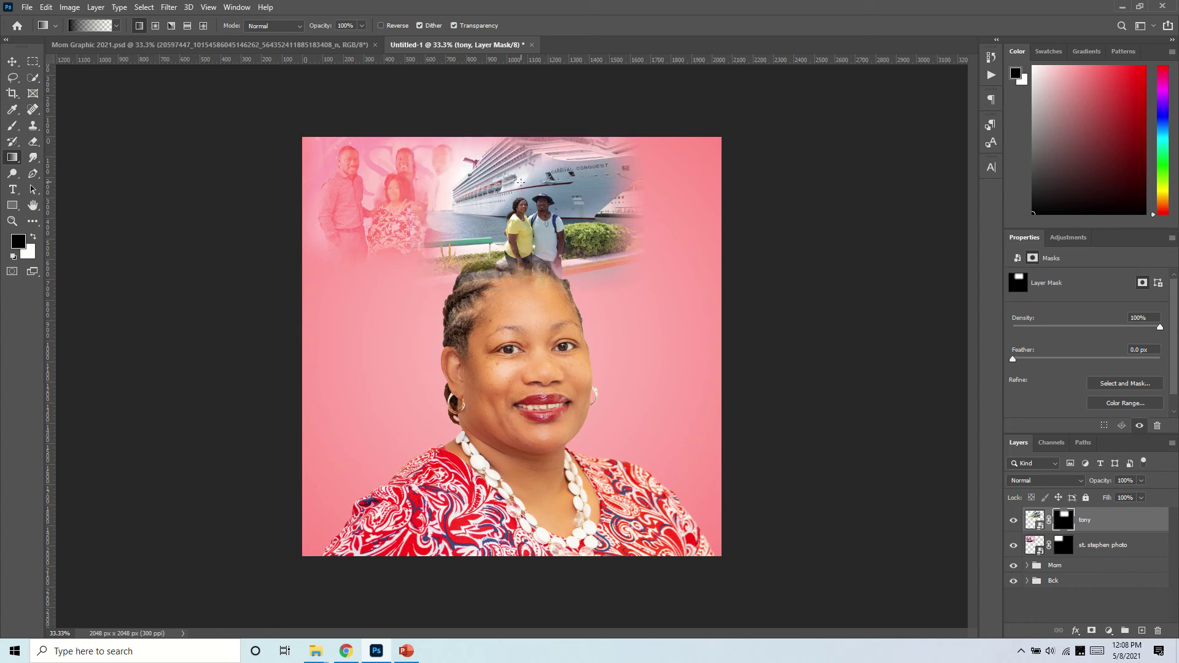
- Nudge the tony photo slightly up and right, and fade its left side further where it overlaps the group photo
{"action": "key", "text": "v"}
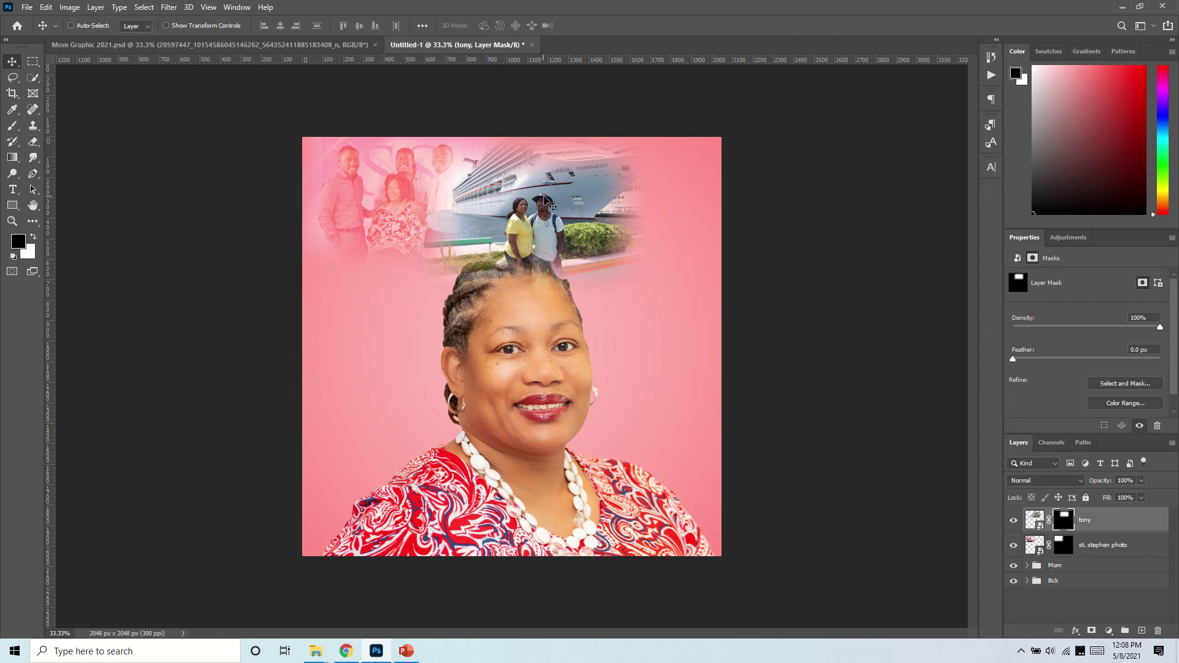
{"action": "left_click_drag", "start_coordinate": [543, 196], "coordinate": [547, 185]}
{"action": "key", "text": "z"}
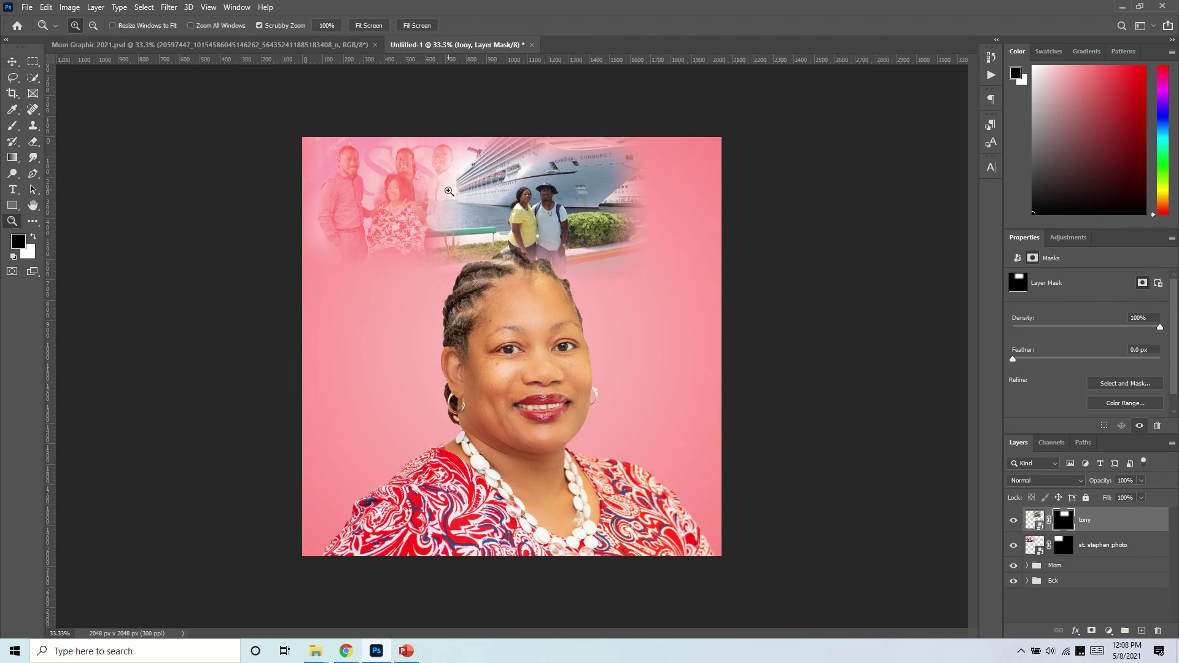
{"action": "key", "text": "g"}
{"action": "left_click_drag", "start_coordinate": [509, 198], "coordinate": [507, 195]}
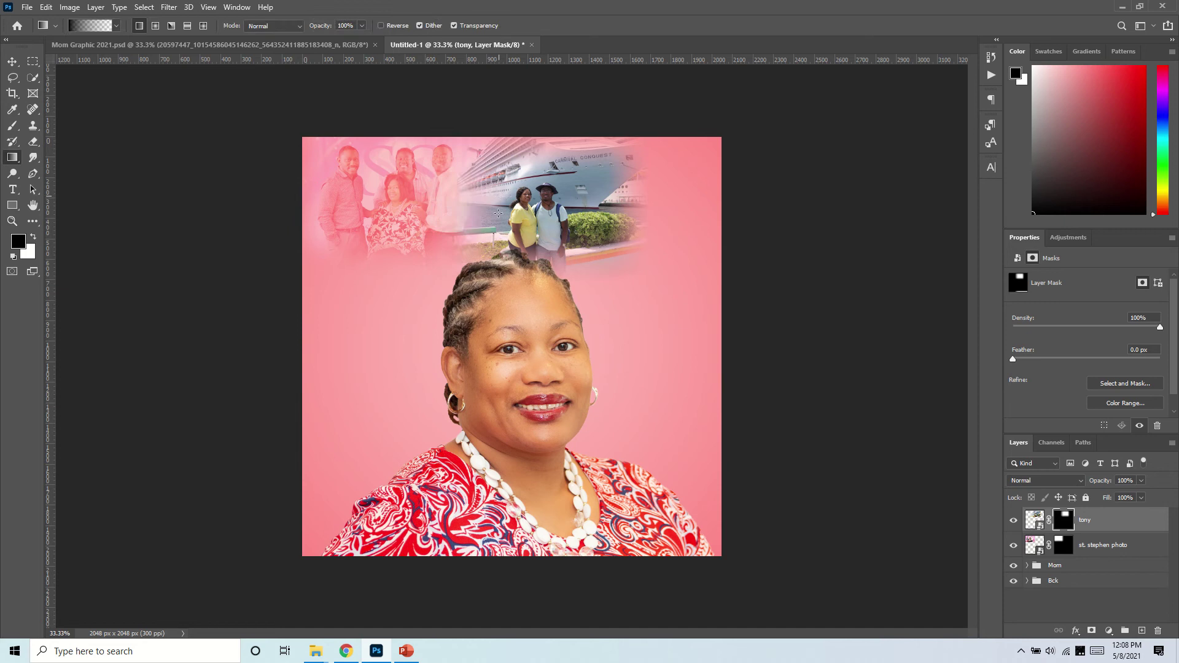
- Set the tony photo's blend mode to Soft Light and move it left and slightly up, closer to the group photo
{"action": "left_click", "coordinate": [1030, 524]}
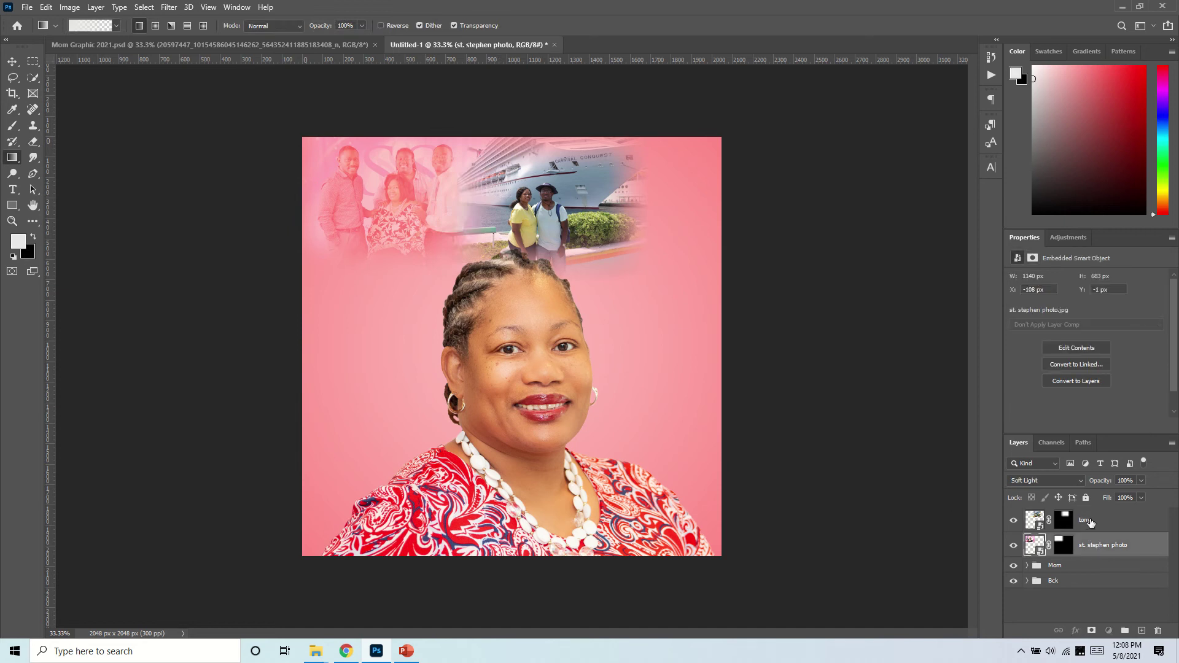
{"action": "left_click", "coordinate": [1080, 482]}
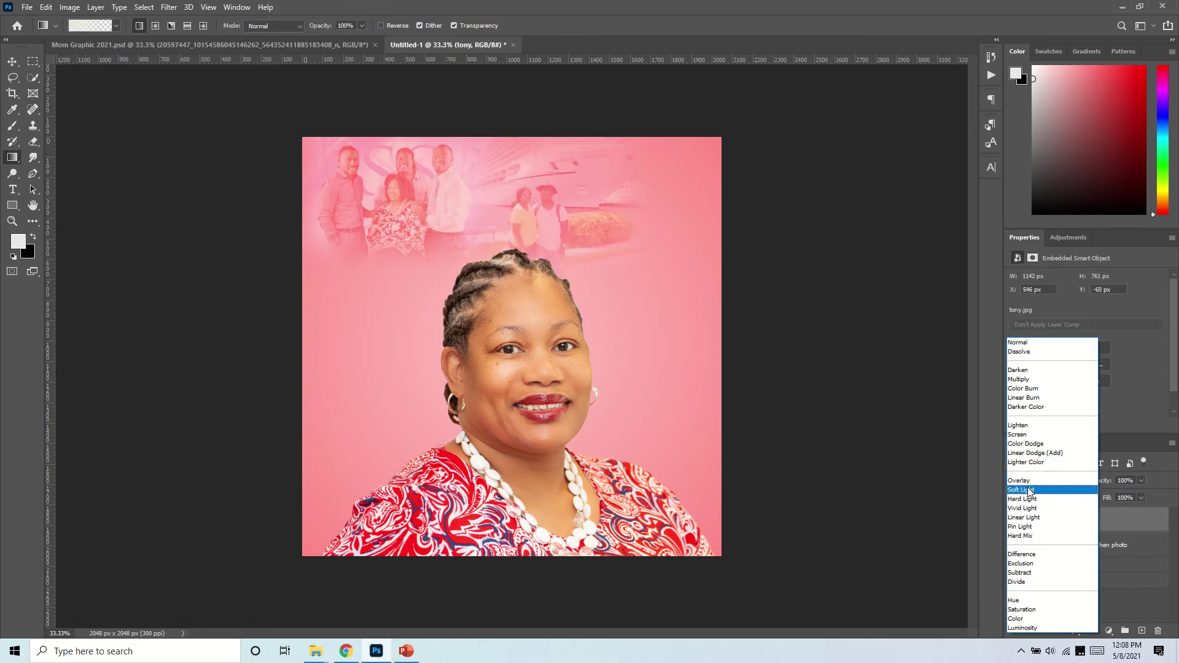
{"action": "left_click", "coordinate": [1043, 489]}
{"action": "left_click", "coordinate": [556, 239]}
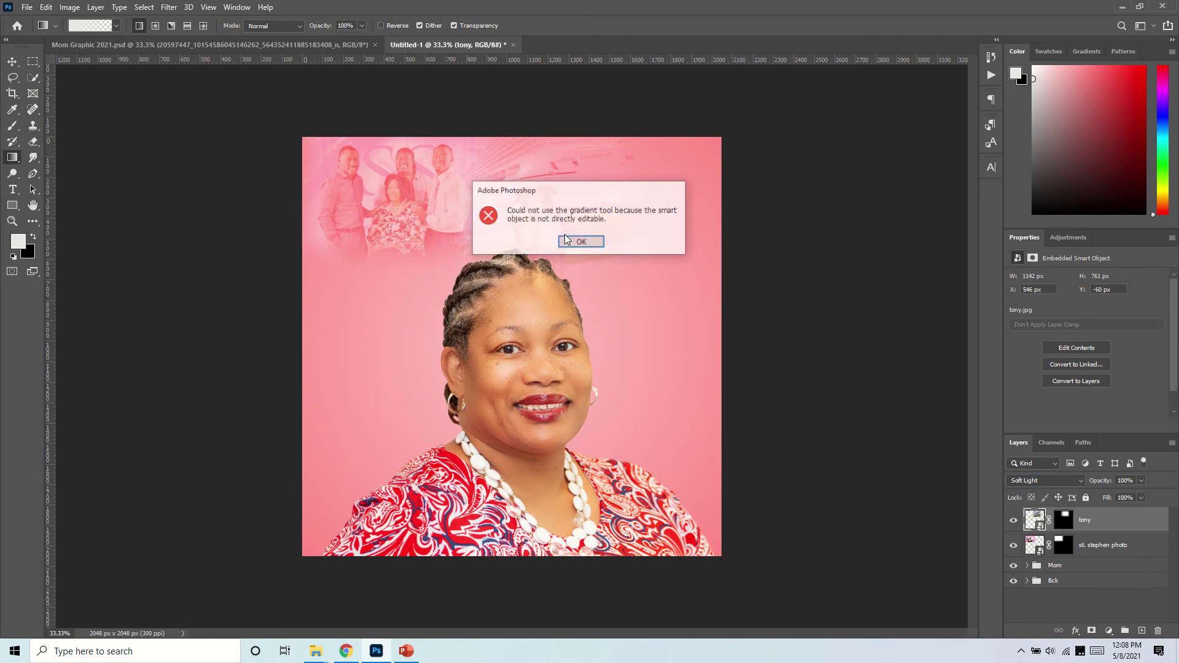
{"action": "left_click", "coordinate": [580, 242]}
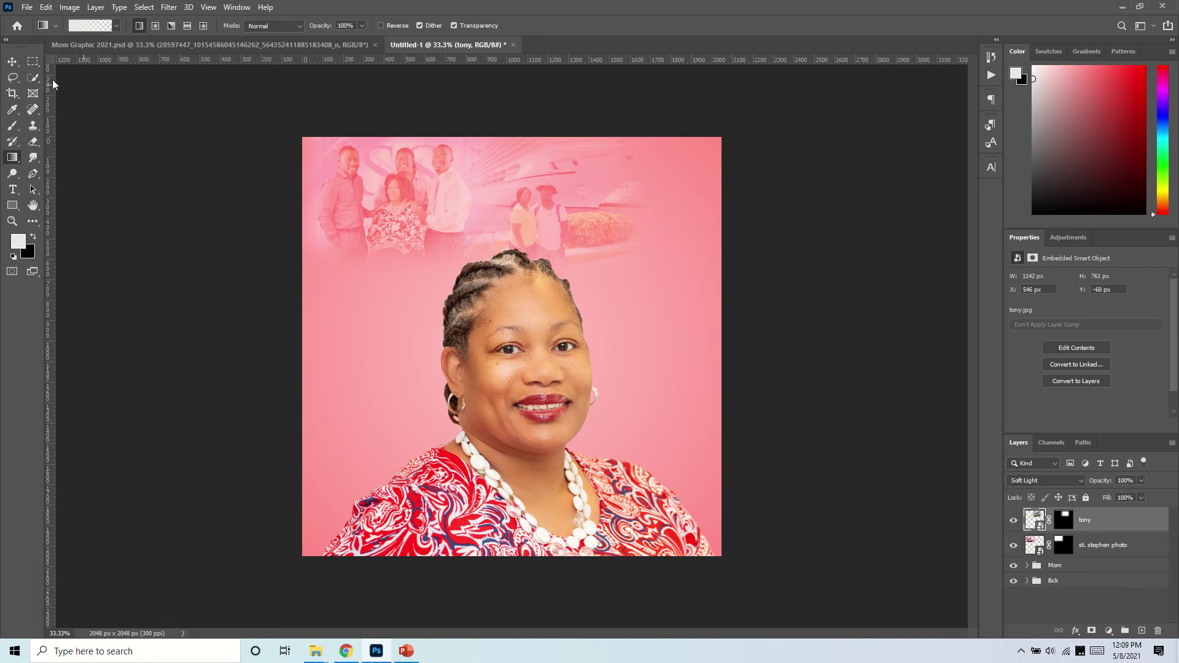
{"action": "left_click", "coordinate": [12, 61]}
{"action": "left_click_drag", "start_coordinate": [549, 235], "coordinate": [493, 219]}
- Fade both sides of the tony photo closer to the couple with black gradients on its layer mask
{"action": "left_click", "coordinate": [1066, 520]}
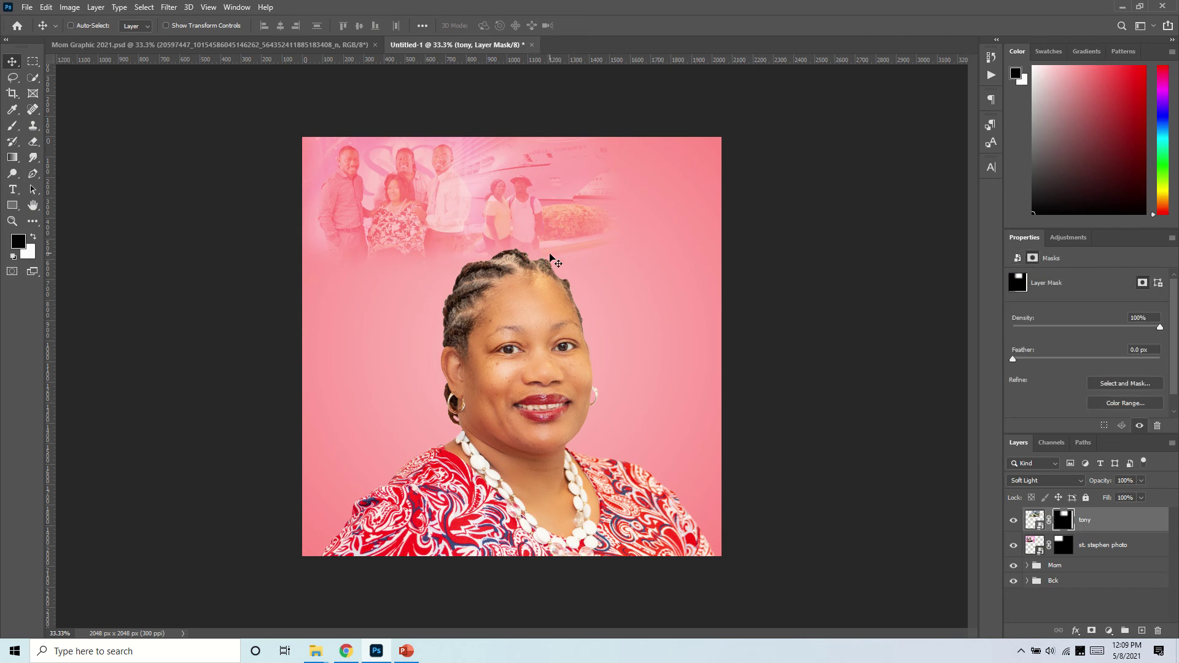
{"action": "key", "text": "g"}
{"action": "key", "text": "x"}
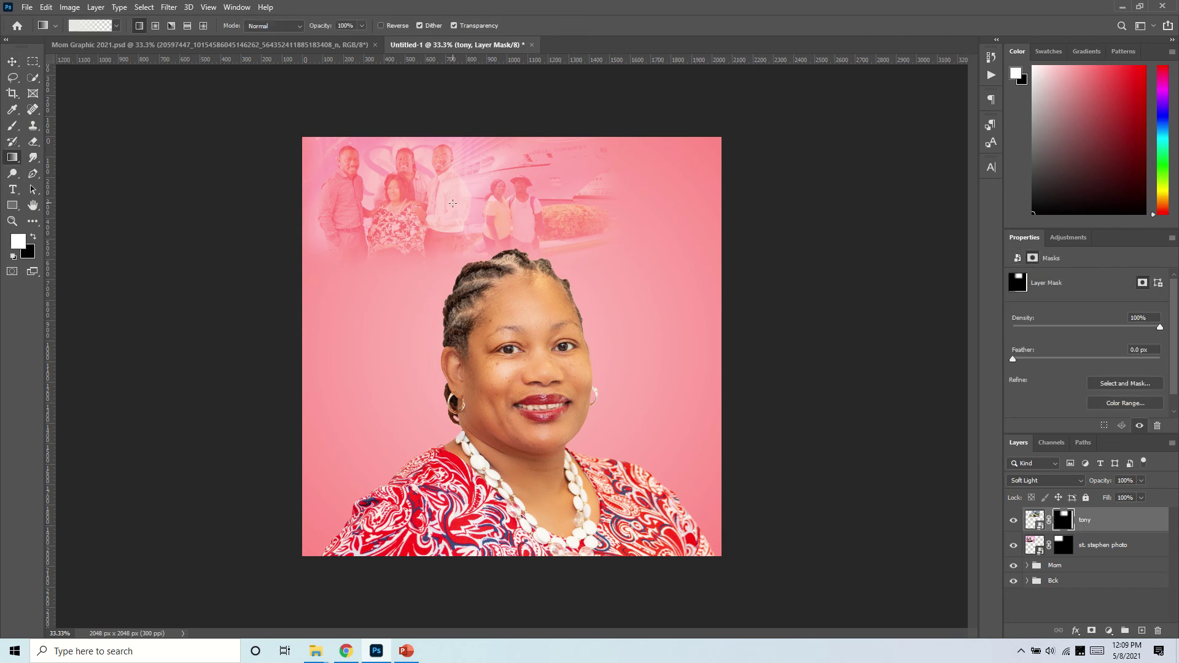
{"action": "key", "text": "x"}
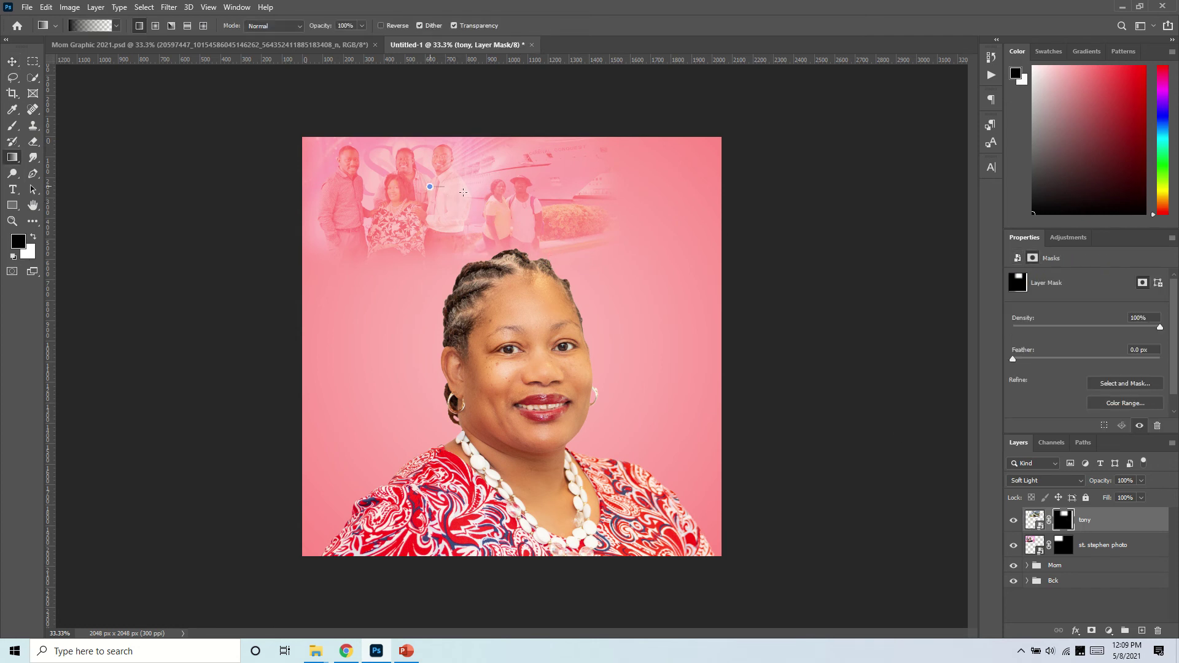
{"action": "left_click_drag", "start_coordinate": [463, 192], "coordinate": [573, 197]}
{"action": "key", "text": "v"}
{"action": "key", "text": "g"}
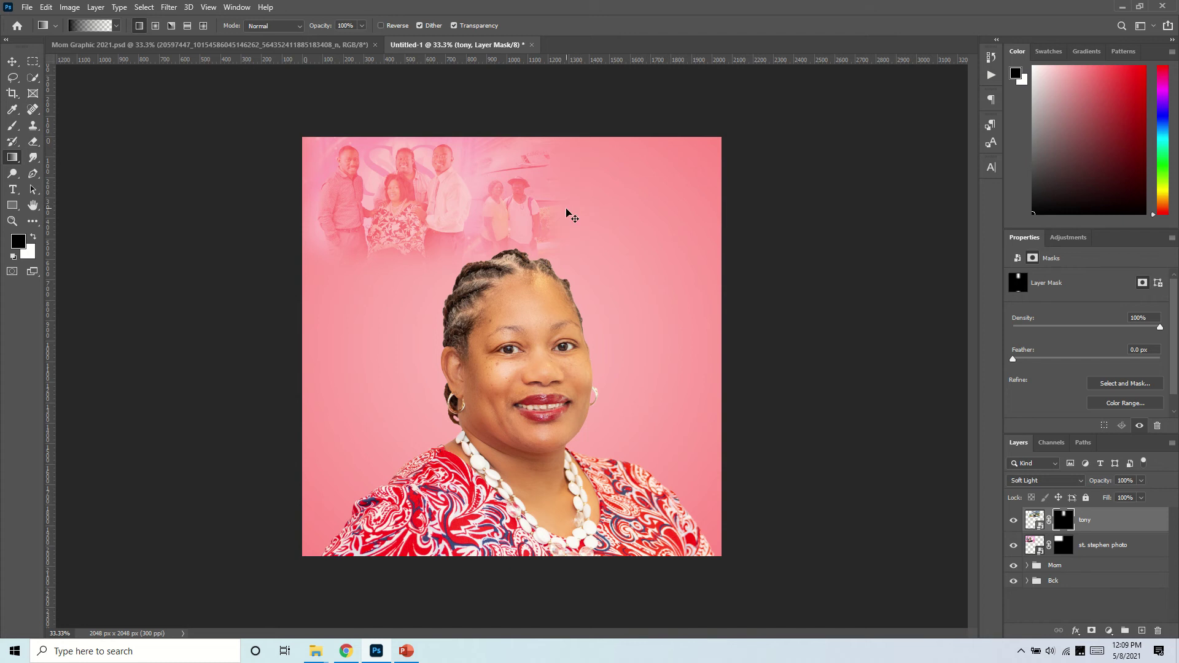
- Enlarge the tony photo to about 124% and reposition the couple just above the woman's head
{"action": "key", "text": "ctrl+t"}
{"action": "left_click_drag", "start_coordinate": [619, 272], "coordinate": [676, 310]}
{"action": "left_click_drag", "start_coordinate": [555, 230], "coordinate": [528, 205]}
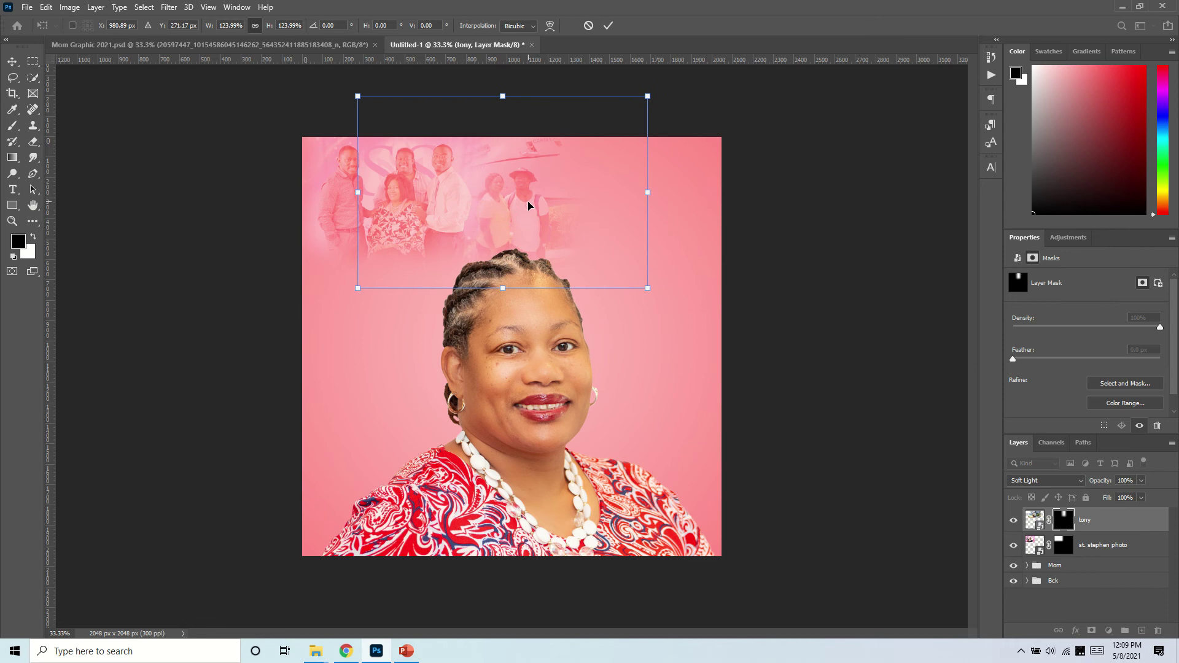
{"action": "left_click", "coordinate": [608, 25]}
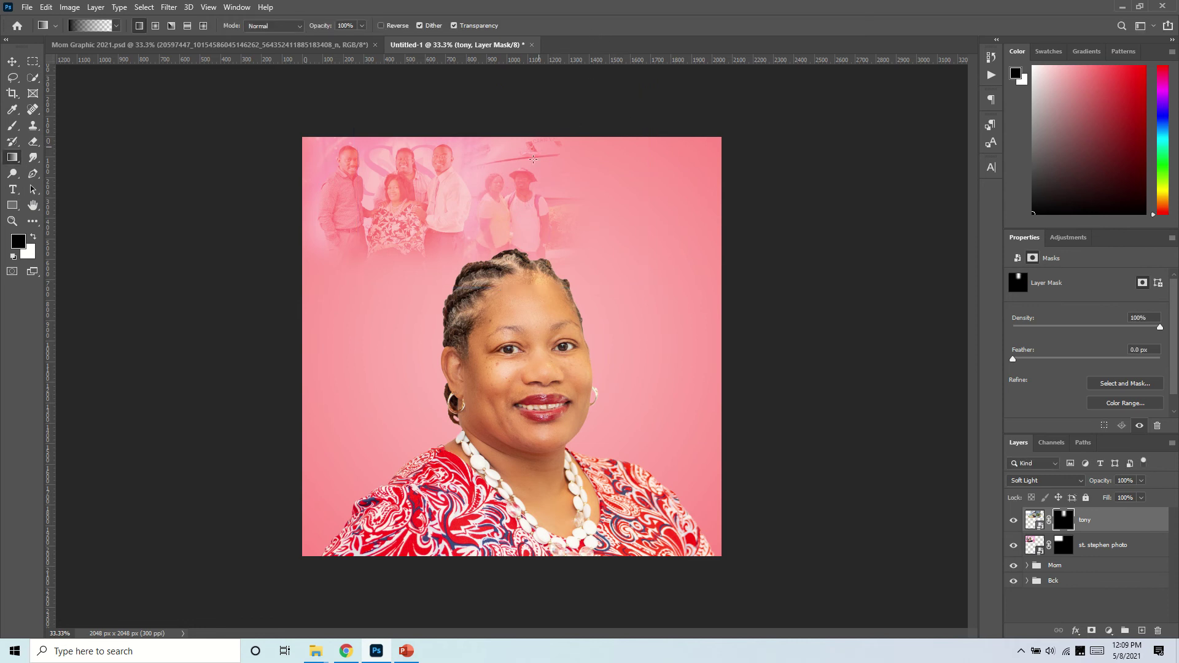
- Place the dk and tony baby photo from the 2021 folder as an embedded image
{"action": "left_click", "coordinate": [27, 8]}
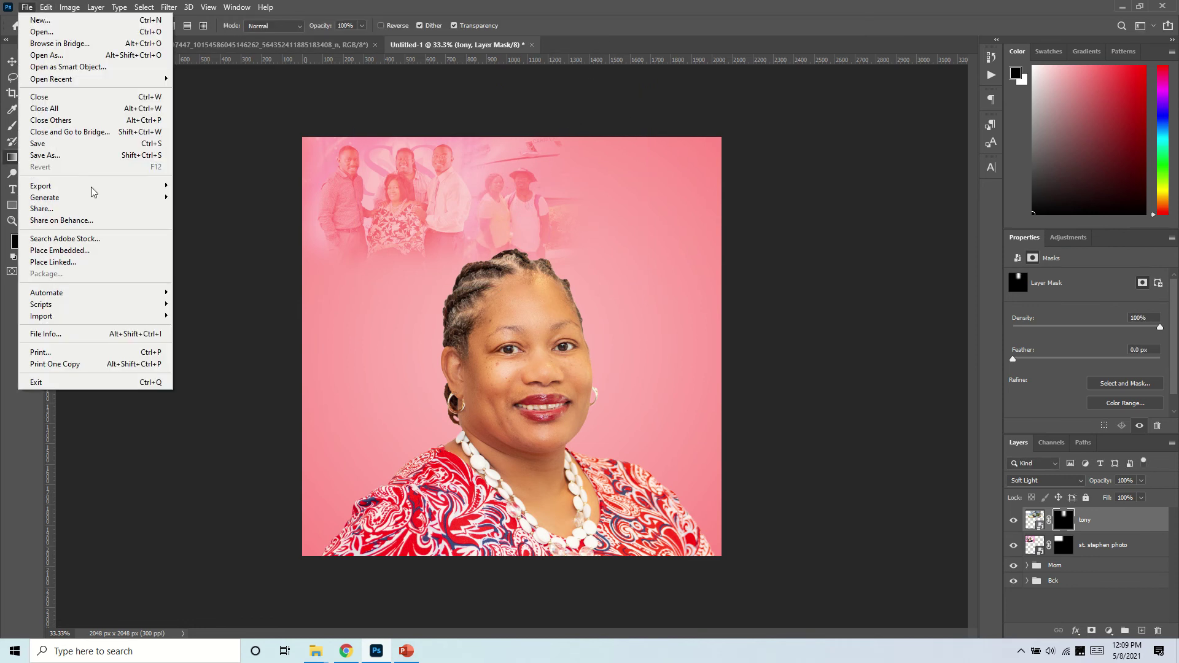
{"action": "left_click", "coordinate": [79, 253]}
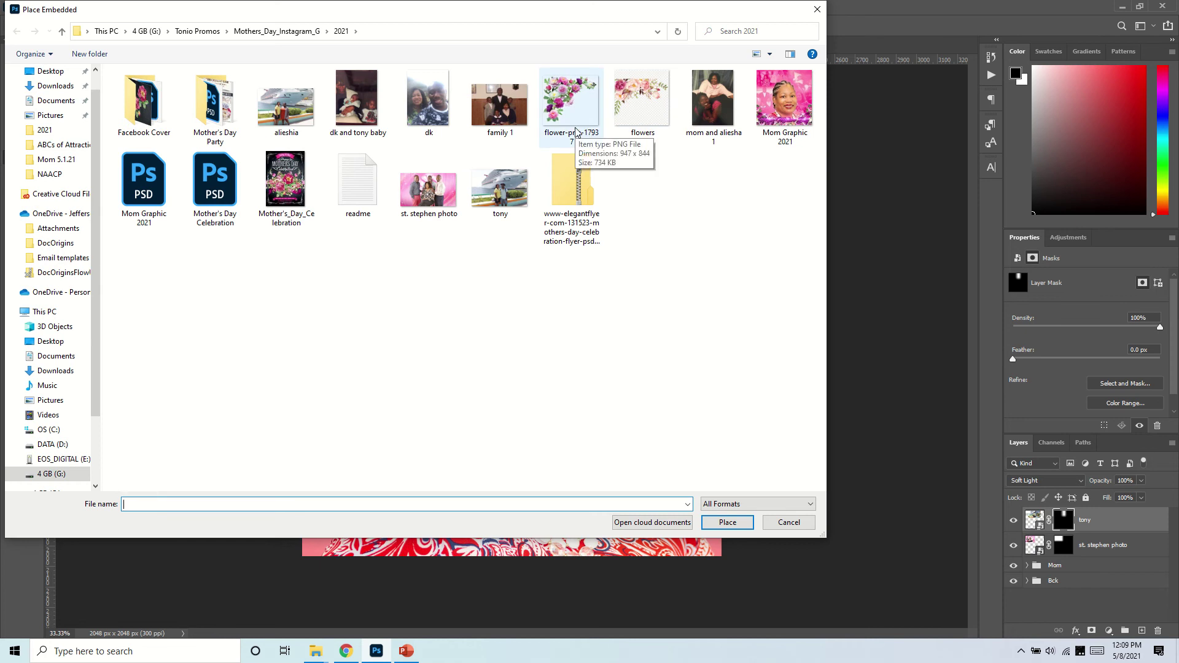
{"action": "left_click", "coordinate": [369, 101]}
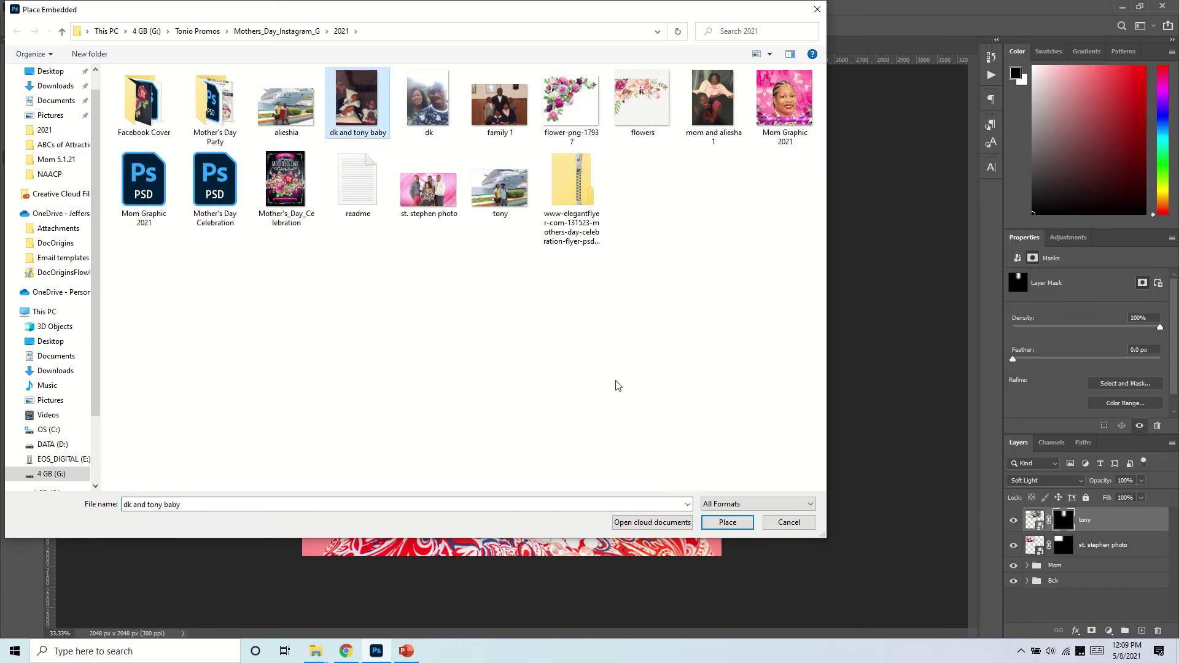
{"action": "left_click", "coordinate": [724, 523]}
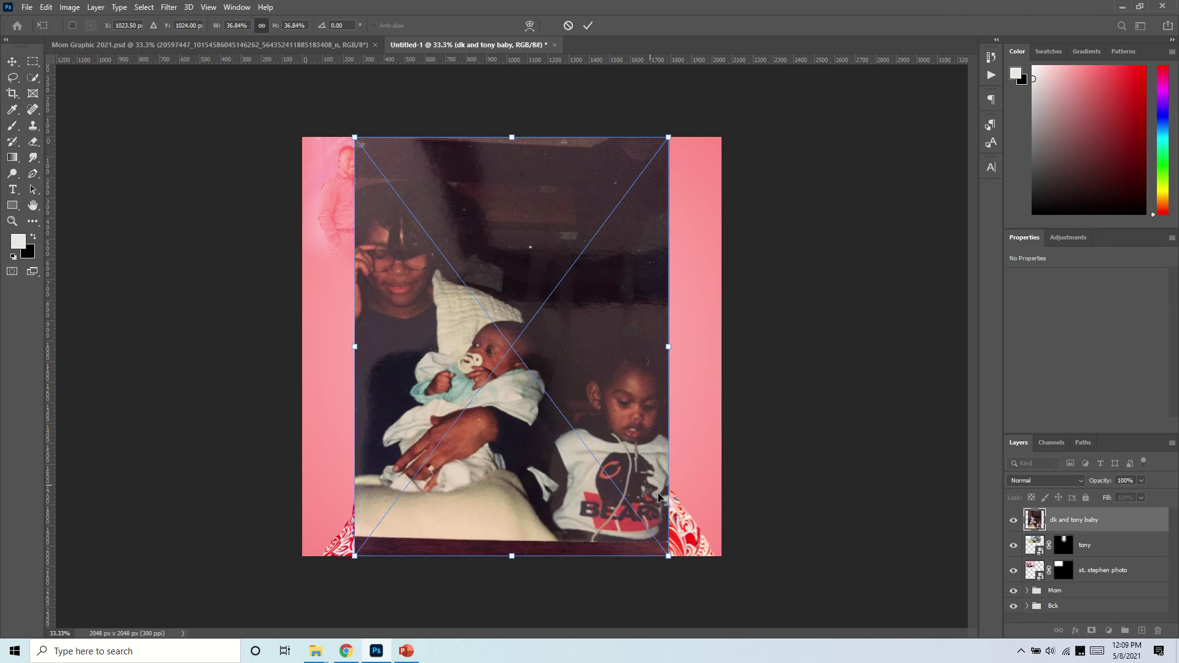
- Scale the dk and tony baby photo to about 19.9% and position it in the canvas's upper-right corner
{"action": "left_click_drag", "start_coordinate": [669, 557], "coordinate": [518, 355]}
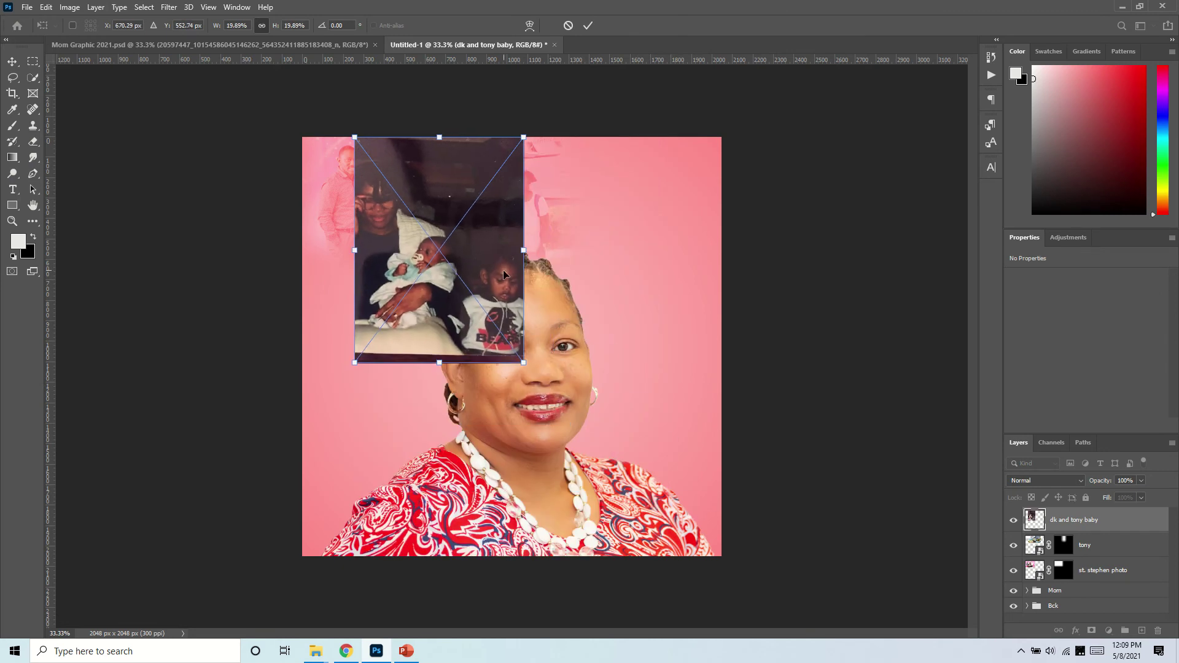
{"action": "left_click_drag", "start_coordinate": [502, 273], "coordinate": [702, 270]}
{"action": "left_click", "coordinate": [587, 25]}
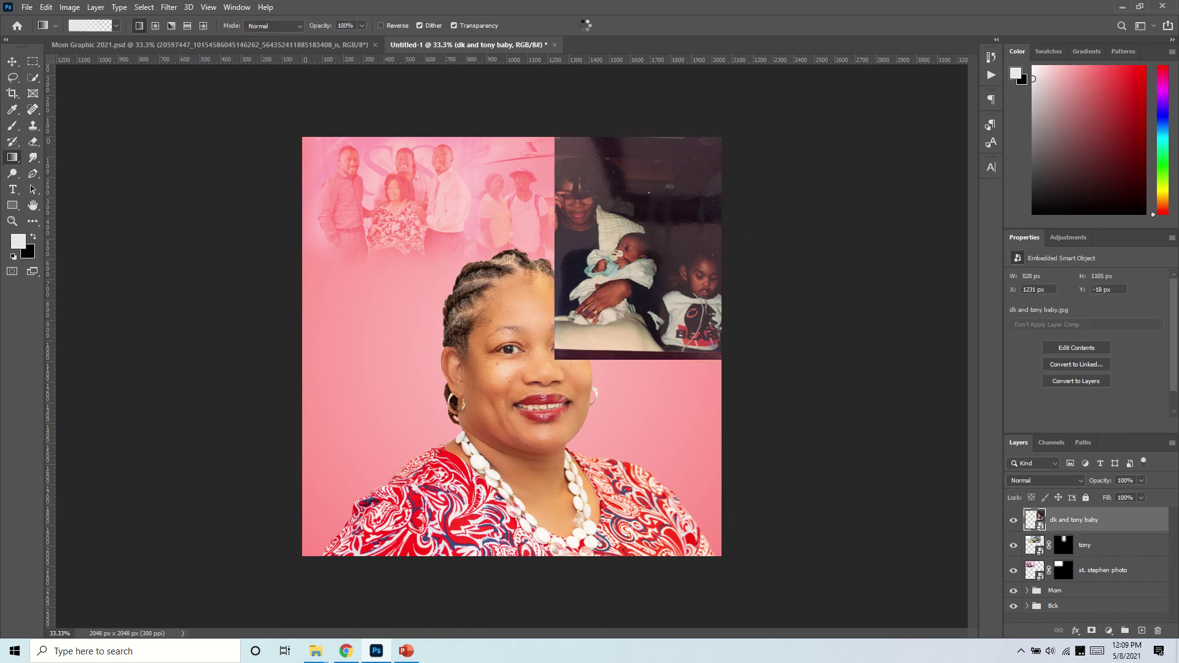
- Set the dk and tony baby photo to Soft Light, add a layer mask, and fade its lower and left edges with gradients
{"action": "left_click", "coordinate": [1082, 484]}
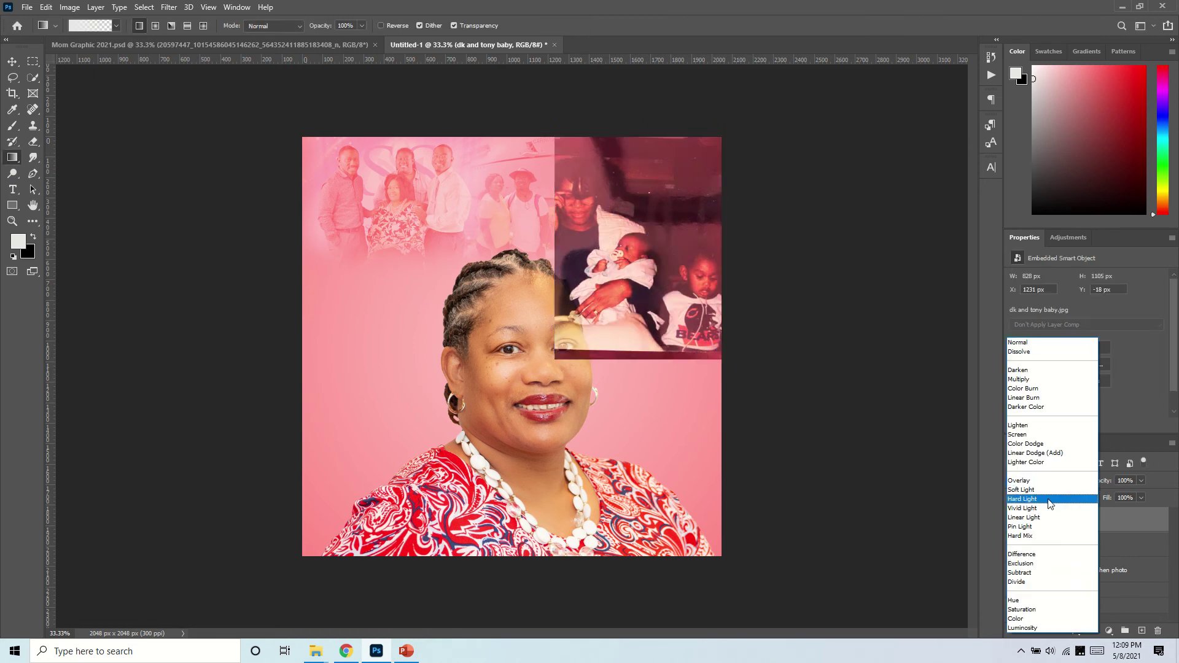
{"action": "left_click", "coordinate": [1037, 496]}
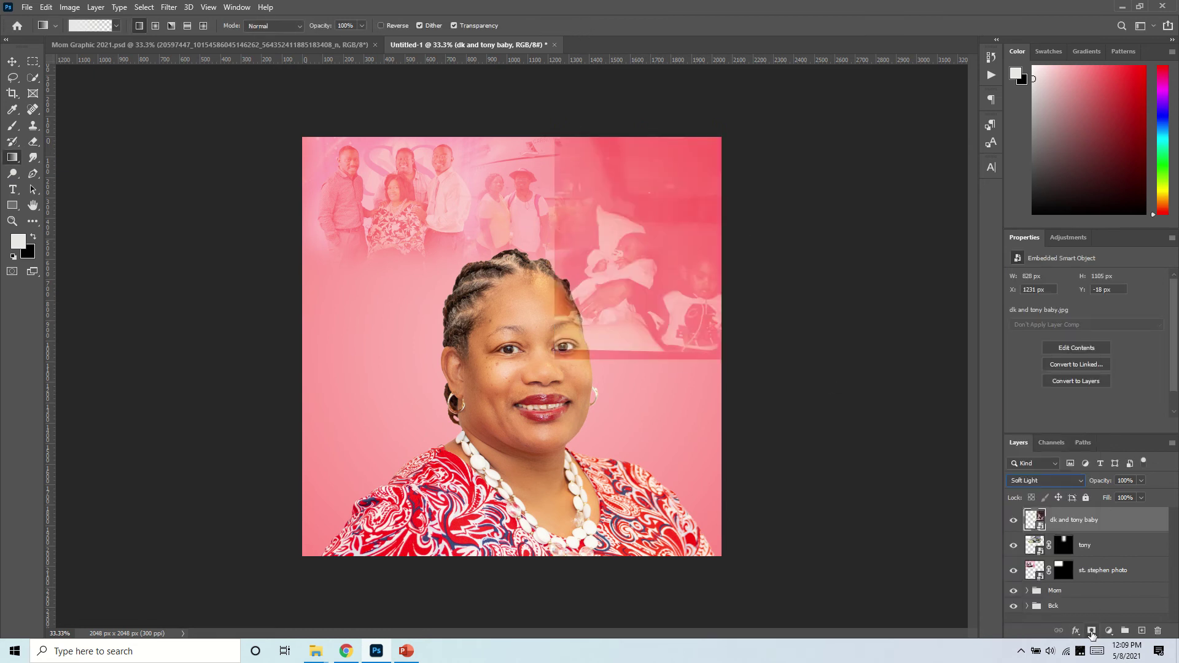
{"action": "left_click", "coordinate": [1092, 632]}
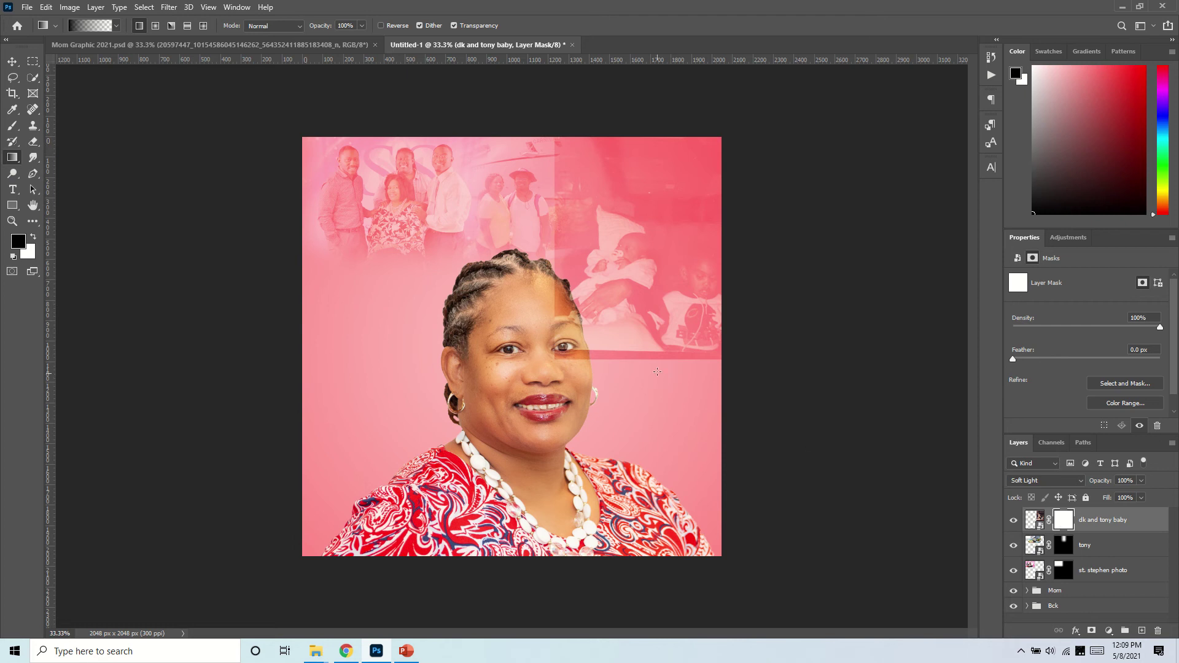
{"action": "left_click_drag", "start_coordinate": [655, 297], "coordinate": [656, 344]}
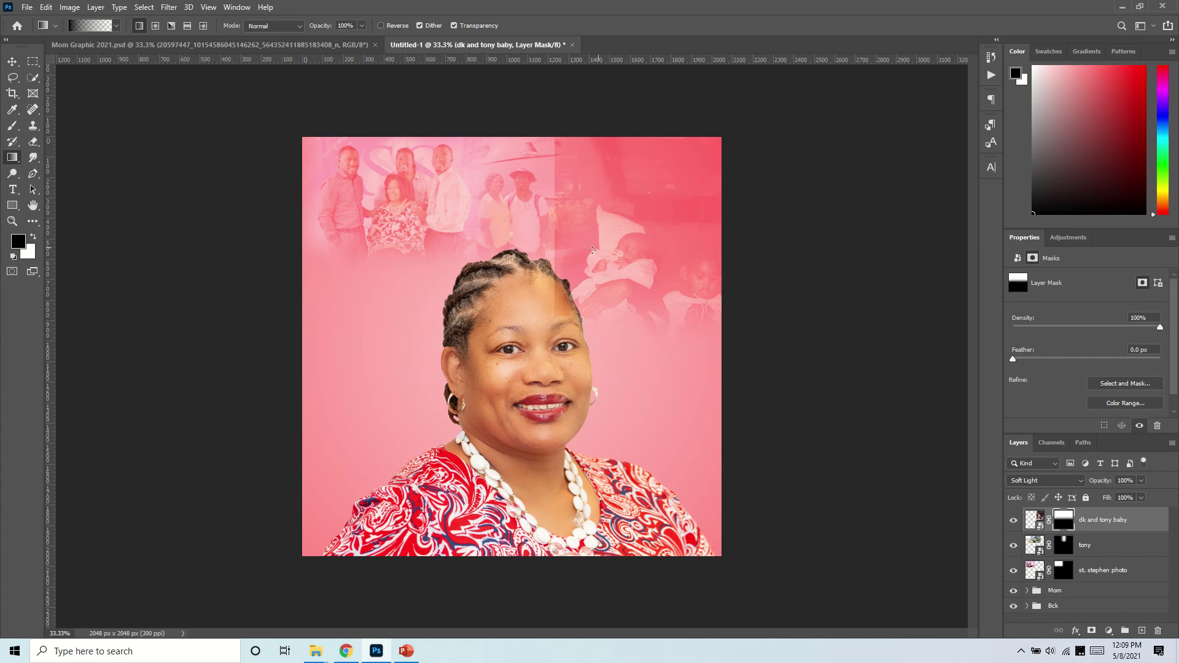
{"action": "mouse_move", "coordinate": [540, 246]}
{"action": "left_mouse_down"}
{"action": "mouse_move", "coordinate": [630, 246]}
{"action": "mouse_move", "coordinate": [619, 246]}
{"action": "left_mouse_up"}
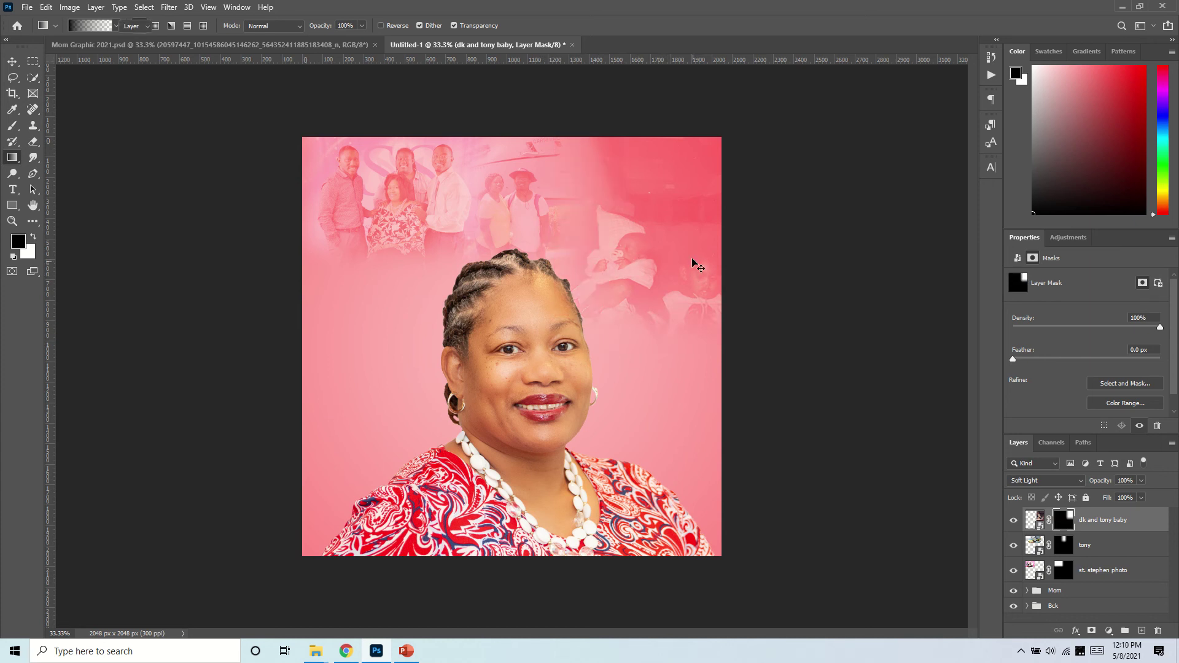
- Nudge the dk and tony baby photo slightly left and down, and paint white on its mask to restore the upper-left area
{"action": "key", "text": "v"}
{"action": "mouse_move", "coordinate": [681, 245]}
{"action": "left_mouse_down"}
{"action": "mouse_move", "coordinate": [629, 250]}
{"action": "mouse_move", "coordinate": [686, 246]}
{"action": "mouse_move", "coordinate": [684, 232]}
{"action": "mouse_move", "coordinate": [673, 253]}
{"action": "left_mouse_up"}
{"action": "key", "text": "b"}
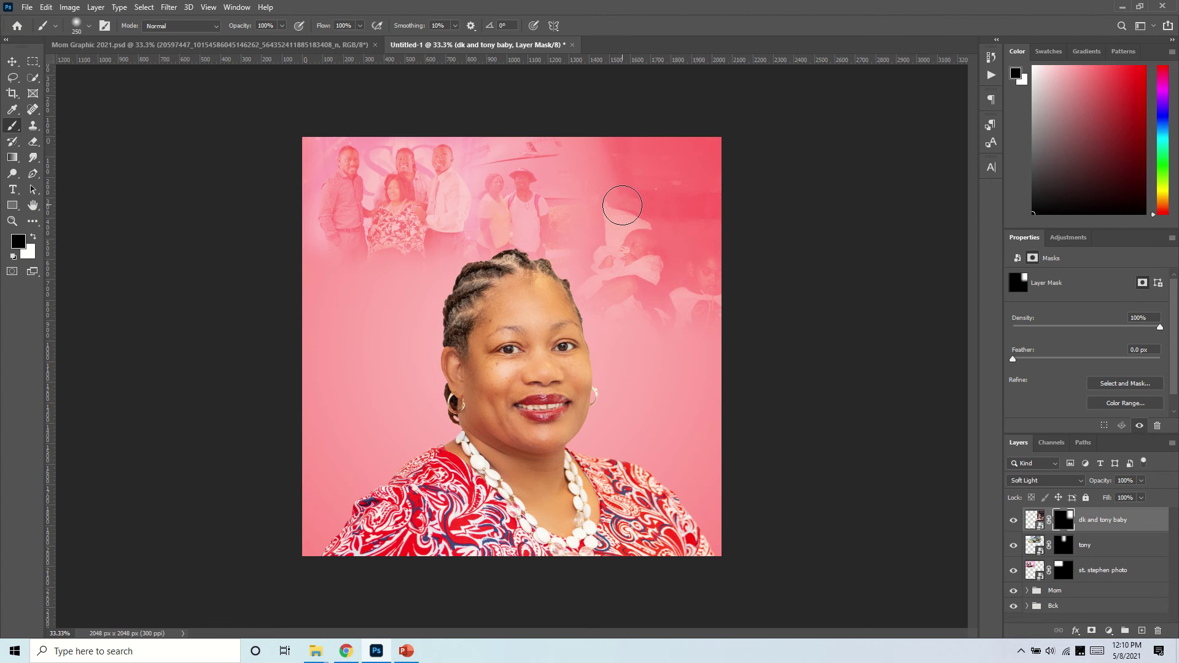
{"action": "key", "text": "x"}
{"action": "mouse_move", "coordinate": [605, 171]}
{"action": "left_mouse_down"}
{"action": "mouse_move", "coordinate": [618, 208]}
{"action": "mouse_move", "coordinate": [592, 145]}
{"action": "mouse_move", "coordinate": [591, 220]}
{"action": "mouse_move", "coordinate": [577, 173]}
{"action": "mouse_move", "coordinate": [592, 226]}
{"action": "mouse_move", "coordinate": [571, 162]}
{"action": "mouse_move", "coordinate": [590, 244]}
{"action": "mouse_move", "coordinate": [604, 166]}
{"action": "mouse_move", "coordinate": [645, 208]}
{"action": "left_mouse_up"}
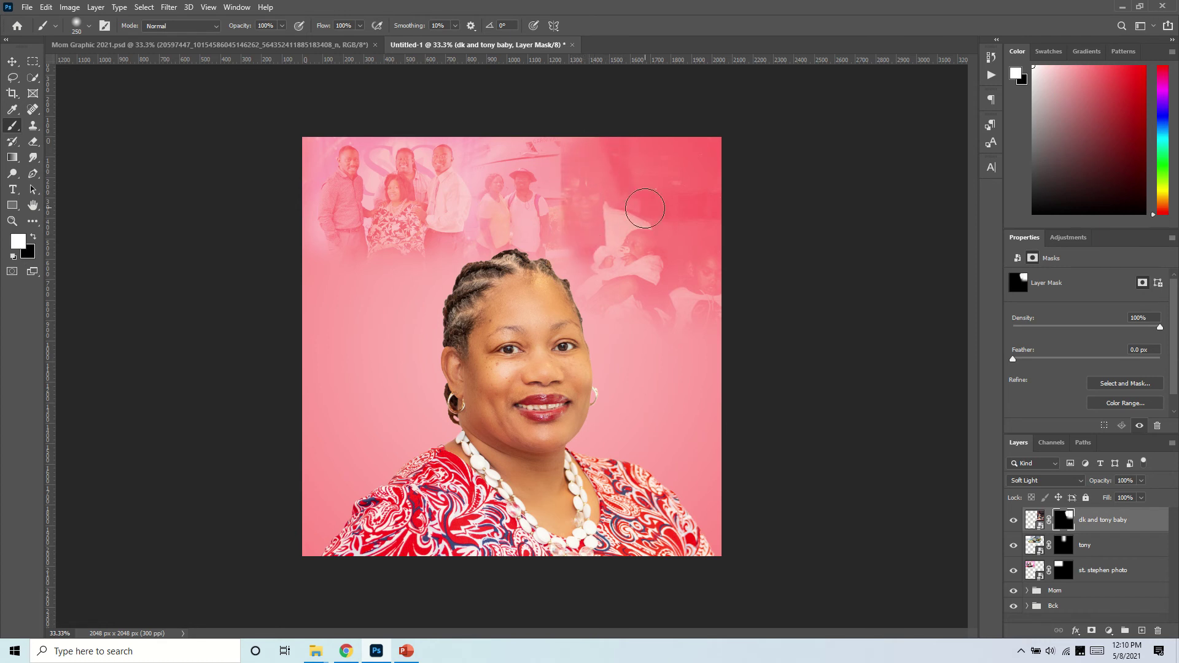
- Fade the hard left edge of the dk and tony baby photo again with a black gradient on its mask
{"action": "key", "text": "g"}
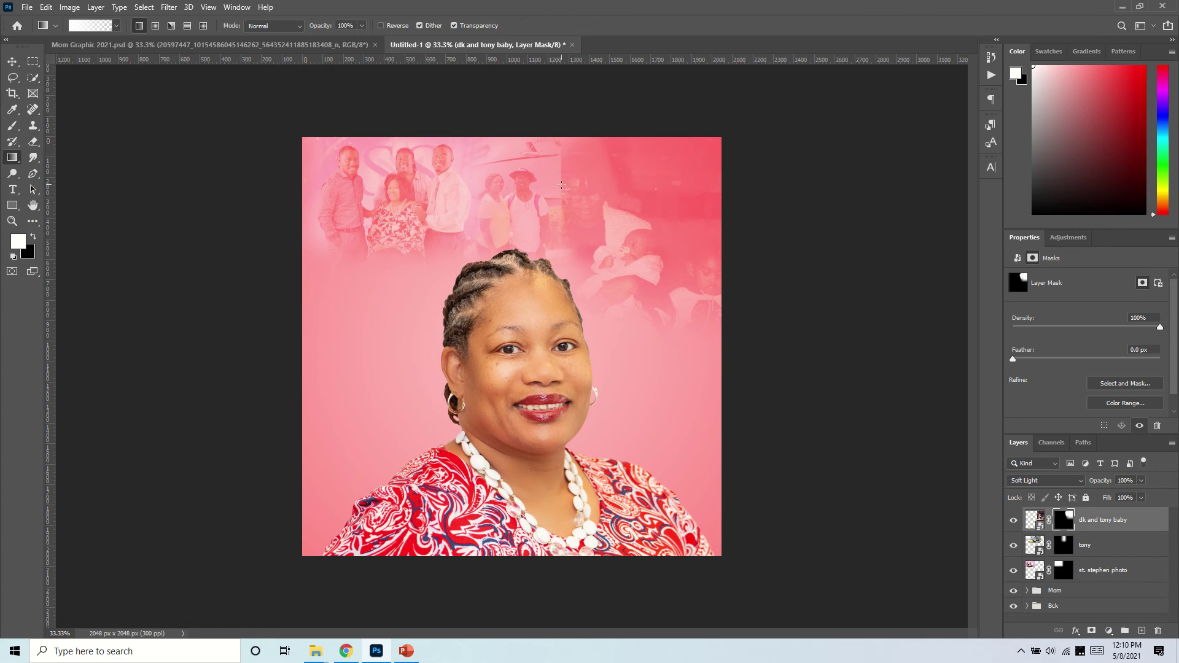
{"action": "key", "text": "c"}
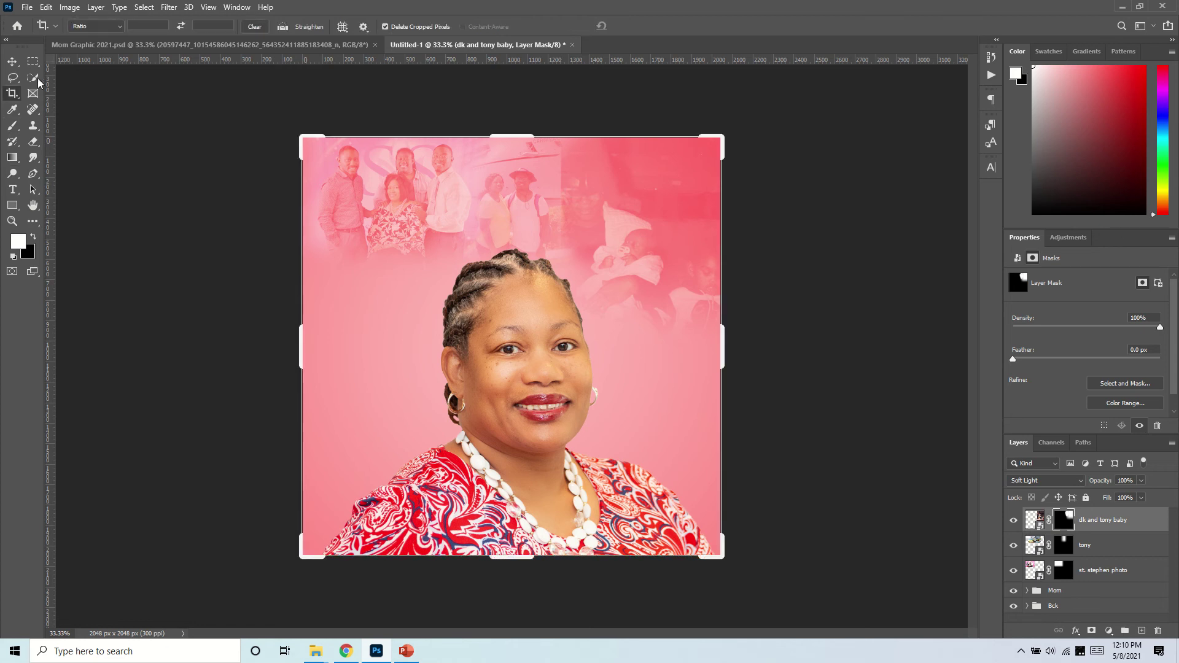
{"action": "key", "text": "v"}
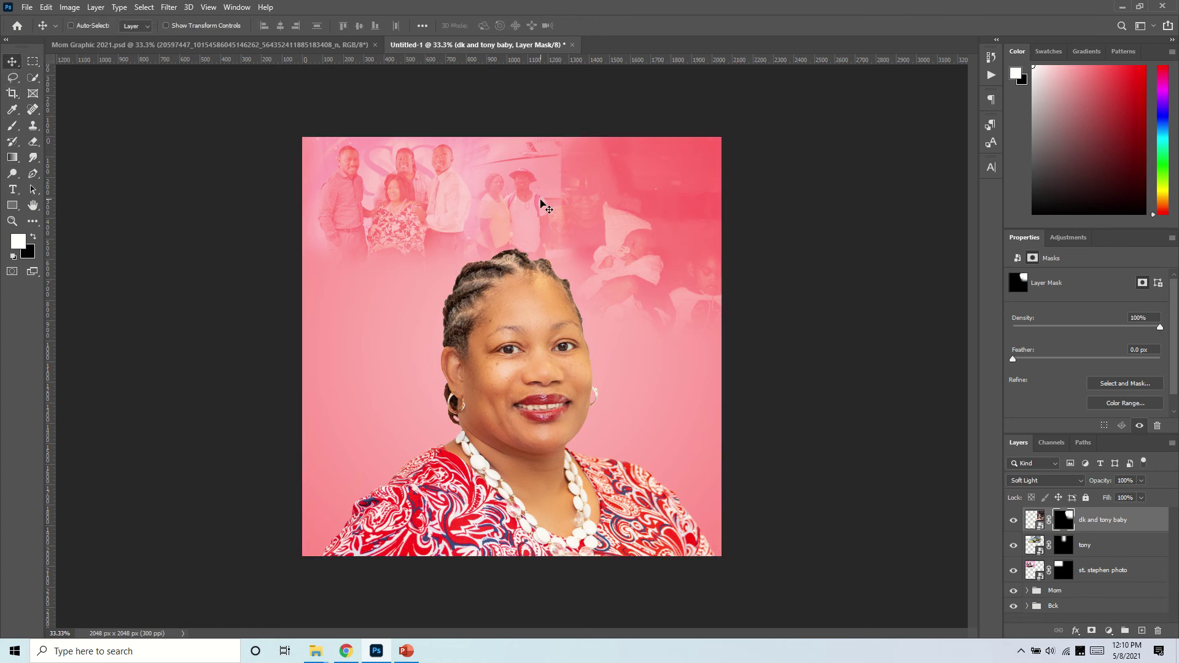
{"action": "key", "text": "g"}
{"action": "key", "text": "x"}
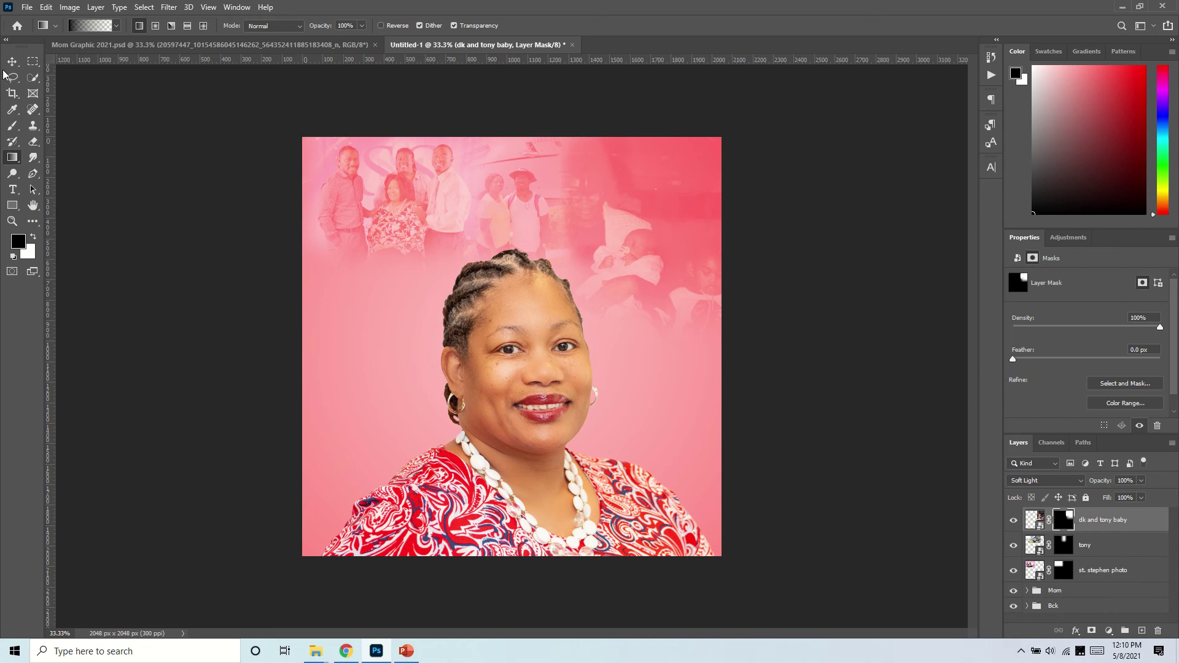
{"action": "key", "text": "v"}
- Check the Mom Graphic 2021.psd reference design and place the family 1 photo as an embedded image in the Untitled-1 document
{"action": "left_click", "coordinate": [273, 48]}
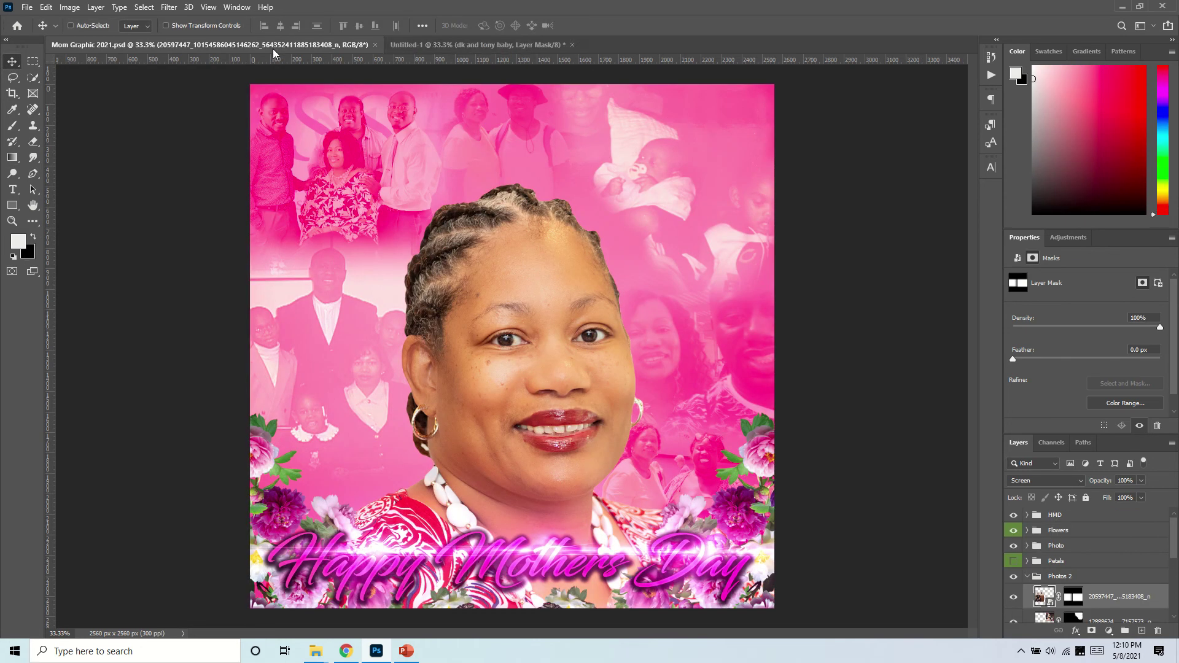
{"action": "left_click", "coordinate": [427, 44]}
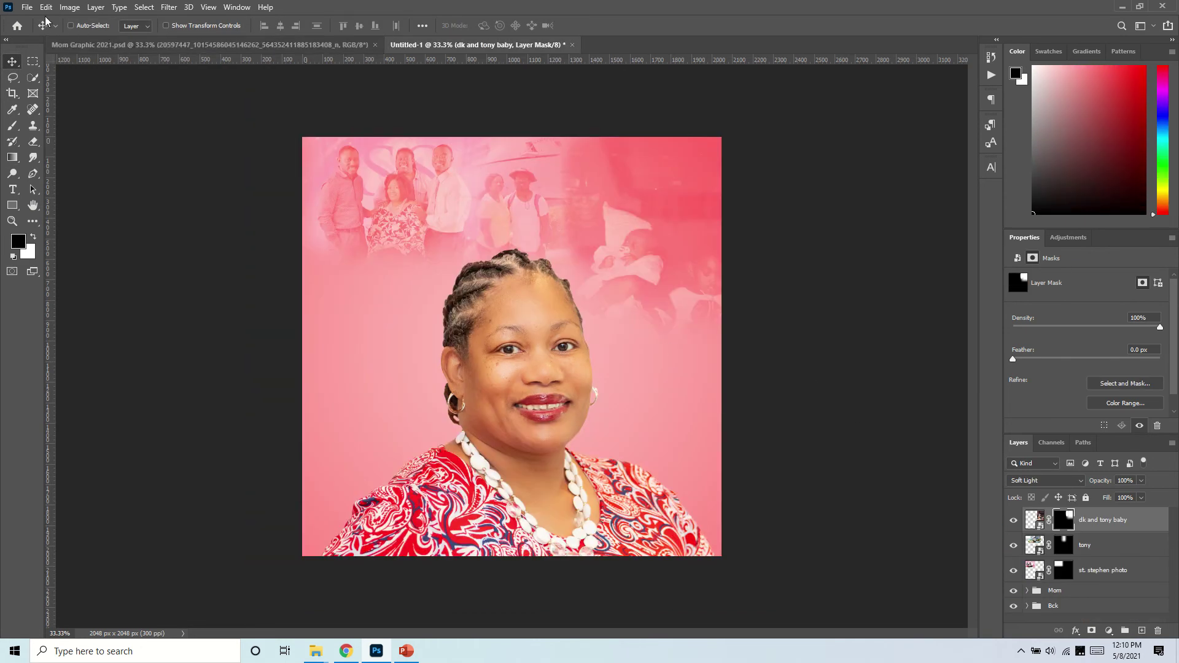
{"action": "left_click", "coordinate": [27, 8]}
{"action": "mouse_move", "coordinate": [113, 202]}
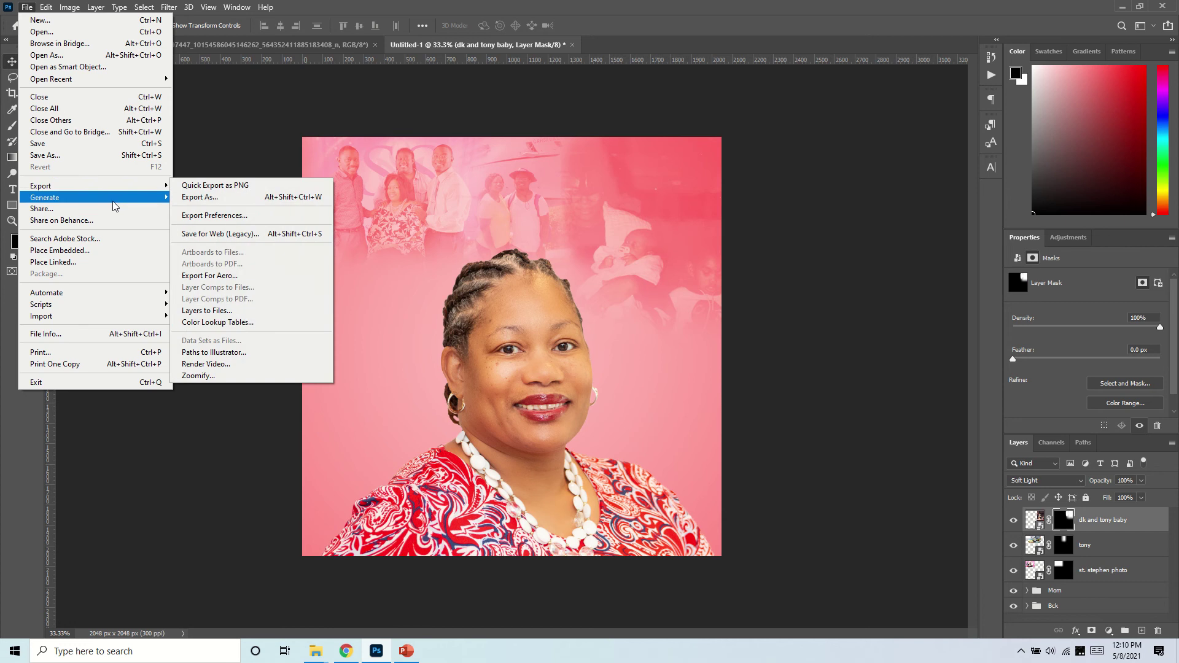
{"action": "left_click", "coordinate": [97, 251]}
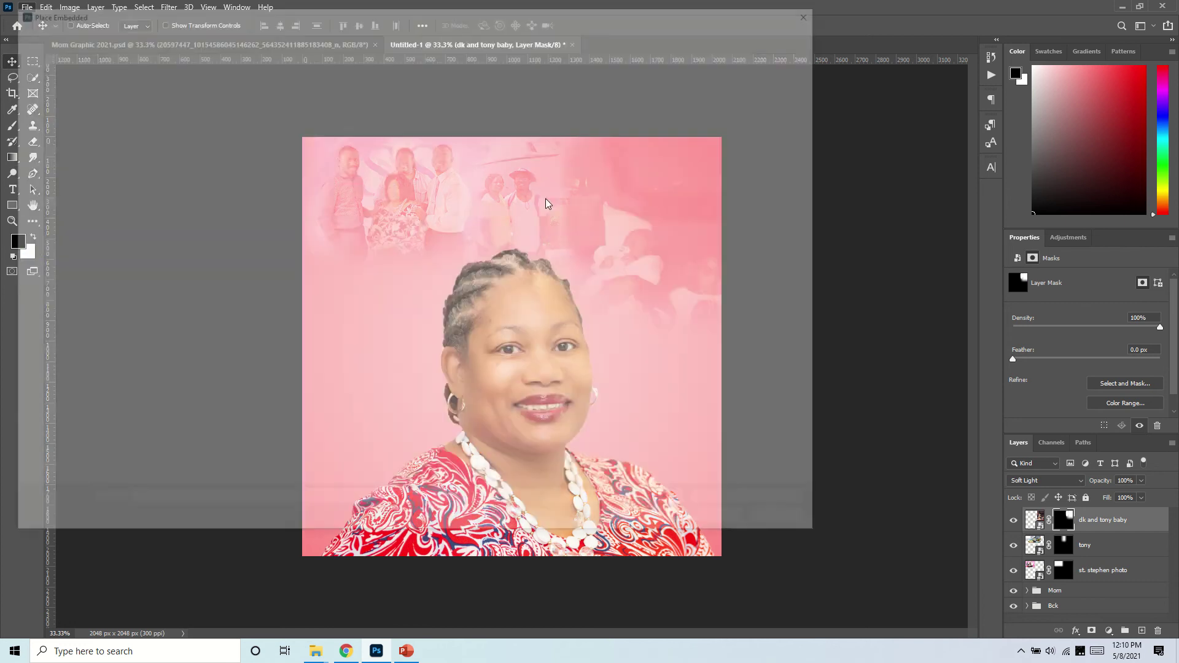
{"action": "left_click", "coordinate": [497, 123]}
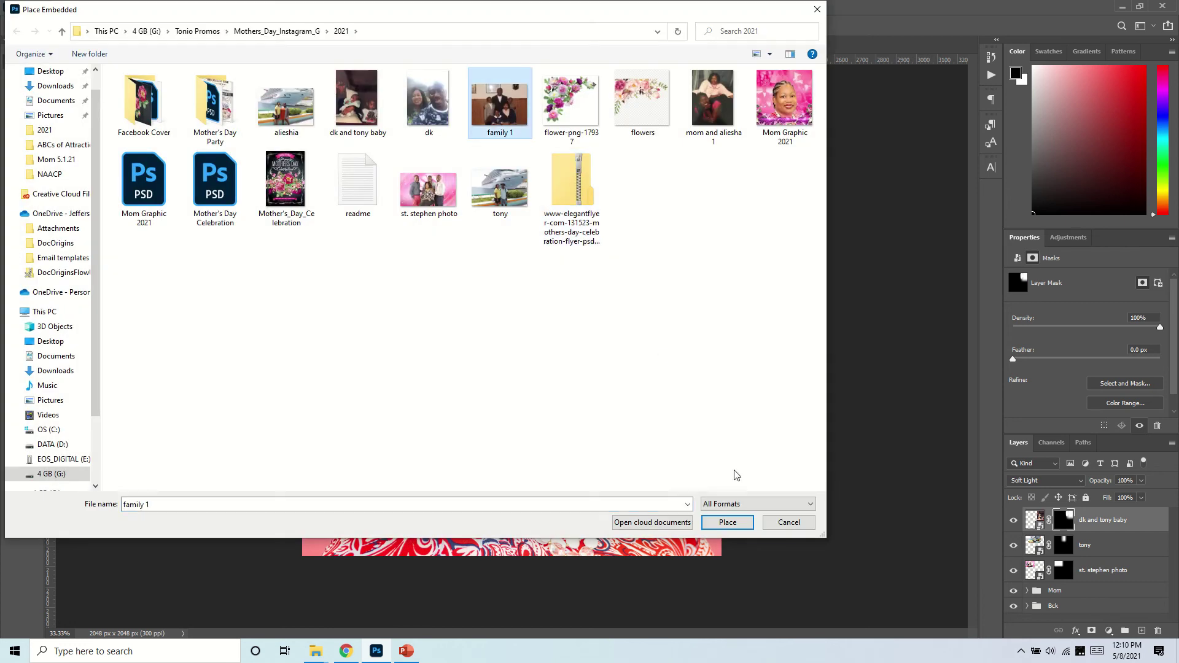
{"action": "left_click", "coordinate": [727, 522]}
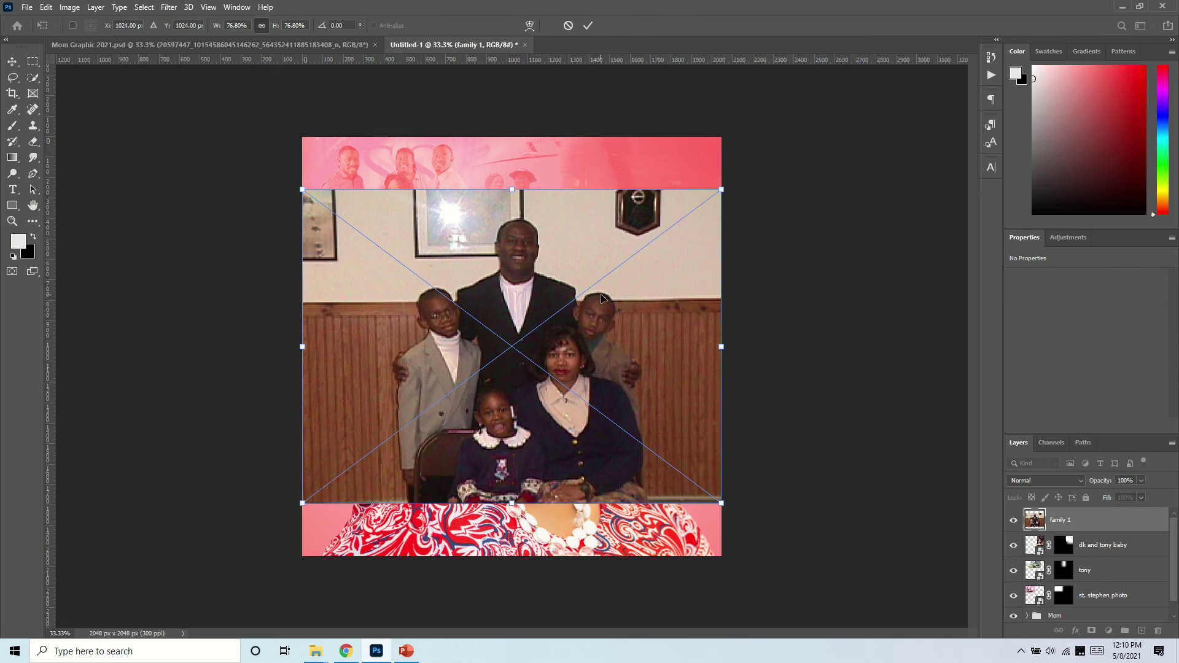
- Scale the family 1 photo to about 46.2% and position it over the canvas's left edge, below the group photo
{"action": "left_click_drag", "start_coordinate": [720, 504], "coordinate": [551, 381]}
{"action": "left_click_drag", "start_coordinate": [471, 304], "coordinate": [413, 379]}
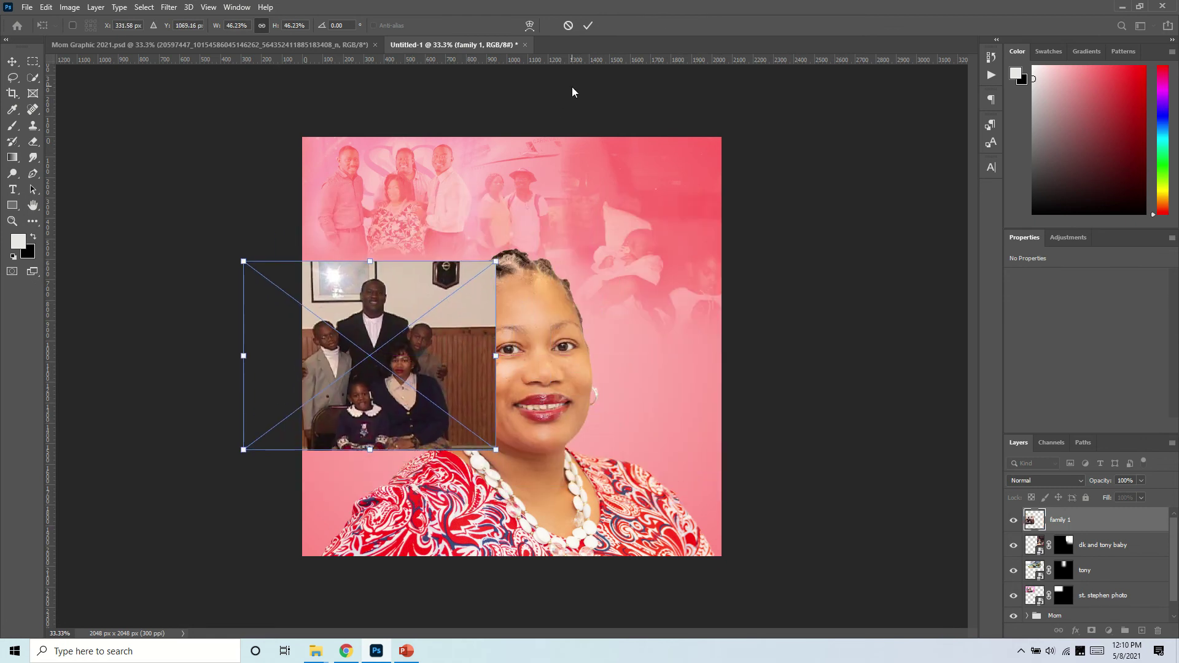
{"action": "left_click", "coordinate": [588, 26]}
- Set the family 1 photo's blend mode to Soft Light and add a layer mask to it
{"action": "left_click", "coordinate": [1045, 480]}
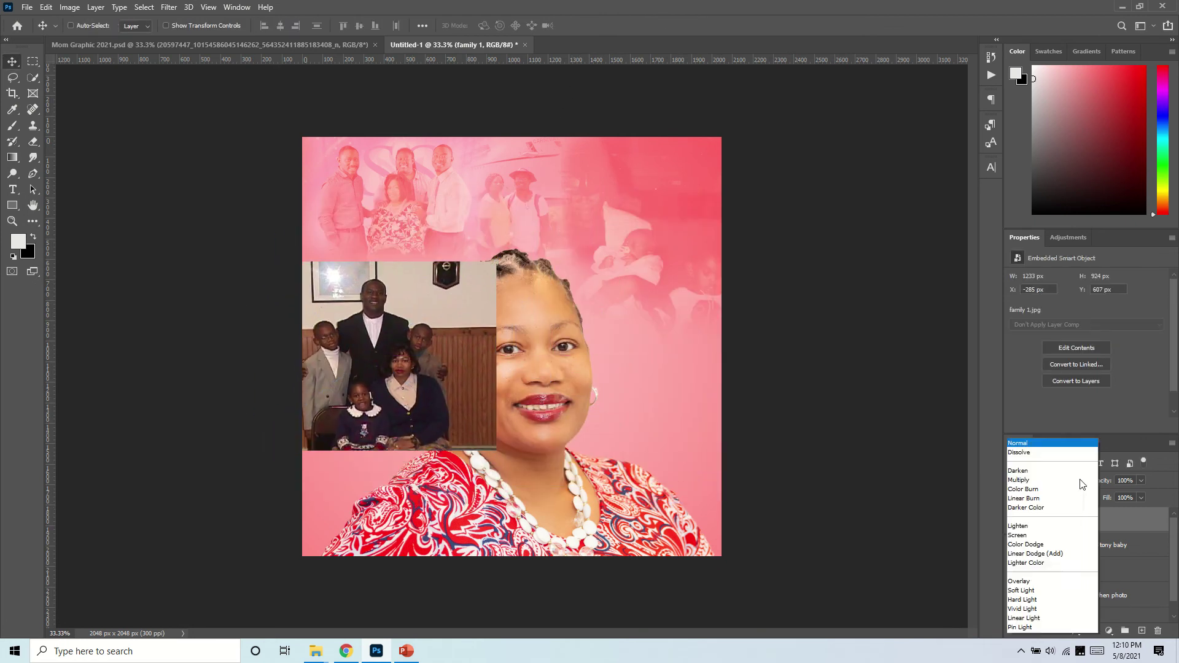
{"action": "left_click", "coordinate": [1031, 490]}
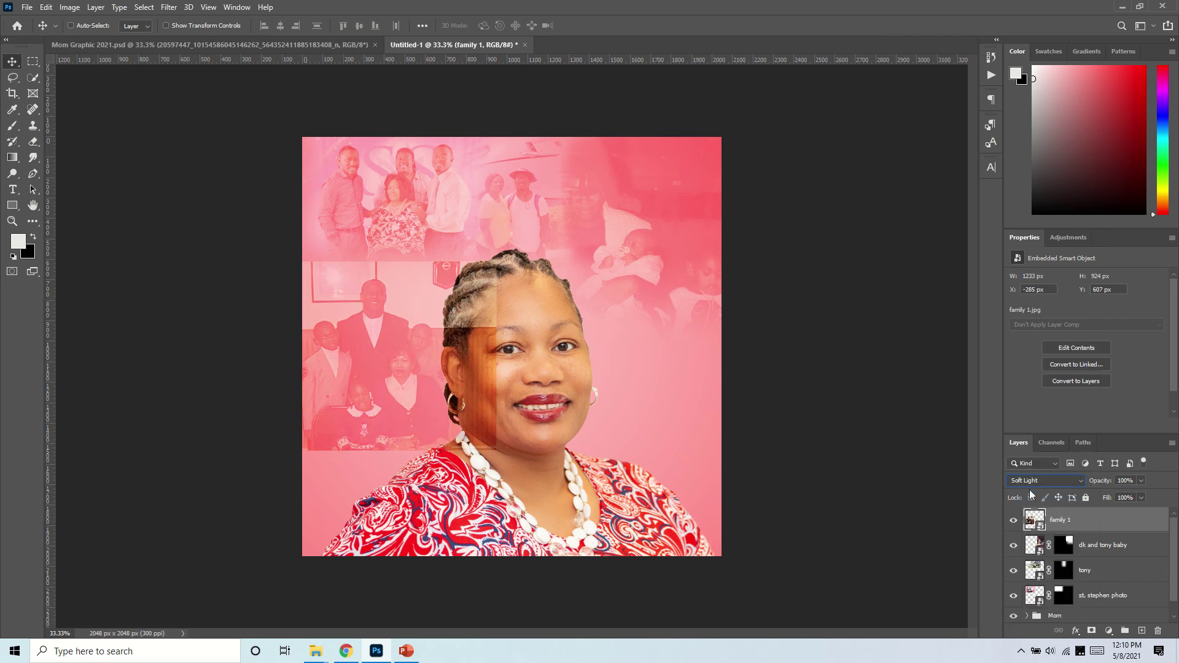
{"action": "left_click", "coordinate": [1096, 597]}
{"action": "left_click", "coordinate": [1060, 523]}
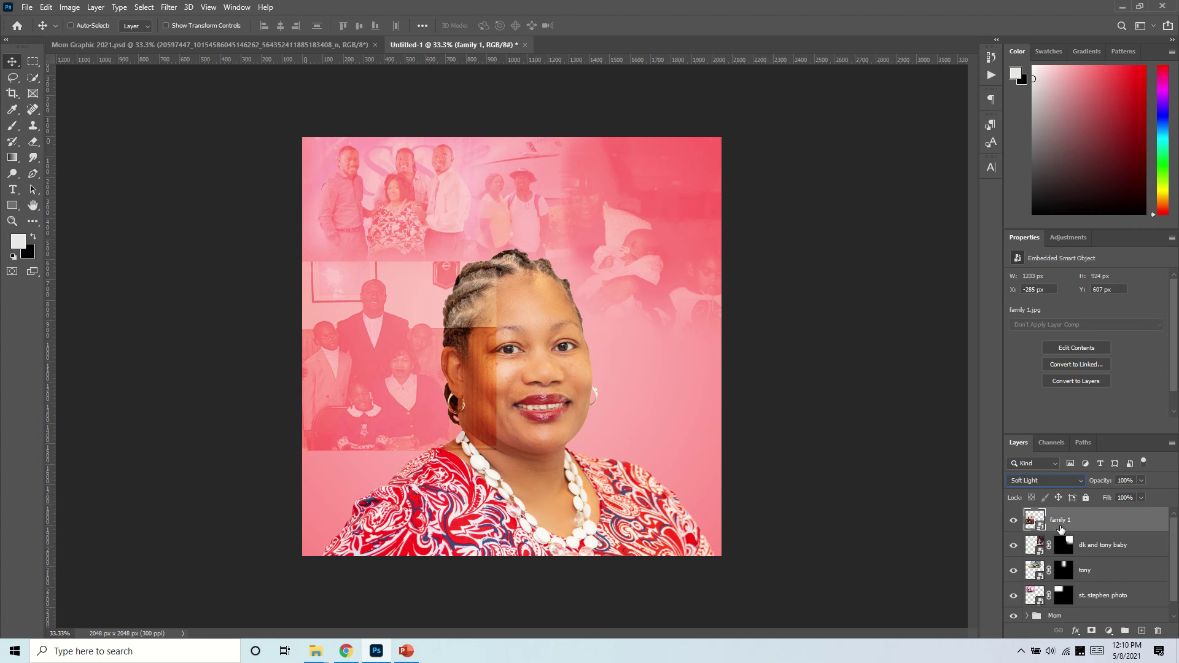
{"action": "left_click", "coordinate": [1091, 631]}
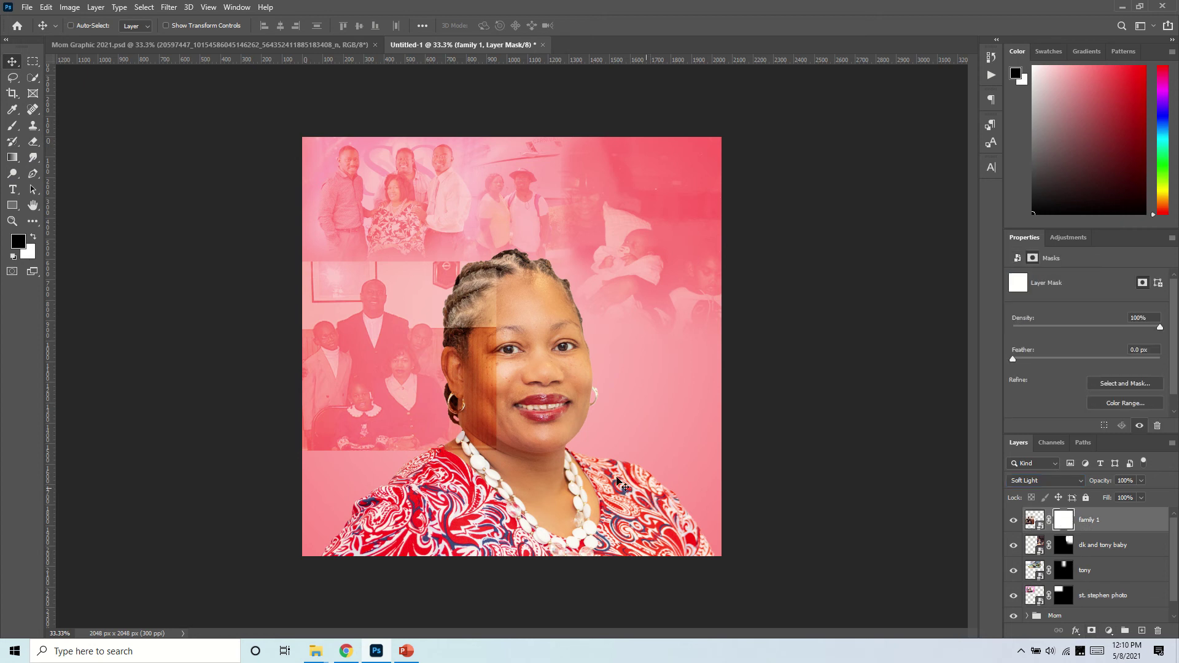
- Fade the family 1 photo's right, bottom and top edges with black gradients on its mask, and nudge the photo slightly up
{"action": "key", "text": "g"}
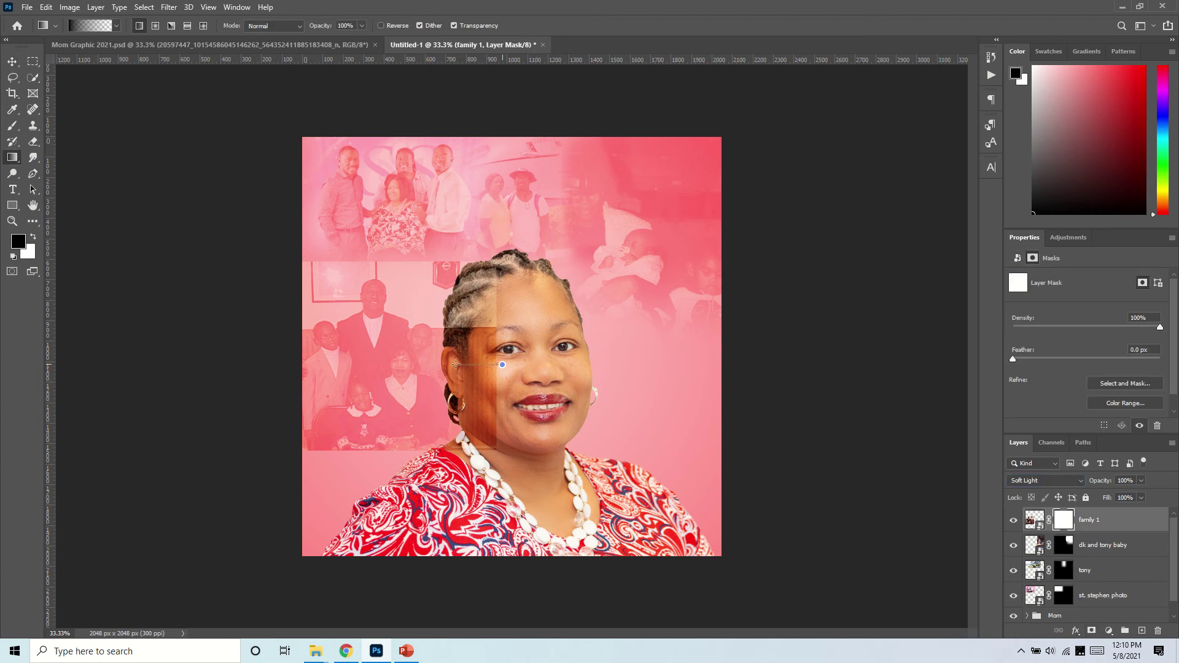
{"action": "left_click_drag", "start_coordinate": [502, 365], "coordinate": [455, 365]}
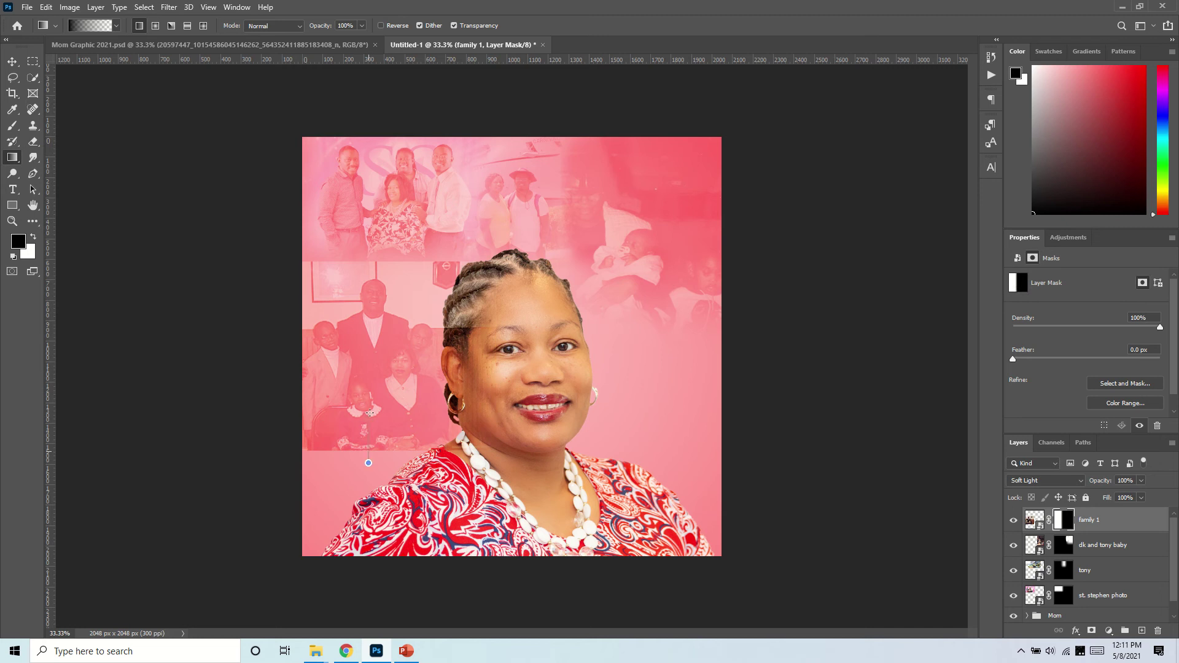
{"action": "left_click_drag", "start_coordinate": [369, 412], "coordinate": [364, 461]}
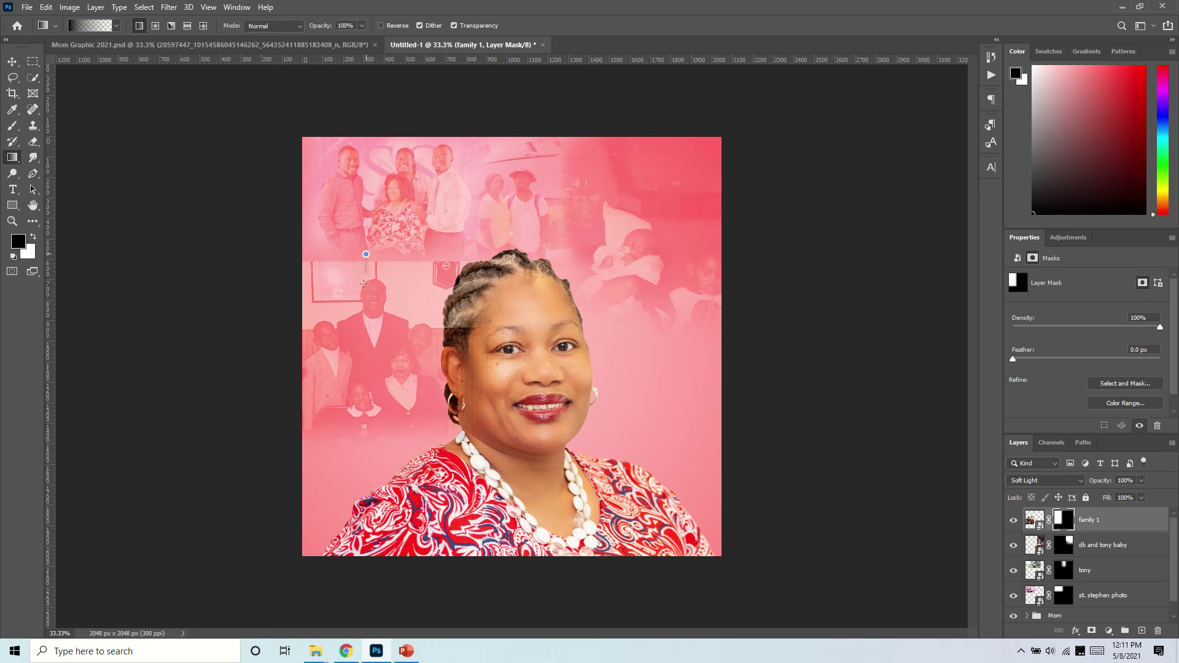
{"action": "left_click_drag", "start_coordinate": [364, 283], "coordinate": [354, 286]}
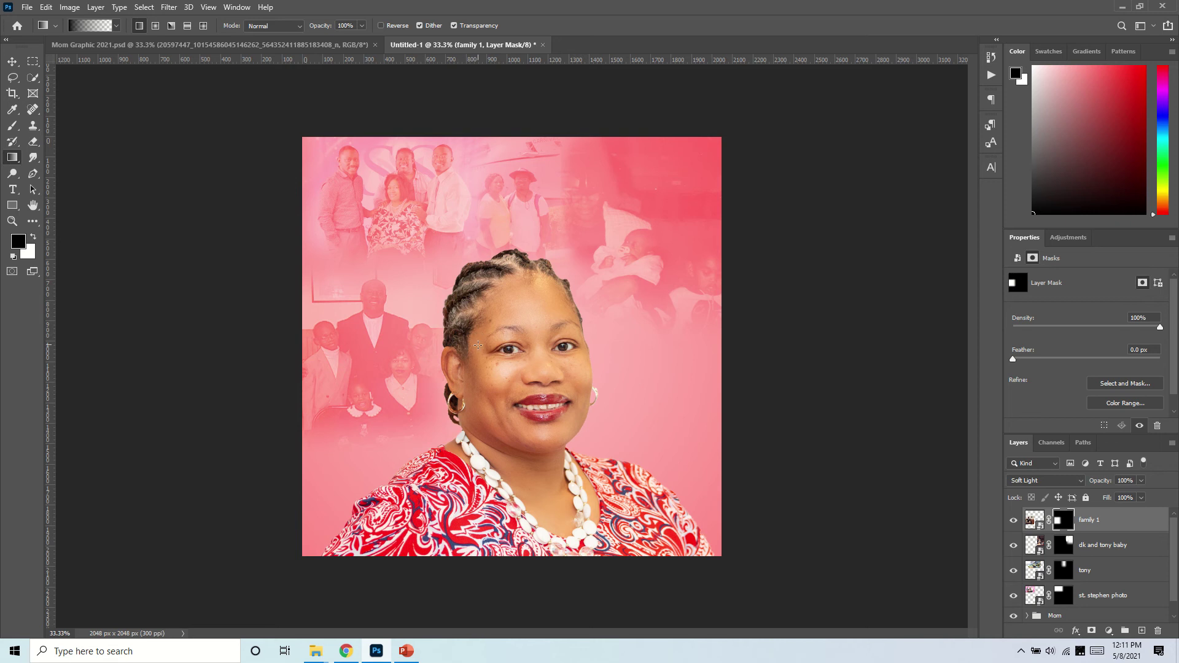
{"action": "key", "text": "v"}
{"action": "mouse_move", "coordinate": [391, 354]}
{"action": "left_mouse_down"}
{"action": "mouse_move", "coordinate": [391, 323]}
{"action": "mouse_move", "coordinate": [393, 347]}
{"action": "left_mouse_up"}
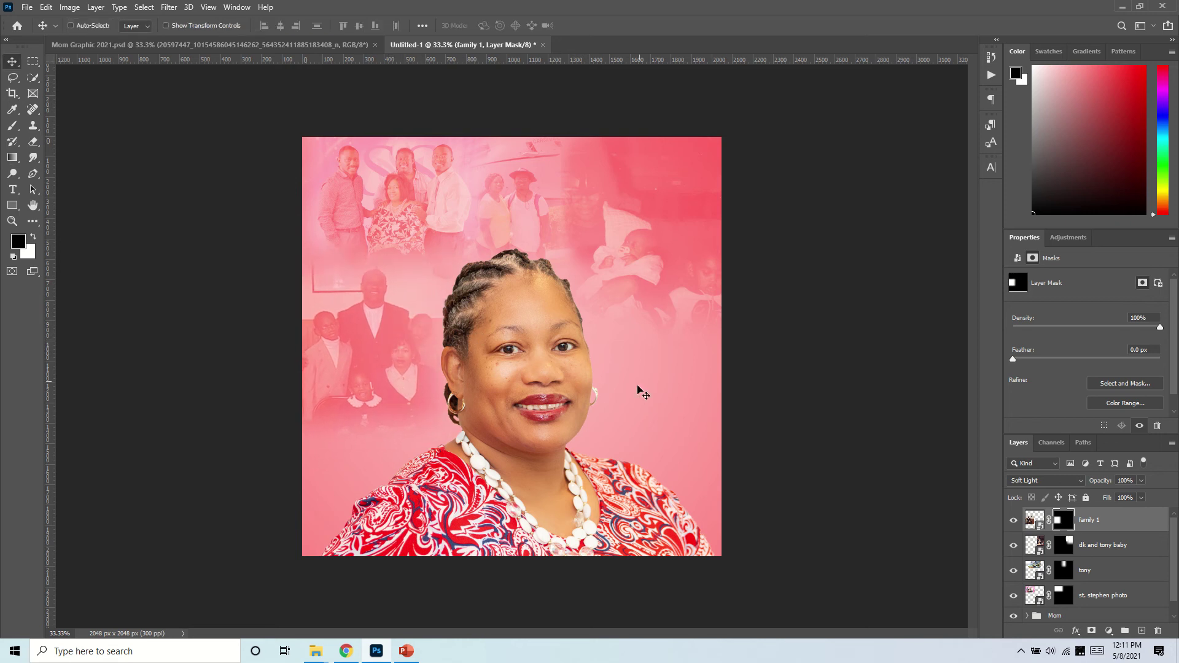
- Place the dk photo as an embedded image in the document
{"action": "left_click", "coordinate": [28, 7]}
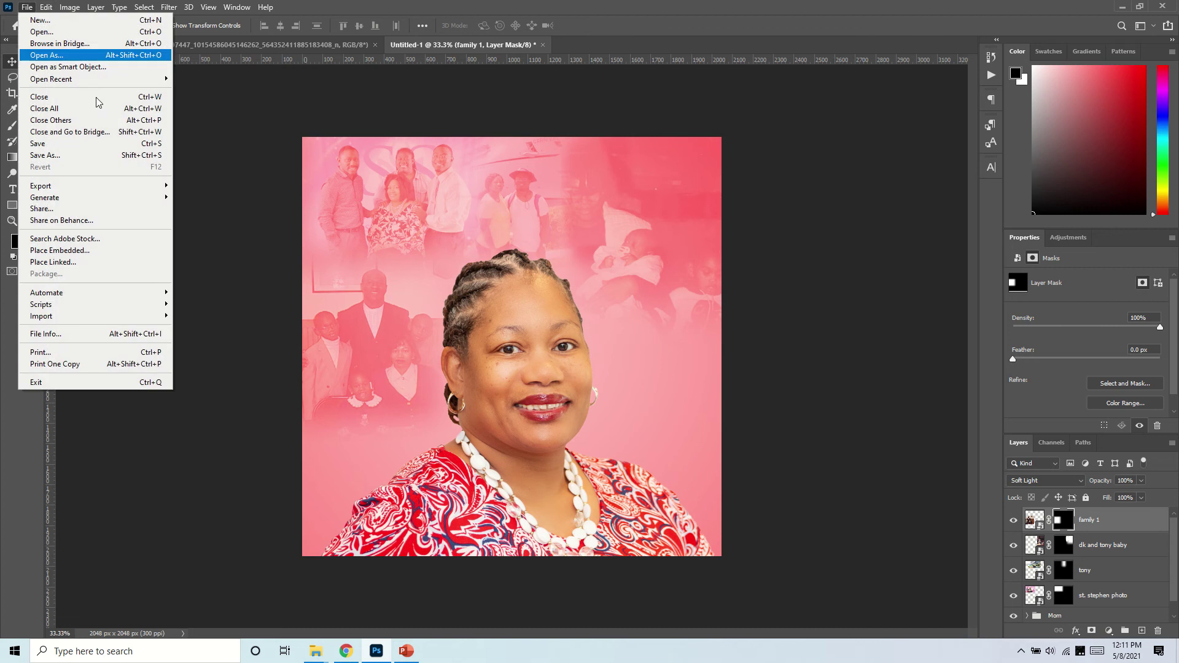
{"action": "left_click", "coordinate": [120, 248]}
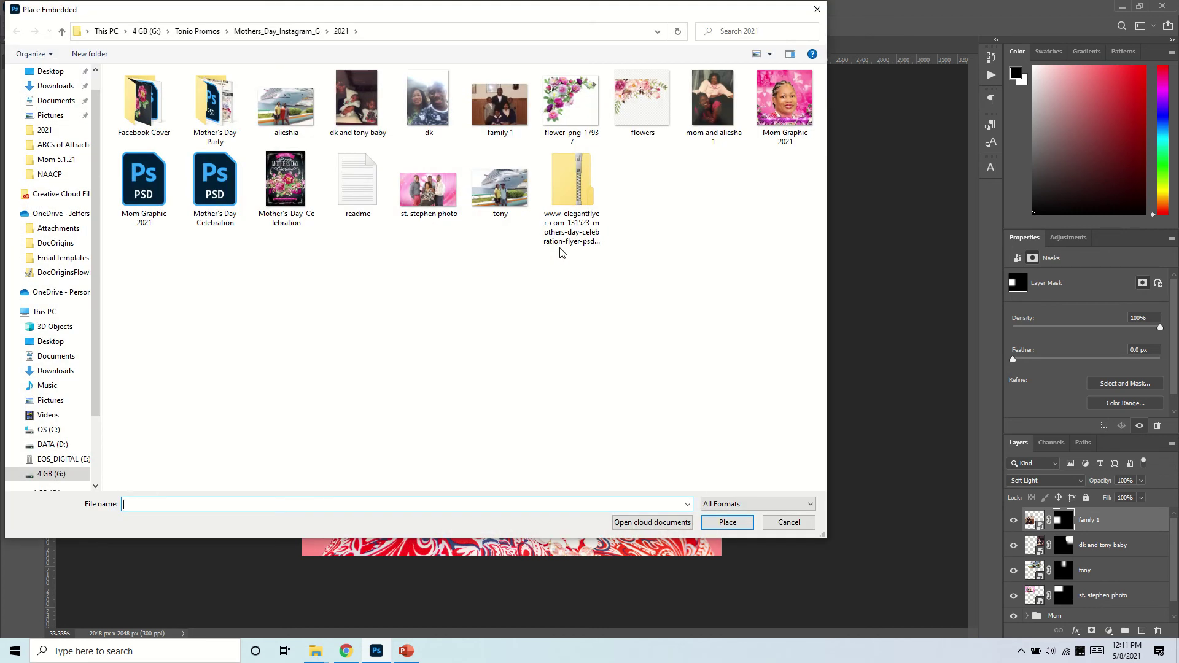
{"action": "left_click", "coordinate": [415, 124]}
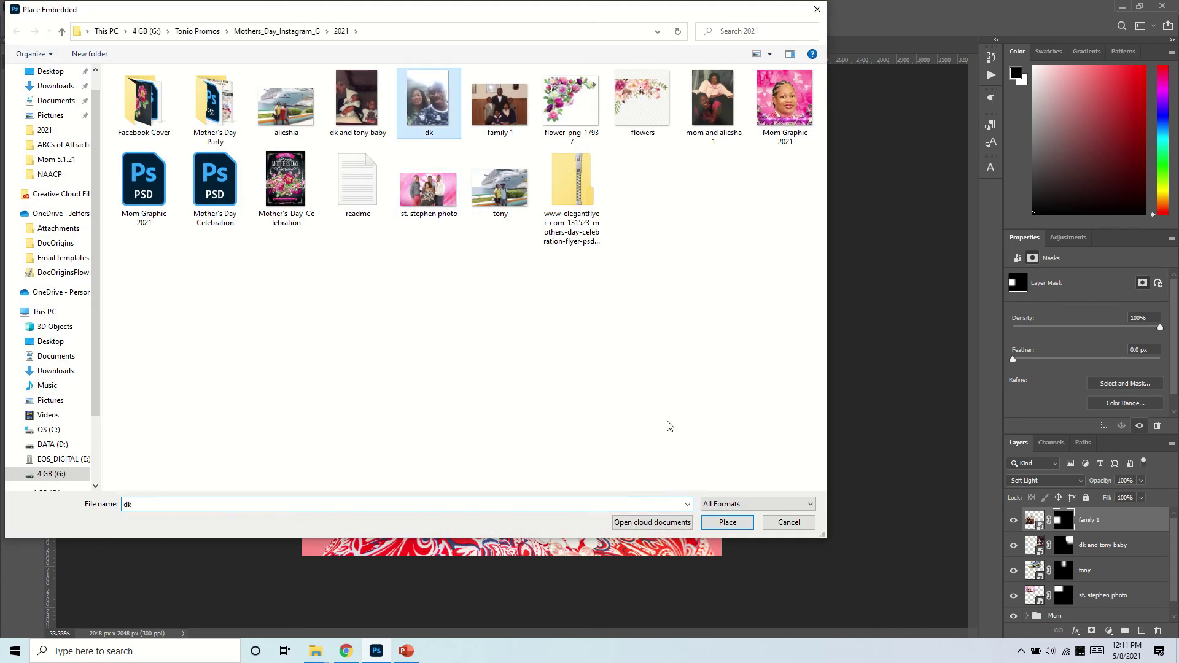
{"action": "left_click", "coordinate": [743, 525]}
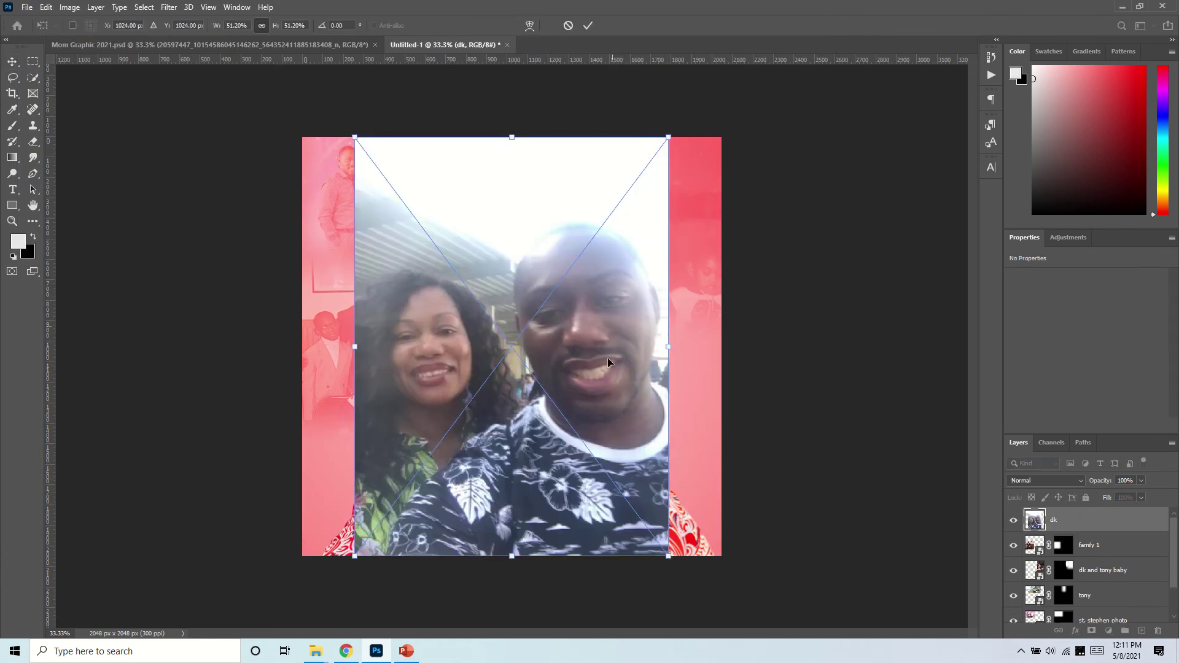
- Scale the dk photo to about 36.9% and position it over the canvas's right edge, beside the woman's face
{"action": "left_click_drag", "start_coordinate": [663, 553], "coordinate": [584, 444]}
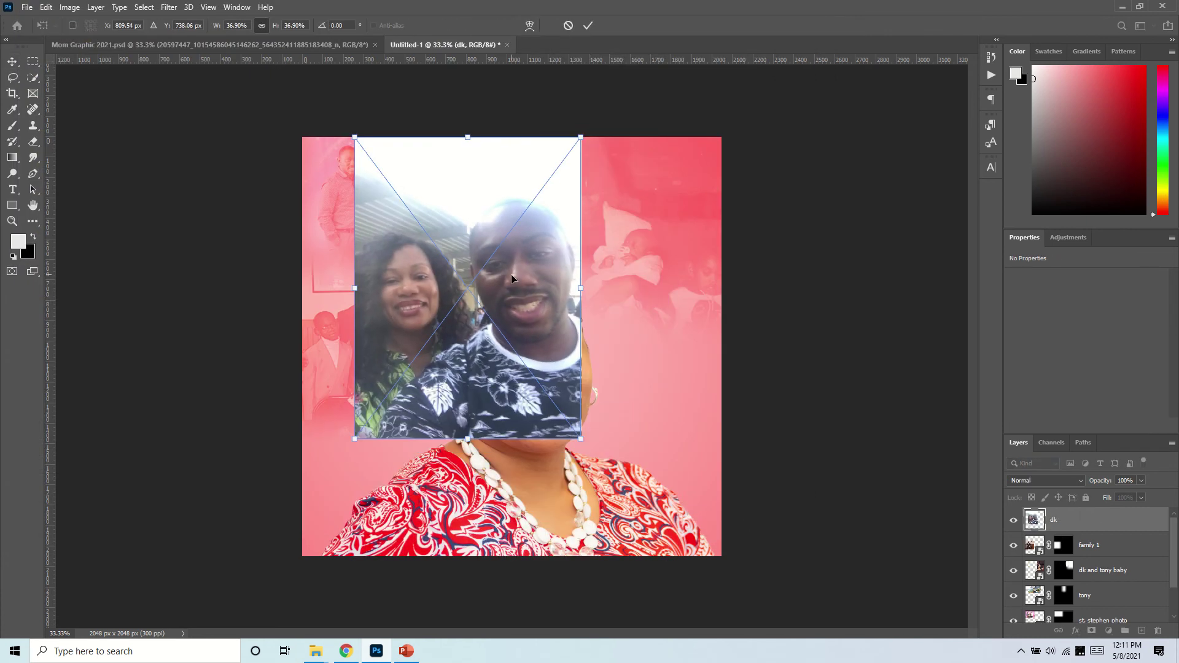
{"action": "left_click_drag", "start_coordinate": [508, 270], "coordinate": [683, 382]}
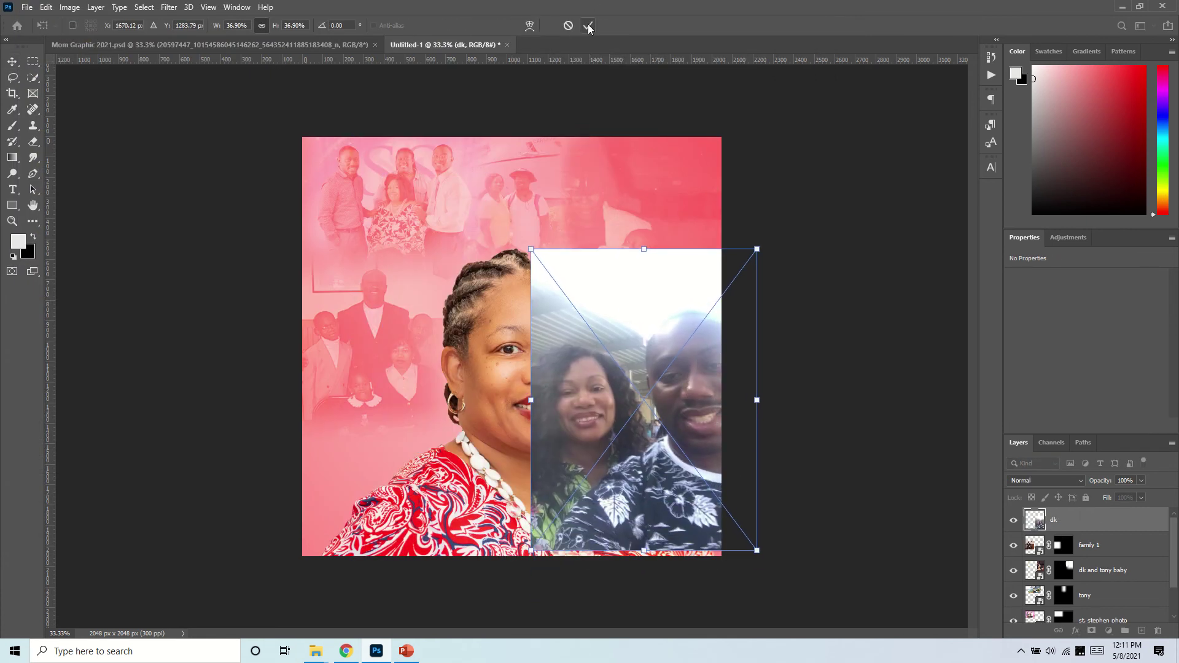
{"action": "left_click", "coordinate": [587, 25]}
- Add a layer mask to the dk photo and fade its top, left and bottom edges with black gradients
{"action": "left_click", "coordinate": [1091, 631]}
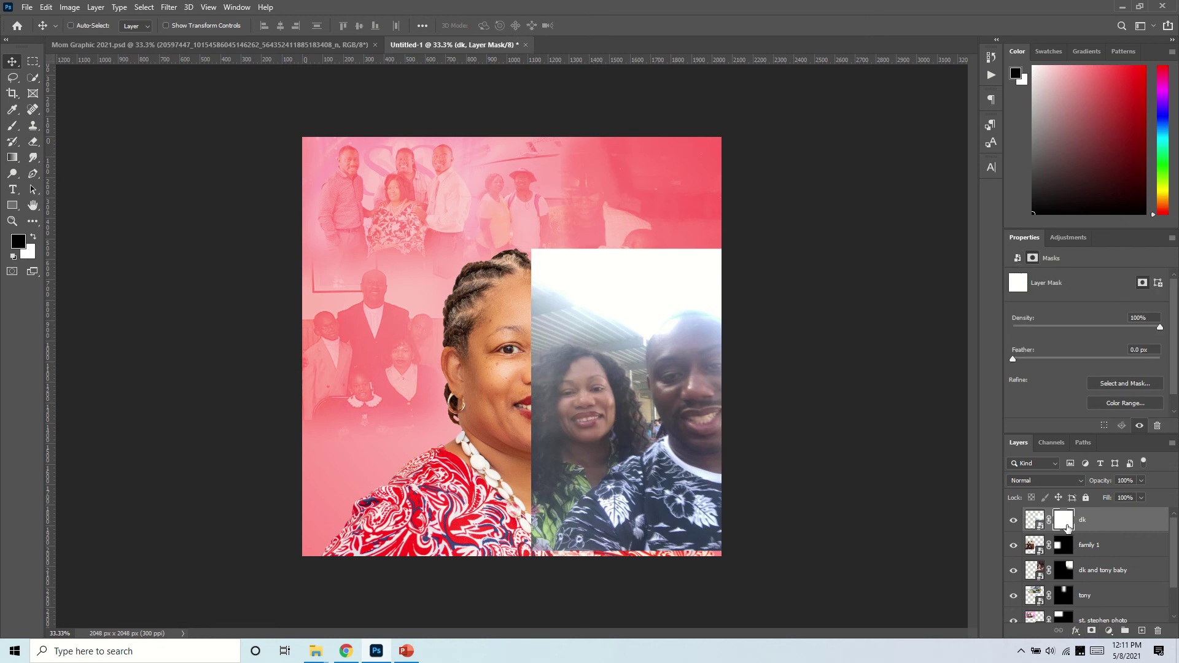
{"action": "key", "text": "g"}
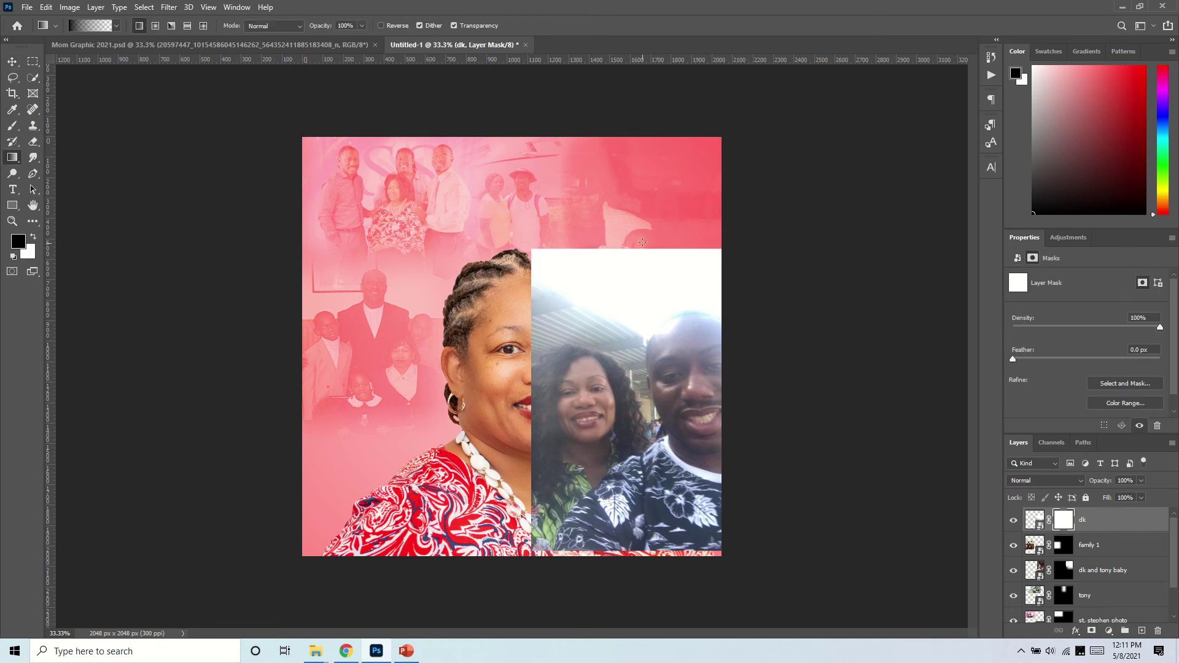
{"action": "left_click_drag", "start_coordinate": [633, 250], "coordinate": [625, 289]}
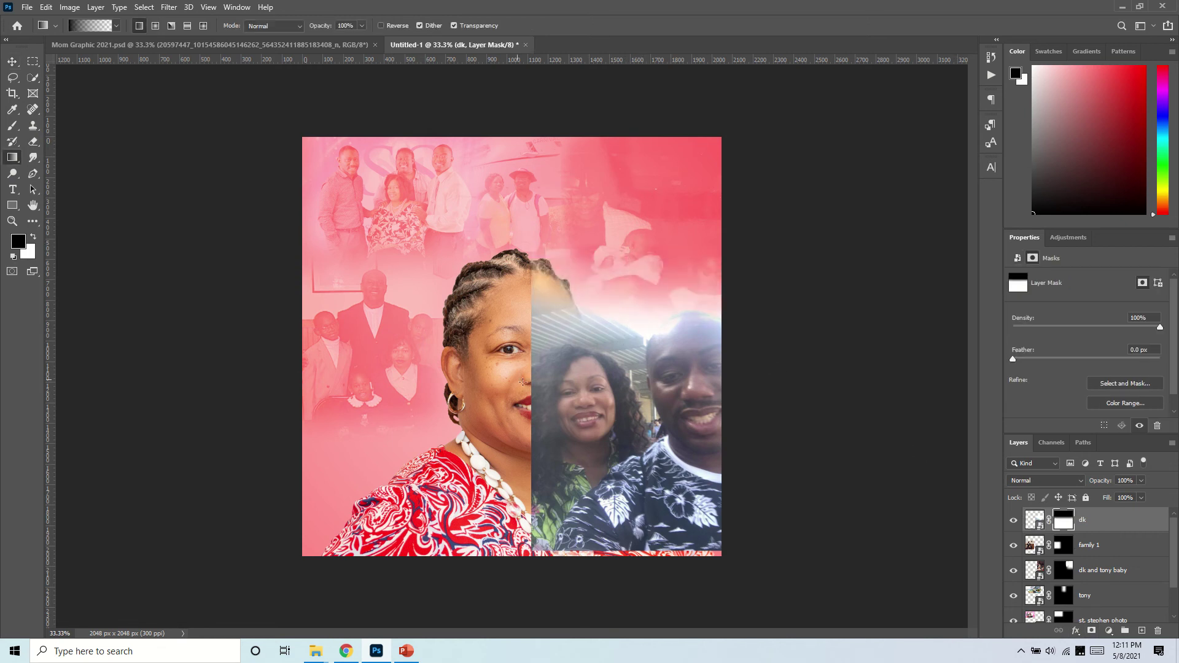
{"action": "left_click_drag", "start_coordinate": [523, 382], "coordinate": [555, 401]}
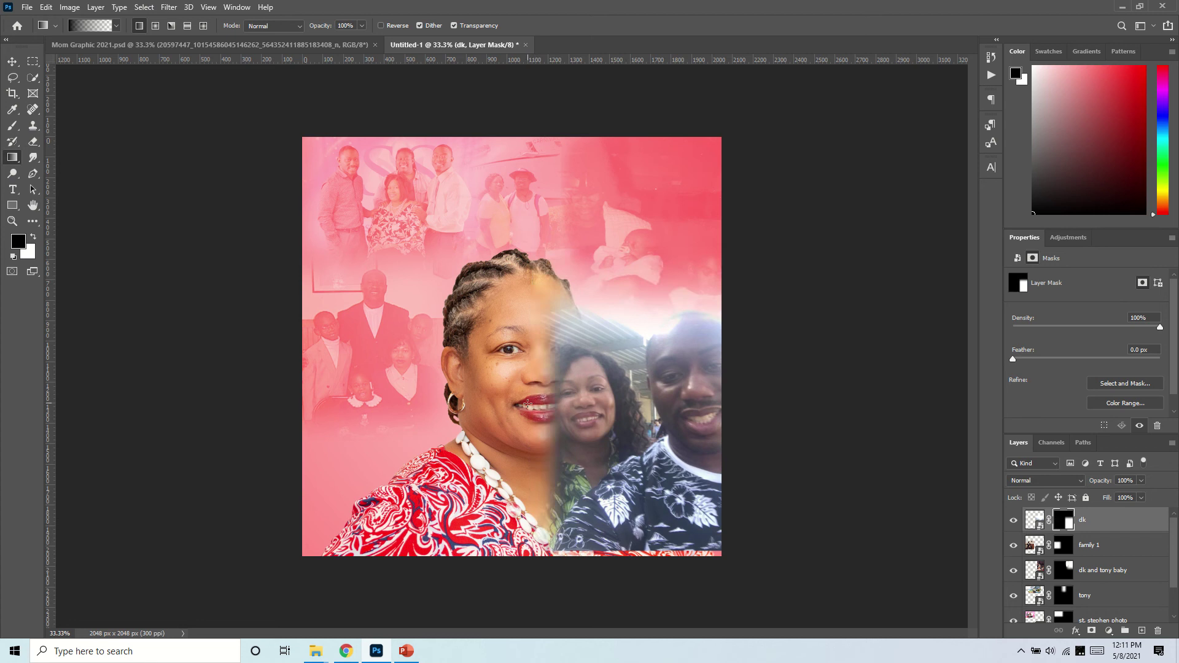
{"action": "left_click_drag", "start_coordinate": [659, 498], "coordinate": [659, 498]}
{"action": "left_click_drag", "start_coordinate": [656, 543], "coordinate": [656, 466]}
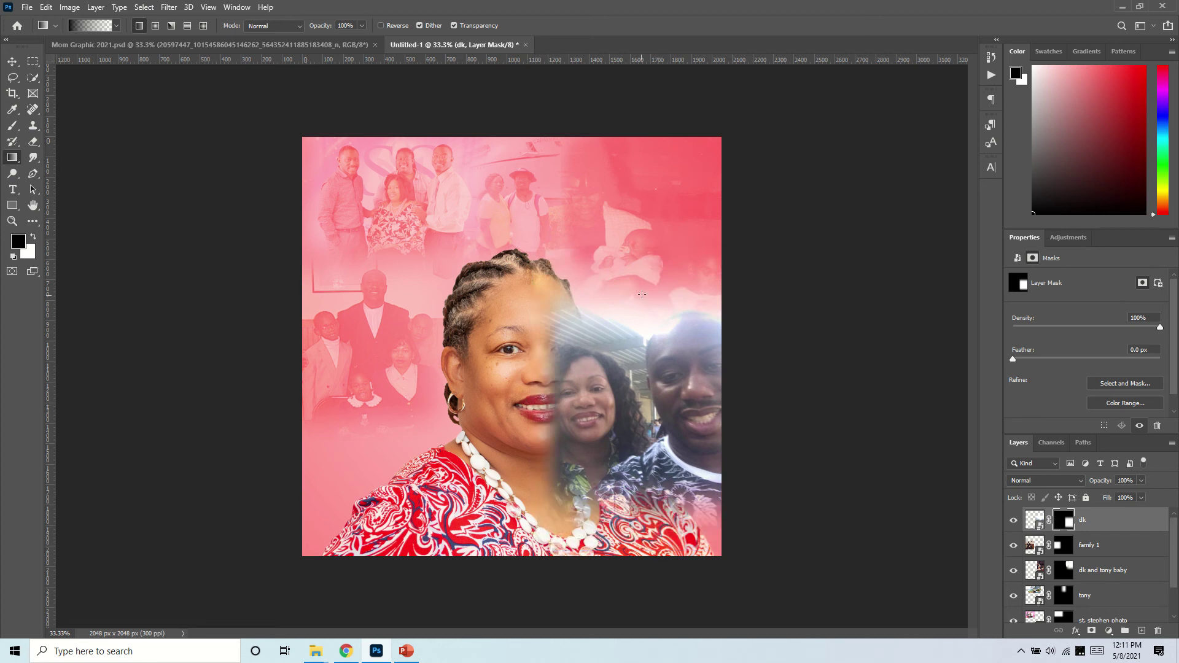
{"action": "left_click_drag", "start_coordinate": [641, 294], "coordinate": [648, 335]}
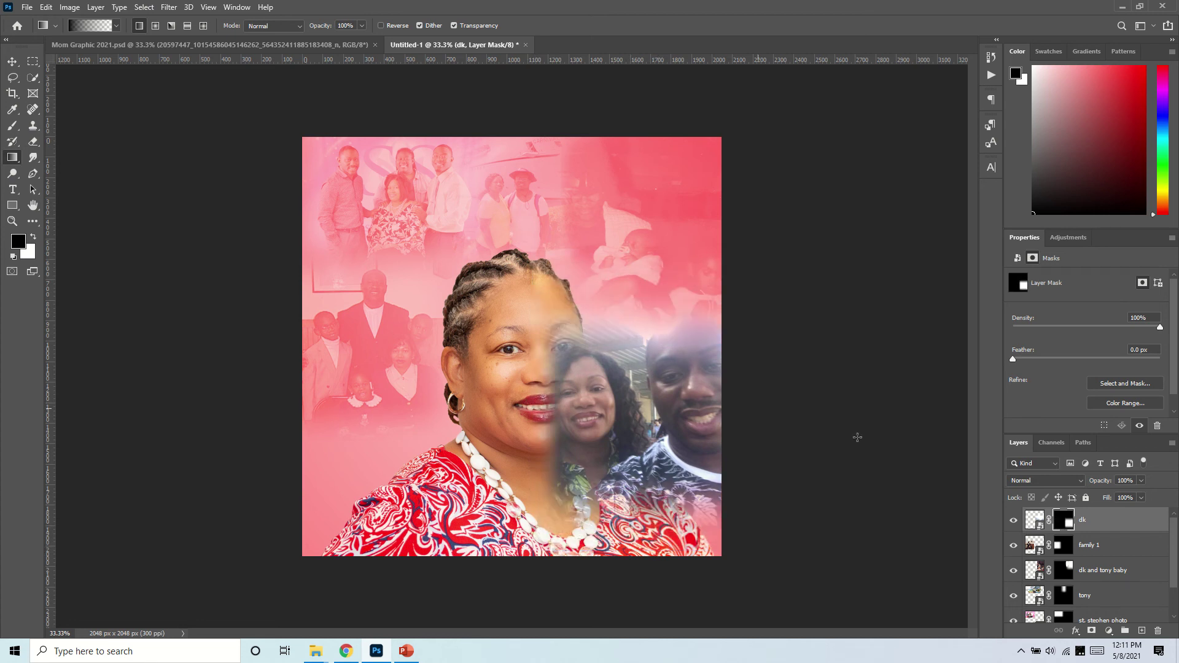
- Set the dk photo to Soft Light, then scale it to about 78.8% and reposition it beside the woman's face
{"action": "left_click", "coordinate": [1070, 480]}
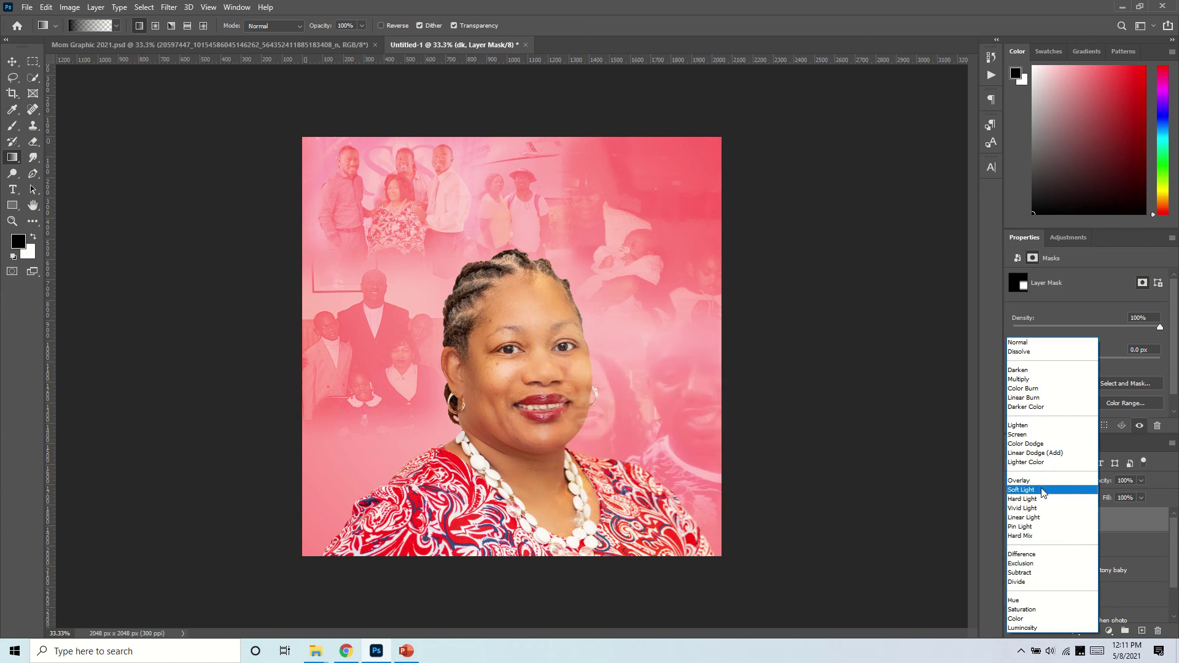
{"action": "left_click", "coordinate": [1042, 490]}
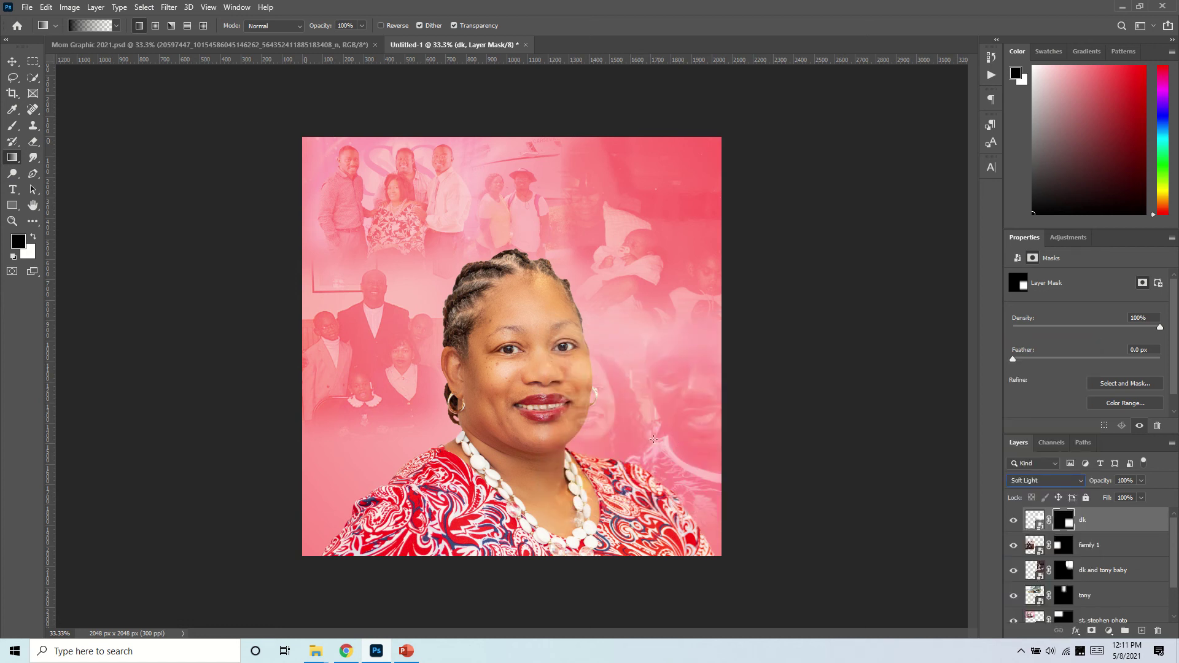
{"action": "left_click", "coordinate": [12, 61]}
{"action": "mouse_move", "coordinate": [655, 384]}
{"action": "left_mouse_down"}
{"action": "mouse_move", "coordinate": [663, 374]}
{"action": "mouse_move", "coordinate": [665, 394]}
{"action": "left_mouse_up"}
{"action": "key", "text": "ctrl+t"}
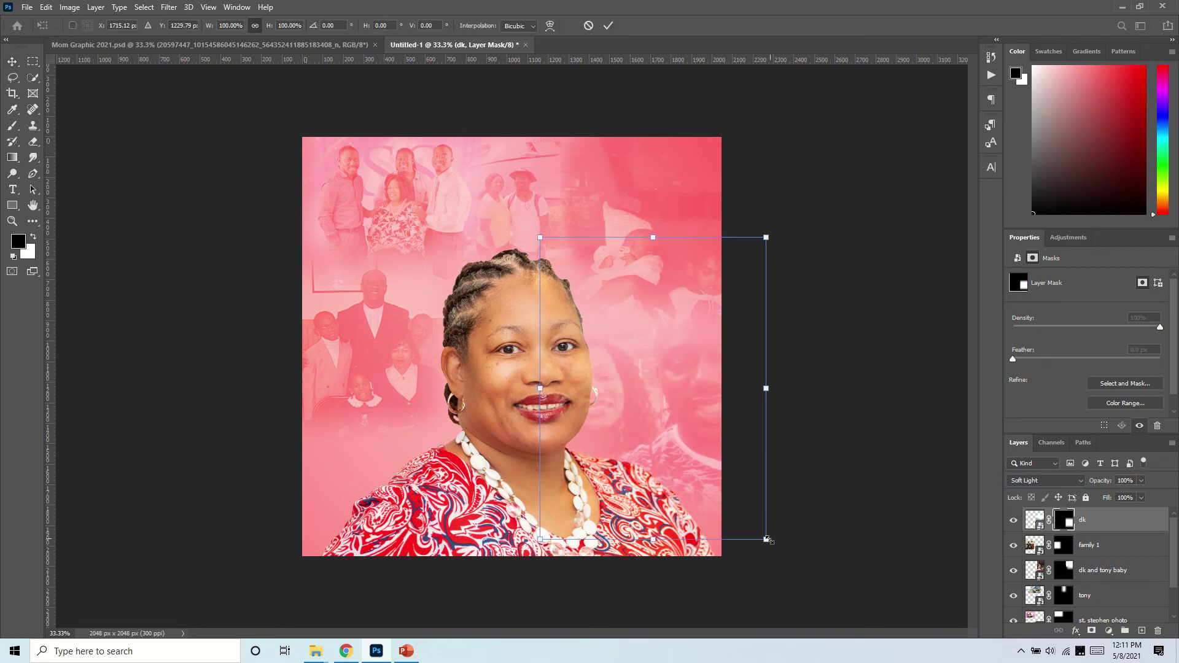
{"action": "left_click_drag", "start_coordinate": [765, 540], "coordinate": [718, 476]}
{"action": "left_click_drag", "start_coordinate": [666, 437], "coordinate": [694, 445]}
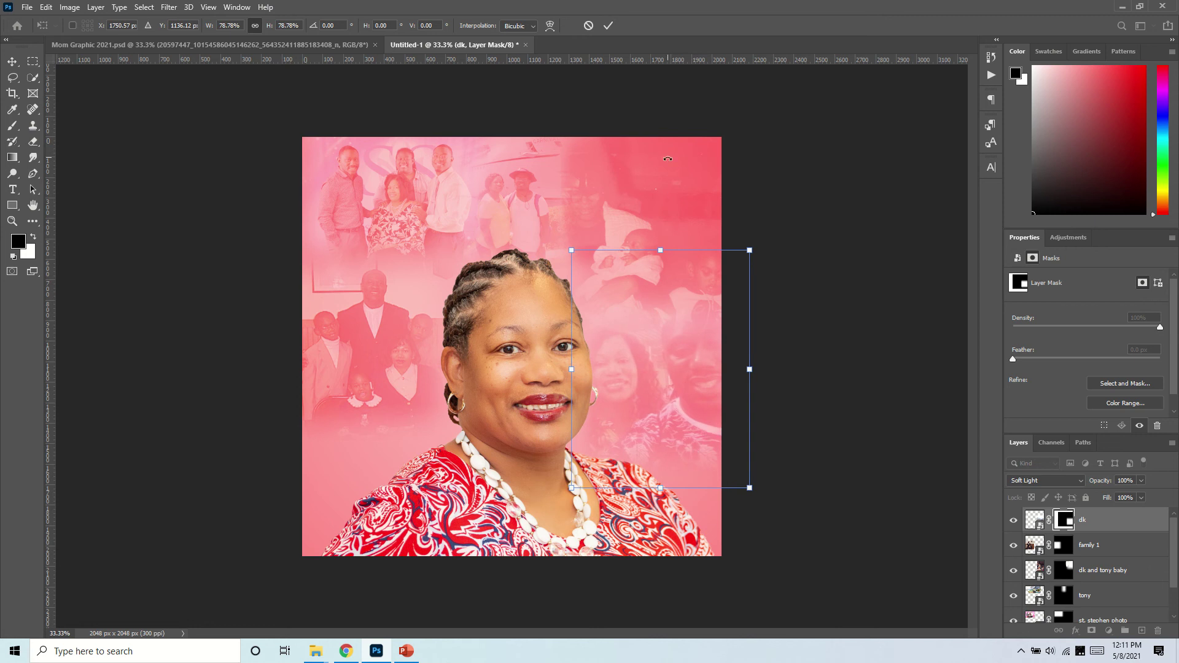
{"action": "left_click", "coordinate": [608, 25]}
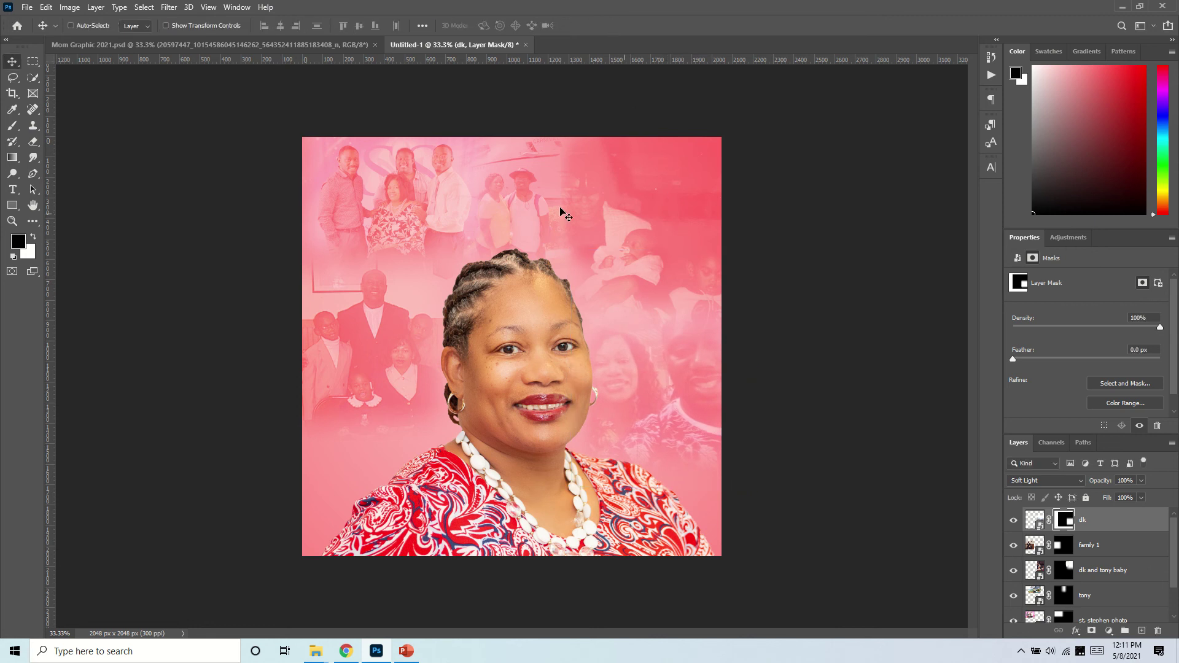
- Compare with the Mom Graphic 2021.psd reference design and nudge the dk photo slightly down and left in the Untitled-1 document
{"action": "left_click", "coordinate": [215, 46]}
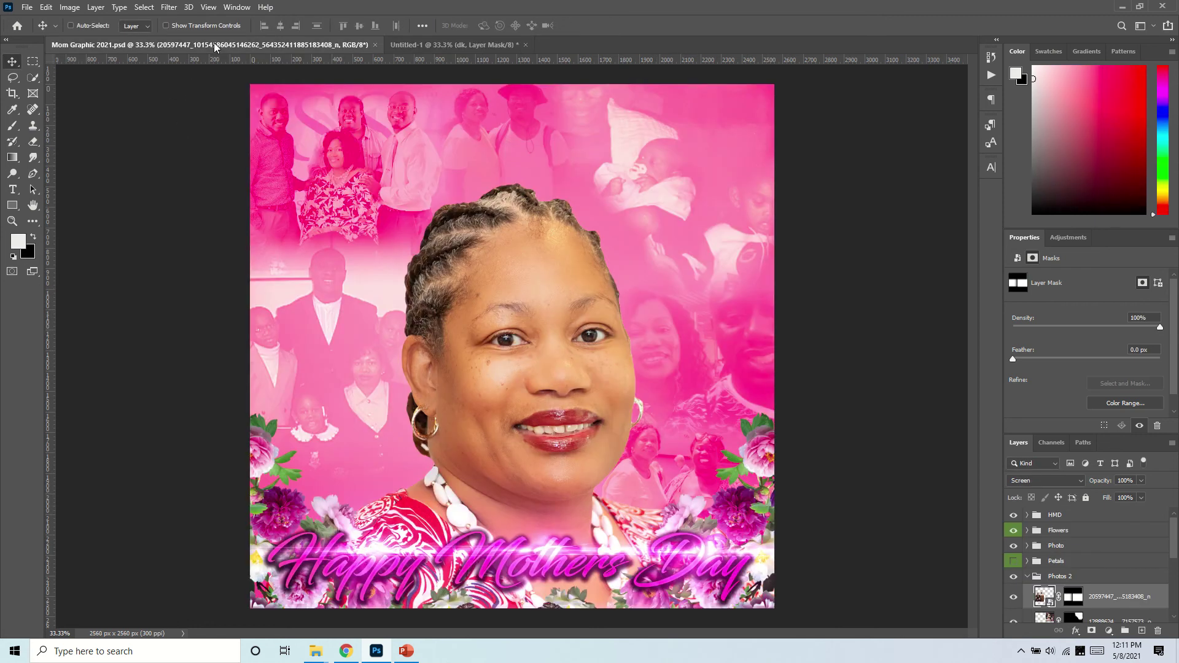
{"action": "left_click", "coordinate": [514, 46]}
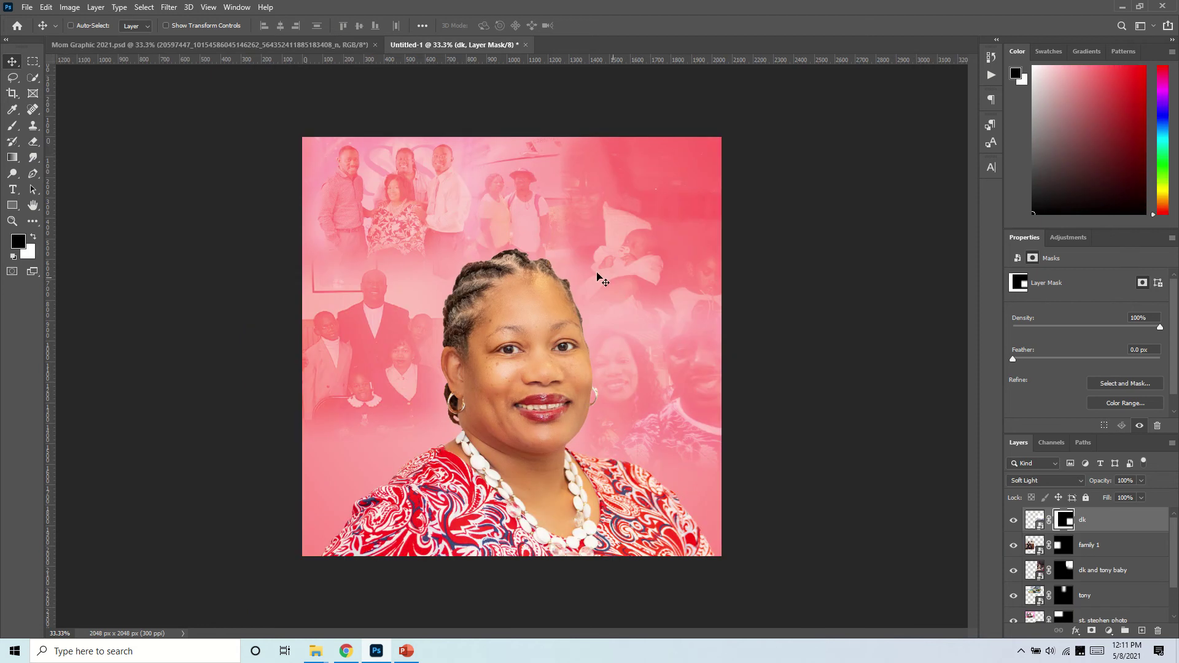
{"action": "left_click_drag", "start_coordinate": [685, 370], "coordinate": [681, 387]}
- Place the cruise-ship photo of the two women as an embedded image and position the pair in the canvas's lower-left area
{"action": "left_click", "coordinate": [27, 7]}
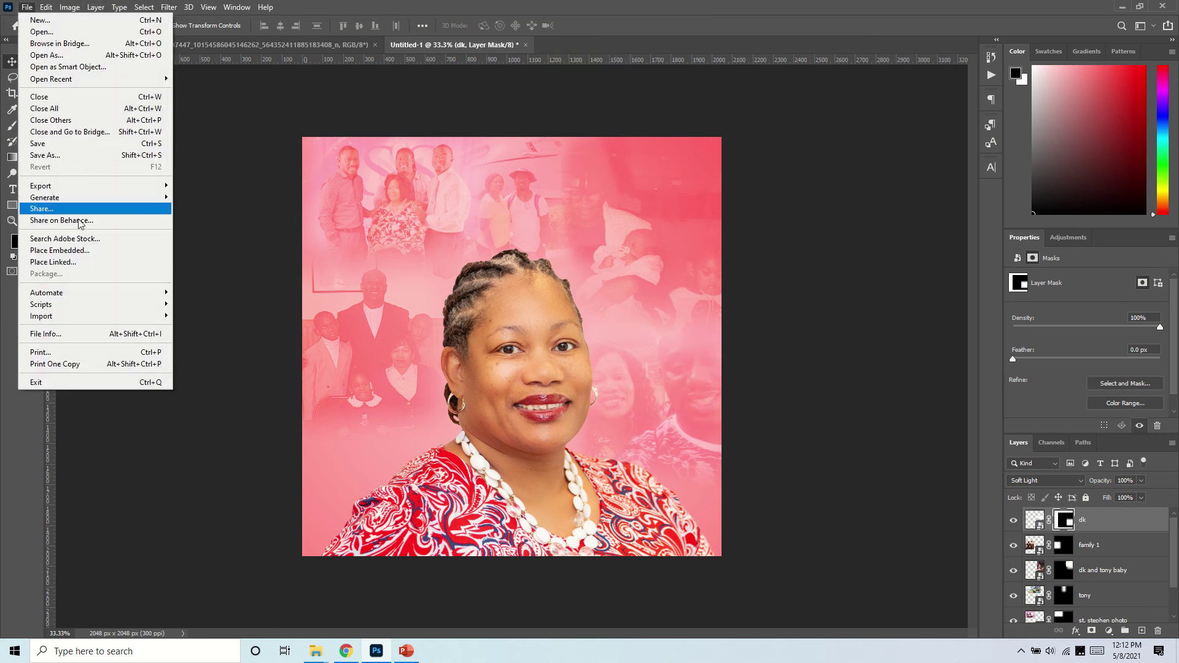
{"action": "left_click", "coordinate": [82, 251]}
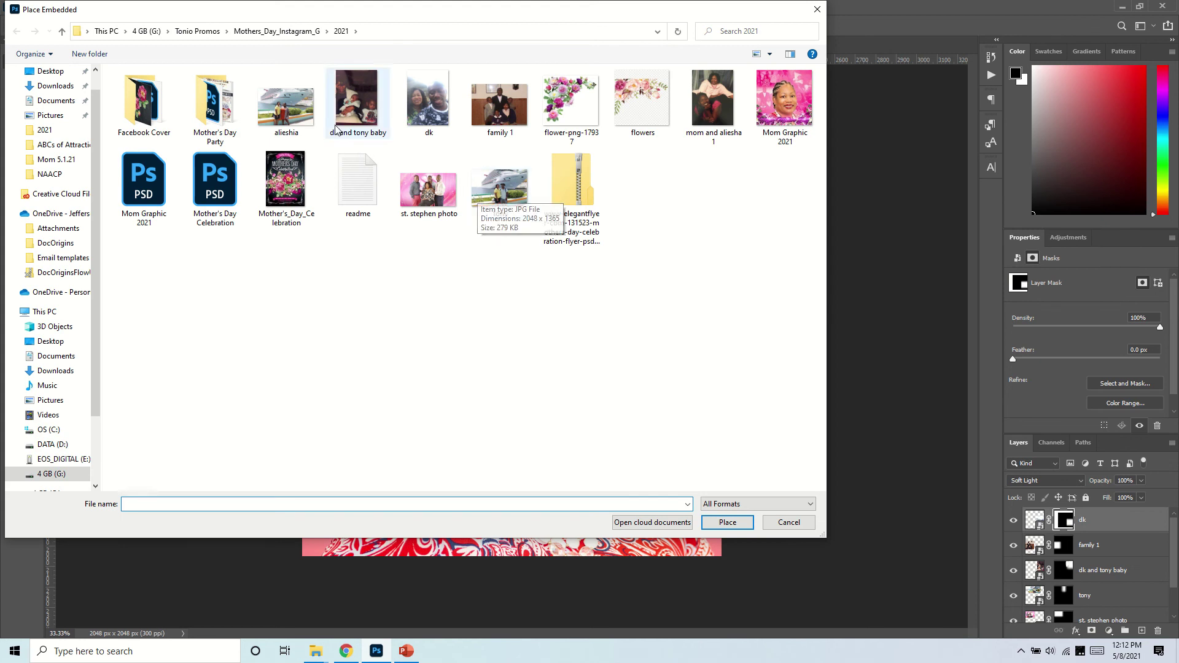
{"action": "left_click", "coordinate": [287, 101]}
{"action": "left_click", "coordinate": [726, 522]}
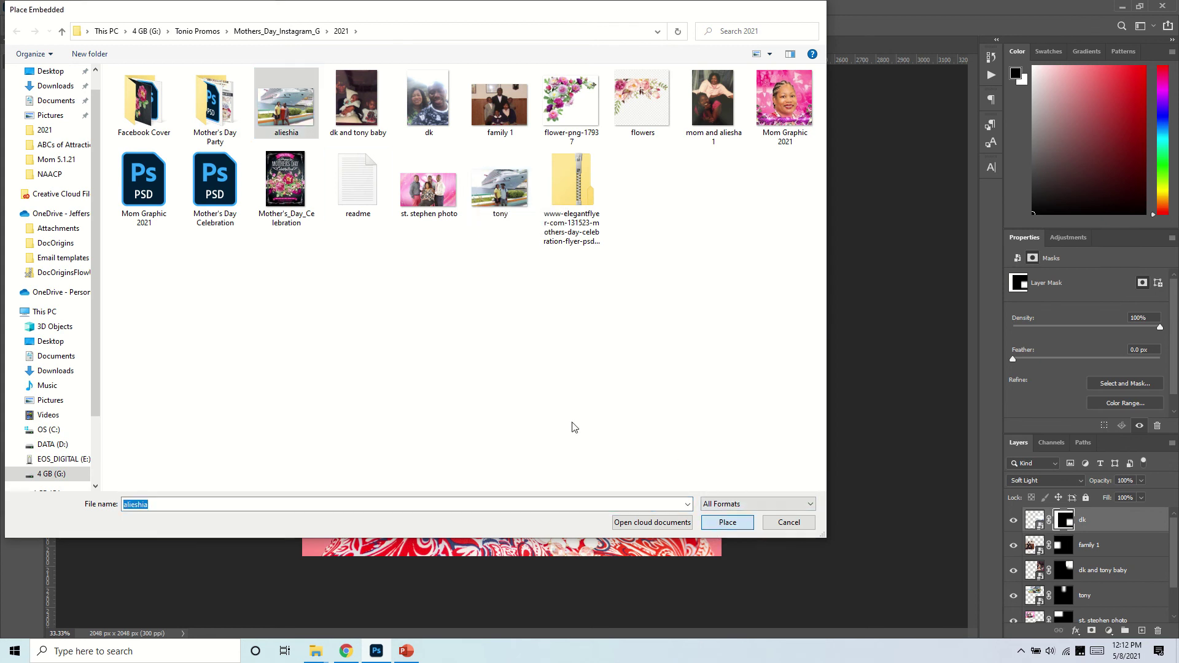
{"action": "left_click_drag", "start_coordinate": [577, 302], "coordinate": [474, 399]}
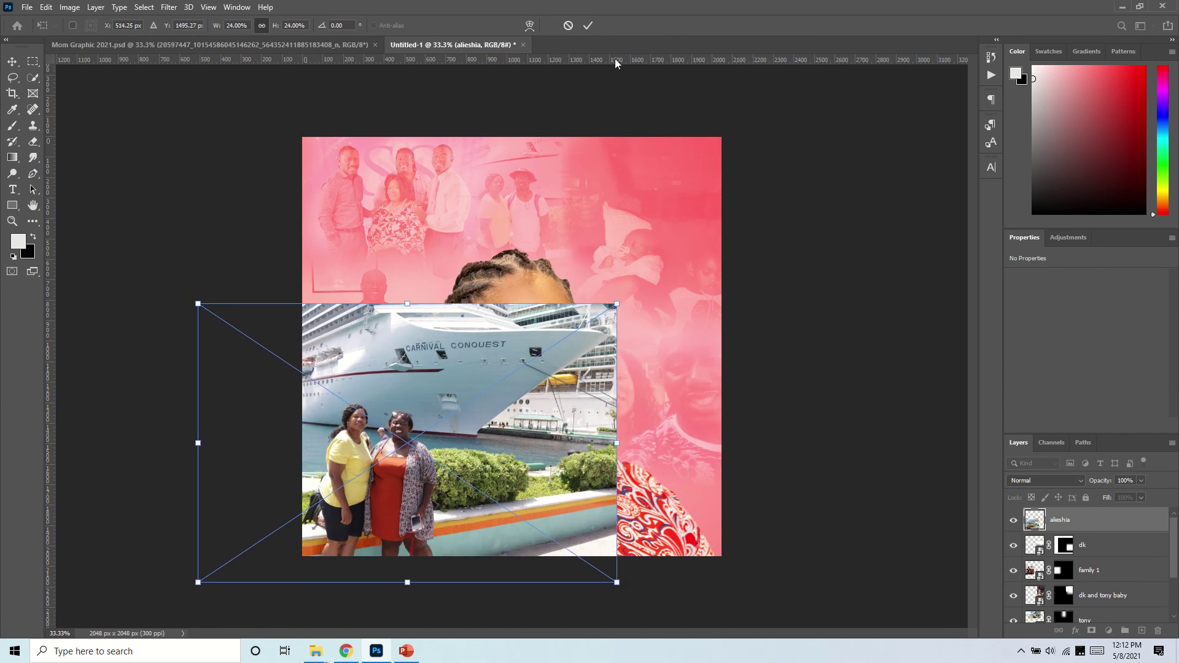
{"action": "left_click", "coordinate": [587, 25]}
- Set the two women's cruise-ship photo to Soft Light and add a layer mask, with the Gradient tool ready in black
{"action": "left_click", "coordinate": [1080, 478]}
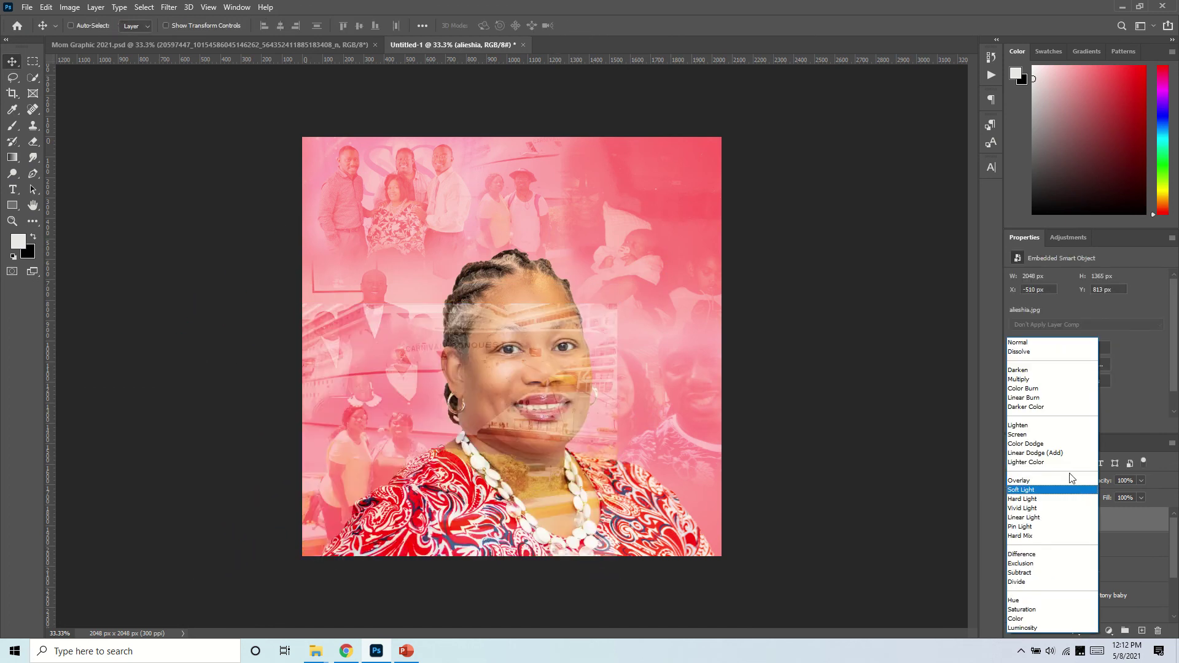
{"action": "left_click", "coordinate": [1069, 490]}
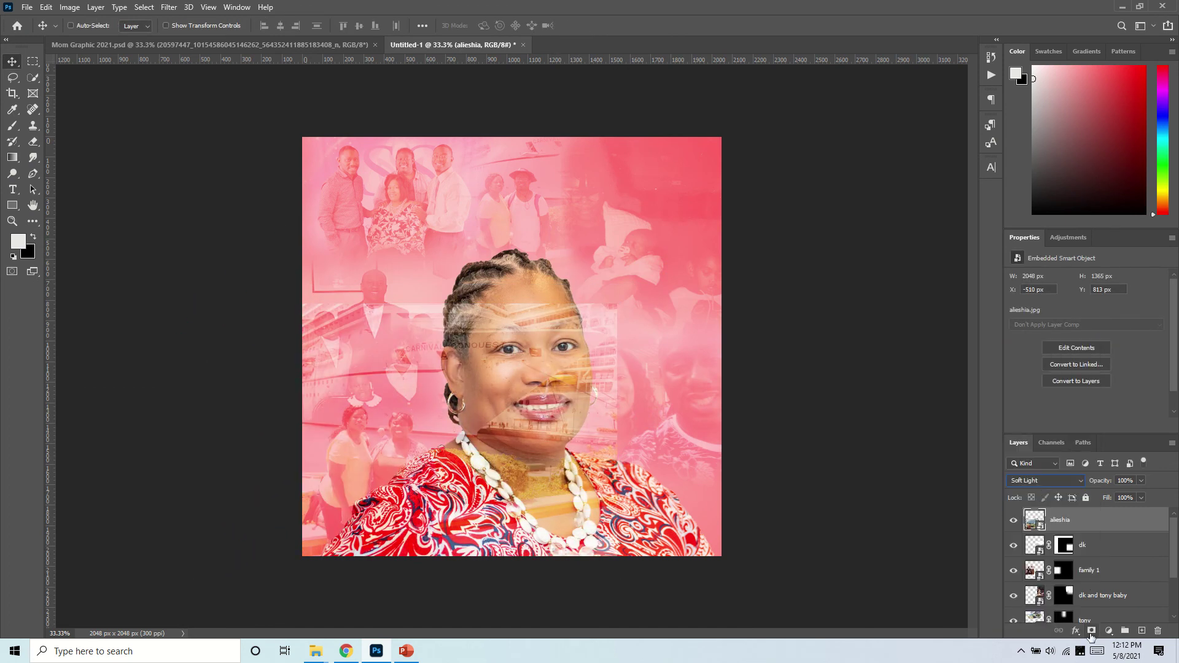
{"action": "left_click", "coordinate": [1091, 631]}
{"action": "key", "text": "g"}
{"action": "key", "text": "x"}
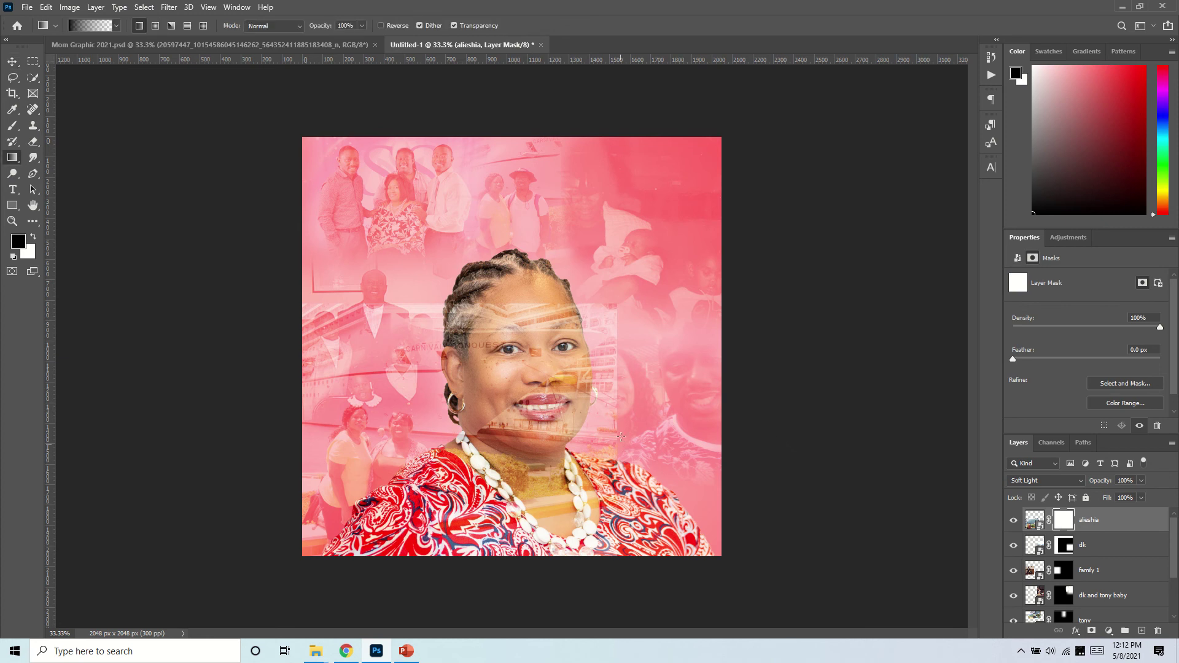
- Fade the edges of the two women's cruise-ship photo with black-to-transparent gradients on its layer mask, leaving only the pair visible
{"action": "left_click_drag", "start_coordinate": [643, 399], "coordinate": [433, 311]}
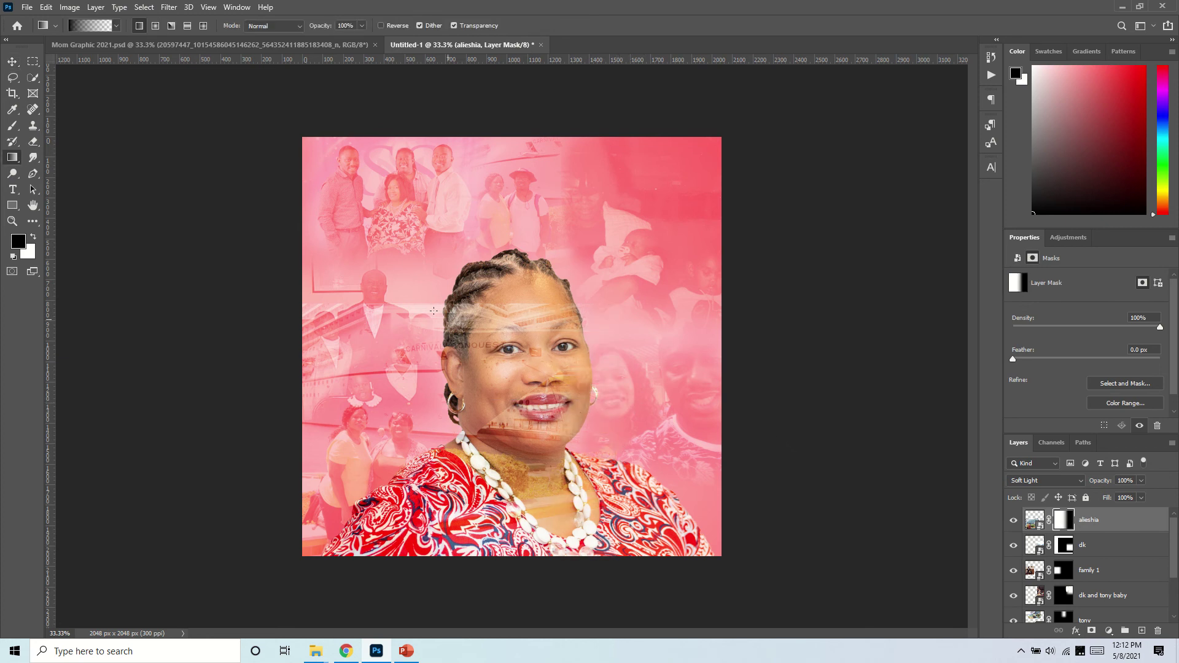
{"action": "left_click_drag", "start_coordinate": [408, 353], "coordinate": [408, 353]}
{"action": "left_click_drag", "start_coordinate": [422, 296], "coordinate": [425, 445]}
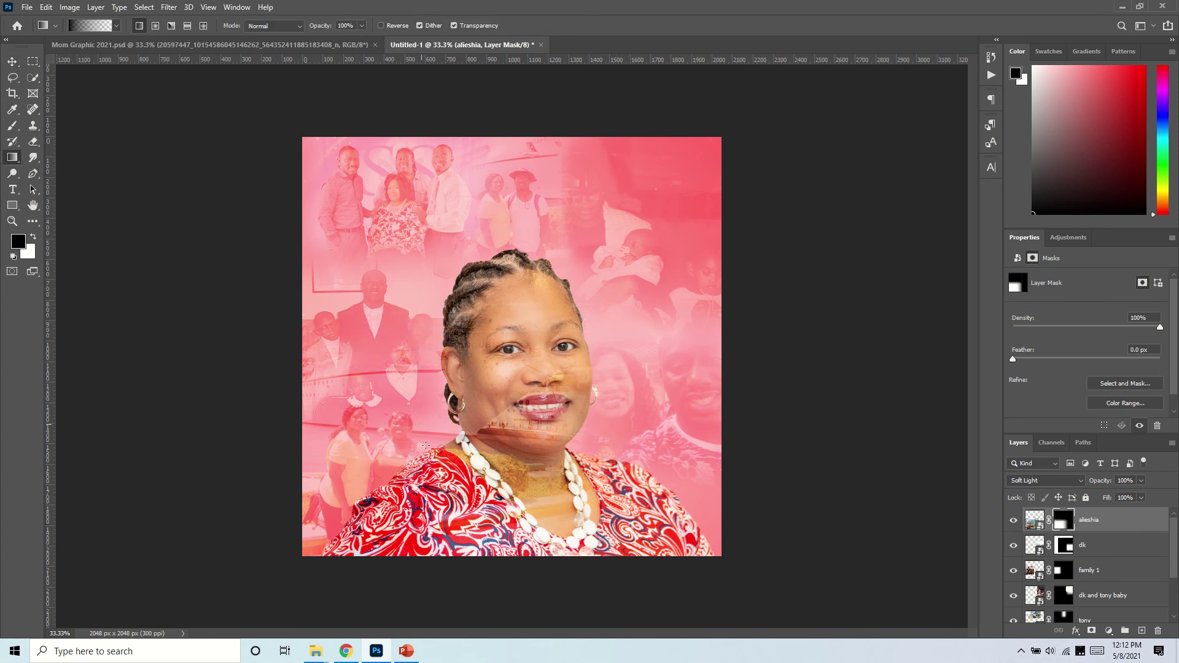
{"action": "left_click_drag", "start_coordinate": [432, 564], "coordinate": [432, 563]}
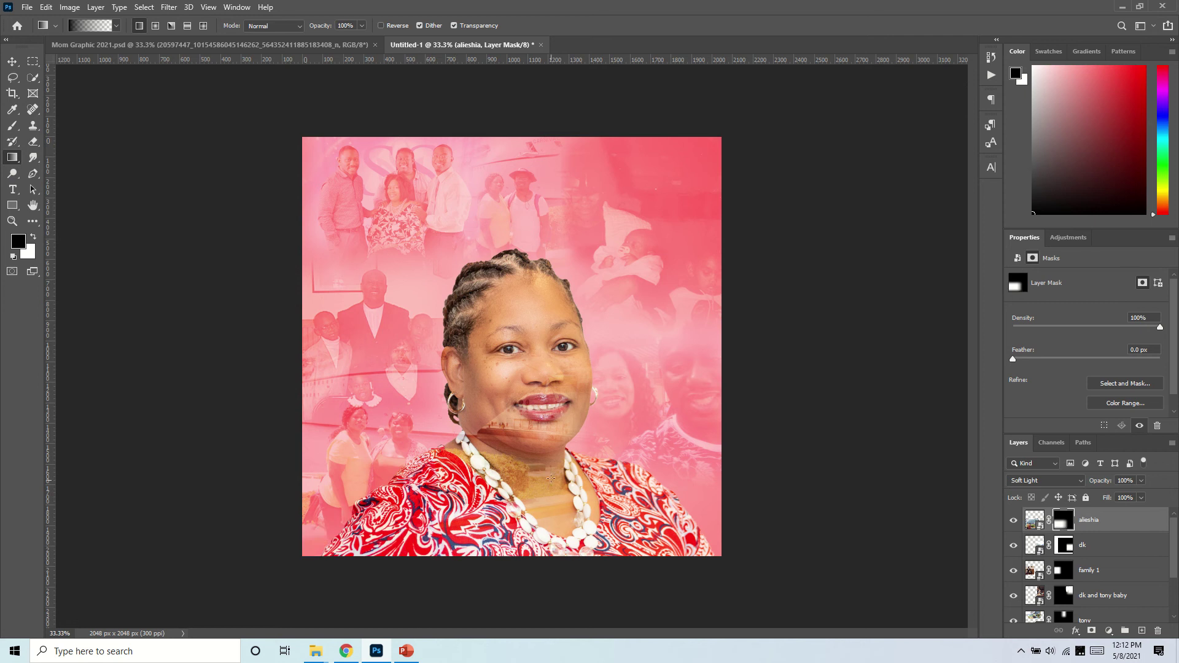
{"action": "left_click_drag", "start_coordinate": [479, 443], "coordinate": [478, 443]}
{"action": "key", "text": "ctrl+z"}
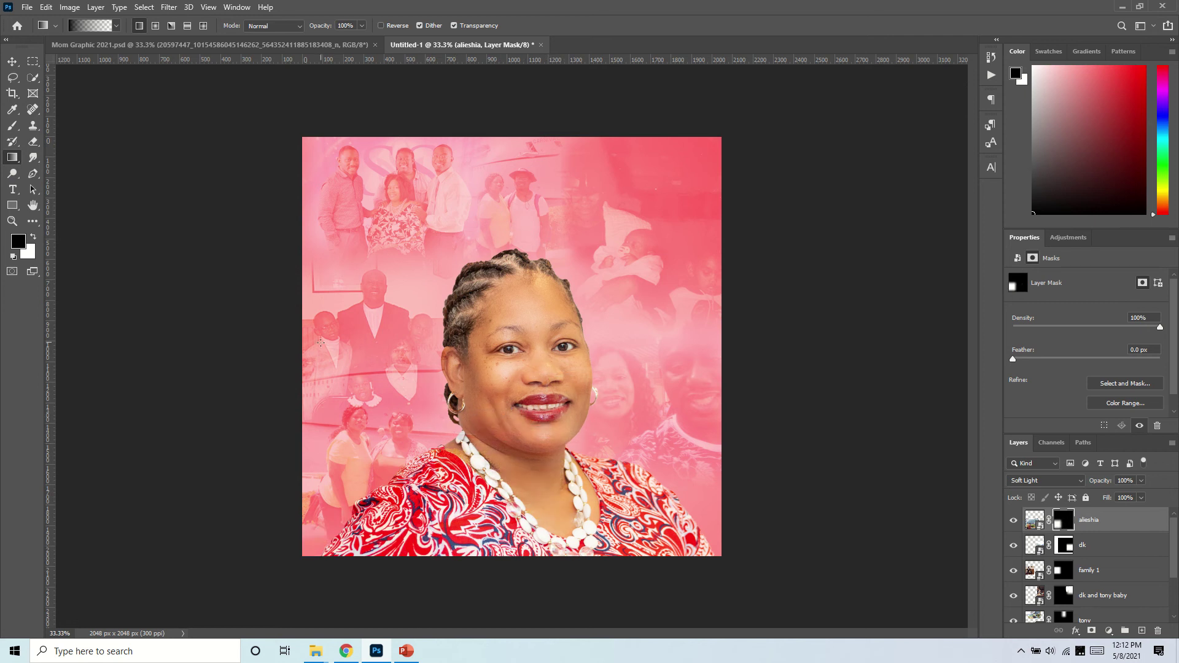
- Move the two women's photo down toward the canvas's lower-left corner and scale it to about 85.9%
{"action": "left_click", "coordinate": [13, 61]}
{"action": "mouse_move", "coordinate": [387, 396]}
{"action": "left_mouse_down"}
{"action": "mouse_move", "coordinate": [369, 444]}
{"action": "mouse_move", "coordinate": [389, 418]}
{"action": "left_mouse_up"}
{"action": "key", "text": "g"}
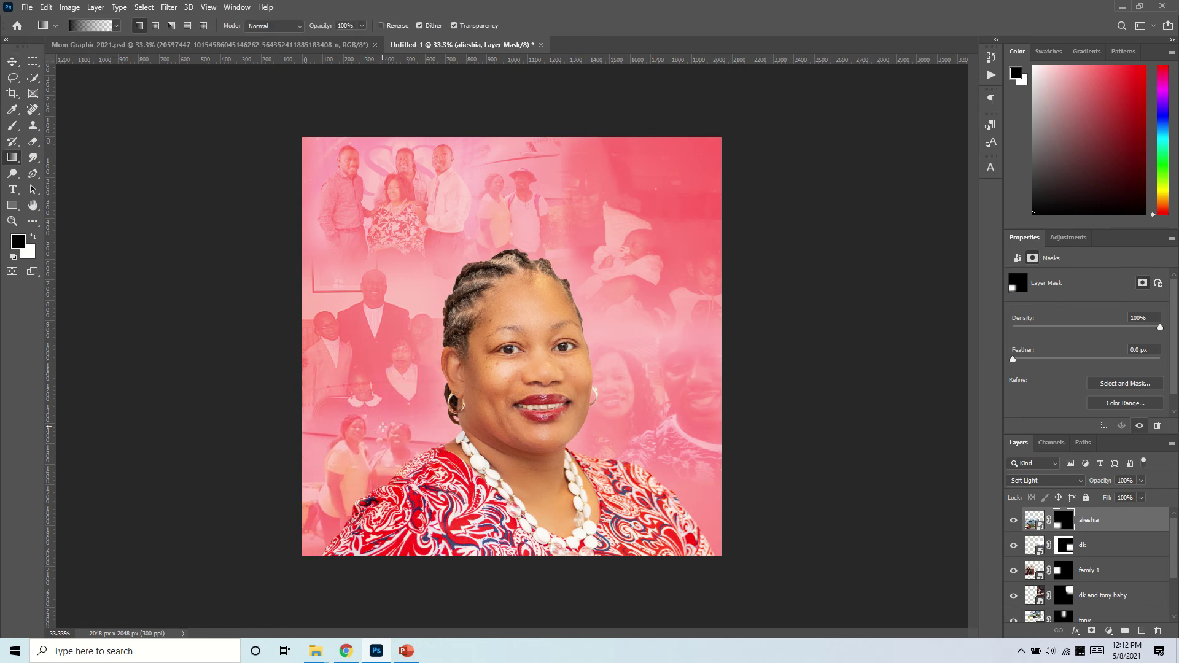
{"action": "key", "text": "v"}
{"action": "left_click_drag", "start_coordinate": [382, 426], "coordinate": [374, 465]}
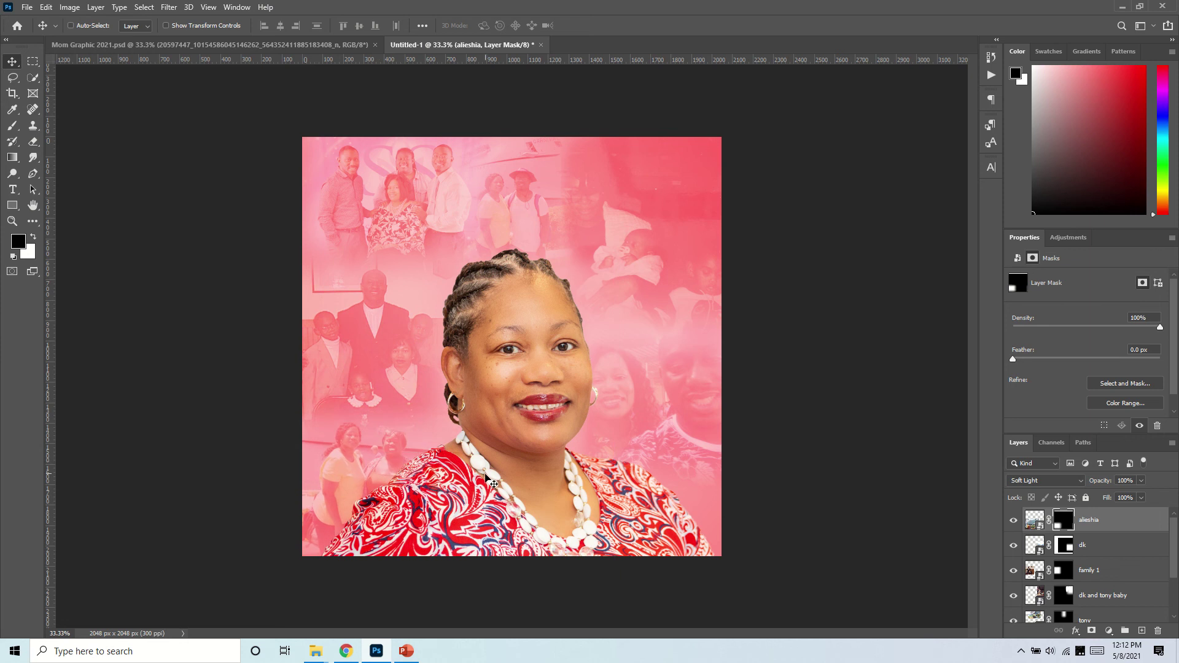
{"action": "key", "text": "ctrl+t"}
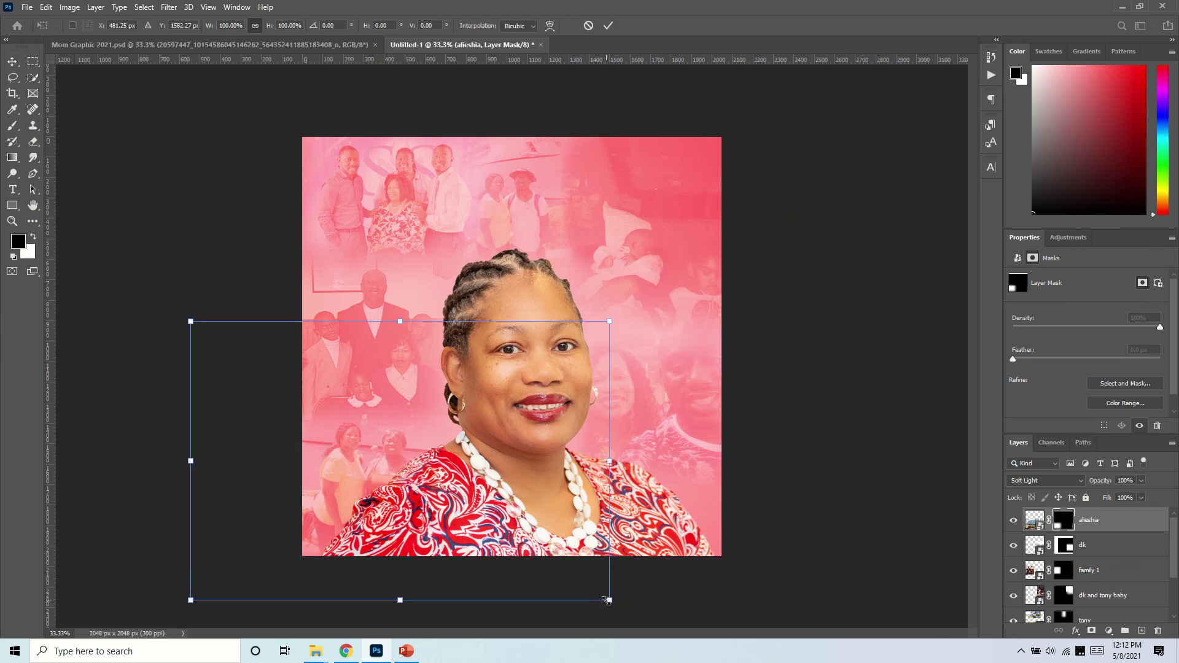
{"action": "left_click_drag", "start_coordinate": [608, 599], "coordinate": [549, 561]}
{"action": "left_click_drag", "start_coordinate": [457, 464], "coordinate": [472, 488]}
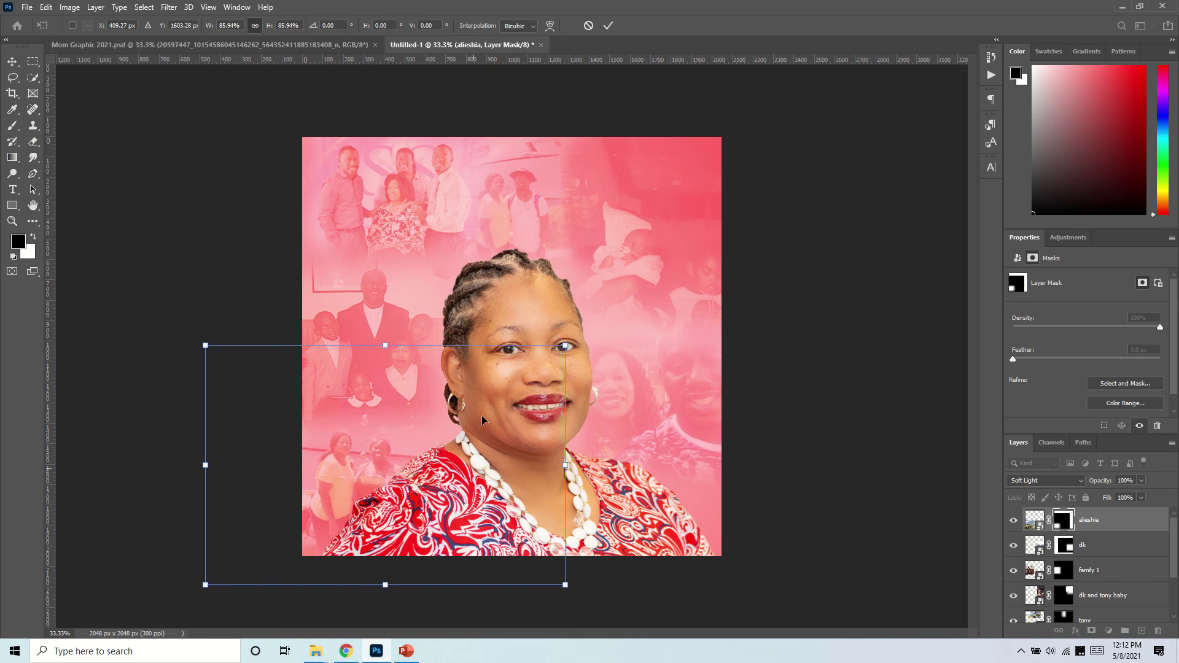
{"action": "left_click", "coordinate": [608, 26]}
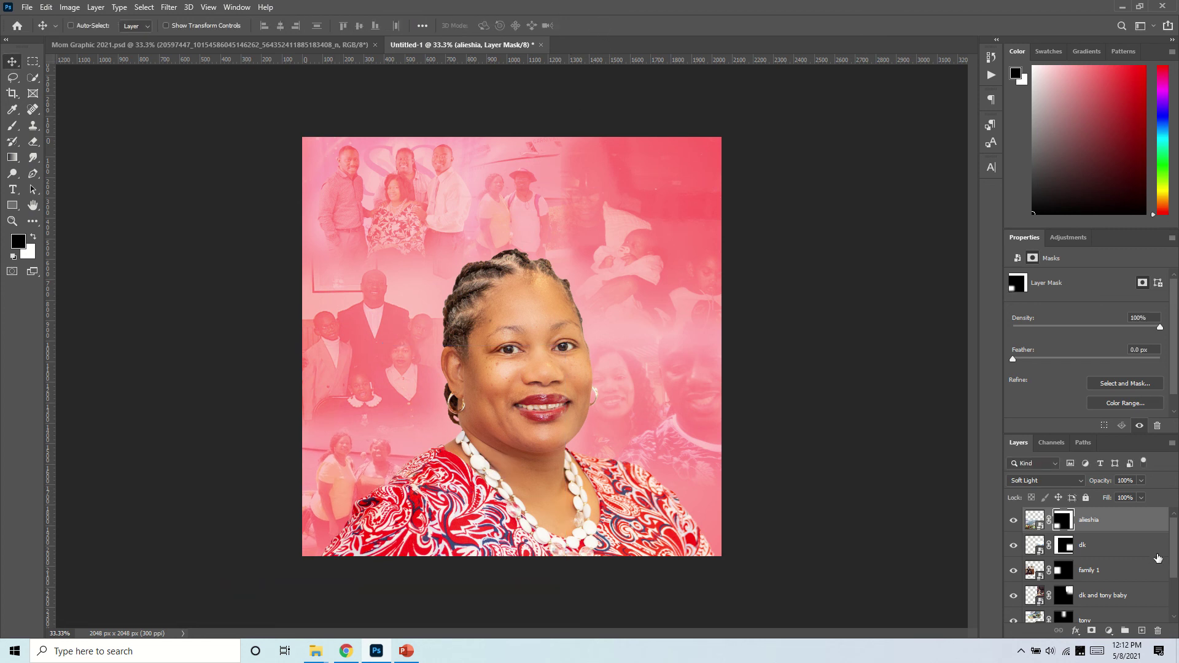
- Group all the masked family photo layers, down to st. stephen photo, and name the group Photos
{"action": "left_click_drag", "start_coordinate": [1176, 555], "coordinate": [1176, 584]}
{"action": "left_click", "coordinate": [1121, 593], "text": "shift"}
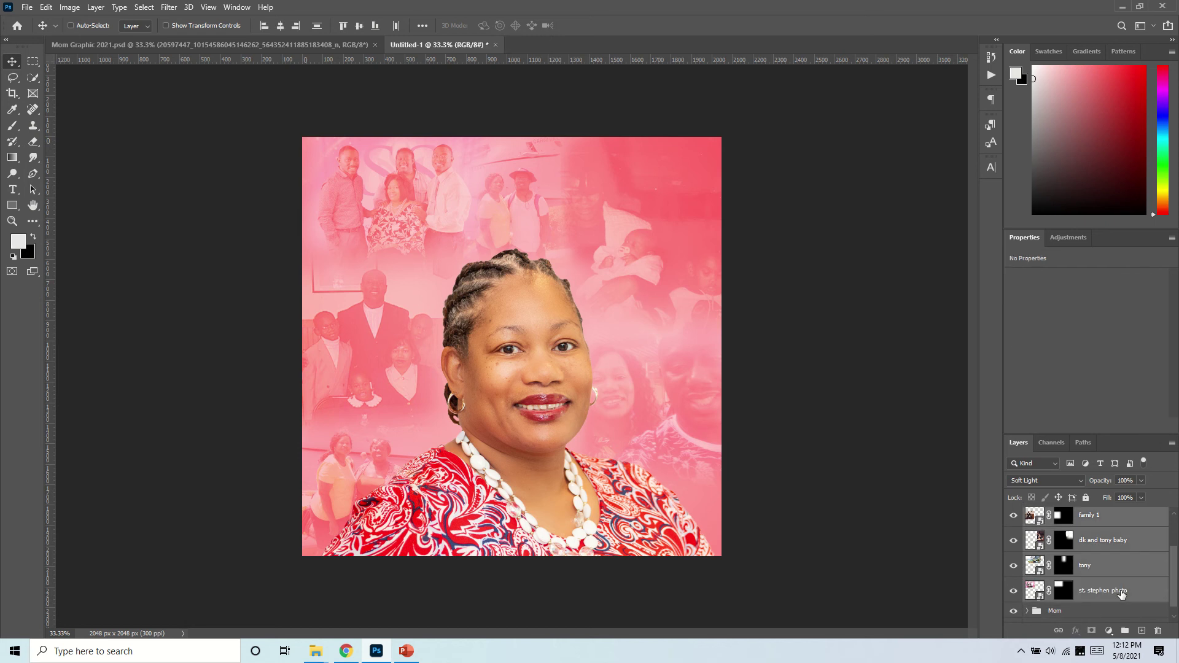
{"action": "key", "text": "ctrl+g"}
{"action": "double_click", "coordinate": [1058, 516]}
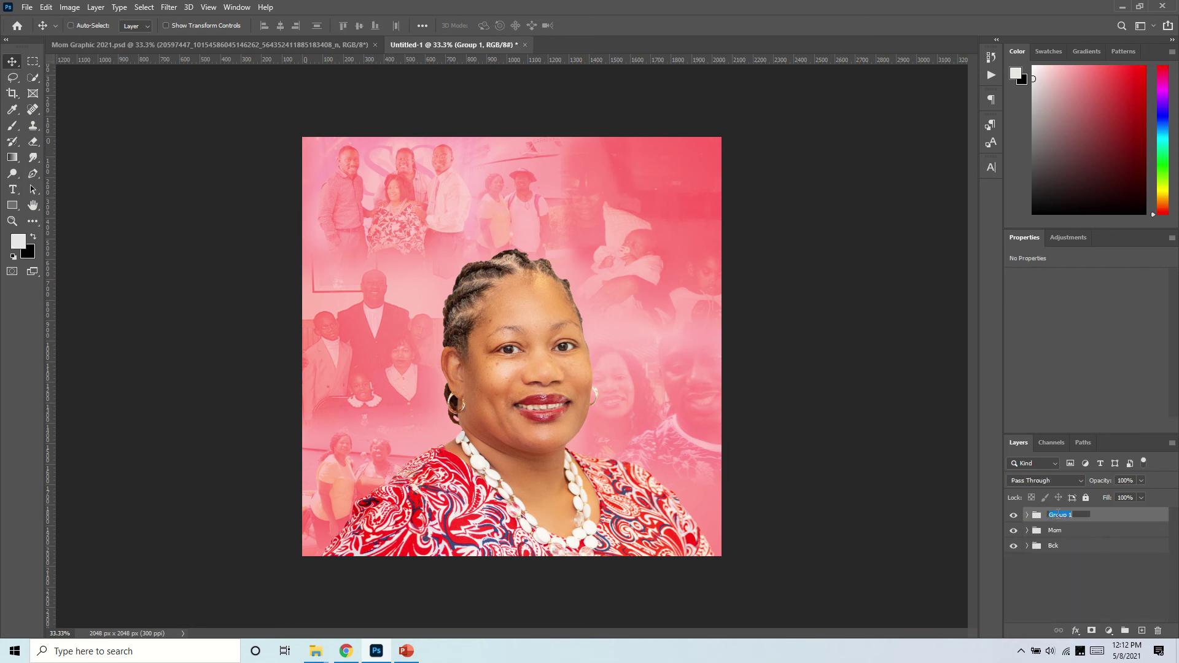
{"action": "type", "text": "Photos"}
{"action": "key", "text": "Return"}
- Place the flower-png-17937 image as an embedded object above the Photos group
{"action": "left_click", "coordinate": [27, 7]}
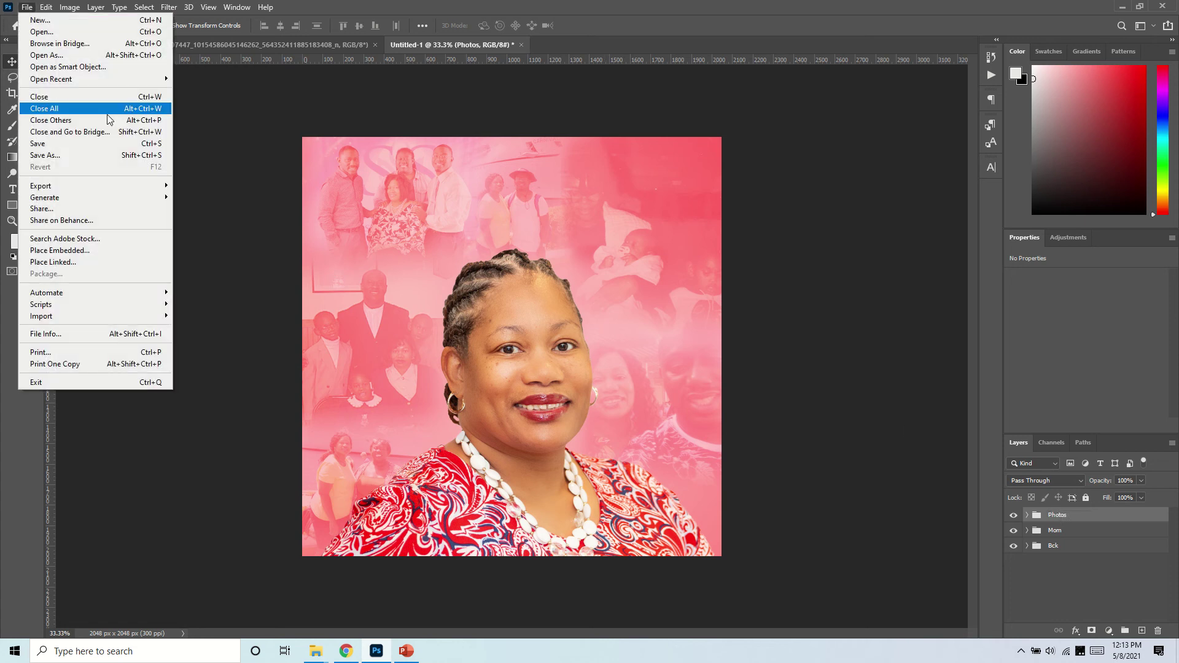
{"action": "left_click", "coordinate": [105, 250]}
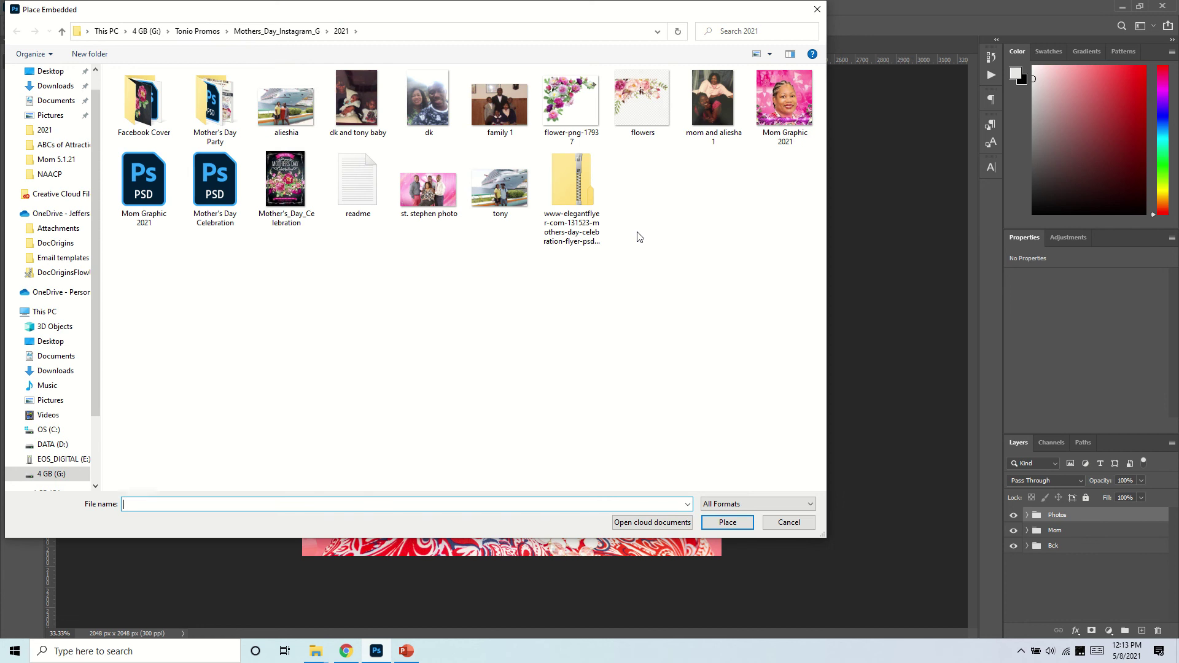
{"action": "left_click", "coordinate": [571, 113]}
{"action": "left_click", "coordinate": [726, 526]}
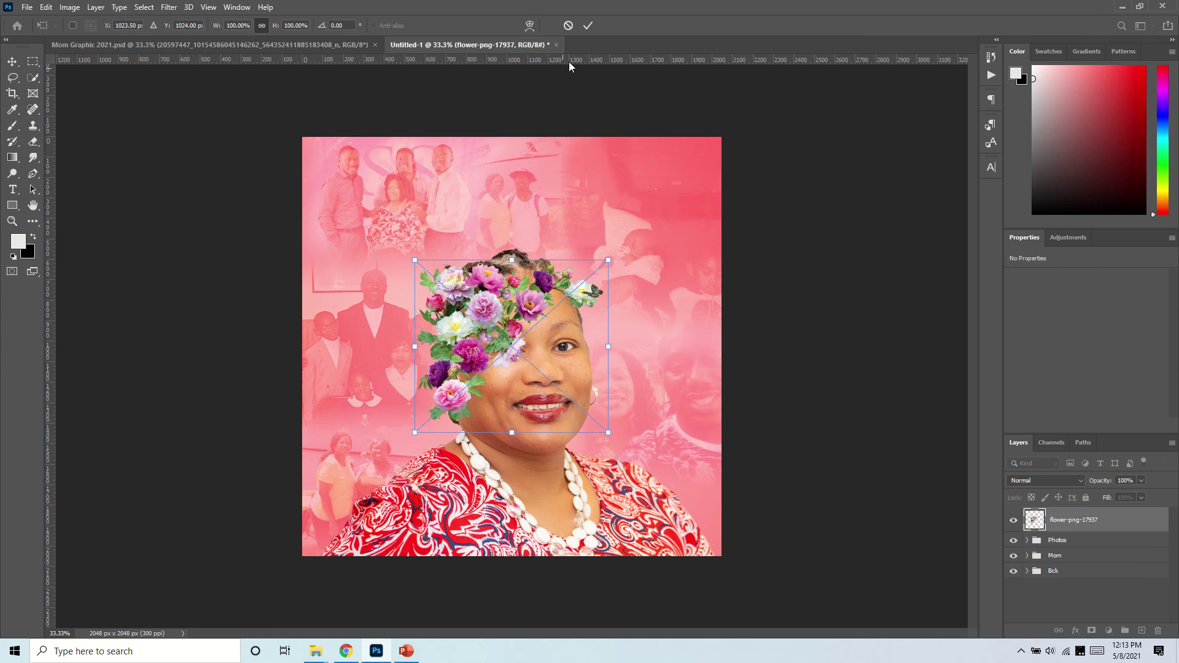
{"action": "left_click", "coordinate": [588, 25]}
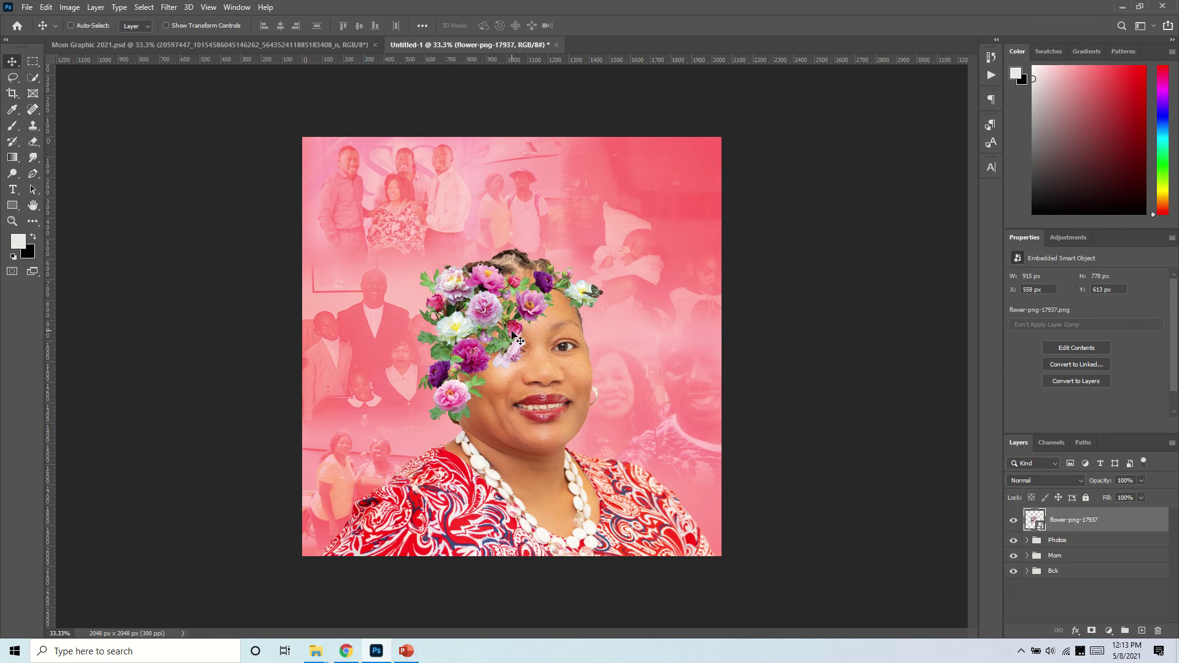
- Rotate the flowers 180°, enlarge them to about 120%, and fit them into the canvas's lower-right corner
{"action": "key", "text": "ctrl+t"}
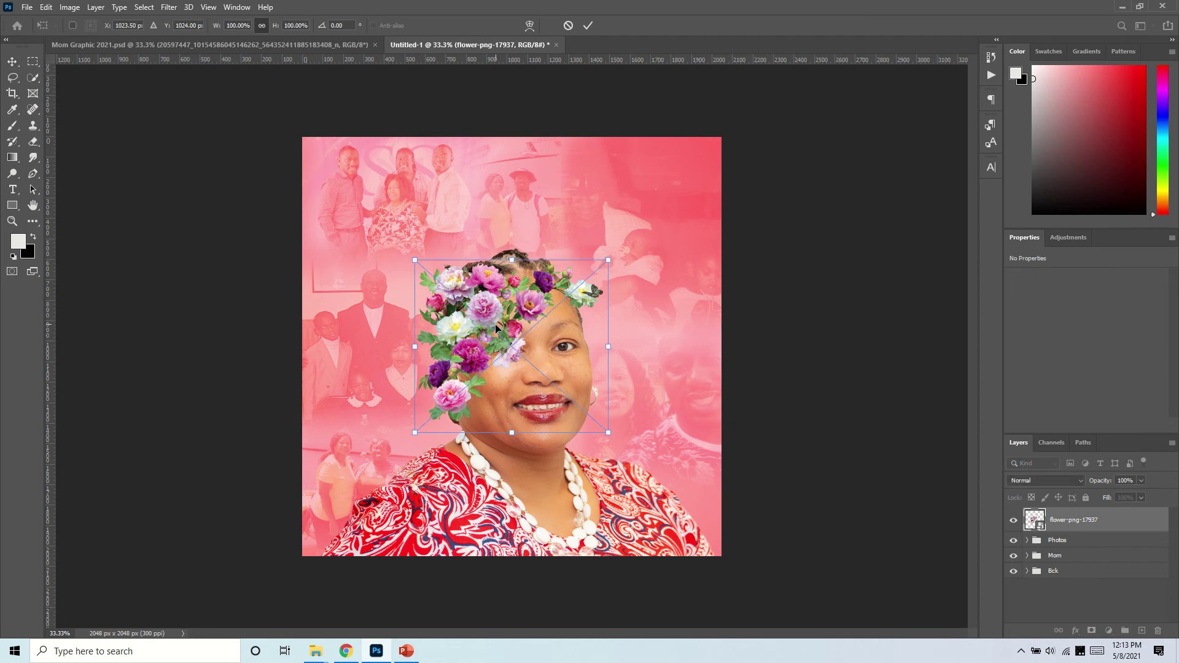
{"action": "right_click", "coordinate": [496, 327]}
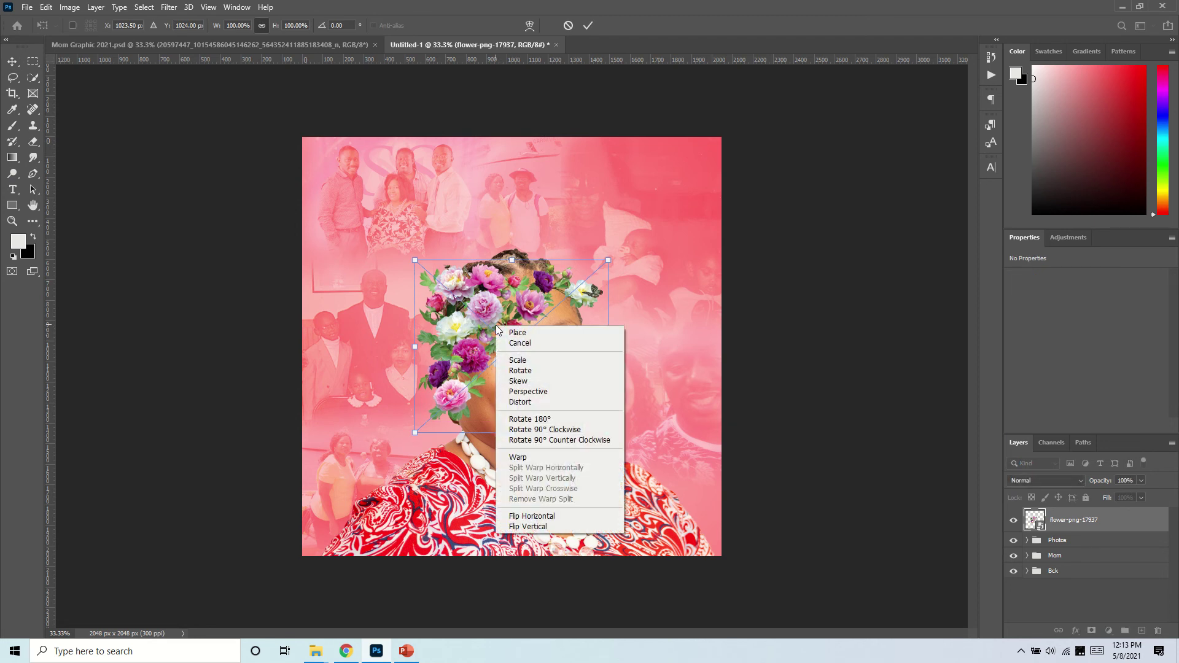
{"action": "left_click", "coordinate": [547, 422]}
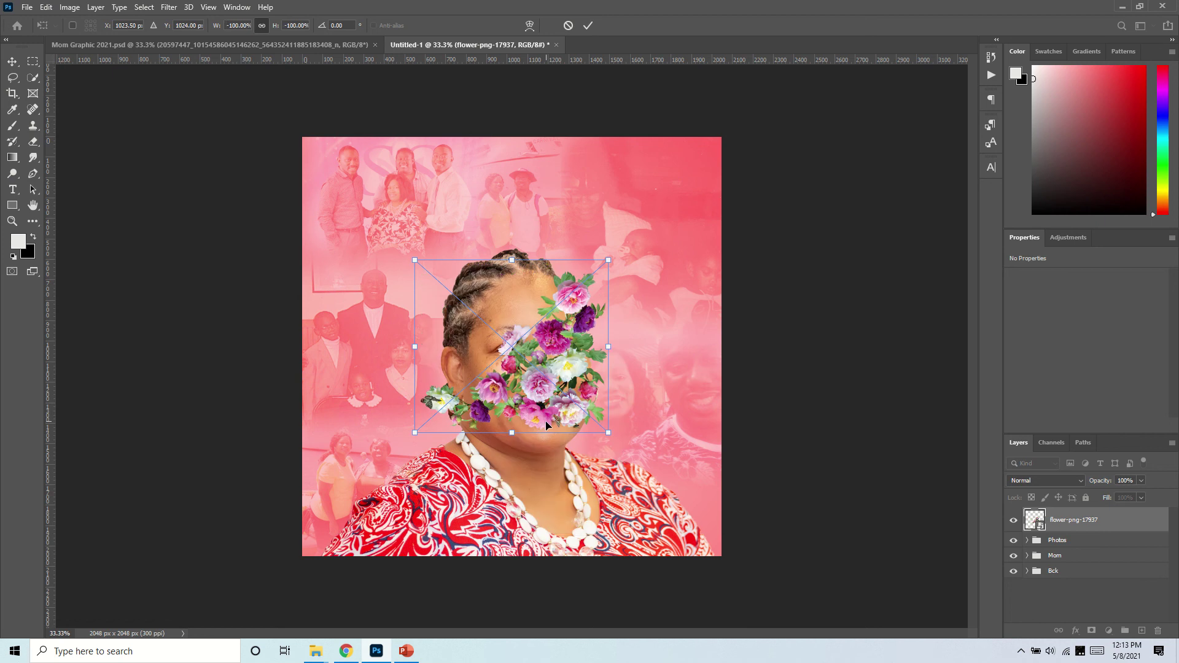
{"action": "left_click_drag", "start_coordinate": [561, 373], "coordinate": [696, 525]}
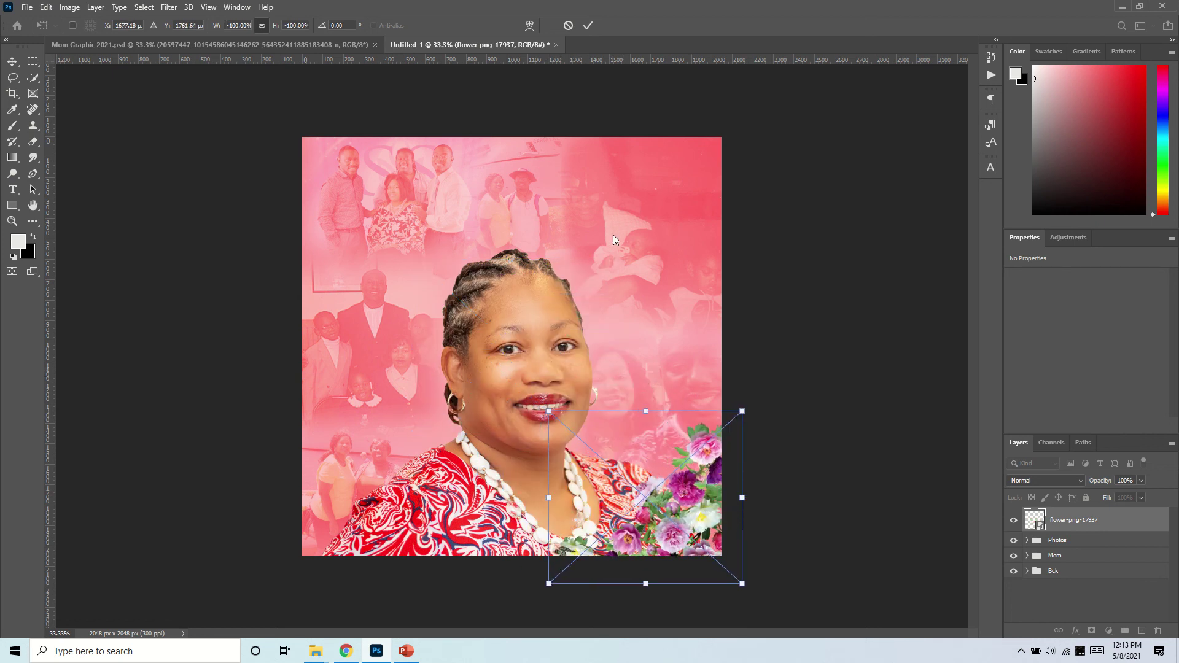
{"action": "left_click_drag", "start_coordinate": [550, 416], "coordinate": [500, 393]}
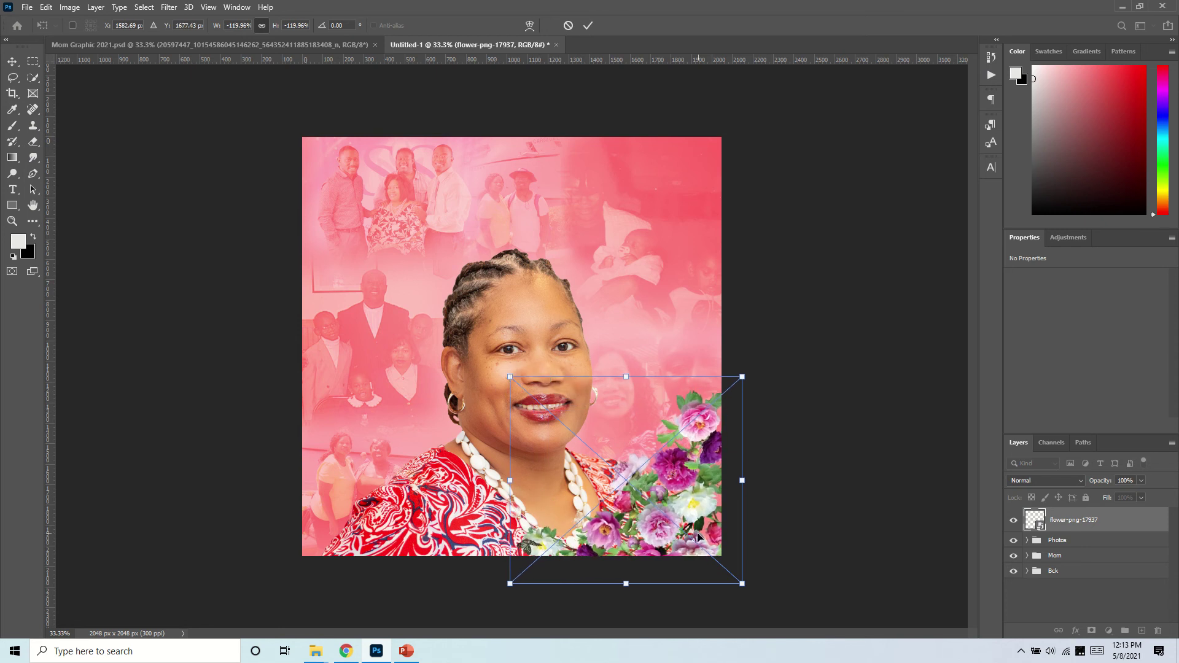
{"action": "mouse_move", "coordinate": [700, 537]}
{"action": "left_mouse_down"}
{"action": "mouse_move", "coordinate": [685, 530]}
{"action": "mouse_move", "coordinate": [694, 535]}
{"action": "left_mouse_up"}
{"action": "left_click", "coordinate": [587, 25]}
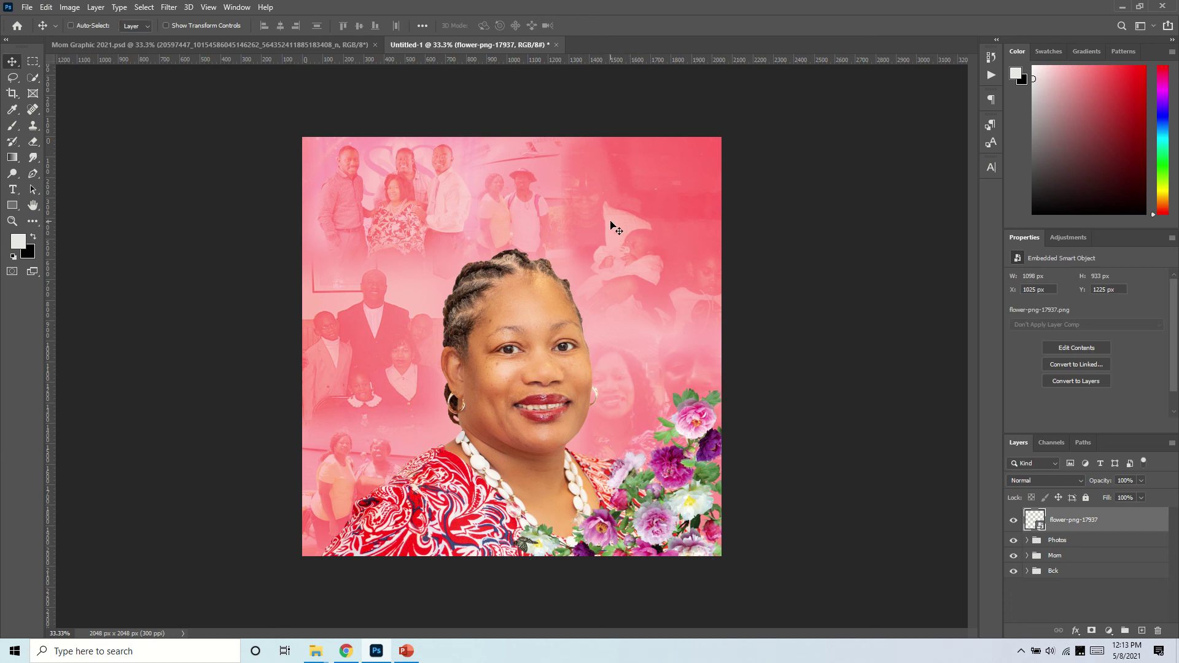
- Move the baby photo and the dk photo up above the flowers, then collapse the Photos group
{"action": "right_click", "coordinate": [612, 205]}
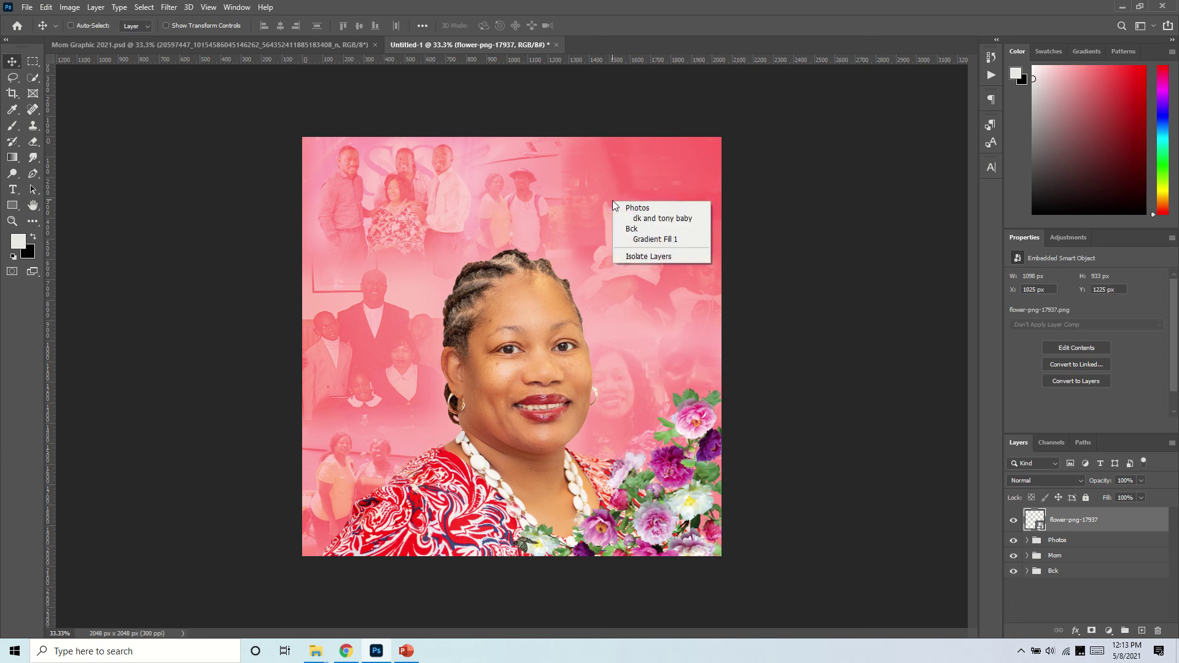
{"action": "left_click", "coordinate": [644, 218]}
{"action": "left_click_drag", "start_coordinate": [652, 235], "coordinate": [652, 216]}
{"action": "right_click", "coordinate": [641, 382]}
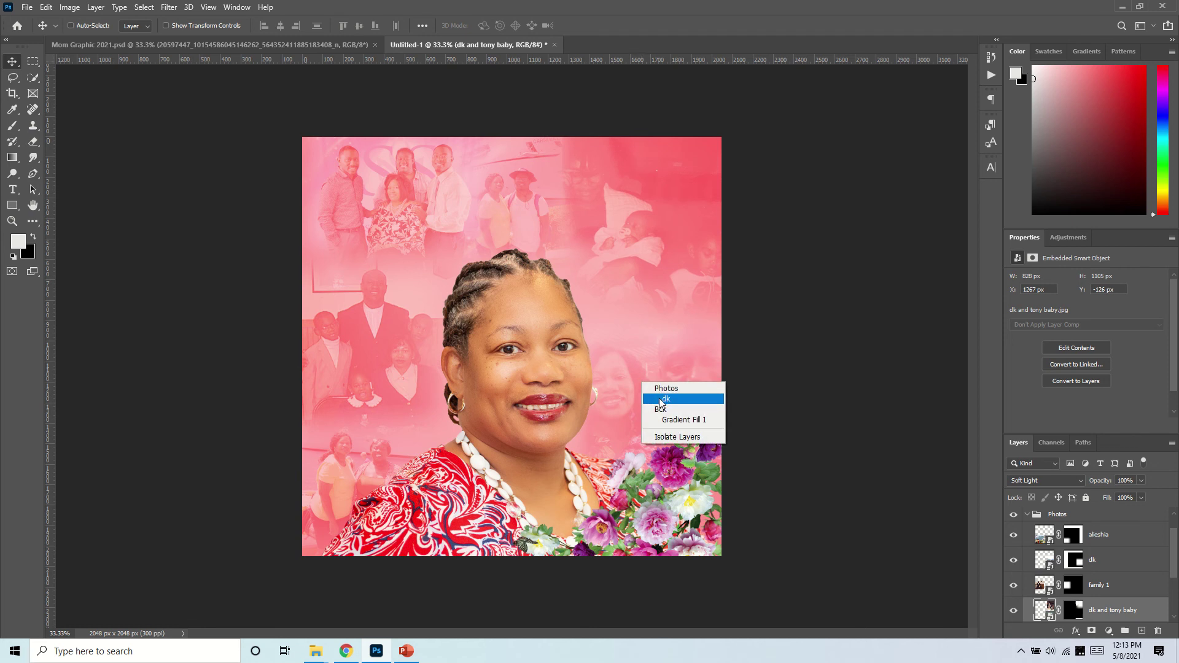
{"action": "left_click", "coordinate": [661, 399]}
{"action": "left_click_drag", "start_coordinate": [660, 430], "coordinate": [661, 378]}
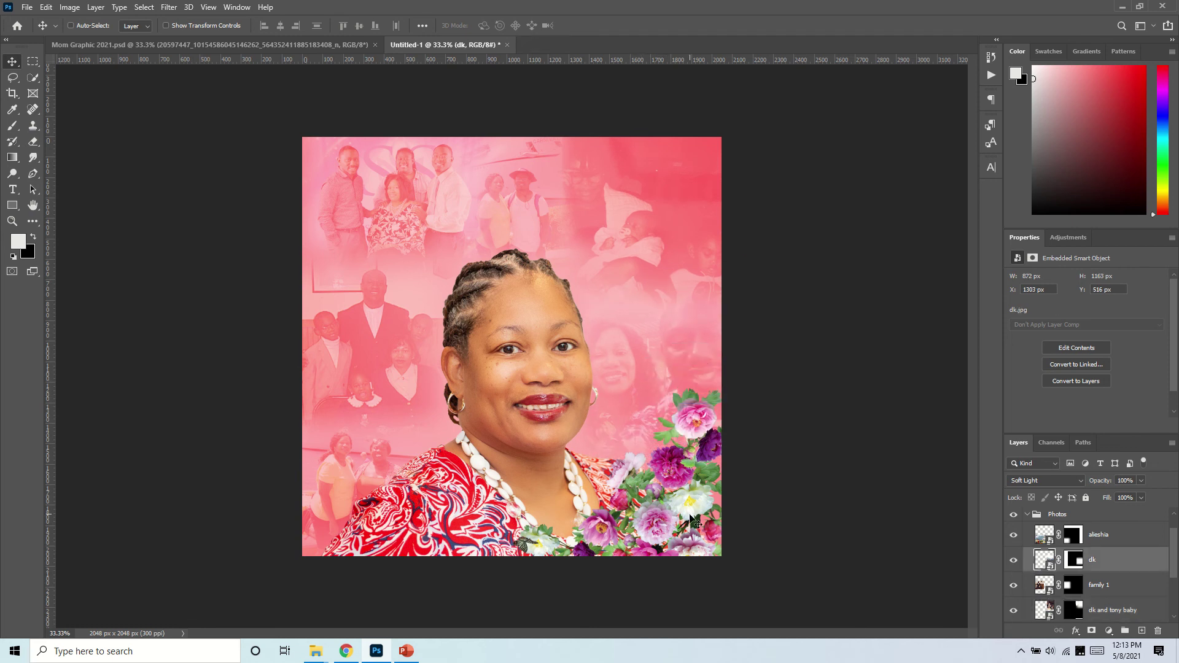
{"action": "left_click", "coordinate": [1028, 515]}
{"action": "left_click", "coordinate": [1068, 521]}
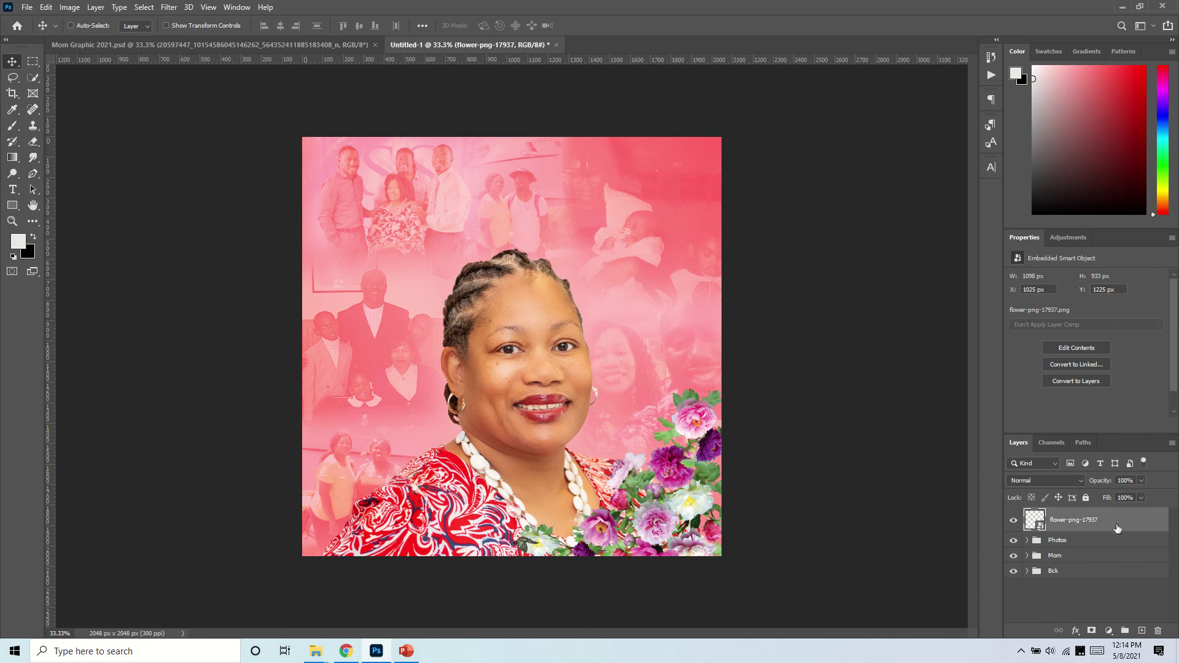
{"action": "right_click", "coordinate": [1060, 521]}
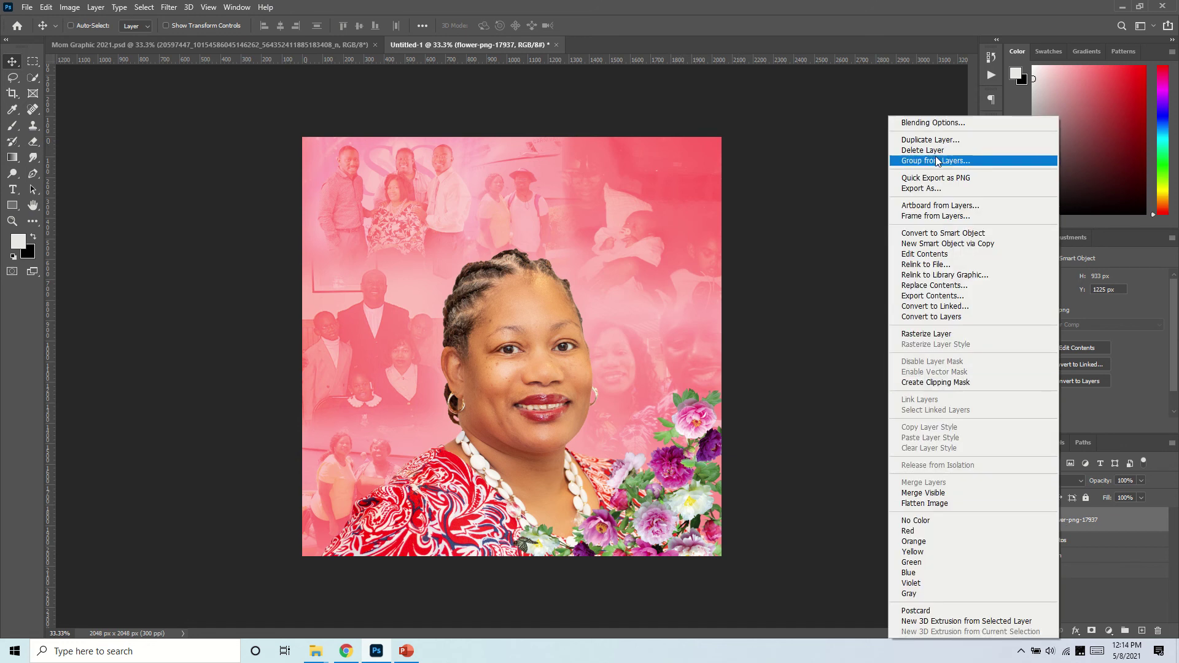
{"action": "left_click", "coordinate": [931, 140]}
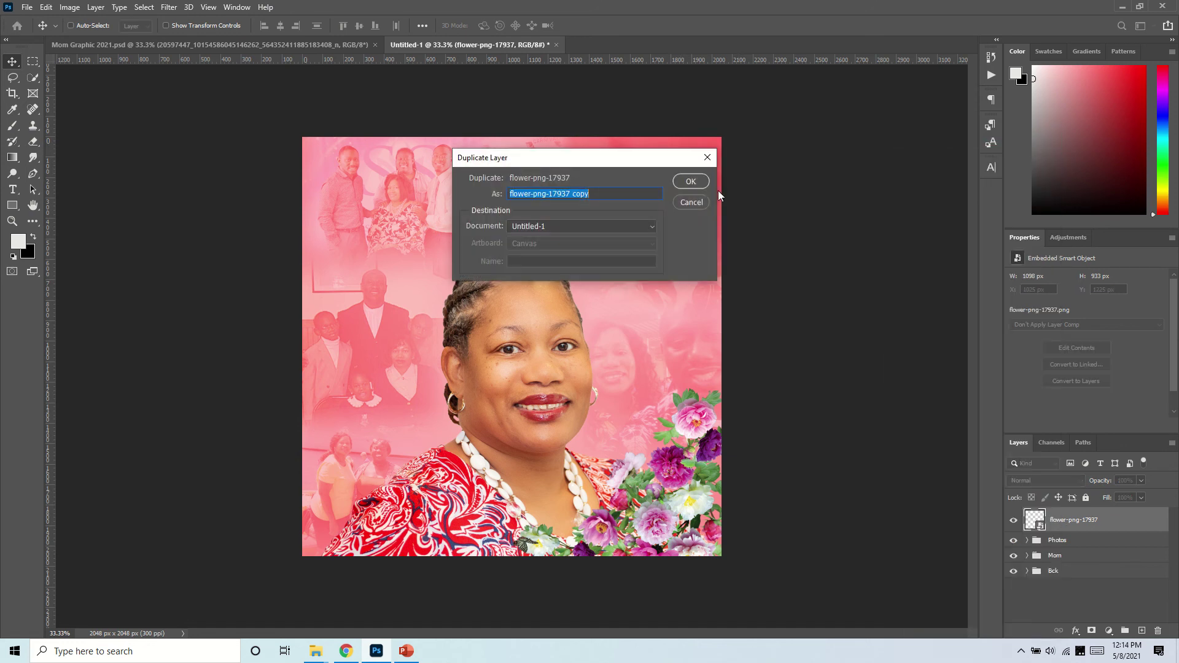
{"action": "left_click", "coordinate": [688, 183]}
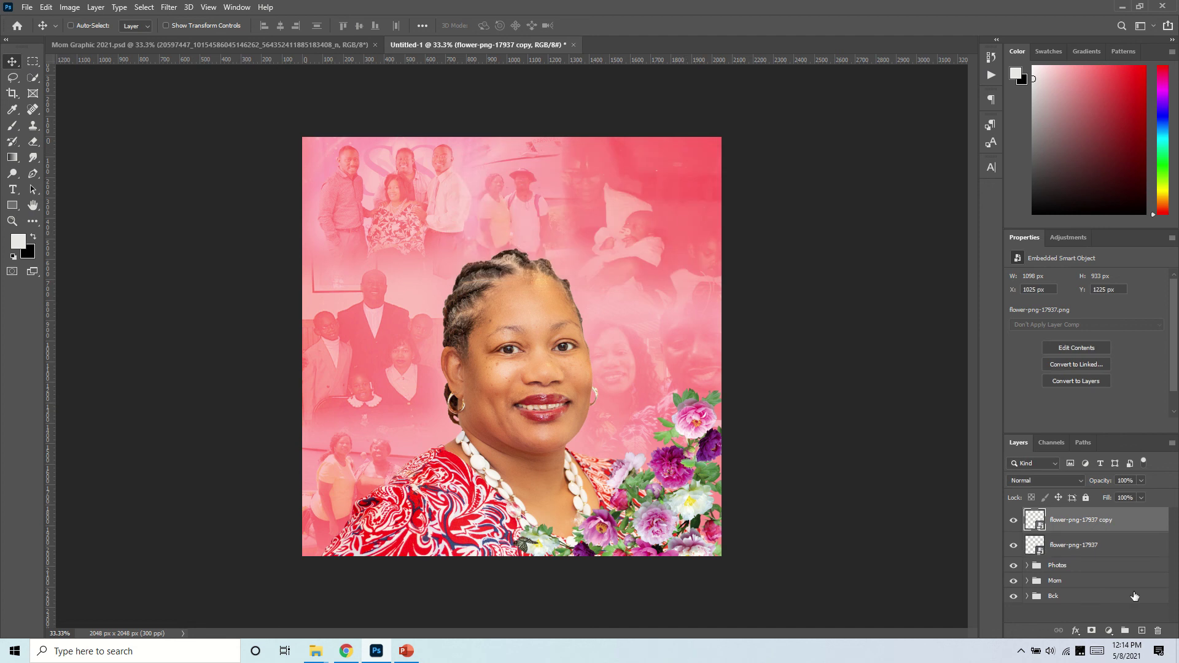
{"action": "left_click", "coordinate": [1014, 521]}
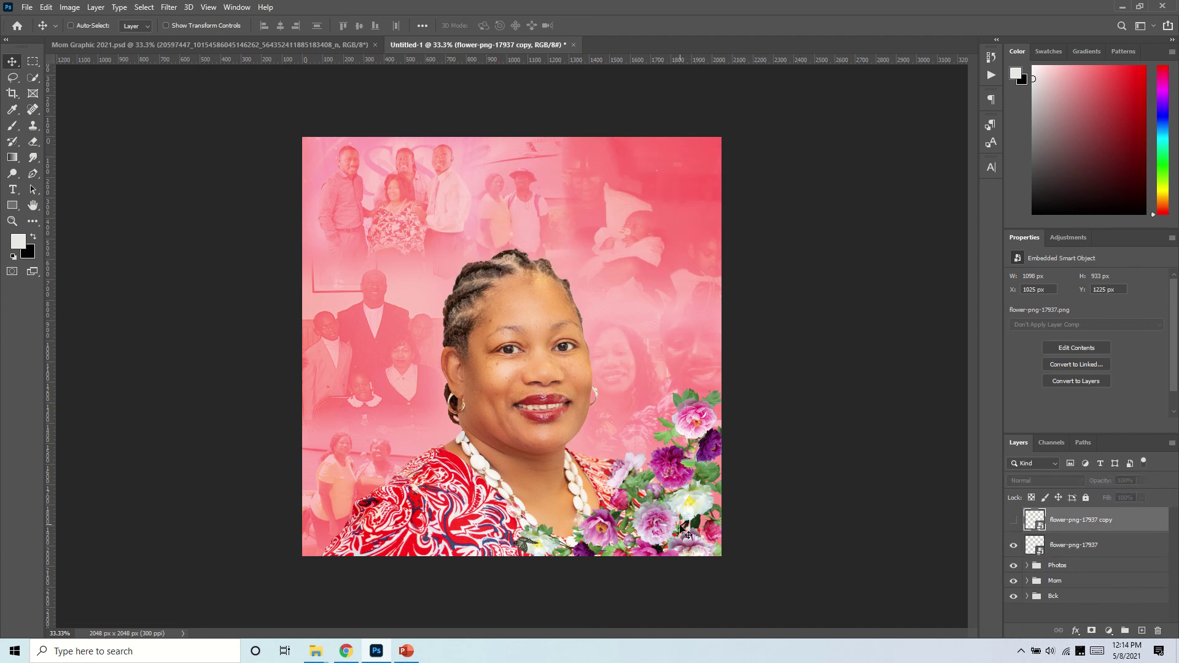
{"action": "left_click_drag", "start_coordinate": [683, 530], "coordinate": [591, 506]}
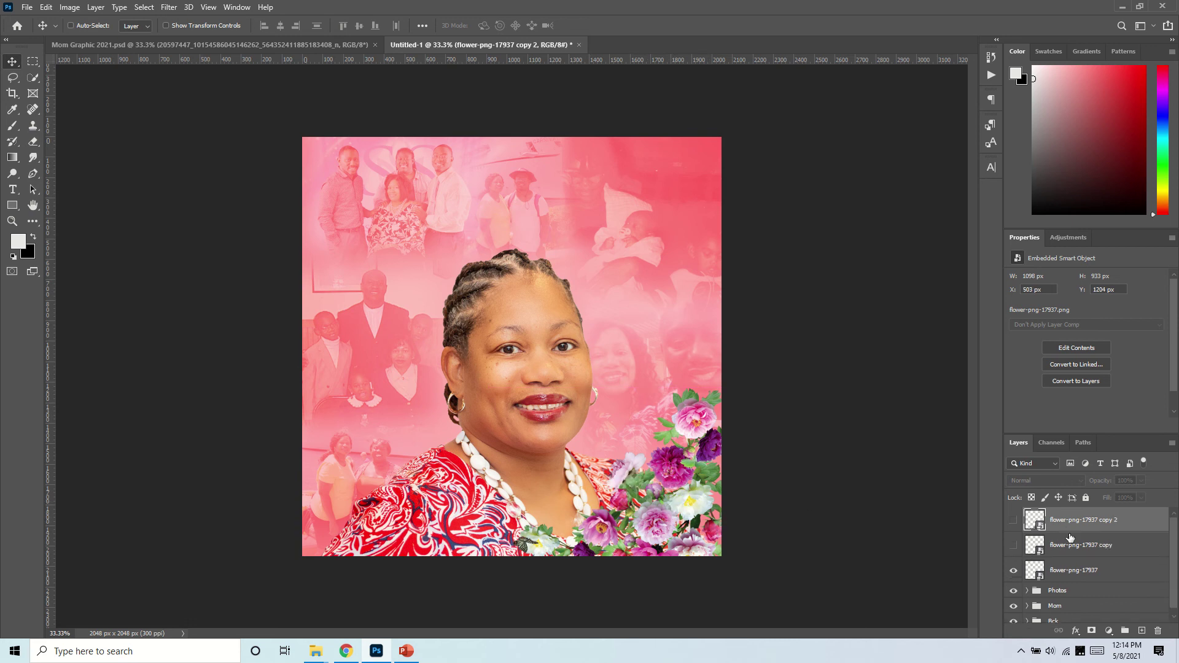
{"action": "left_click", "coordinate": [1088, 547], "text": "shift"}
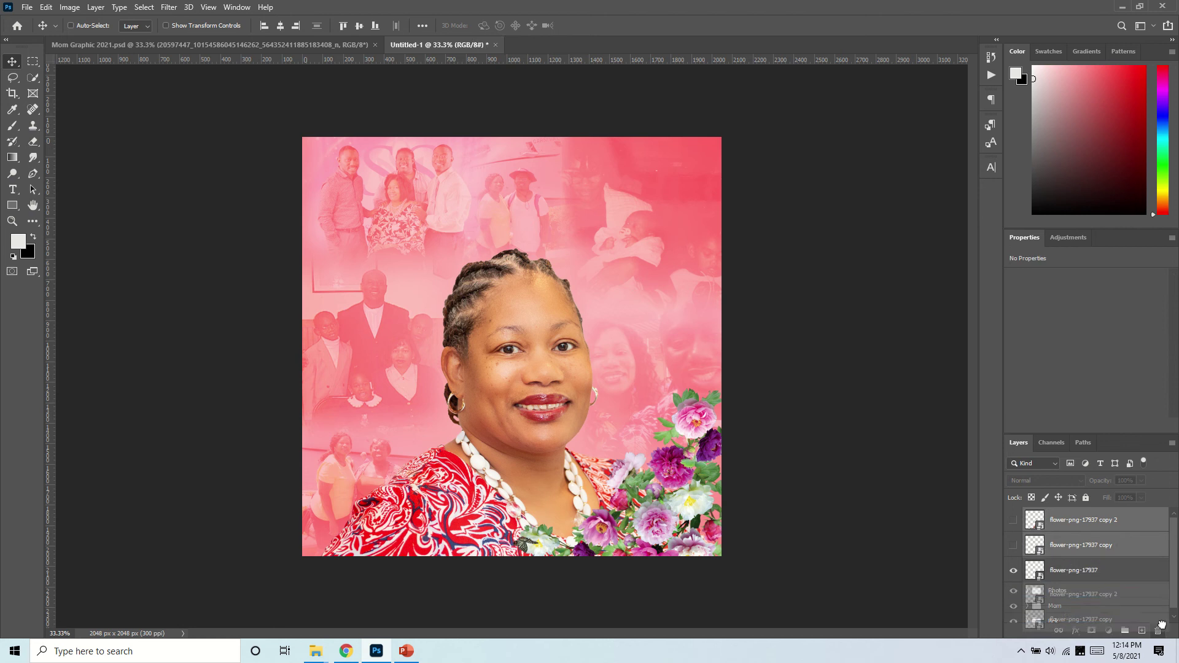
{"action": "key", "text": "Delete"}
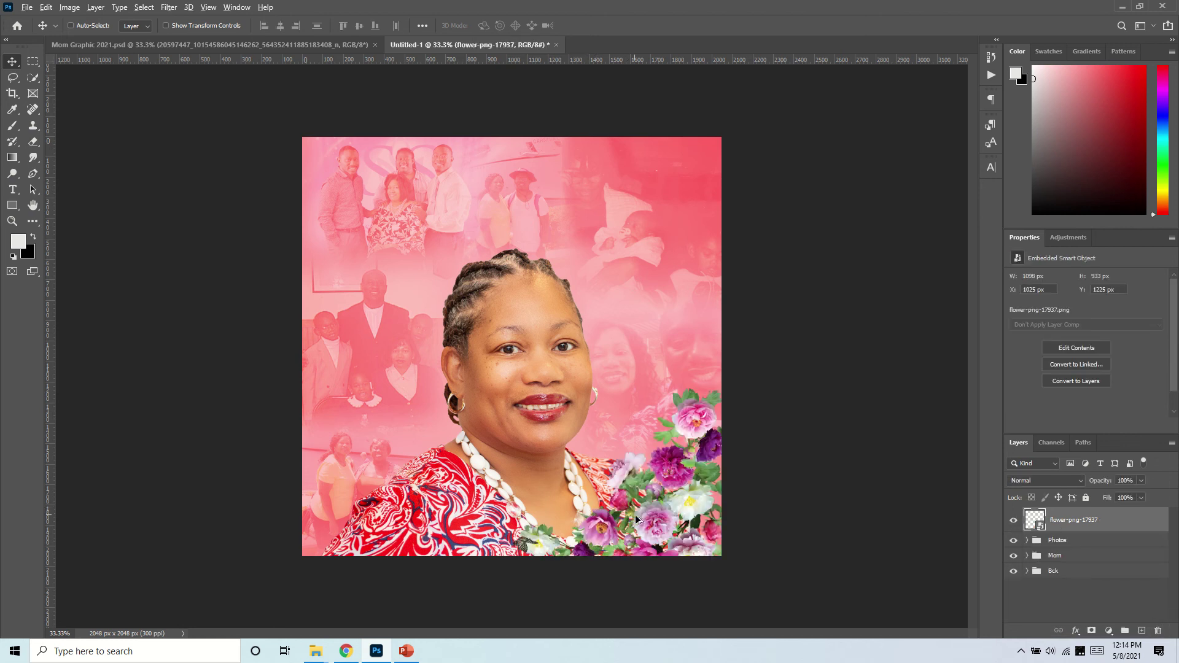
- Duplicate the flowers into the canvas's lower-left corner, flip the copy horizontally, and adjust its position over the corner
{"action": "left_click_drag", "start_coordinate": [670, 512], "coordinate": [406, 502]}
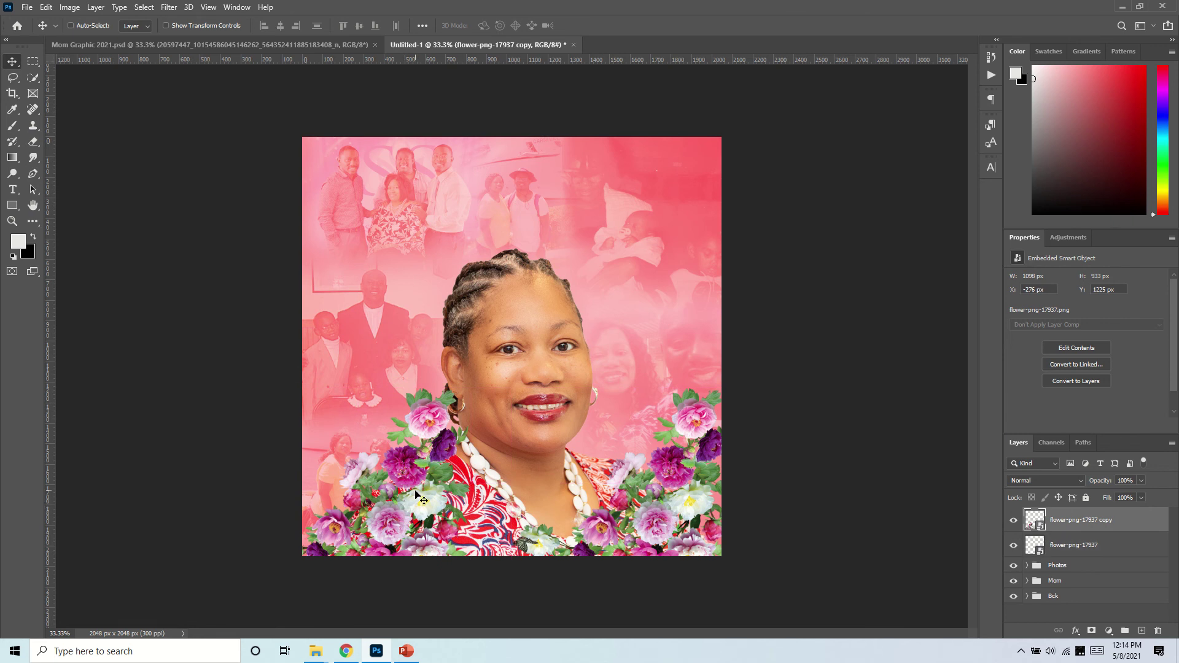
{"action": "key", "text": "ctrl+t"}
{"action": "right_click", "coordinate": [402, 488]}
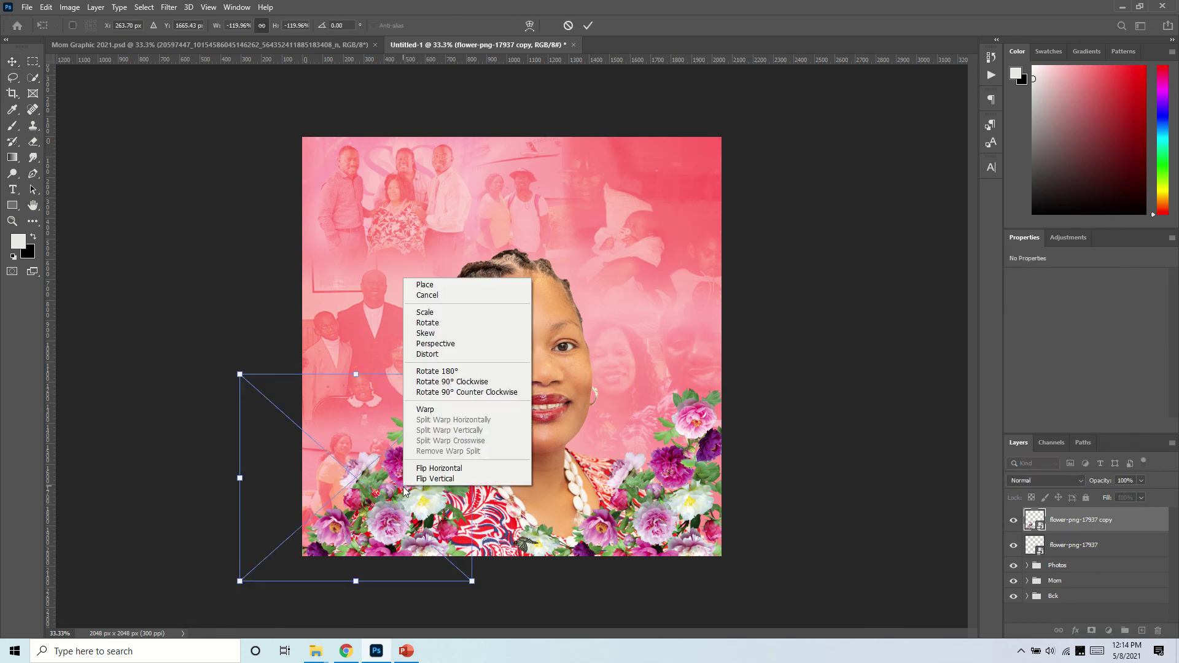
{"action": "left_click", "coordinate": [467, 469]}
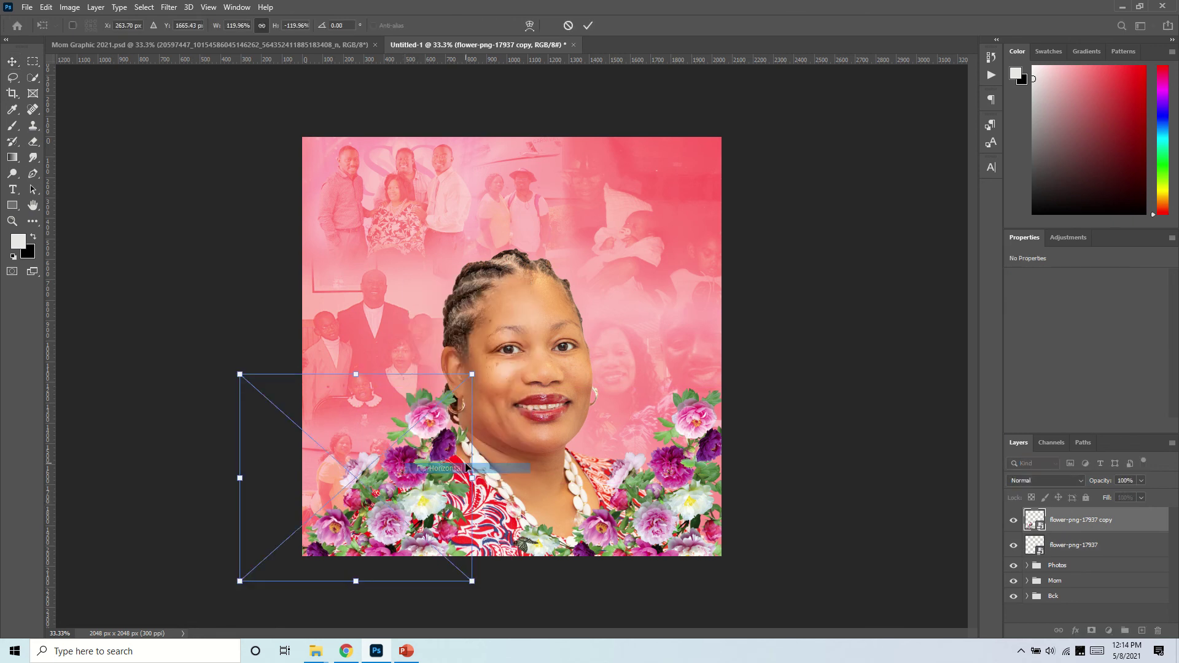
{"action": "left_click", "coordinate": [588, 25]}
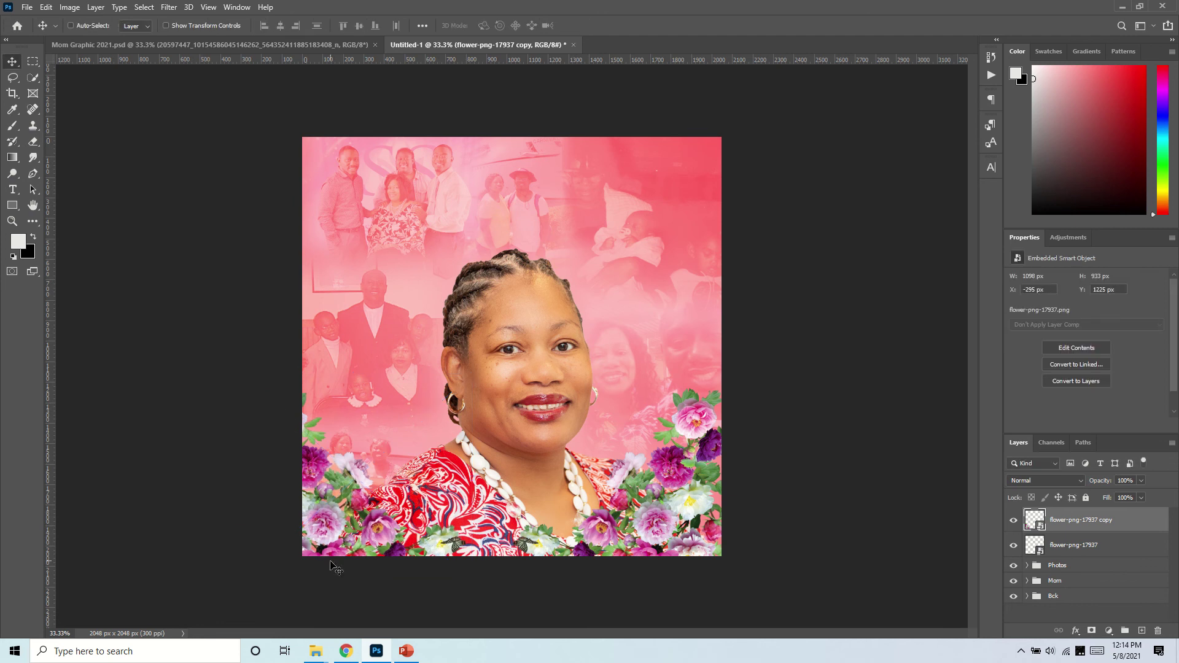
{"action": "left_click_drag", "start_coordinate": [258, 505], "coordinate": [330, 514]}
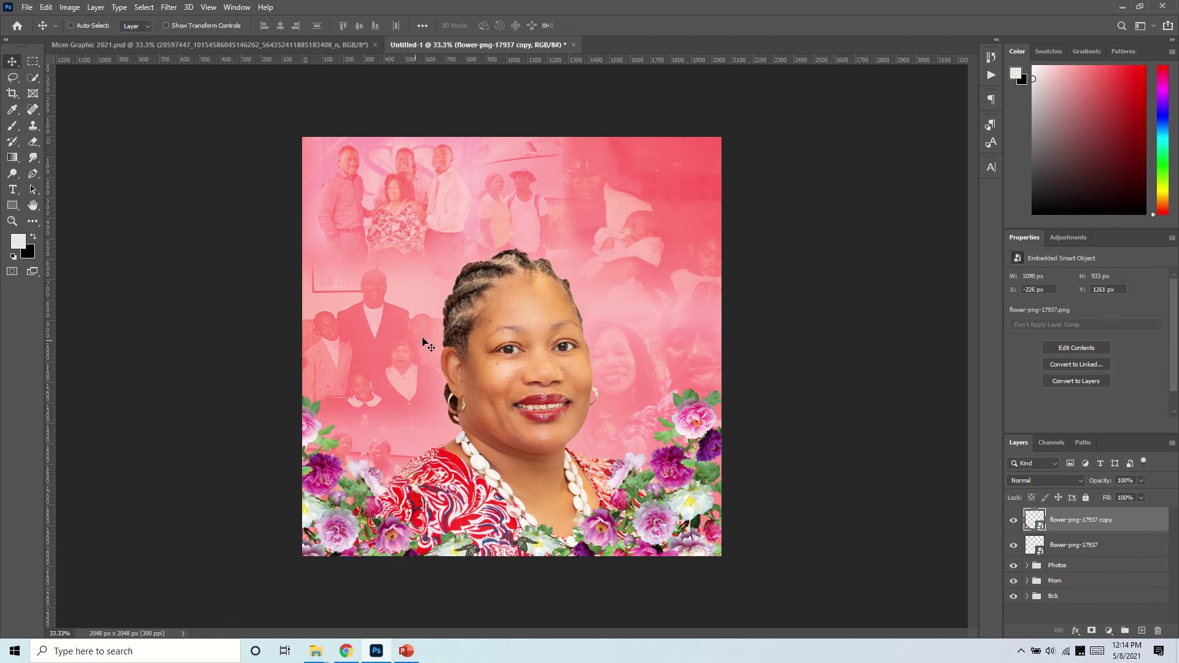
- Shift the family 1 photo and the photo of two women below it slightly upward above the lower-left flowers
{"action": "right_click", "coordinate": [365, 325]}
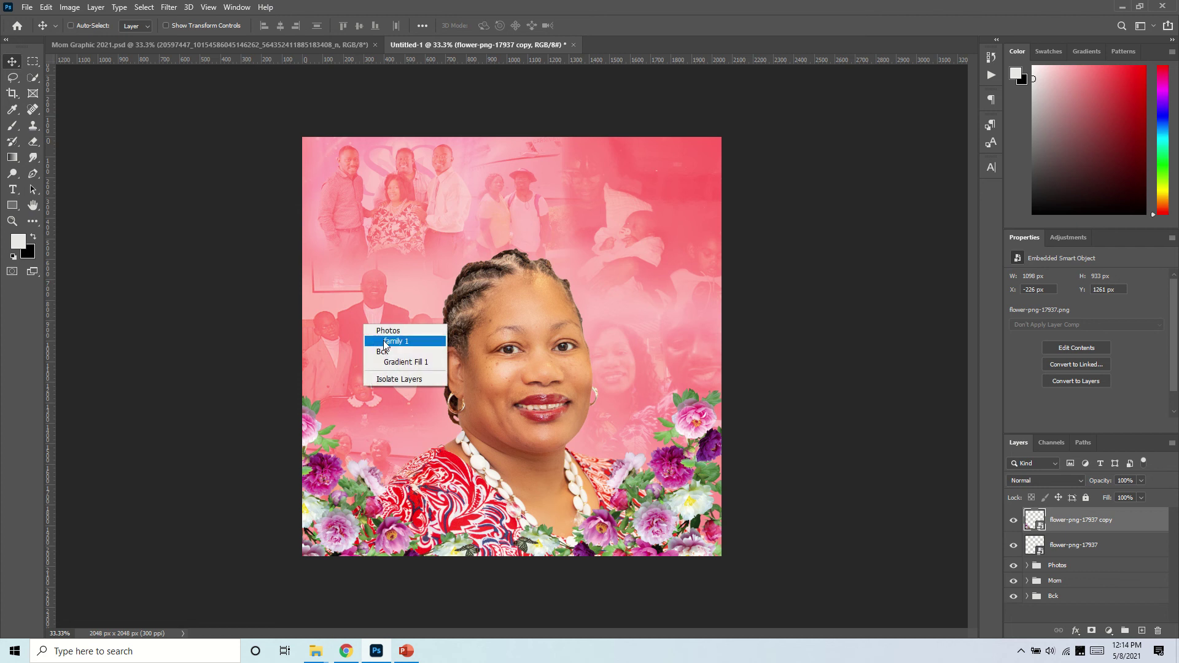
{"action": "left_click", "coordinate": [384, 341]}
{"action": "left_click_drag", "start_coordinate": [387, 342], "coordinate": [381, 318]}
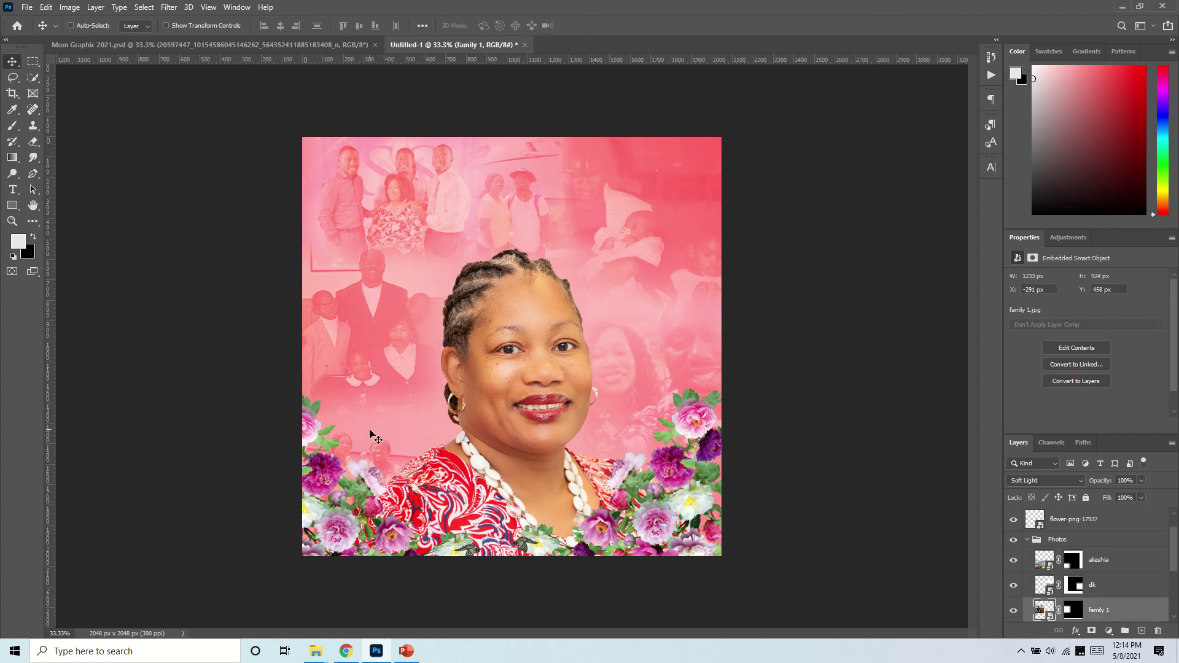
{"action": "right_click", "coordinate": [370, 430]}
{"action": "left_click", "coordinate": [389, 447]}
{"action": "left_click_drag", "start_coordinate": [389, 448], "coordinate": [396, 425]}
- Shift the lower-right flowers slightly outward and the lower-left flowers slightly inward to balance the two corners
{"action": "right_click", "coordinate": [644, 491]}
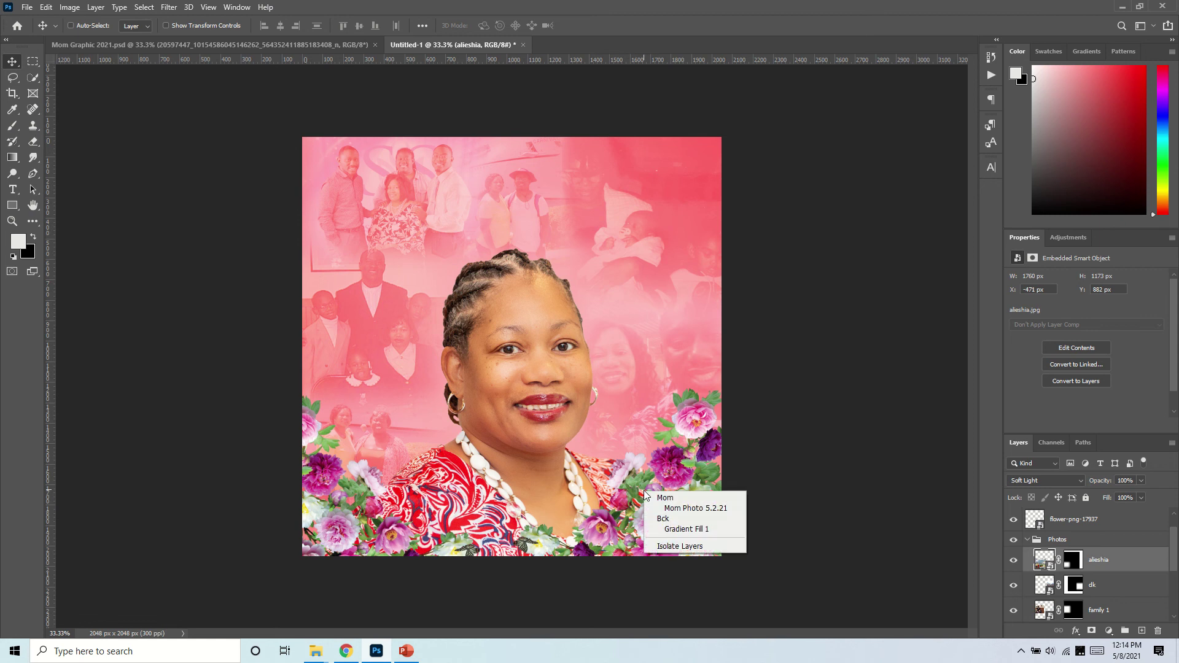
{"action": "right_click", "coordinate": [694, 462]}
{"action": "right_click", "coordinate": [694, 462]}
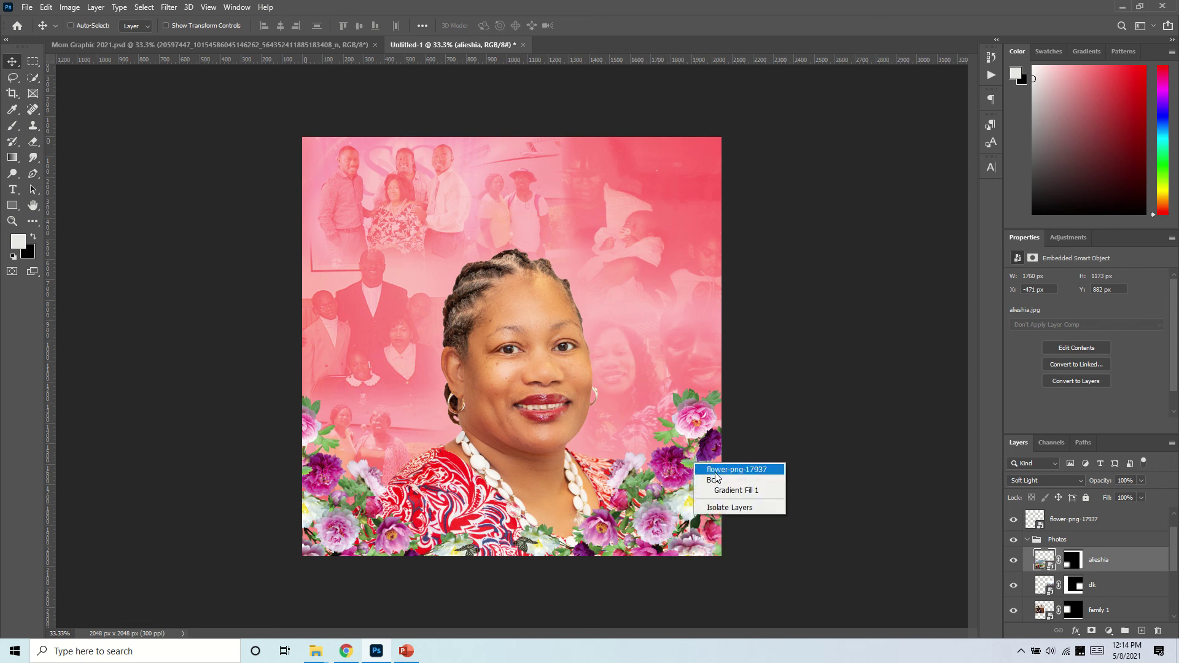
{"action": "left_click", "coordinate": [715, 470]}
{"action": "left_click_drag", "start_coordinate": [686, 485], "coordinate": [698, 487]}
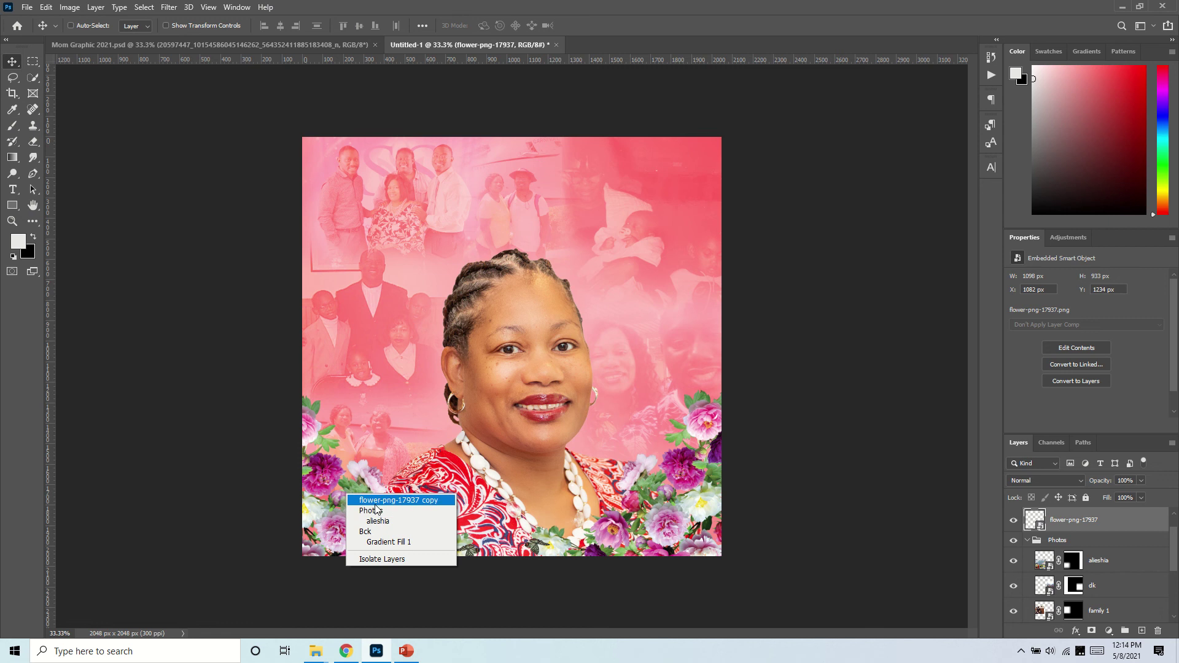
{"action": "left_click", "coordinate": [375, 504]}
{"action": "left_click_drag", "start_coordinate": [375, 504], "coordinate": [411, 513]}
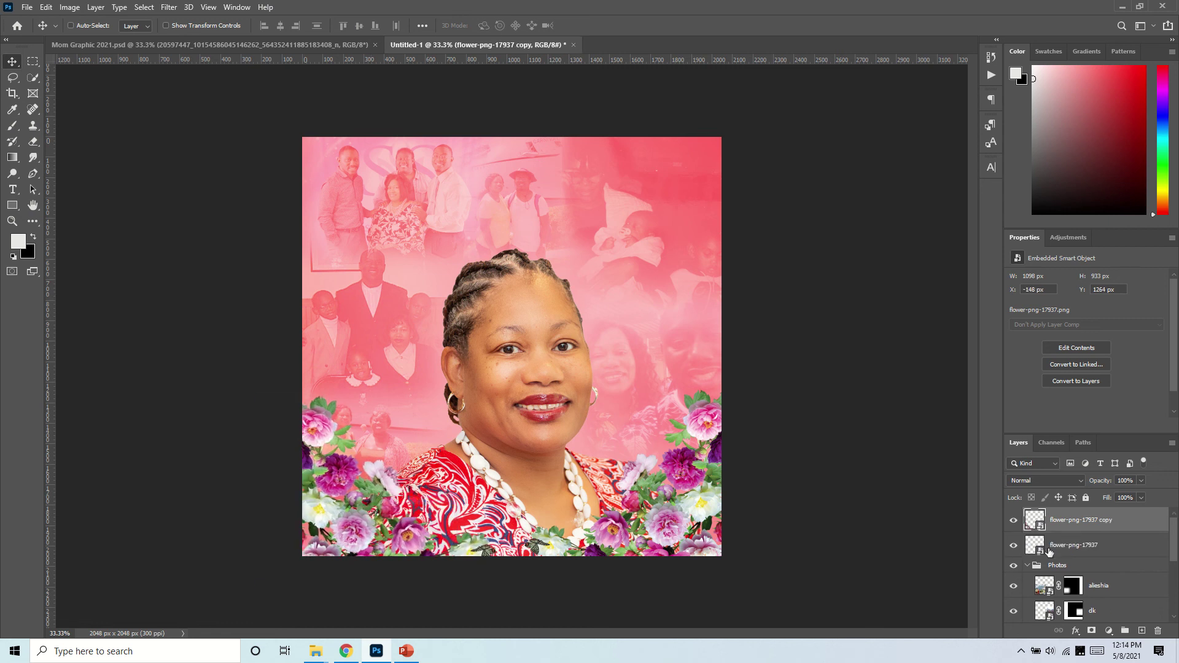
- Group the two flower layers, name the group Flowers, and shift it slightly to the right on the canvas
{"action": "left_click", "coordinate": [1047, 549], "text": "shift"}
{"action": "key", "text": "ctrl+g"}
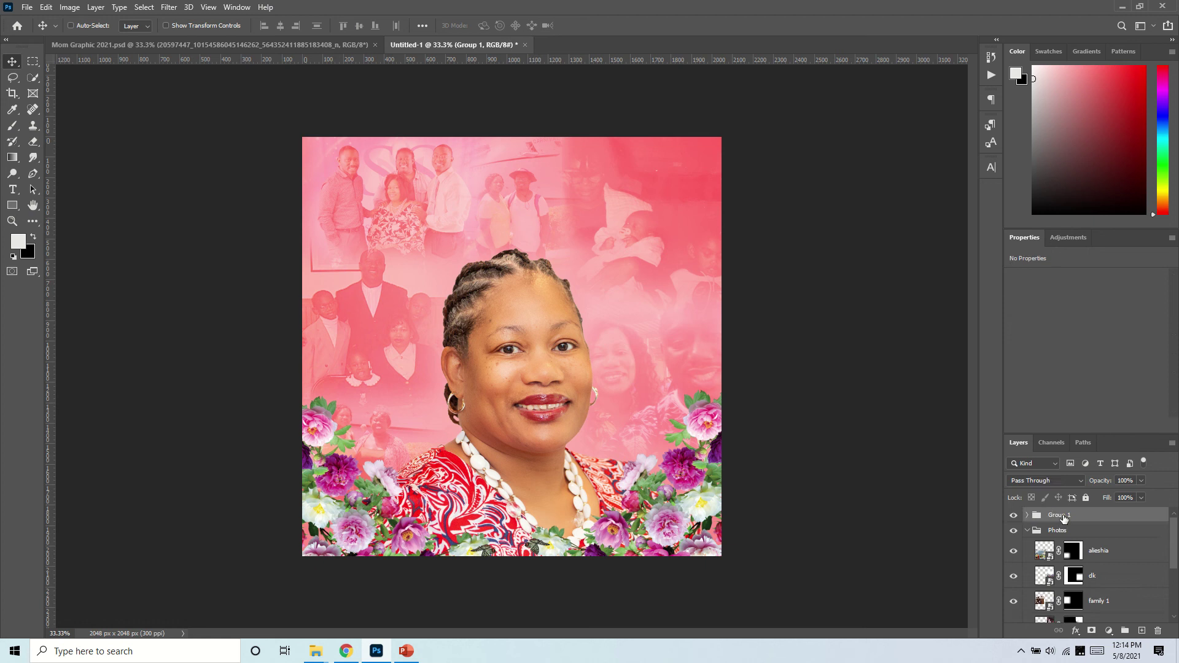
{"action": "double_click", "coordinate": [1062, 514]}
{"action": "type", "text": "Flowers"}
{"action": "key", "text": "Return"}
{"action": "left_click_drag", "start_coordinate": [689, 505], "coordinate": [717, 478]}
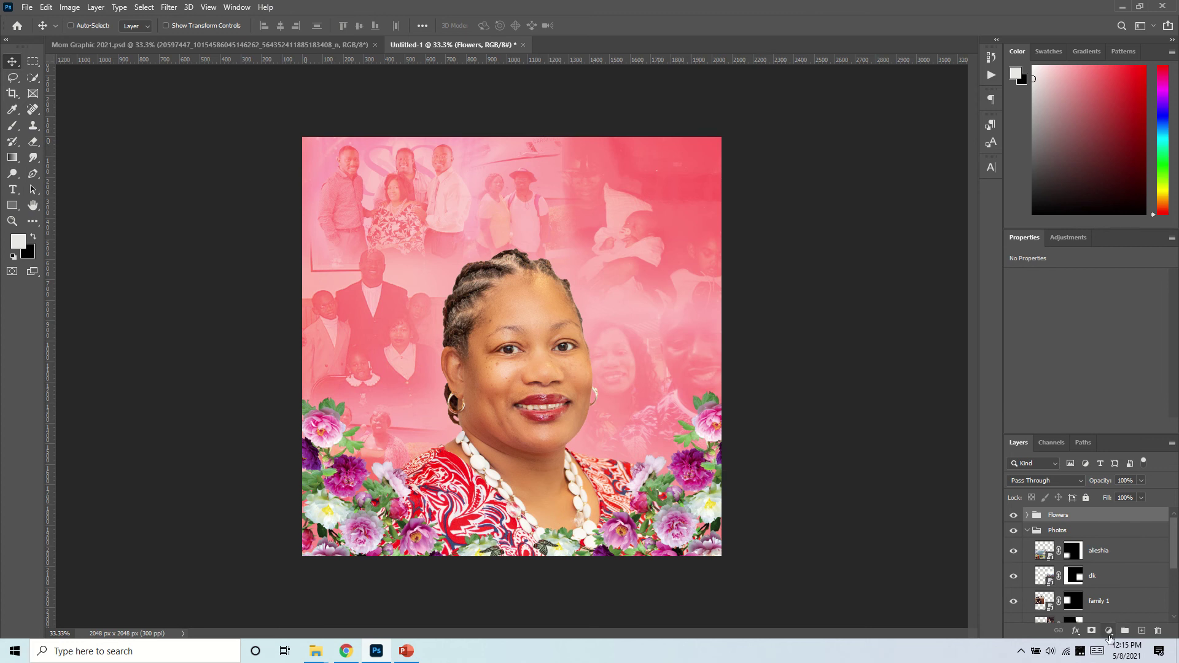
- Add a Curves adjustment clipped to the Flowers group and pull the midtones down to darken the flowers
{"action": "left_click", "coordinate": [1108, 630]}
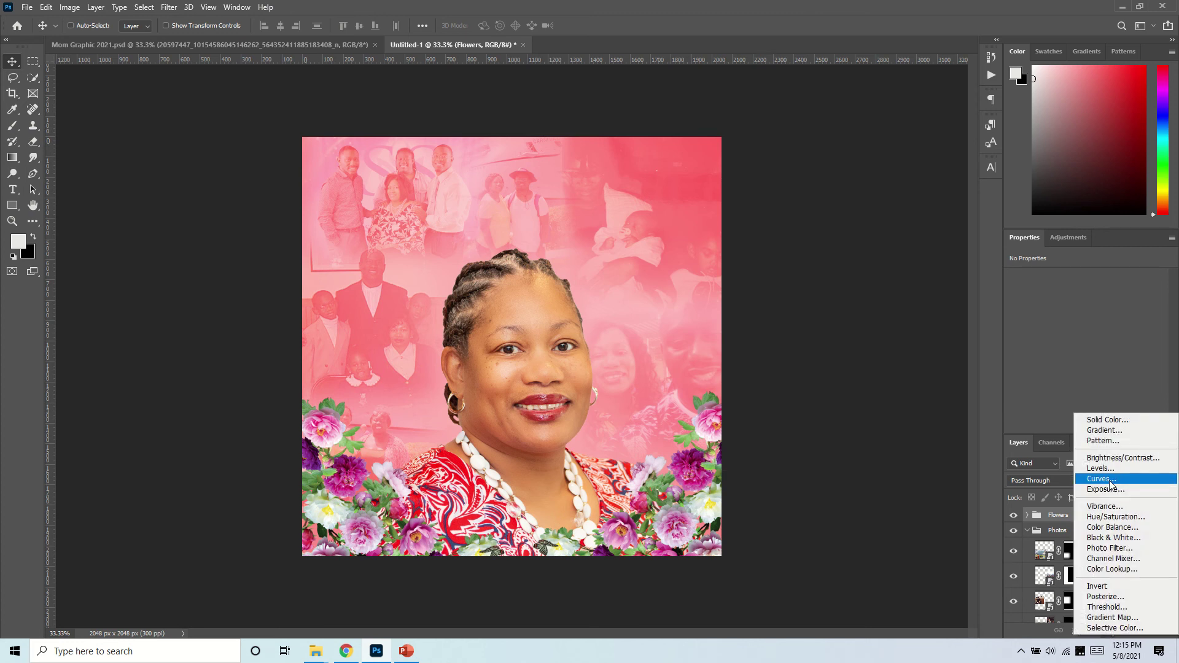
{"action": "left_click", "coordinate": [1110, 485]}
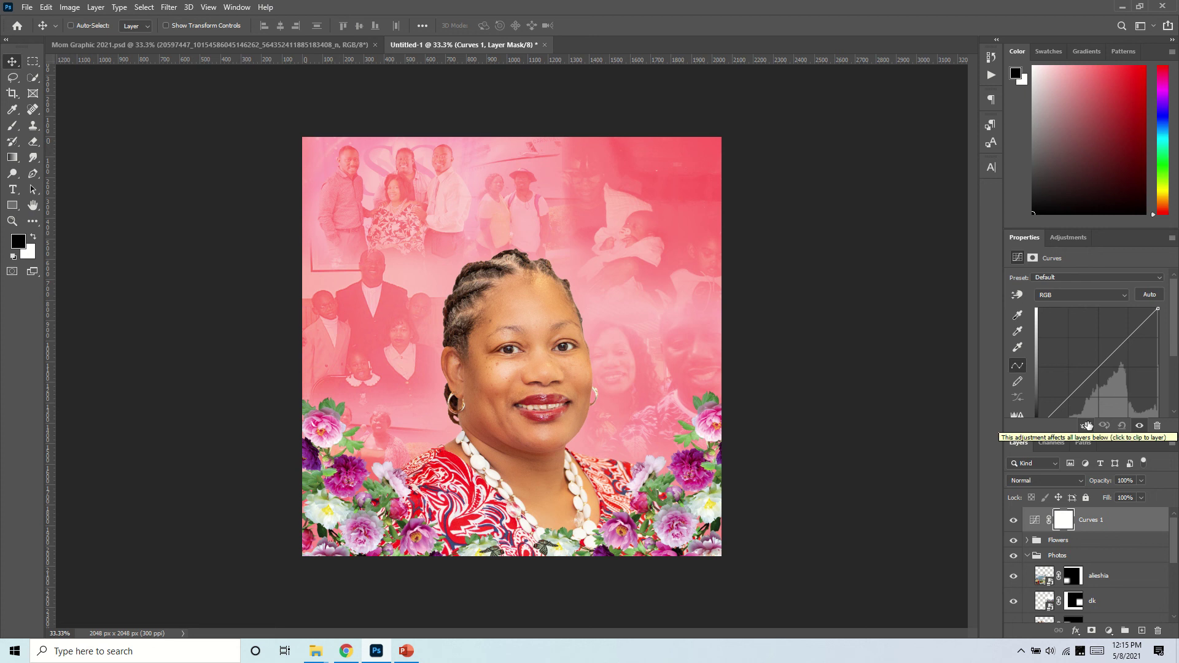
{"action": "left_click", "coordinate": [1087, 426]}
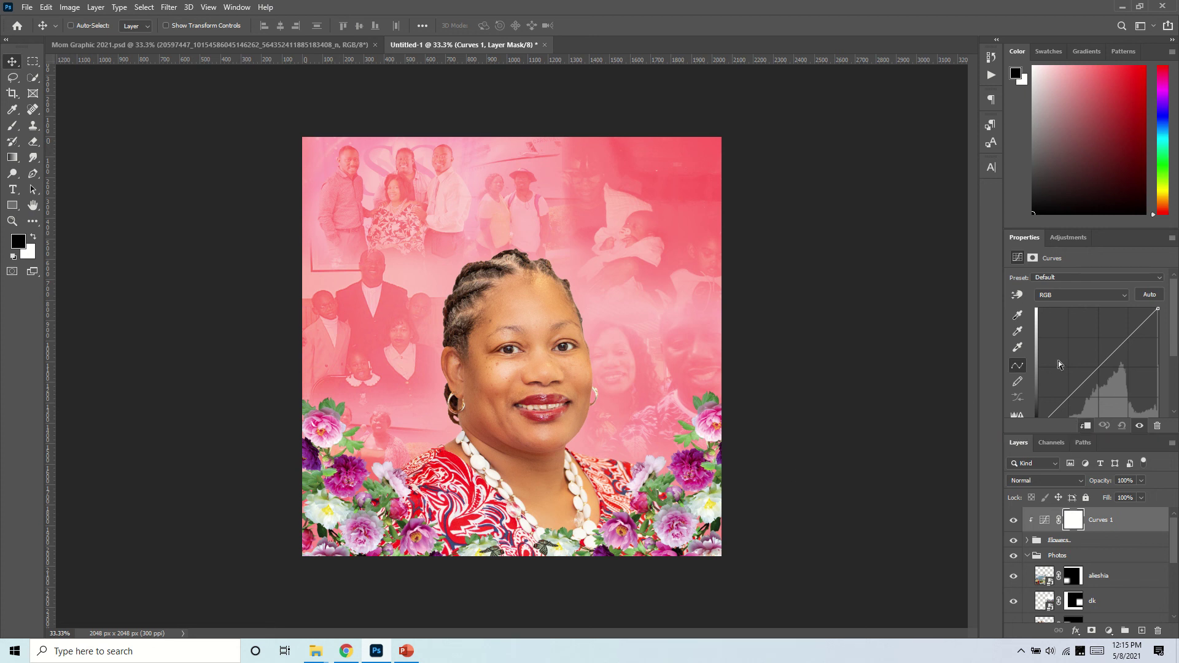
{"action": "left_click_drag", "start_coordinate": [1096, 372], "coordinate": [1102, 378]}
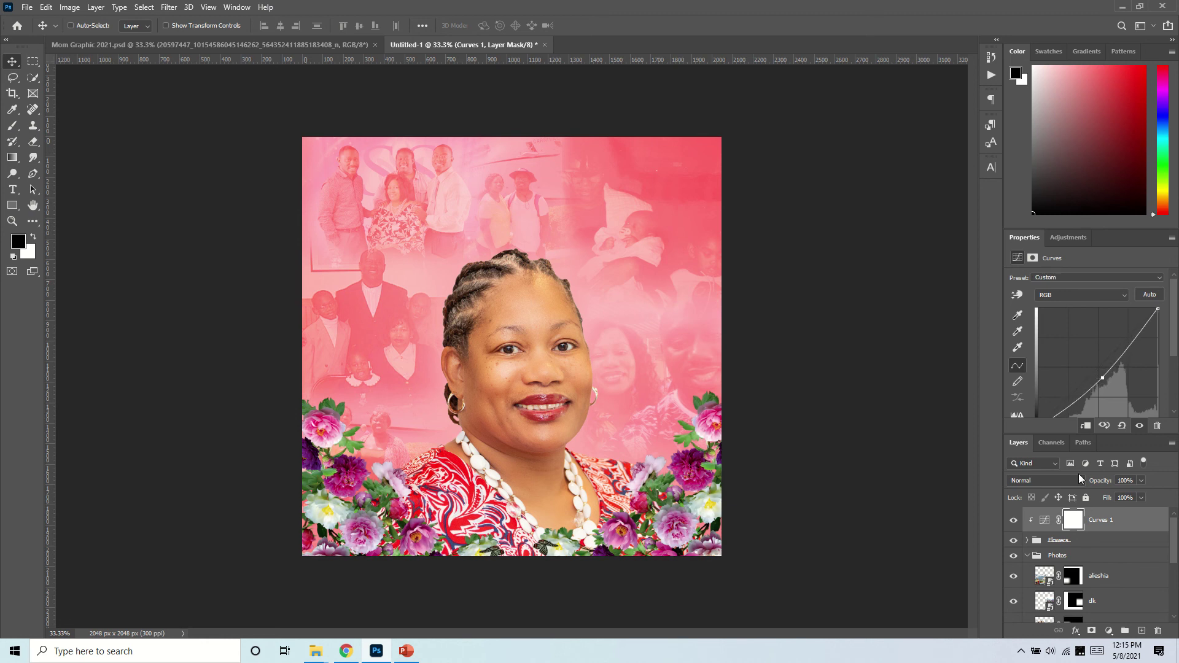
- Collapse the Photos group, group the Curves adjustment with the Flowers group under the name Flowers, and shift it slightly right
{"action": "left_click", "coordinate": [1027, 555]}
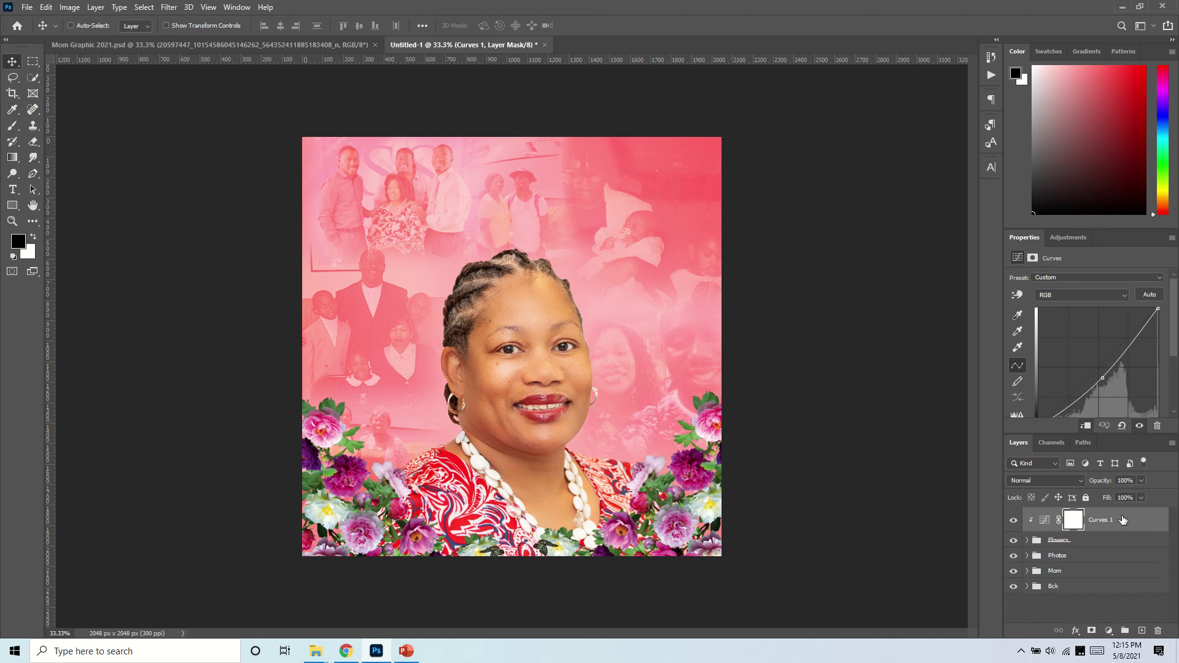
{"action": "left_click", "coordinate": [1087, 543], "text": "ctrl"}
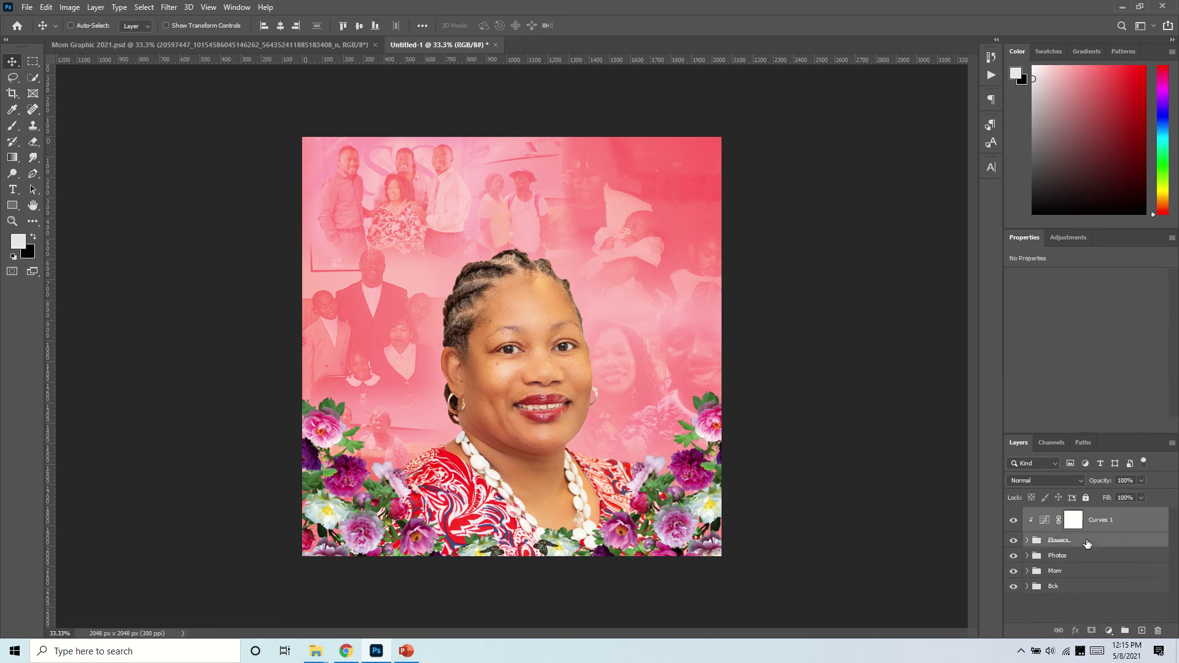
{"action": "key", "text": "ctrl+g"}
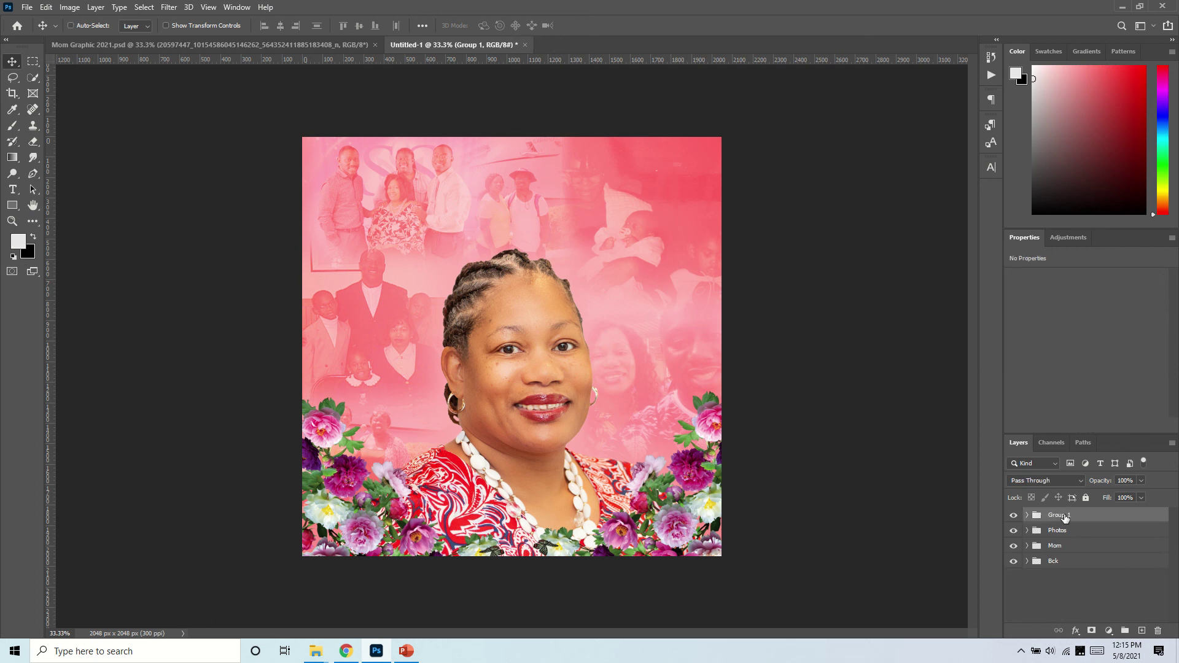
{"action": "double_click", "coordinate": [1062, 515]}
{"action": "type", "text": "Flowers"}
{"action": "key", "text": "Return"}
{"action": "left_click_drag", "start_coordinate": [684, 503], "coordinate": [695, 505]}
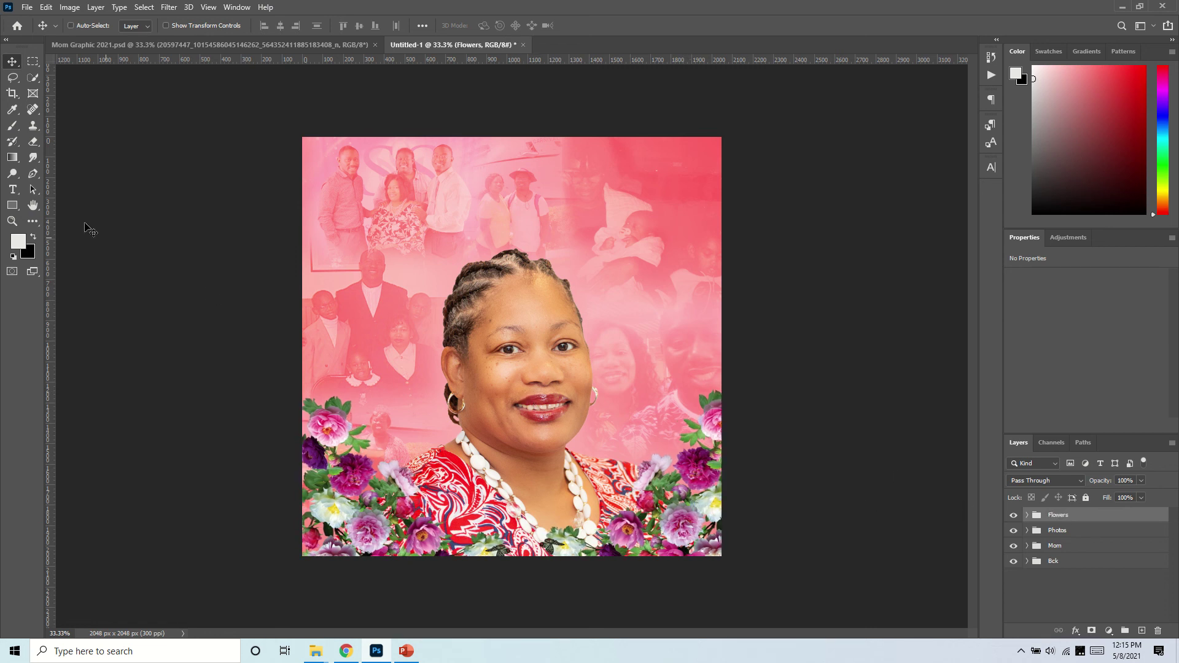
- Add the text "Happy Mother's Day" and place it across the woman's chest between the two flower clusters
{"action": "left_click", "coordinate": [13, 191]}
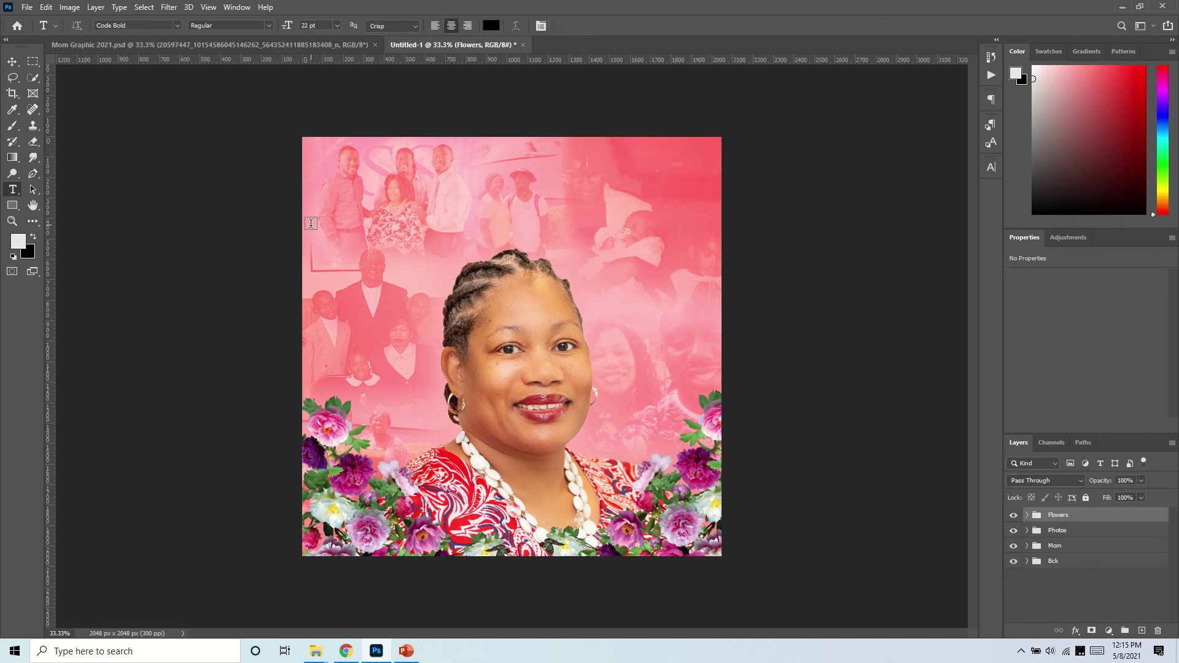
{"action": "left_click", "coordinate": [369, 214]}
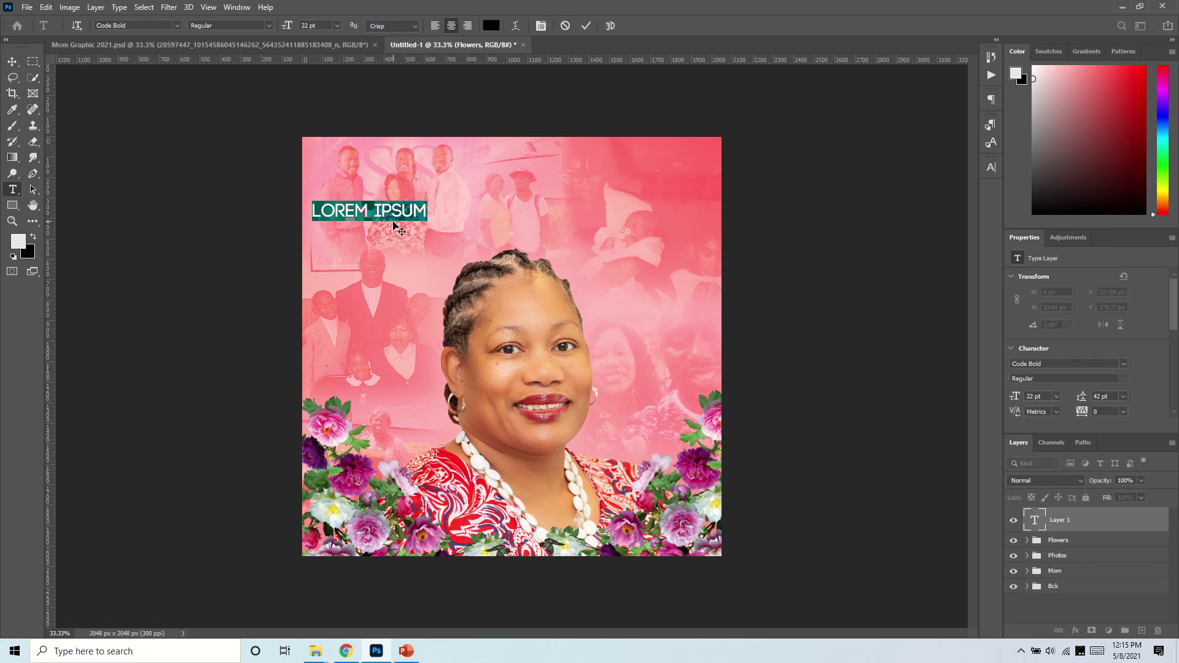
{"action": "type", "text": "HAPPY "}
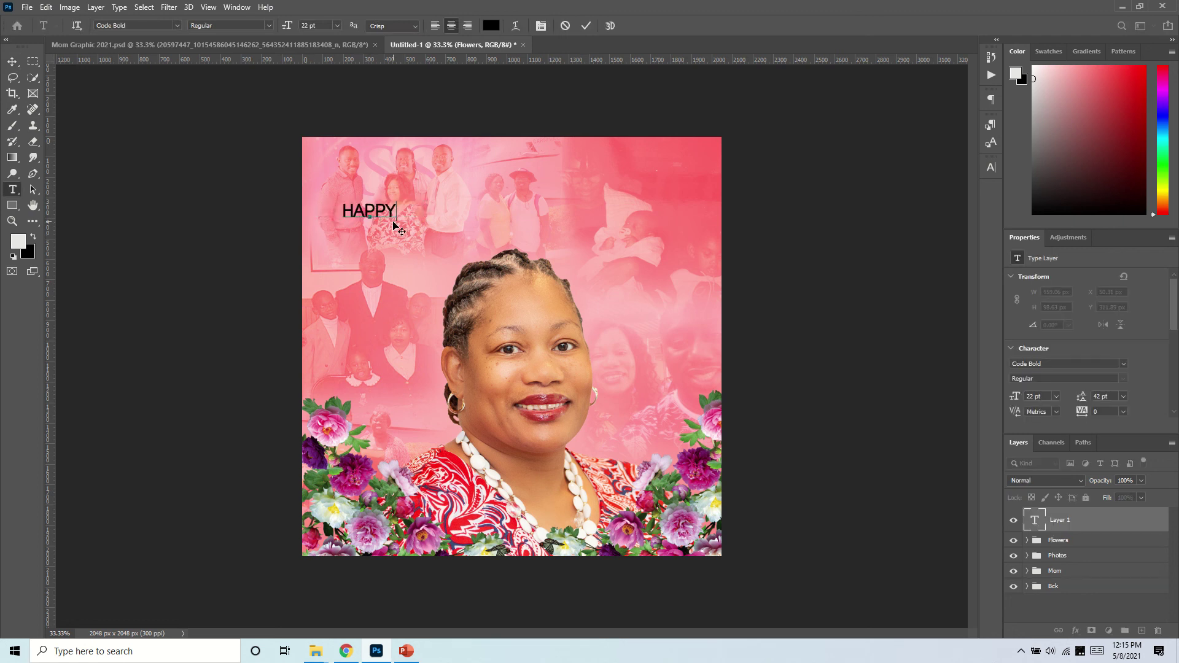
{"action": "type", "text": "MOTHERS"}
{"action": "key", "text": "BackSpace"}
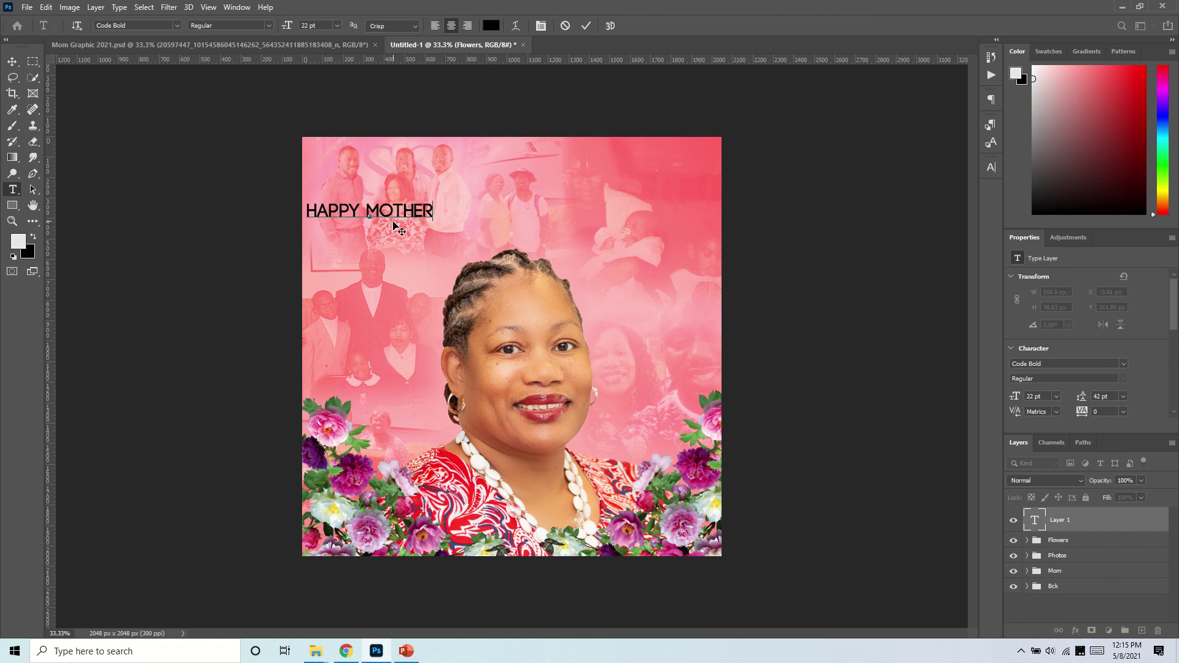
{"action": "type", "text": "'S DAY"}
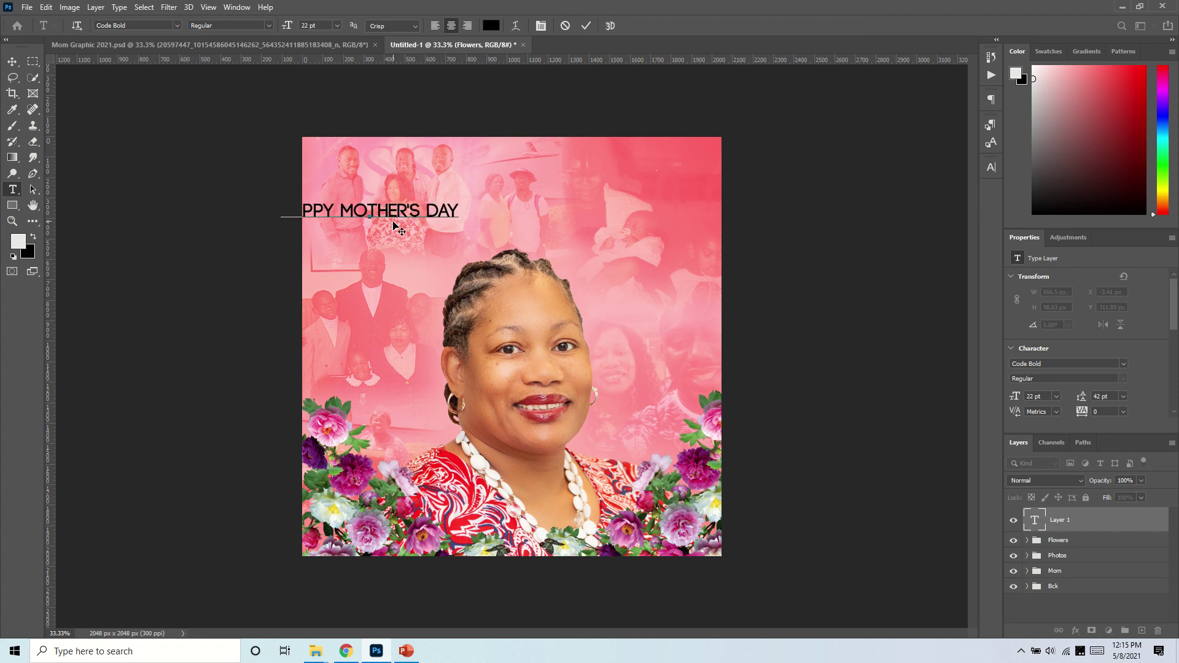
{"action": "left_click", "coordinate": [583, 26]}
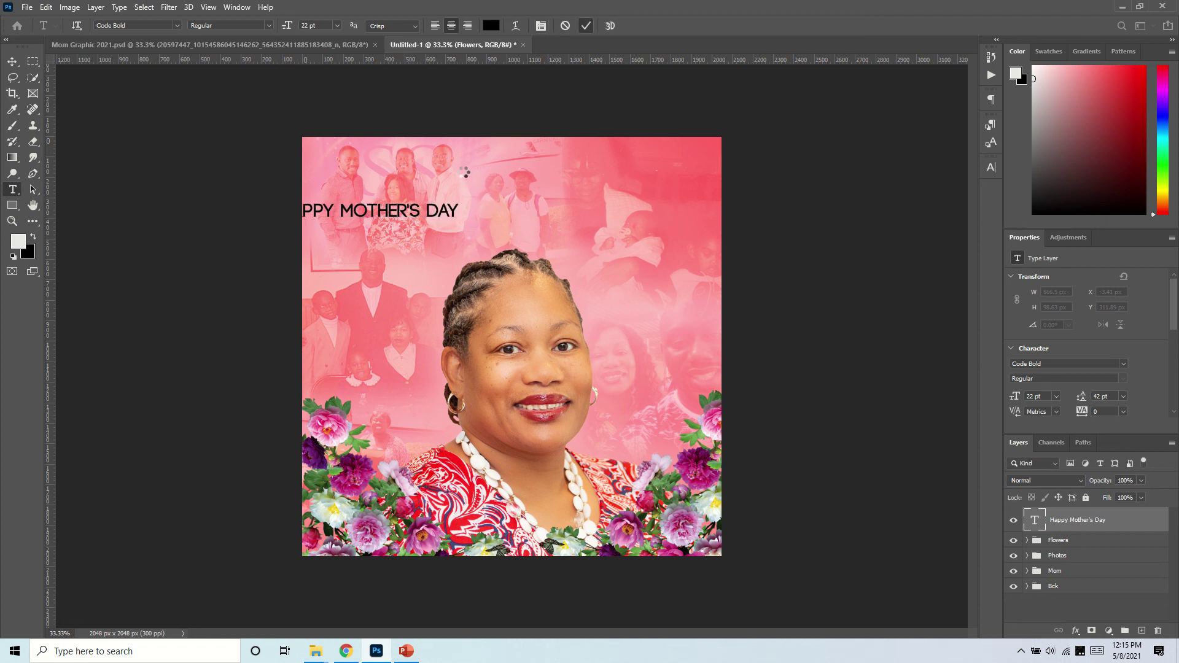
{"action": "key", "text": "v"}
{"action": "left_click_drag", "start_coordinate": [393, 214], "coordinate": [533, 514]}
- Filter the fonts to the Script class and set the whole "Happy Mother's Day" text in Blacksword
{"action": "key", "text": "t"}
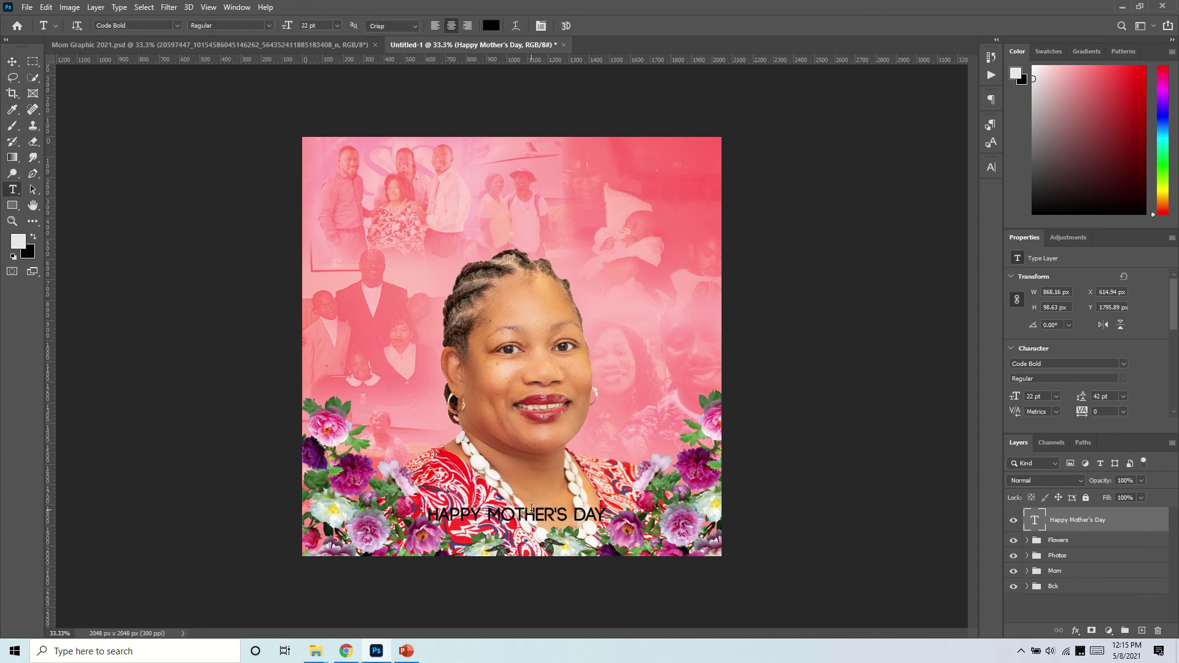
{"action": "double_click", "coordinate": [531, 510]}
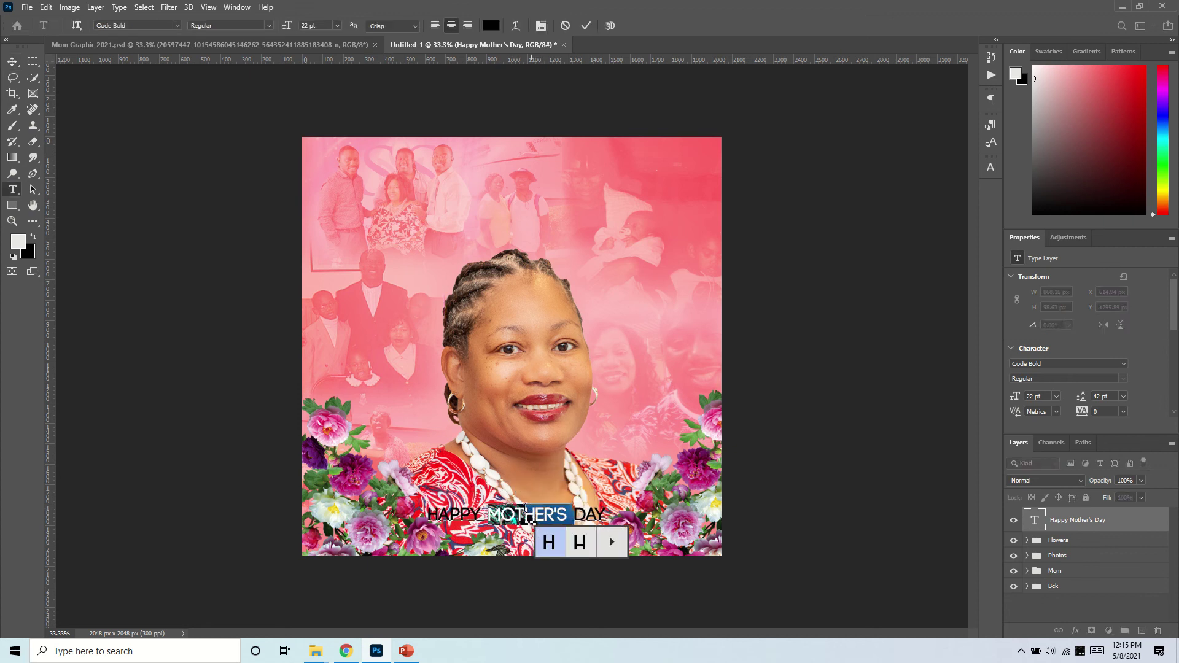
{"action": "left_click_drag", "start_coordinate": [606, 509], "coordinate": [411, 508]}
{"action": "left_click", "coordinate": [175, 25]}
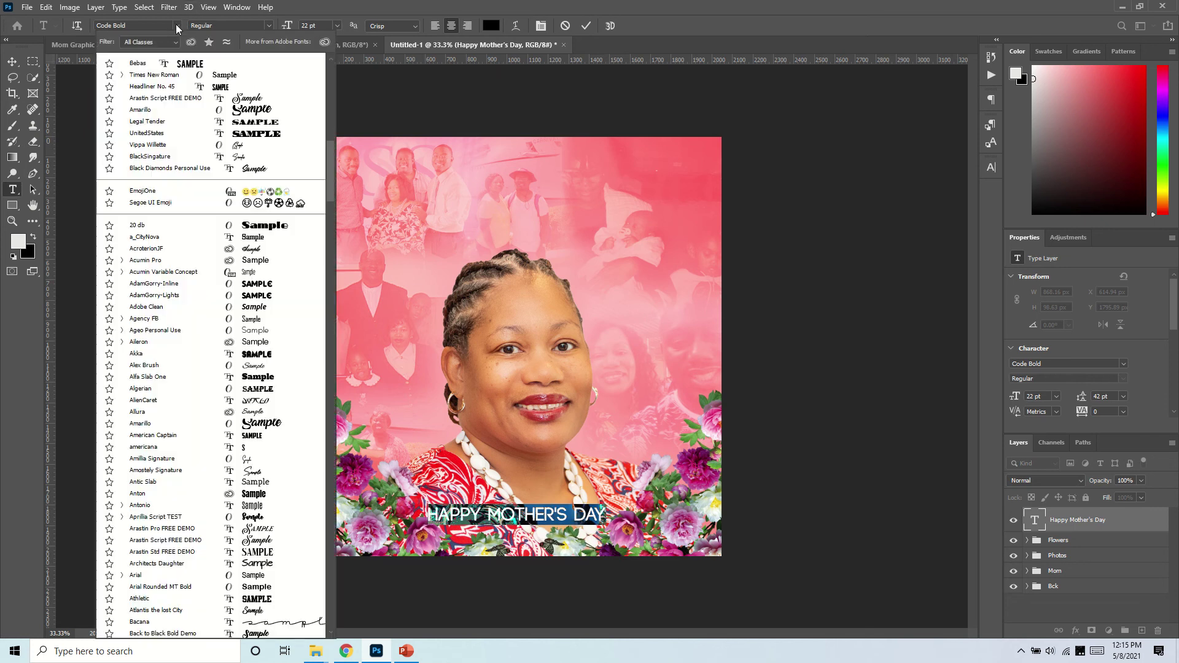
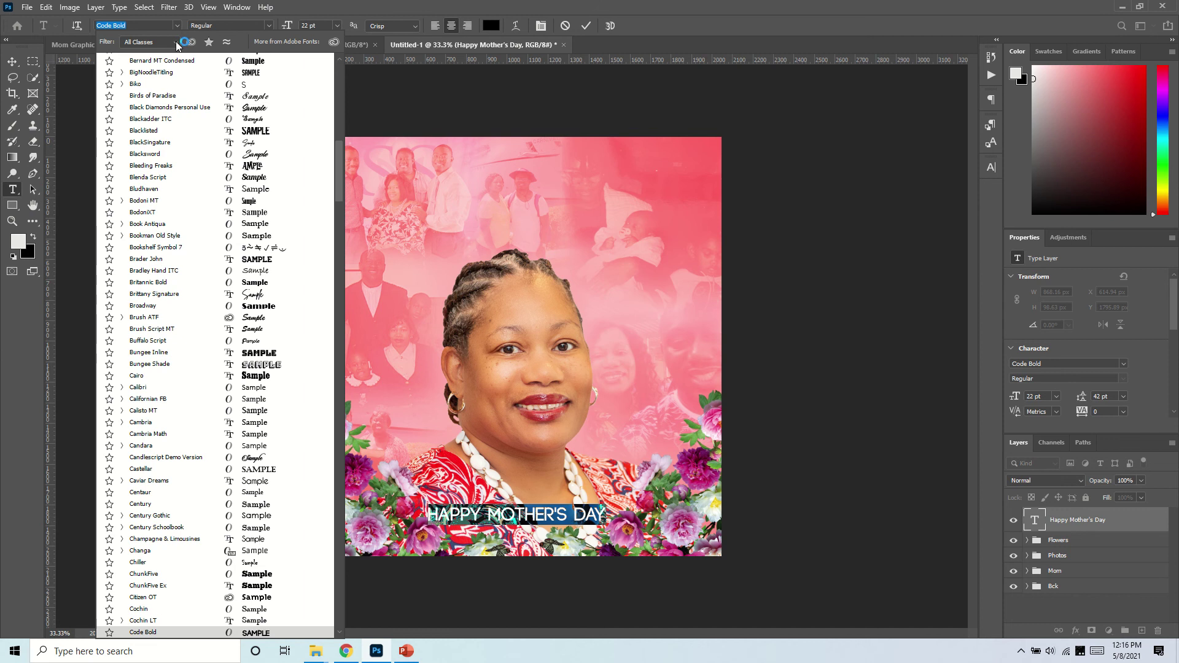
{"action": "left_click", "coordinate": [177, 44]}
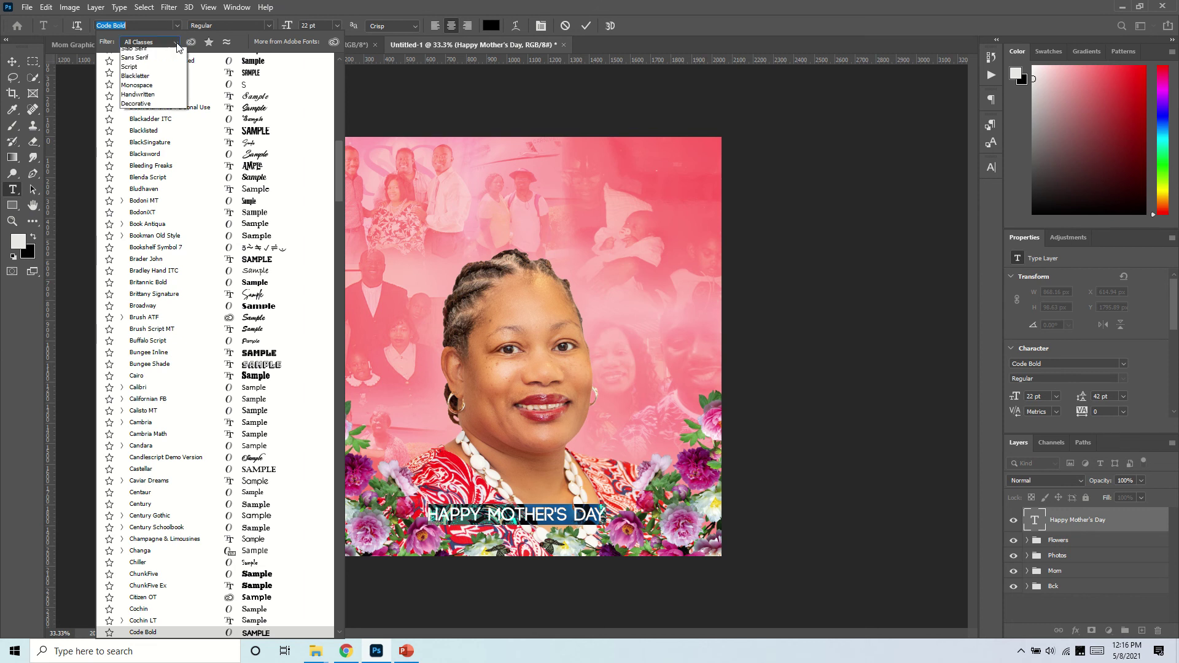
{"action": "left_click", "coordinate": [139, 99]}
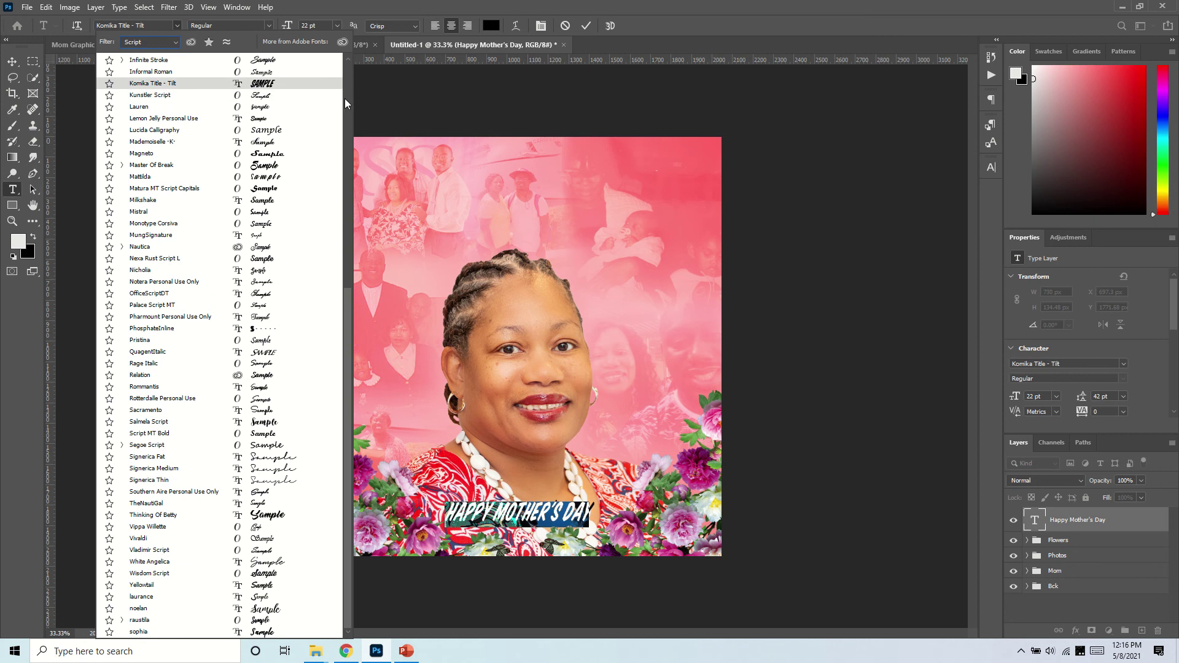
{"action": "left_click_drag", "start_coordinate": [347, 331], "coordinate": [362, 91]}
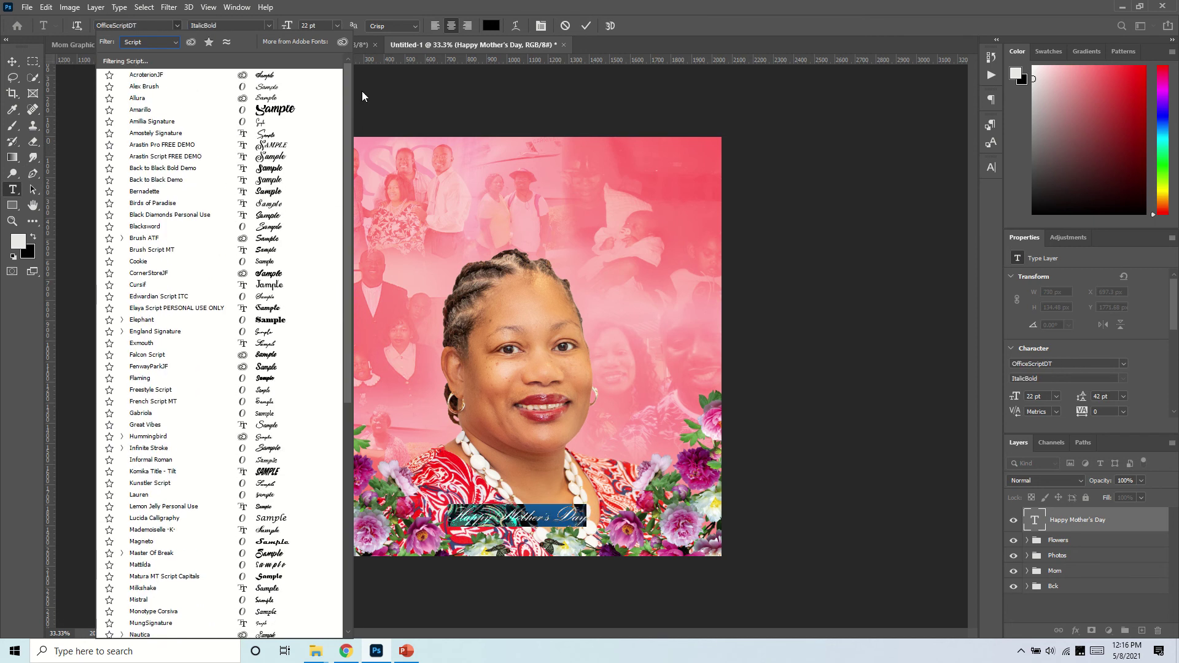
{"action": "left_click", "coordinate": [261, 228]}
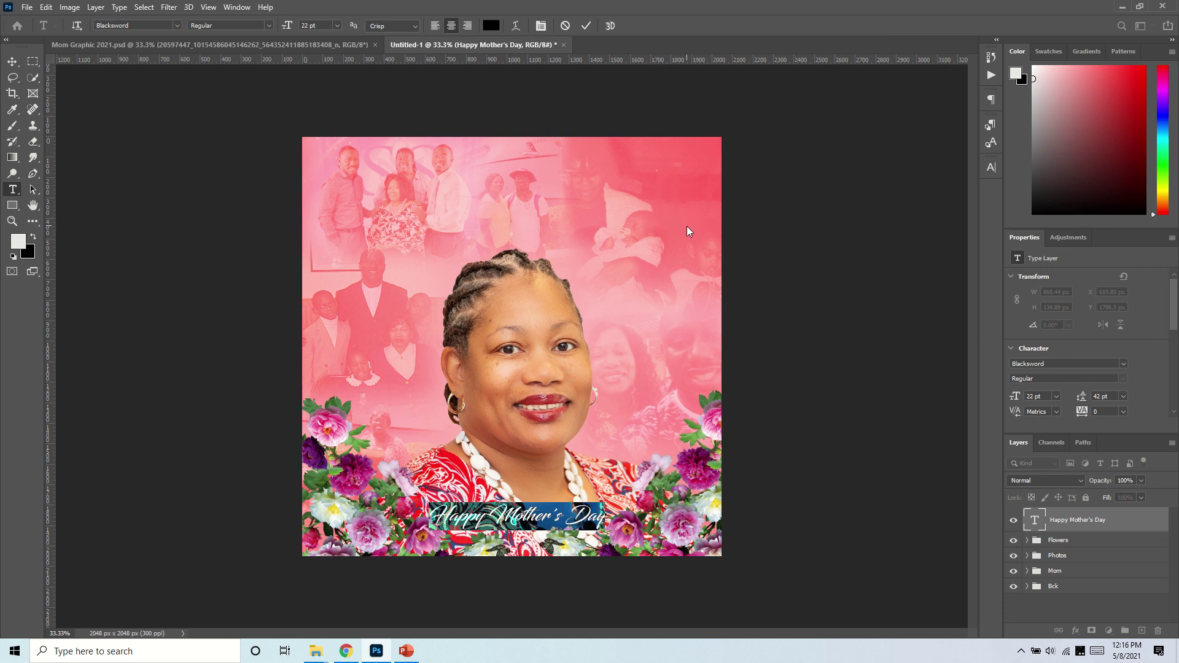
- Set the "Happy Mother's Day" text size to 48 pt and shift the text slightly right and down
{"action": "left_click", "coordinate": [990, 167]}
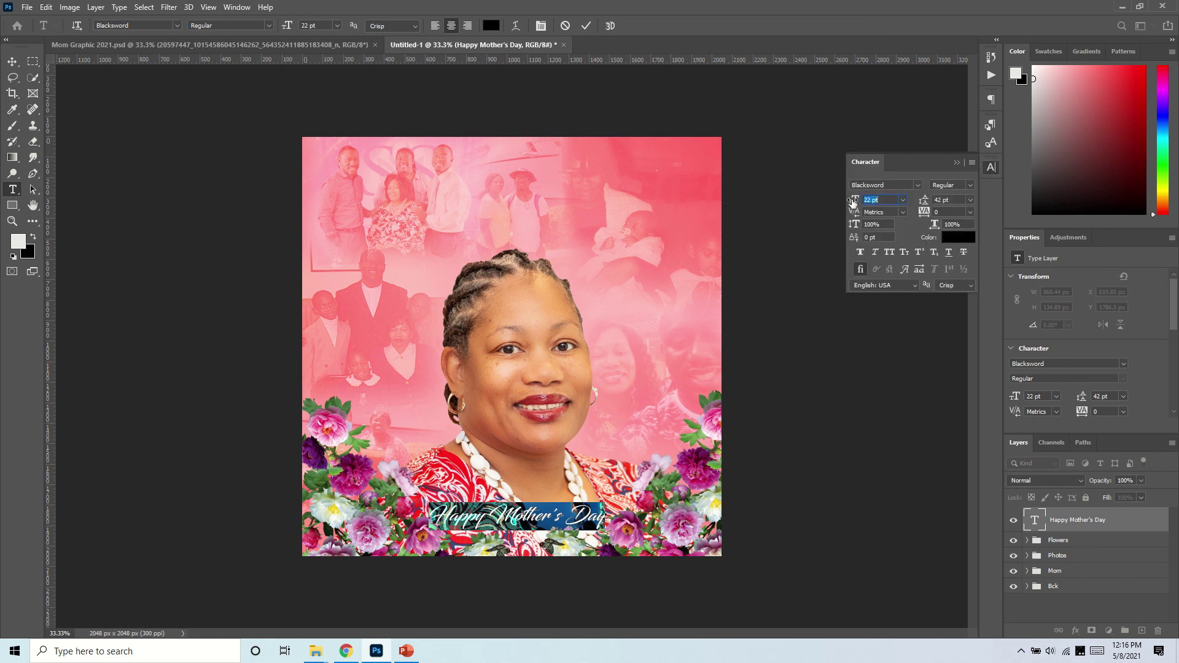
{"action": "left_click_drag", "start_coordinate": [853, 201], "coordinate": [868, 205]}
{"action": "left_click", "coordinate": [585, 27]}
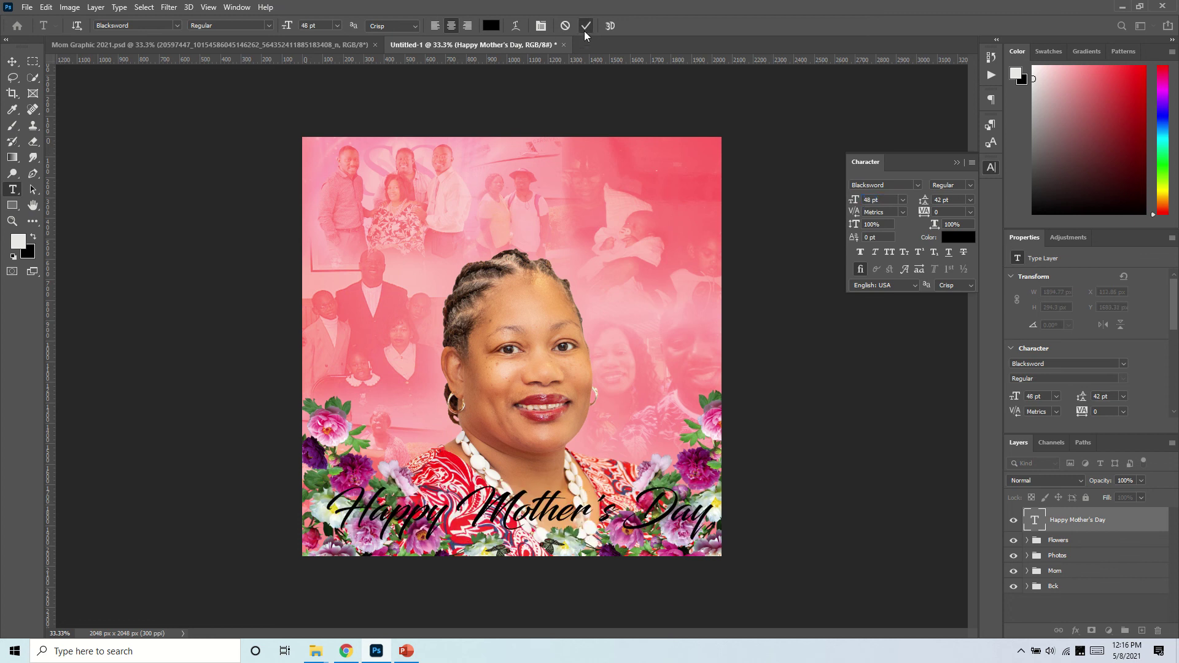
{"action": "left_click", "coordinate": [956, 162]}
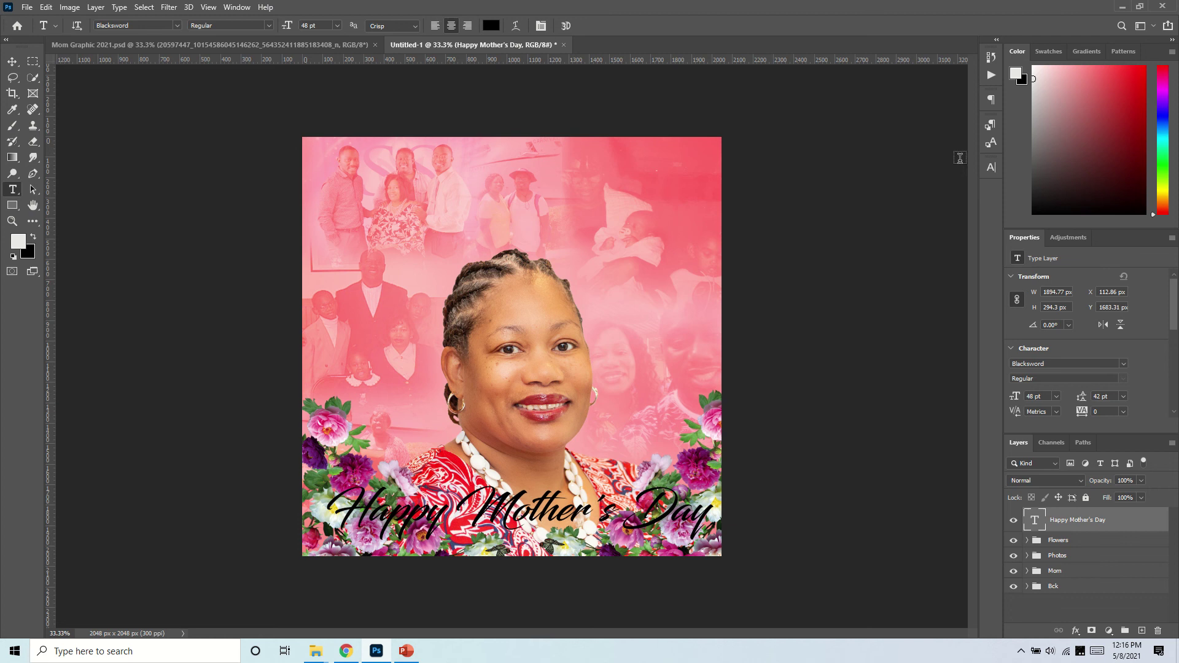
{"action": "left_click", "coordinate": [12, 62]}
{"action": "left_click_drag", "start_coordinate": [534, 518], "coordinate": [540, 523]}
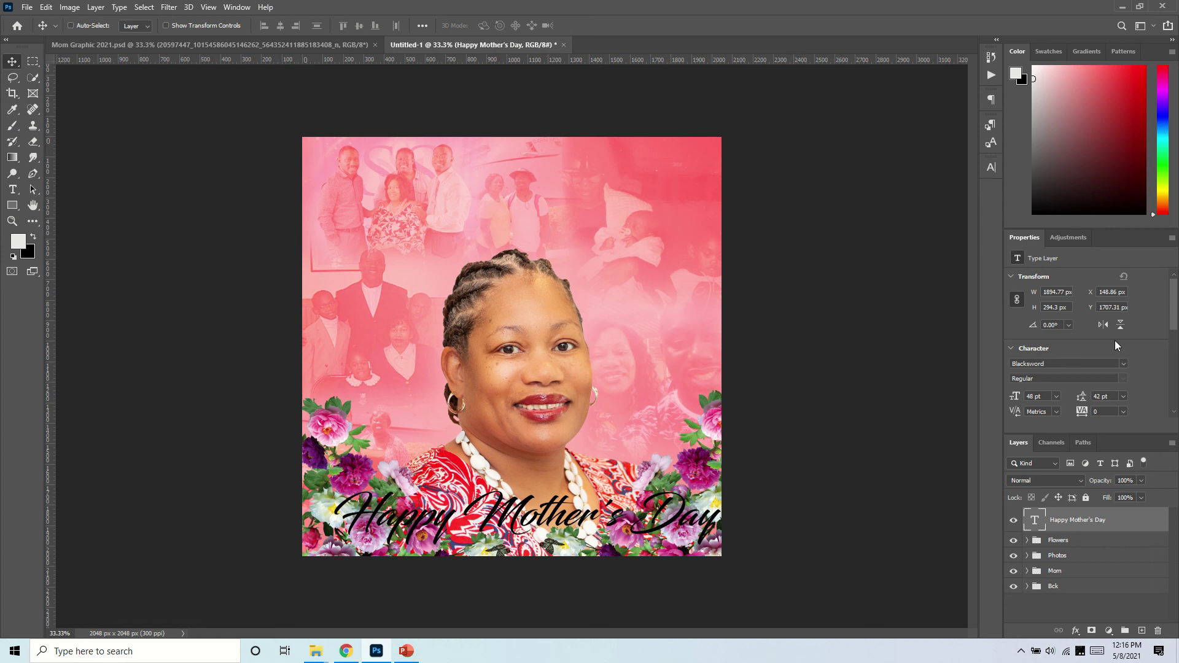
- Recolor the "Happy Mother's Day" text pink (f363a1), using a hue sampled from the pink flower
{"action": "left_click", "coordinate": [990, 167]}
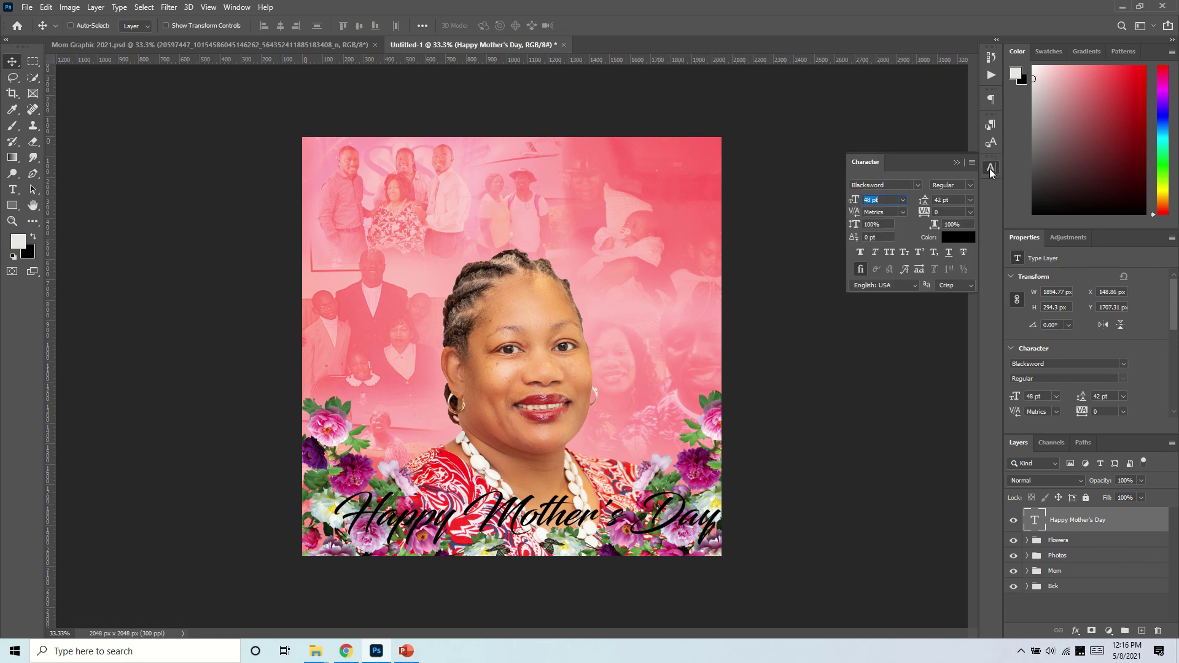
{"action": "left_click", "coordinate": [963, 238]}
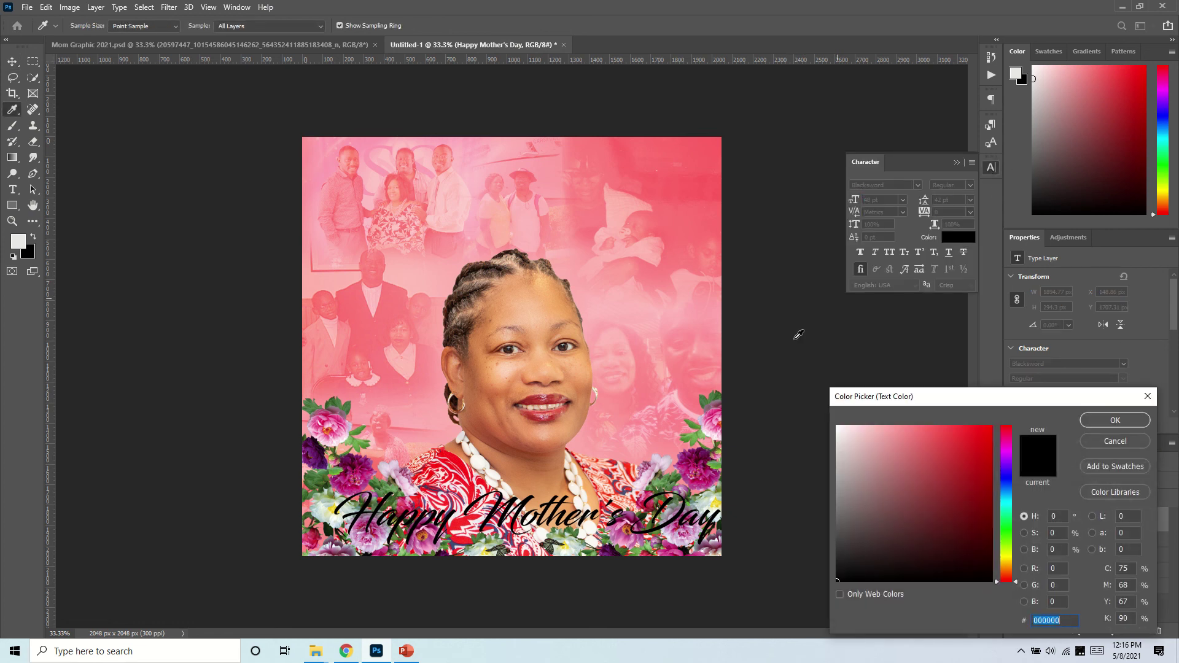
{"action": "left_click", "coordinate": [537, 398]}
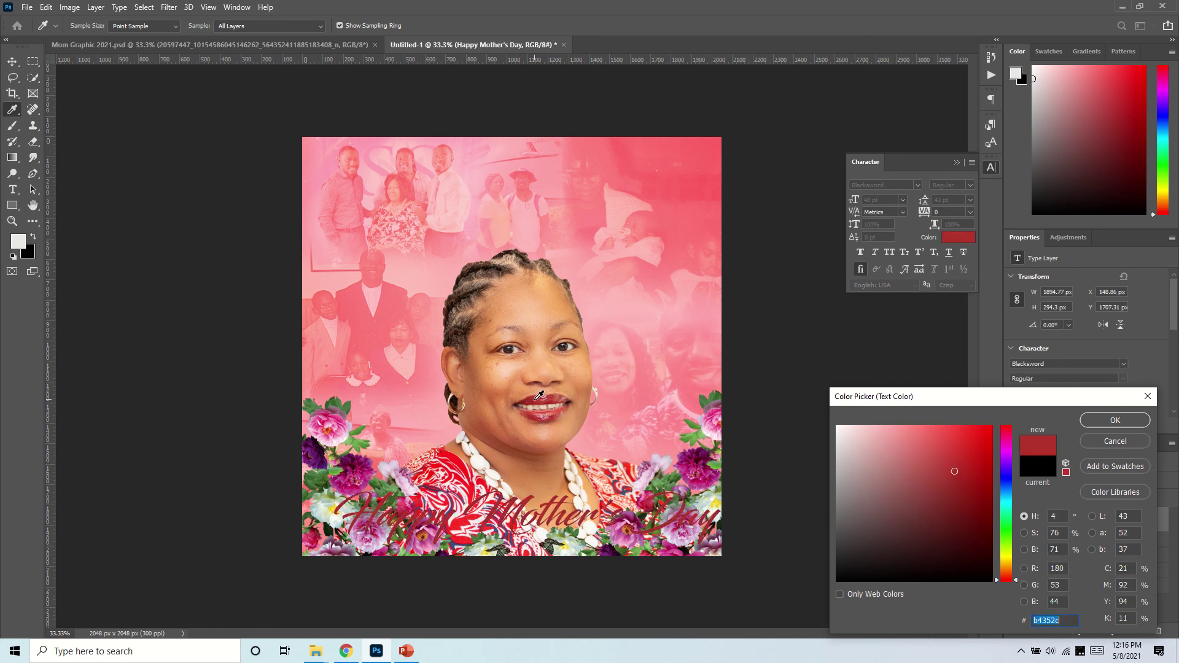
{"action": "left_click", "coordinate": [332, 421]}
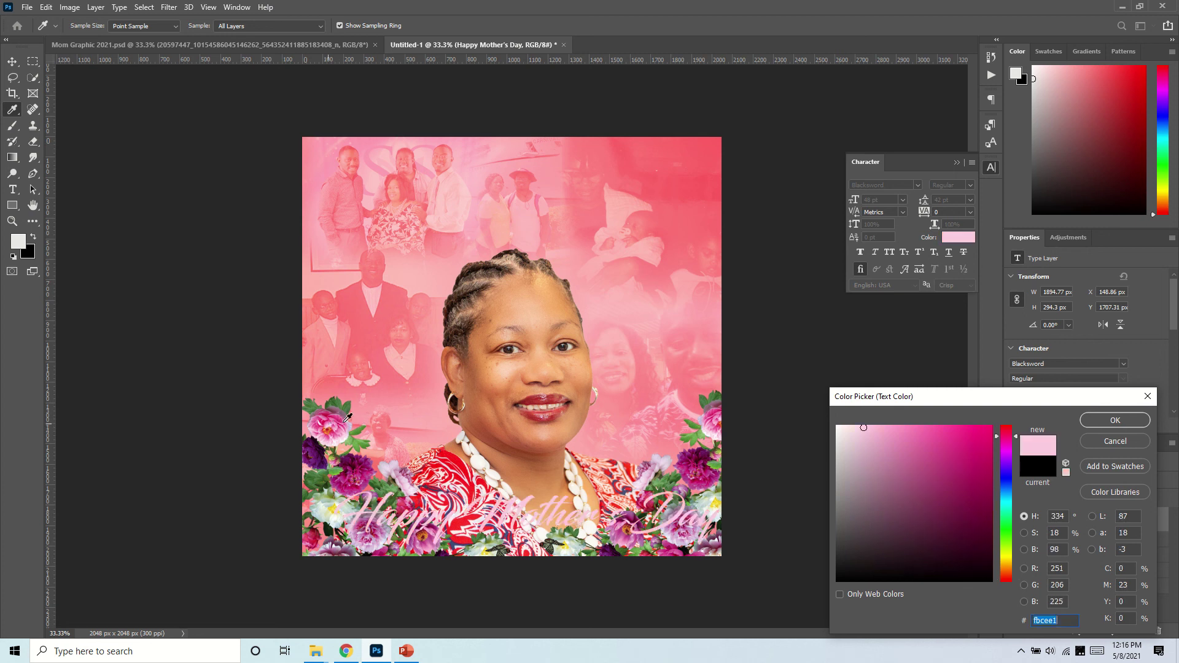
{"action": "left_click", "coordinate": [929, 432]}
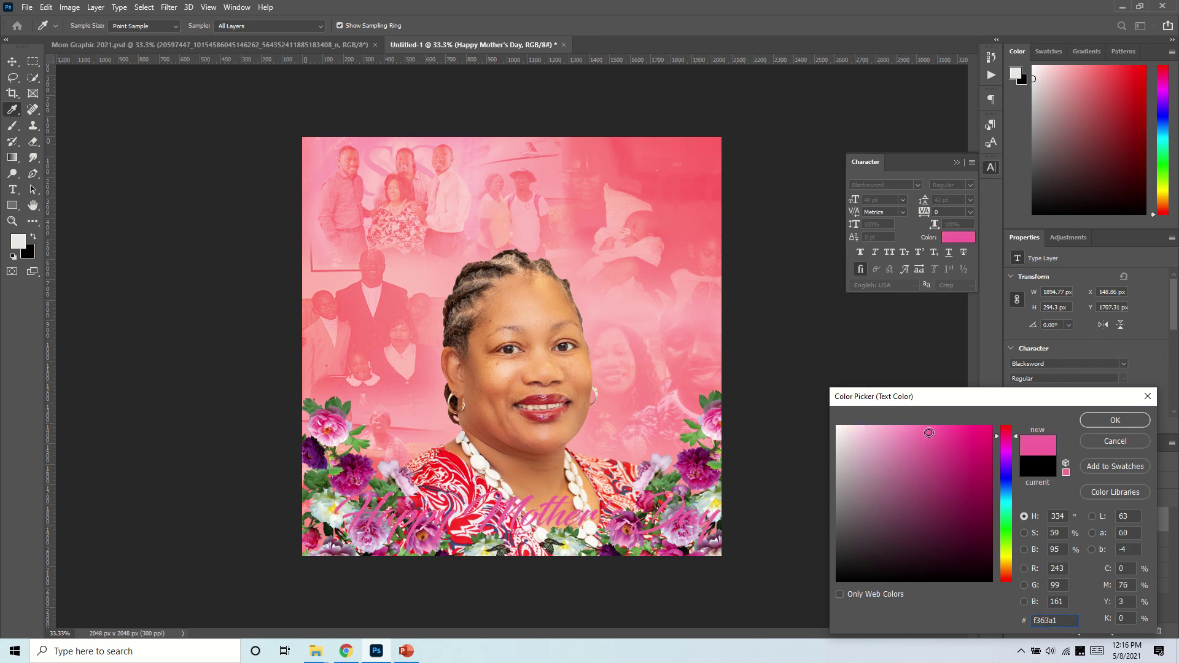
{"action": "left_click", "coordinate": [1115, 420]}
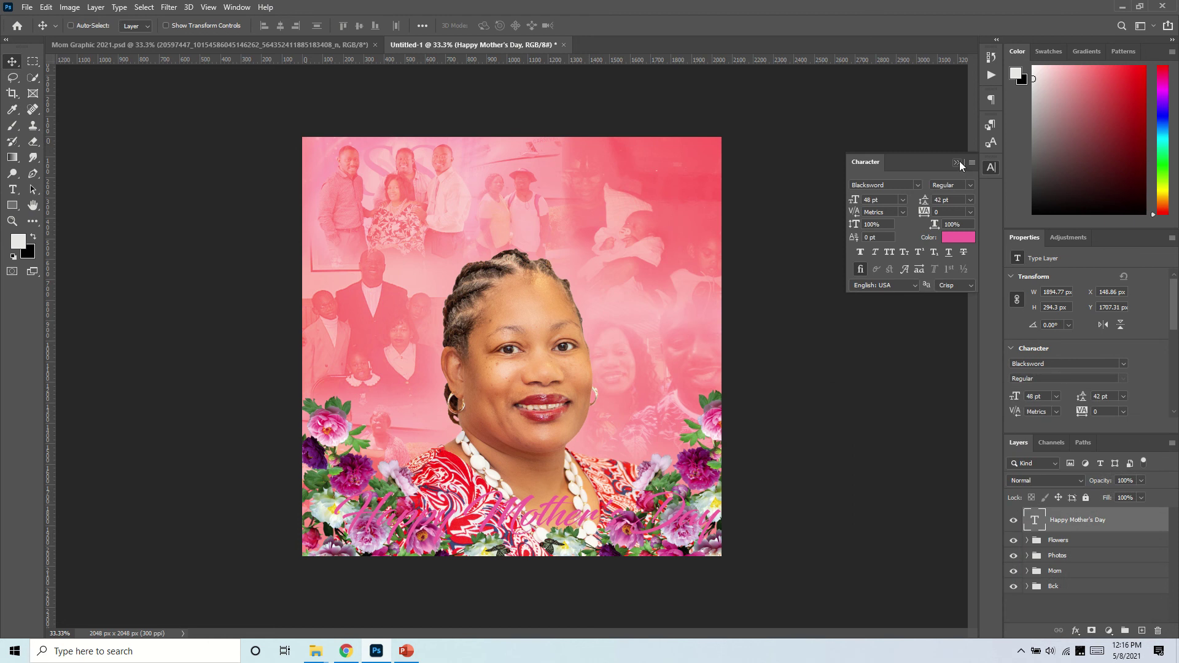
{"action": "left_click", "coordinate": [956, 163]}
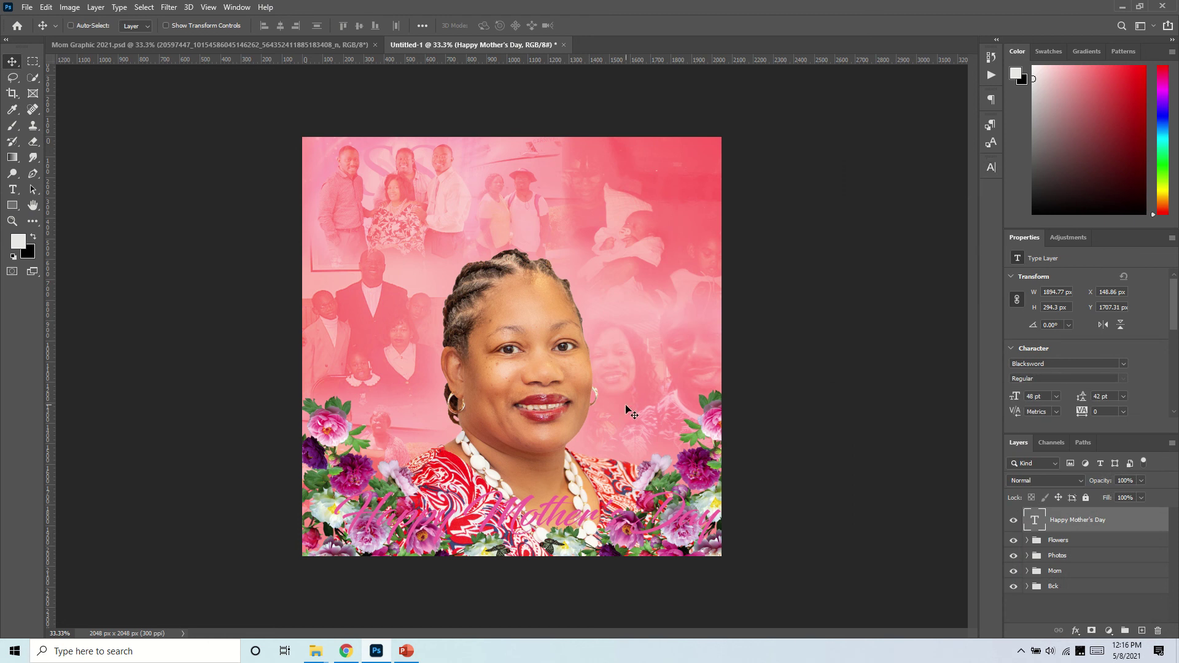
- Add a Drop Shadow to the greeting text with a size of 35 px and compare the text with and without it
{"action": "double_click", "coordinate": [1130, 533]}
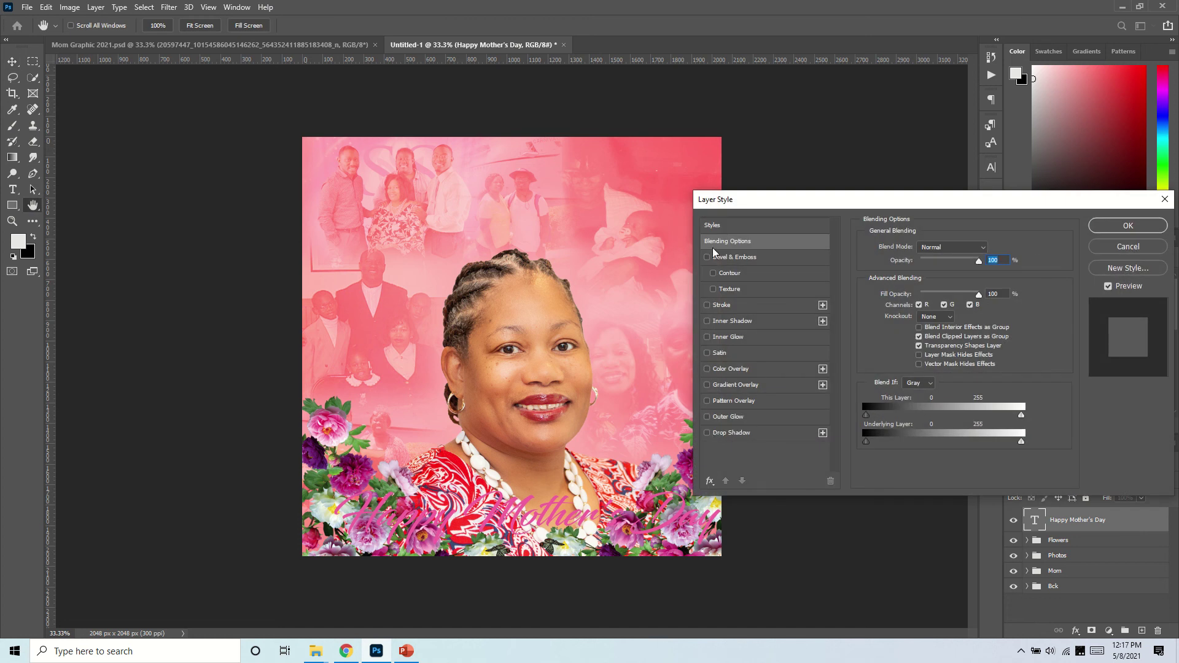
{"action": "left_click", "coordinate": [708, 433]}
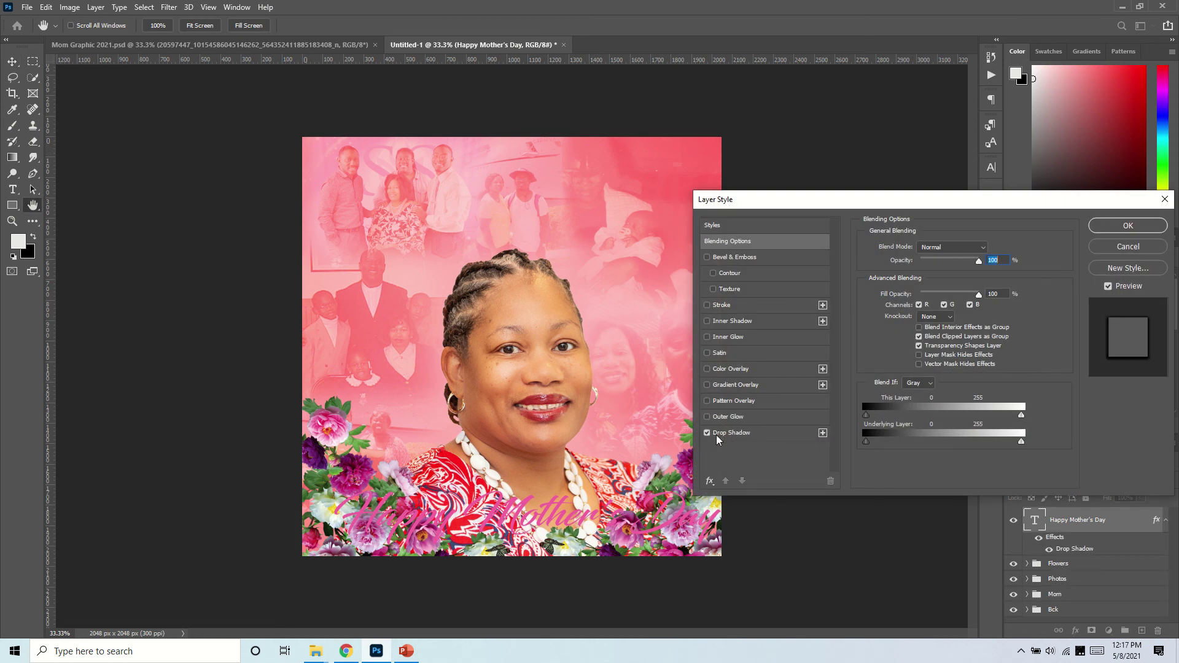
{"action": "left_click", "coordinate": [731, 434]}
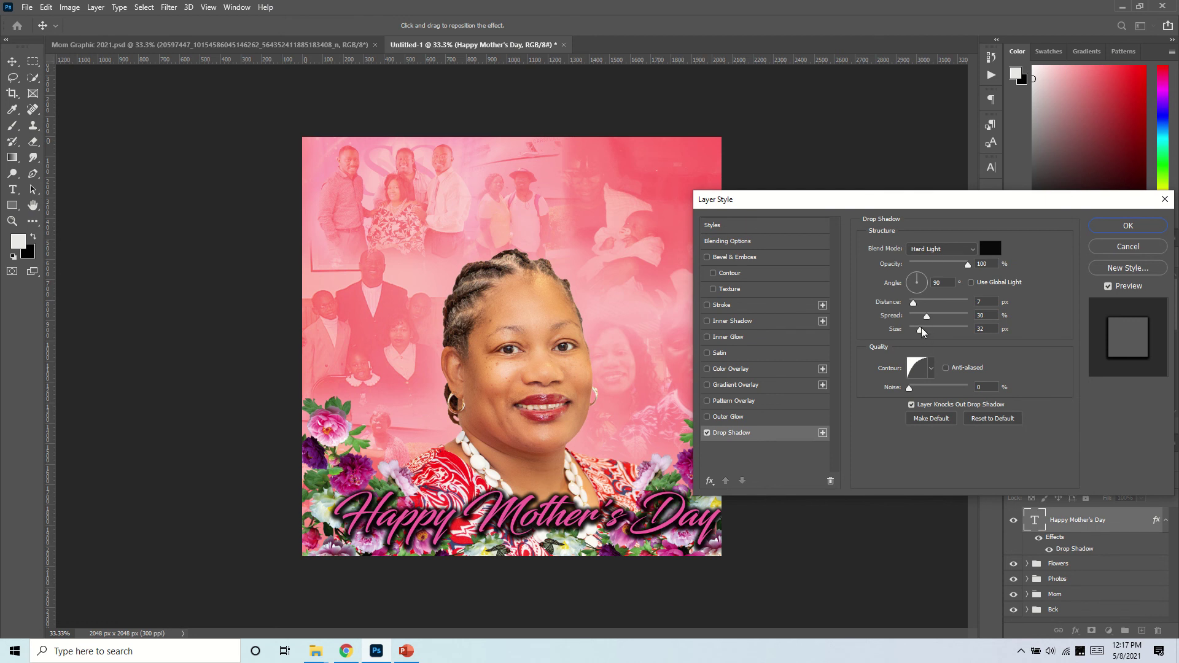
{"action": "left_click_drag", "start_coordinate": [920, 330], "coordinate": [920, 332]}
{"action": "left_click", "coordinate": [707, 433]}
{"action": "left_click", "coordinate": [707, 433]}
- Enable an Inner Shadow on the greeting text, try several contours, and choose the sawtooth-shaped contour
{"action": "left_click", "coordinate": [706, 322]}
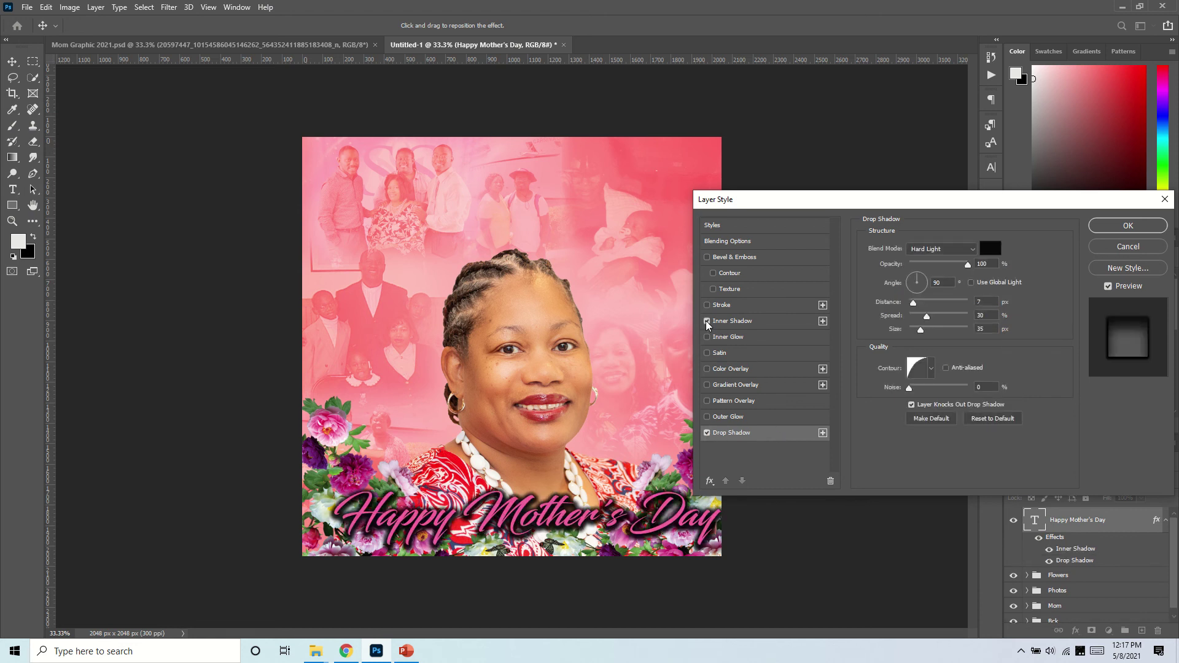
{"action": "left_click", "coordinate": [706, 321]}
{"action": "left_click", "coordinate": [706, 322]}
{"action": "left_click", "coordinate": [720, 324]}
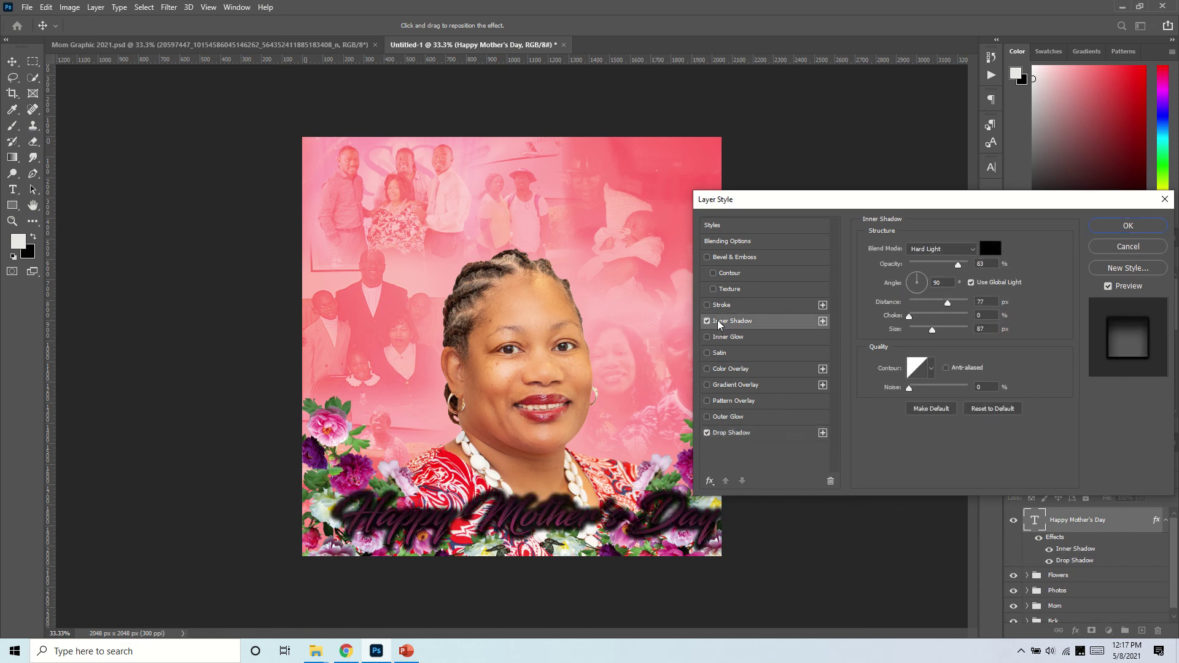
{"action": "left_click", "coordinate": [930, 368]}
{"action": "left_click", "coordinate": [876, 396]}
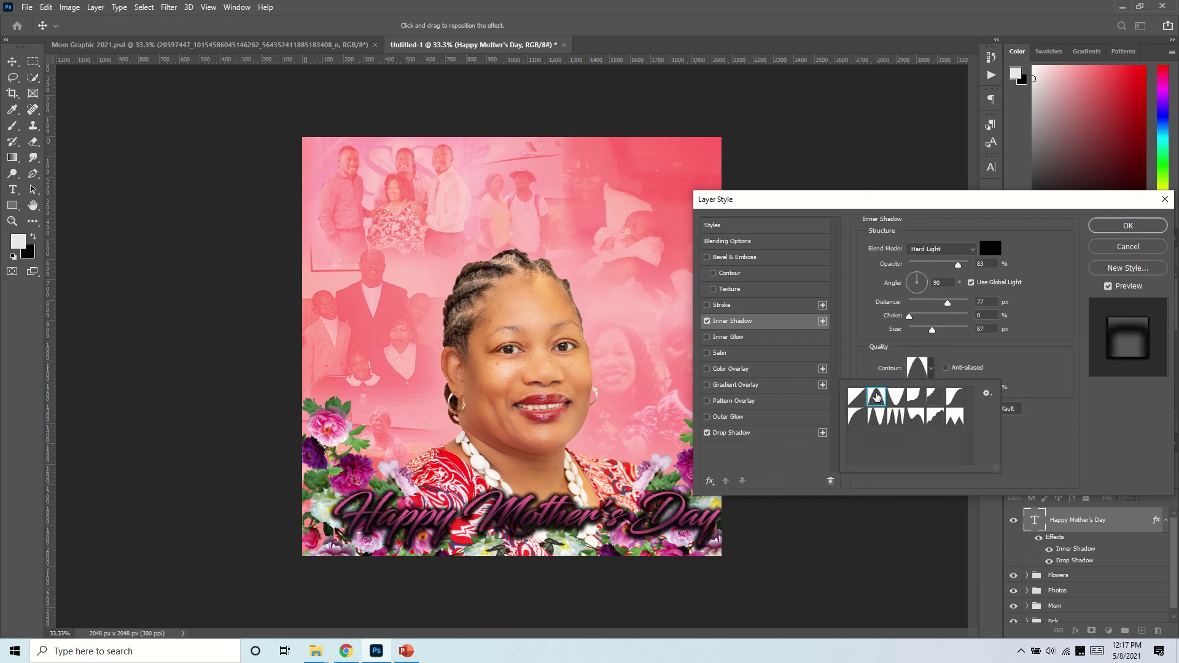
{"action": "left_click", "coordinate": [895, 398]}
{"action": "left_click", "coordinate": [913, 399]}
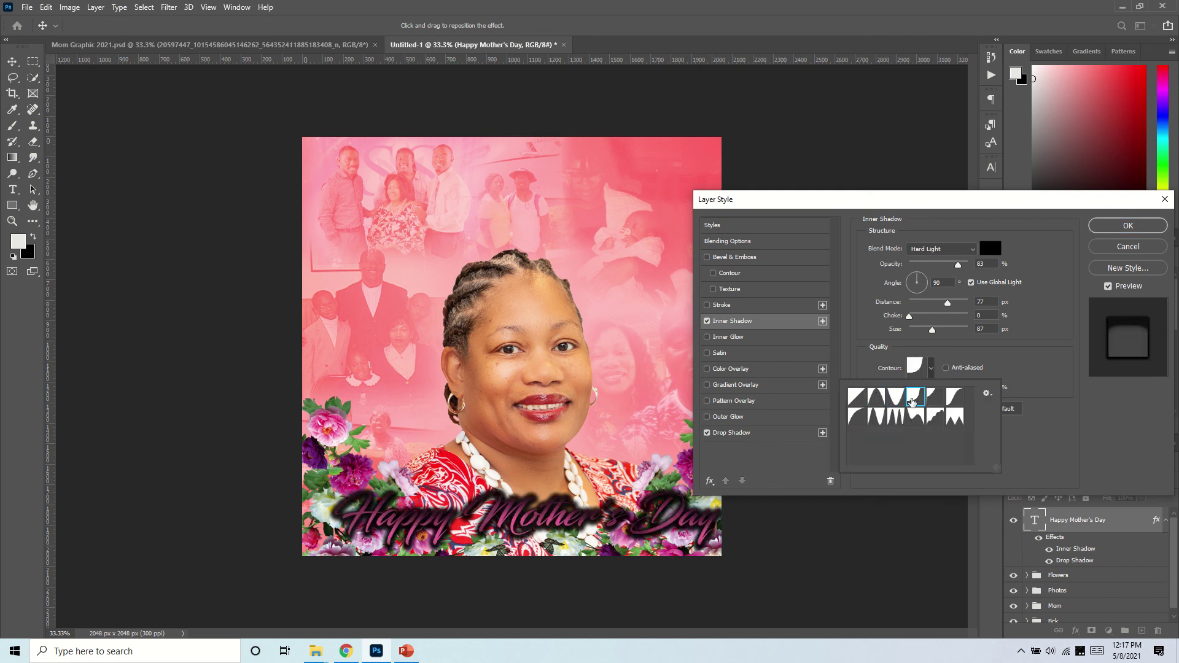
{"action": "left_click", "coordinate": [934, 399]}
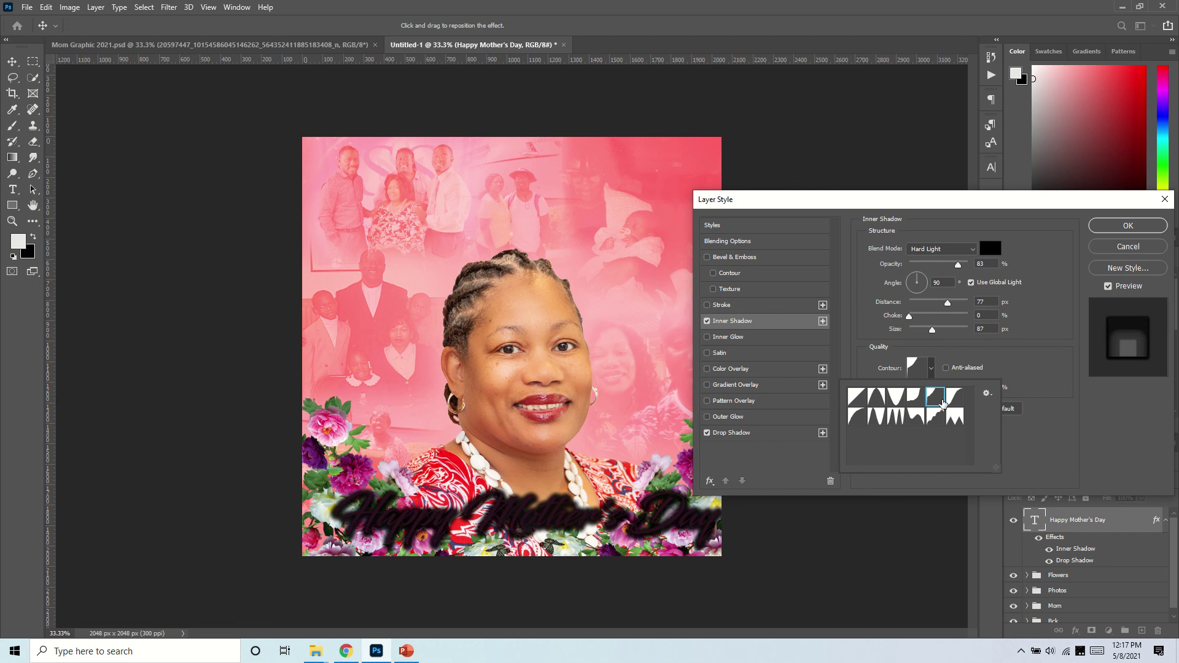
{"action": "left_click", "coordinate": [955, 399]}
{"action": "left_click", "coordinate": [950, 420]}
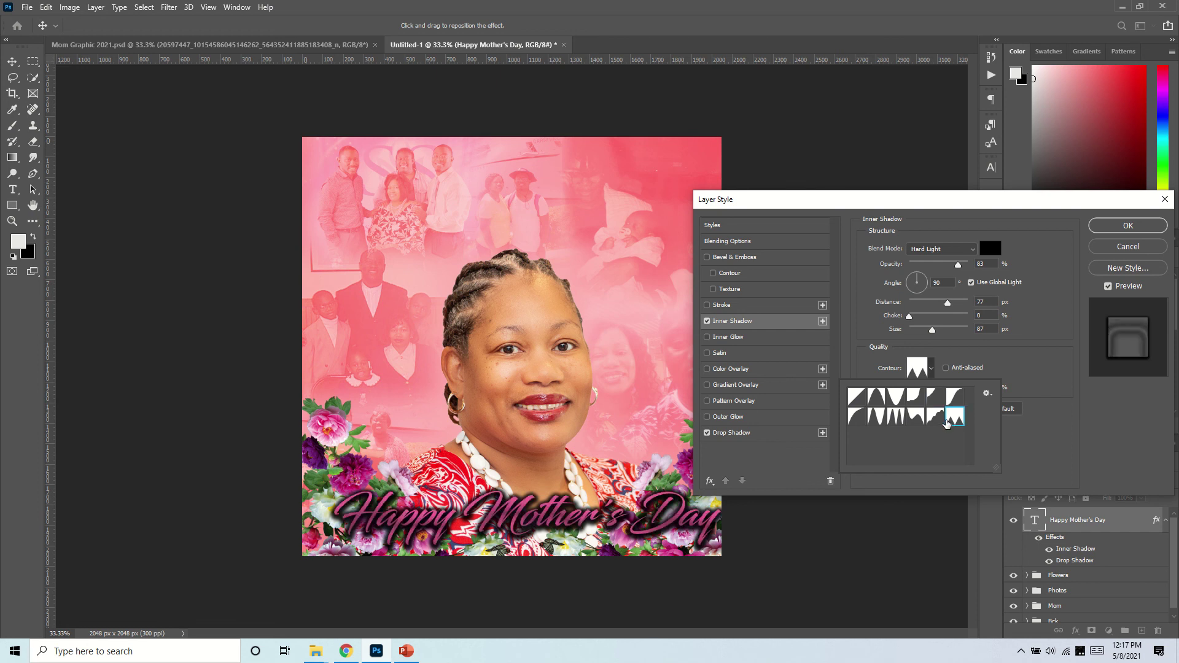
{"action": "left_click", "coordinate": [1040, 441]}
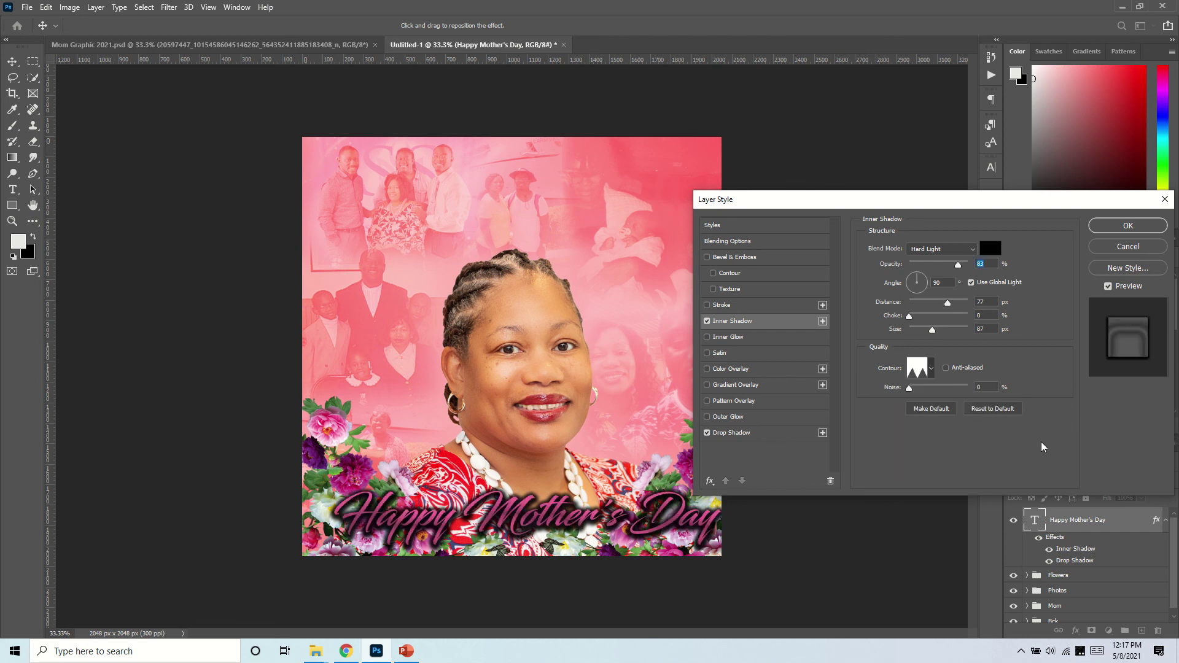
- Try purple, red and violet shades for the inner shadow and set its color to bright magenta (ee15d2)
{"action": "left_click", "coordinate": [990, 248]}
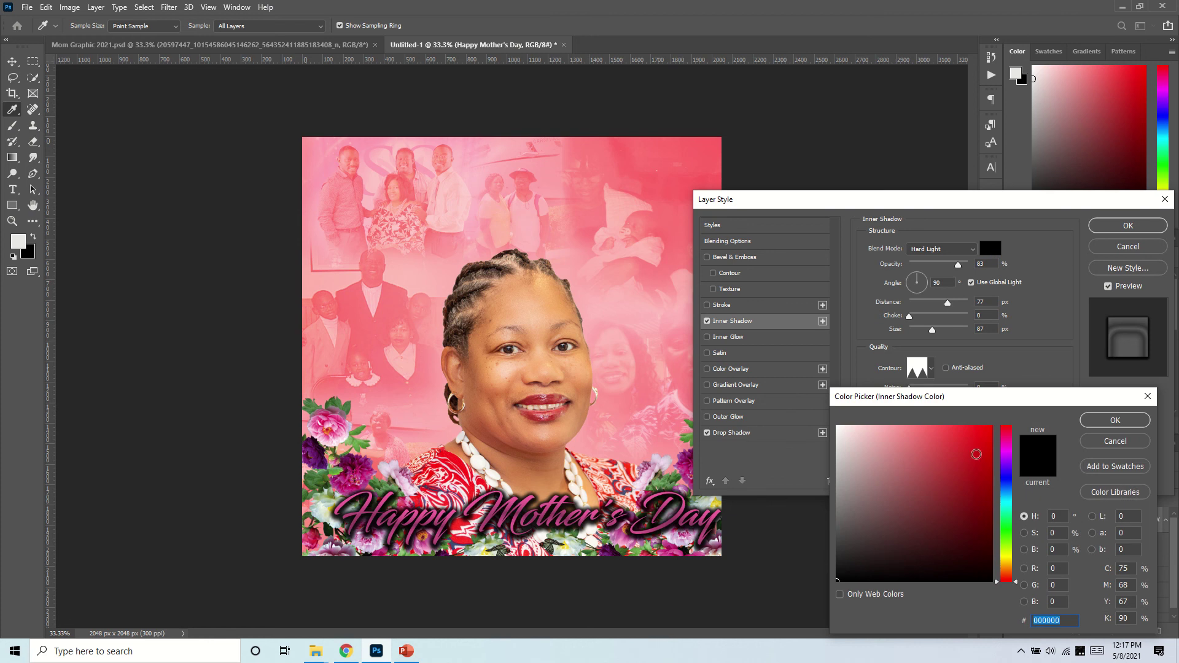
{"action": "left_click", "coordinate": [1010, 448]}
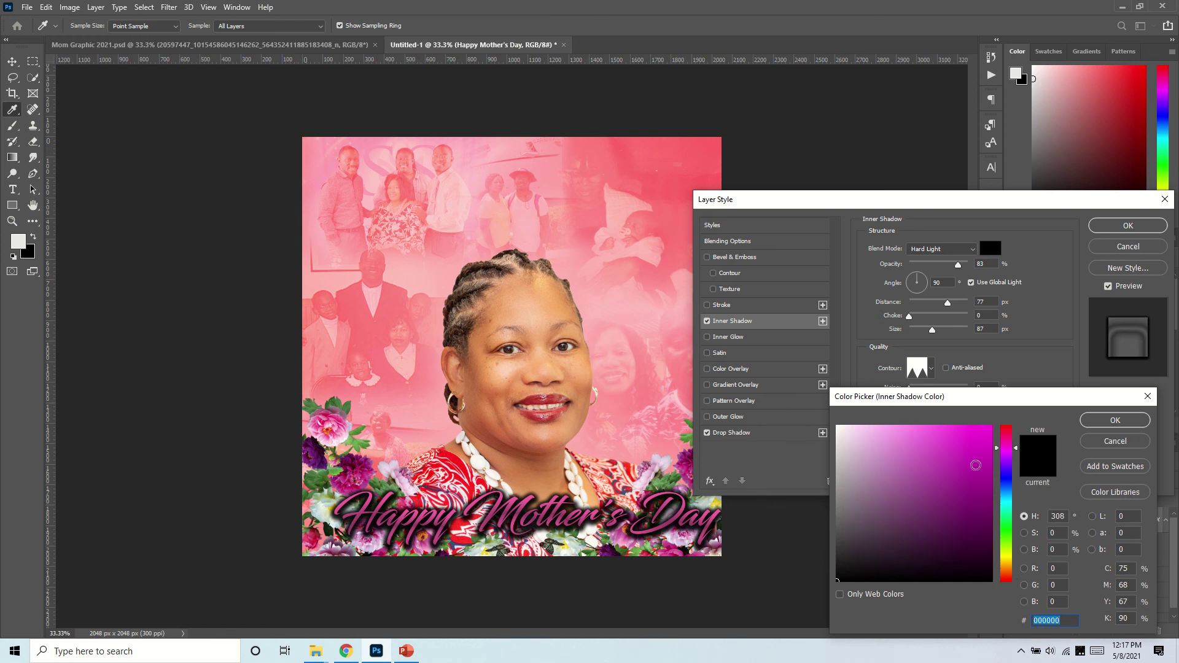
{"action": "left_click", "coordinate": [974, 456]}
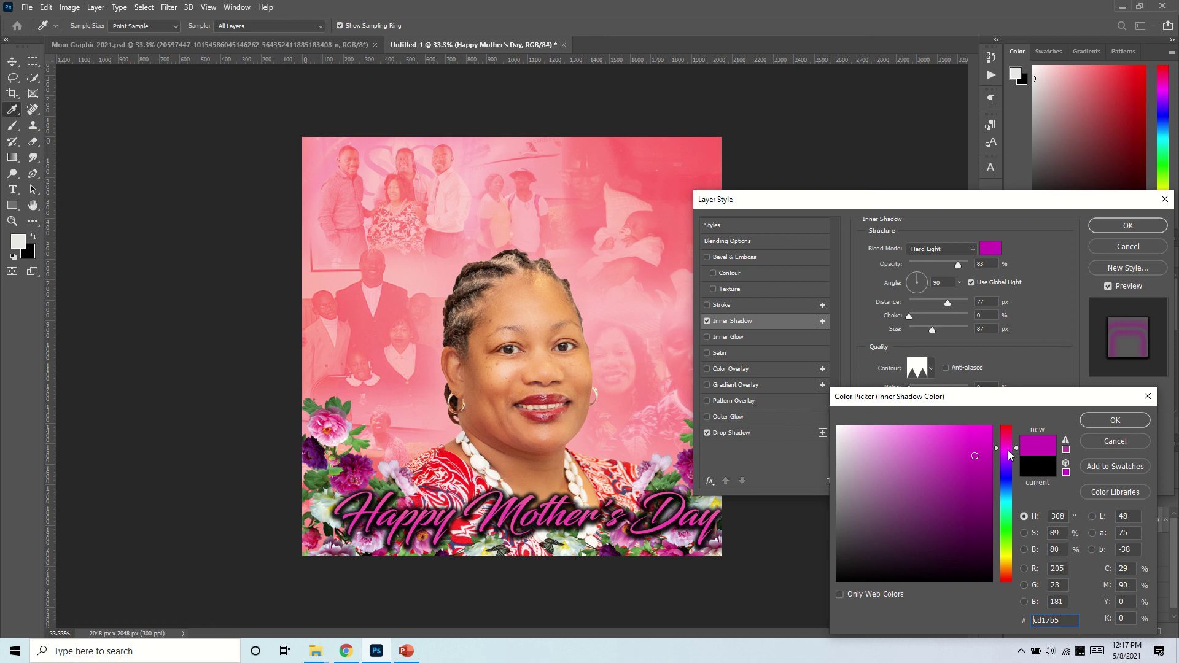
{"action": "left_click", "coordinate": [986, 435]}
{"action": "left_click", "coordinate": [1007, 433]}
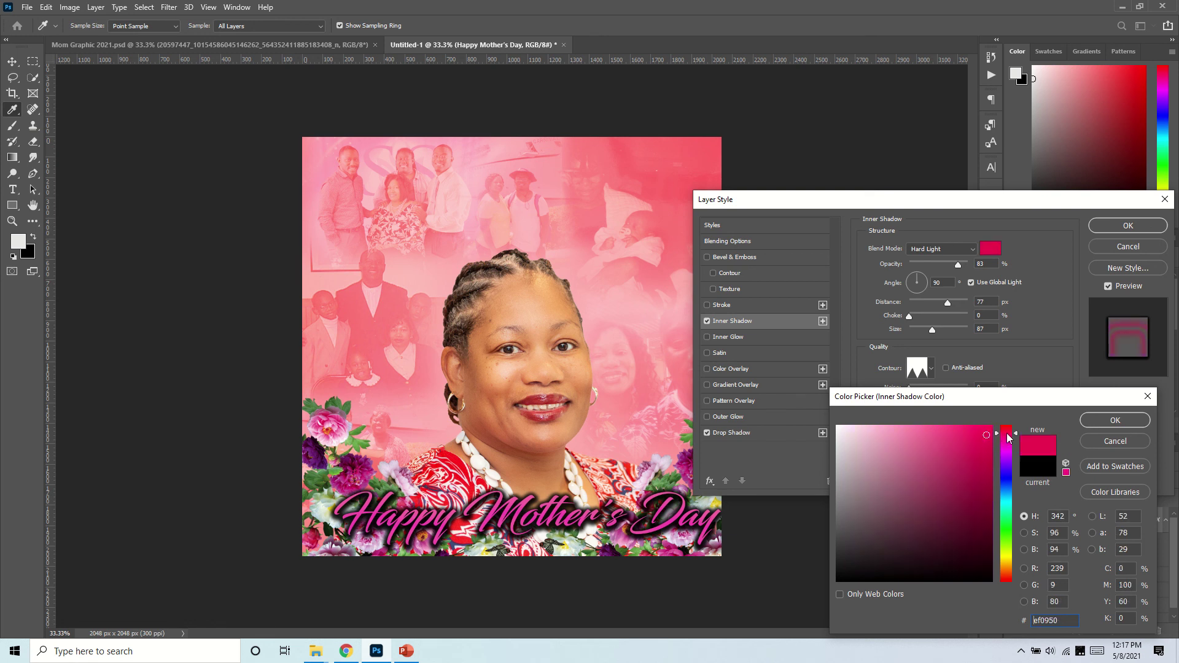
{"action": "left_click", "coordinate": [984, 452]}
{"action": "left_click", "coordinate": [1005, 469]}
{"action": "left_click", "coordinate": [971, 478]}
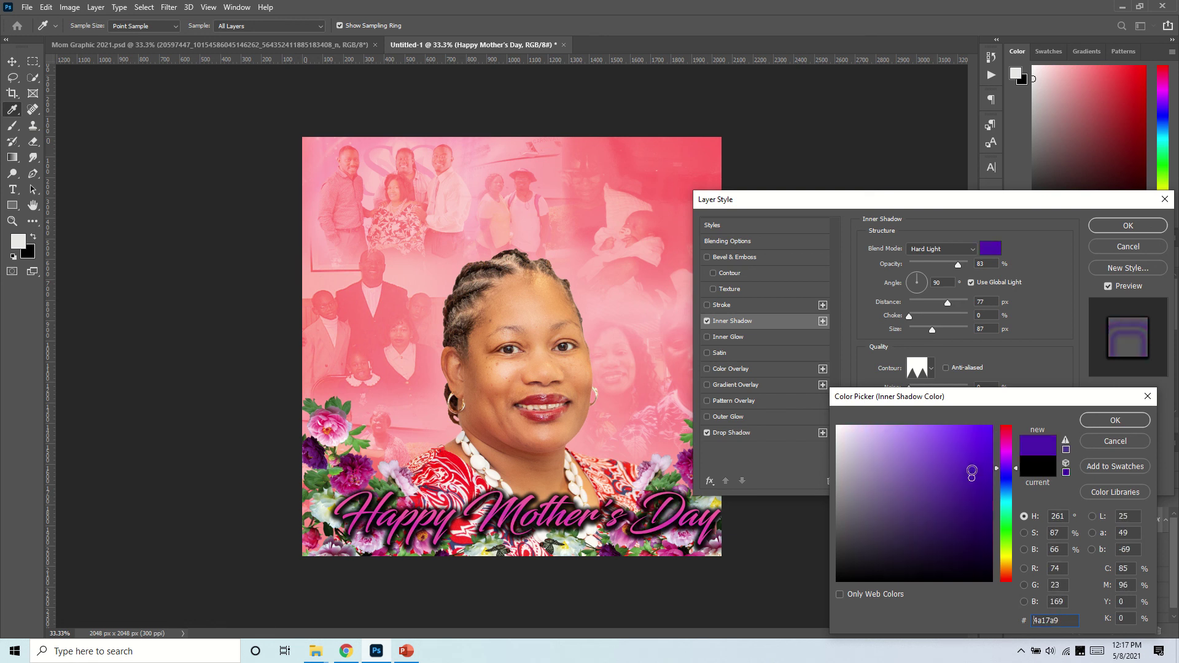
{"action": "left_click", "coordinate": [1009, 448]}
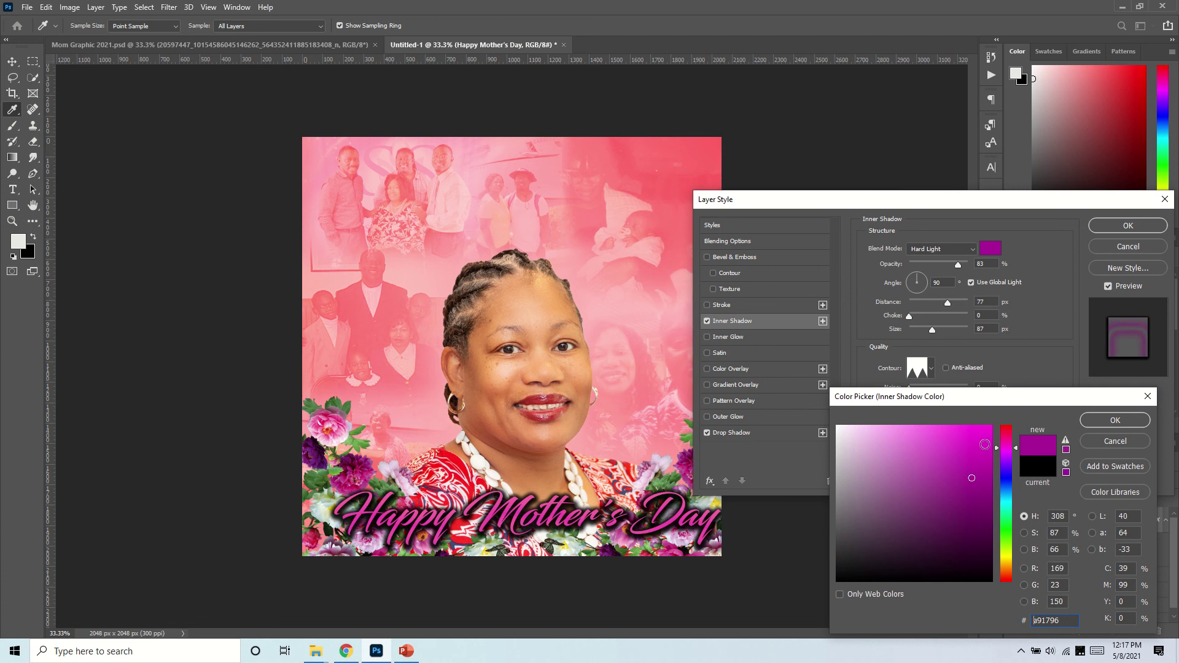
{"action": "left_click_drag", "start_coordinate": [984, 444], "coordinate": [979, 435]}
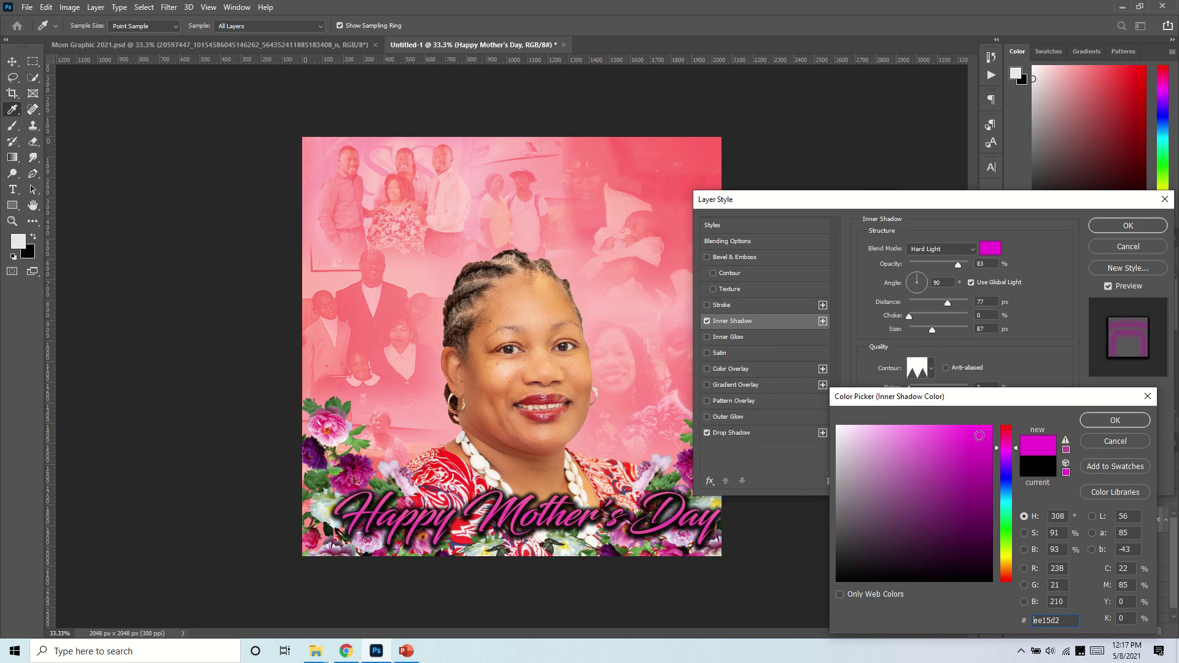
{"action": "left_click", "coordinate": [1114, 421]}
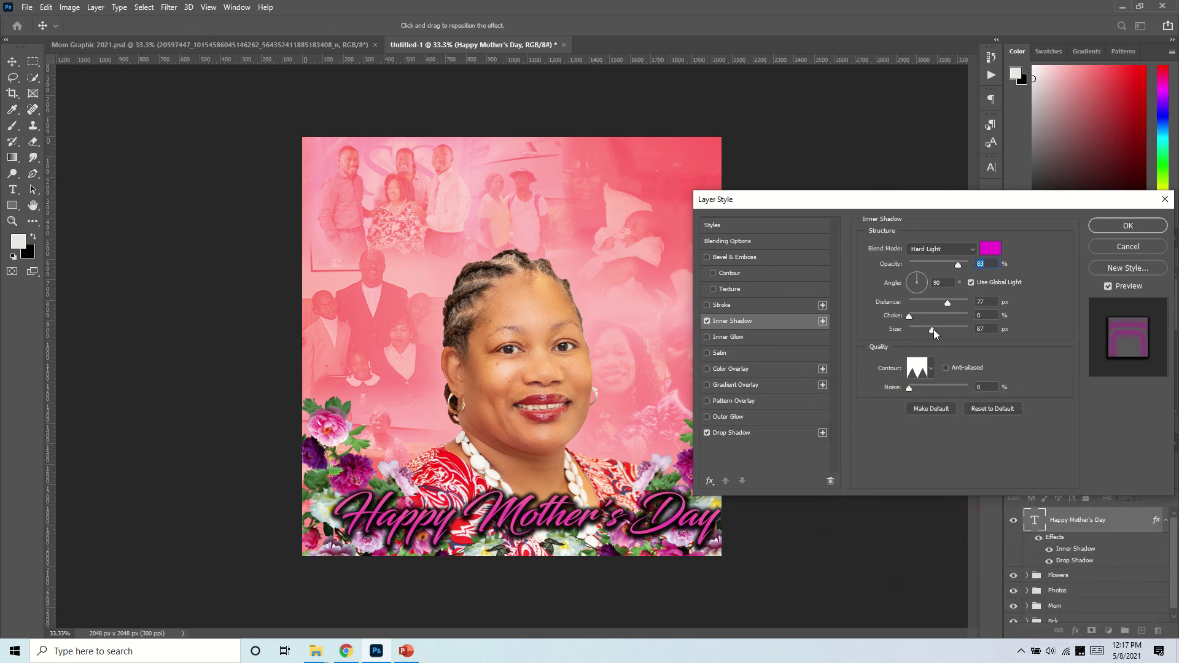
- Set the inner shadow's size to 29 px, choke to 39%, distance to 98 px and noise to 26%, and apply the layer style
{"action": "mouse_move", "coordinate": [933, 329]}
{"action": "left_mouse_down"}
{"action": "mouse_move", "coordinate": [956, 330]}
{"action": "mouse_move", "coordinate": [919, 334]}
{"action": "left_mouse_up"}
{"action": "left_click", "coordinate": [932, 318]}
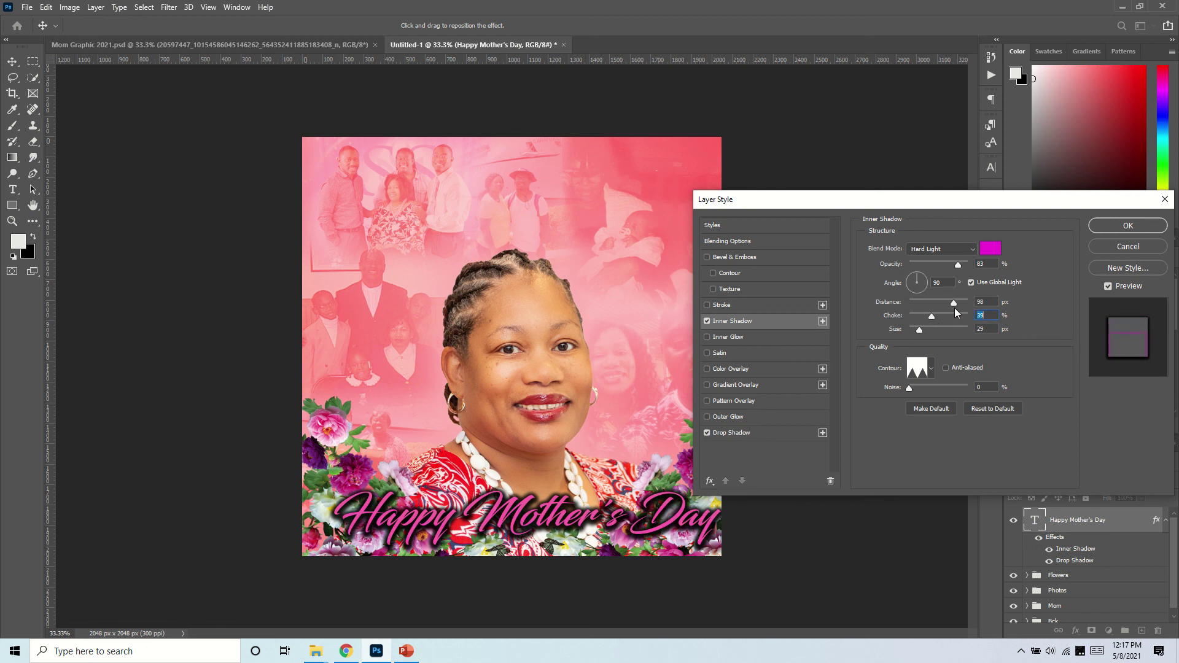
{"action": "mouse_move", "coordinate": [911, 387]}
{"action": "left_mouse_down"}
{"action": "mouse_move", "coordinate": [936, 389]}
{"action": "mouse_move", "coordinate": [925, 388]}
{"action": "left_mouse_up"}
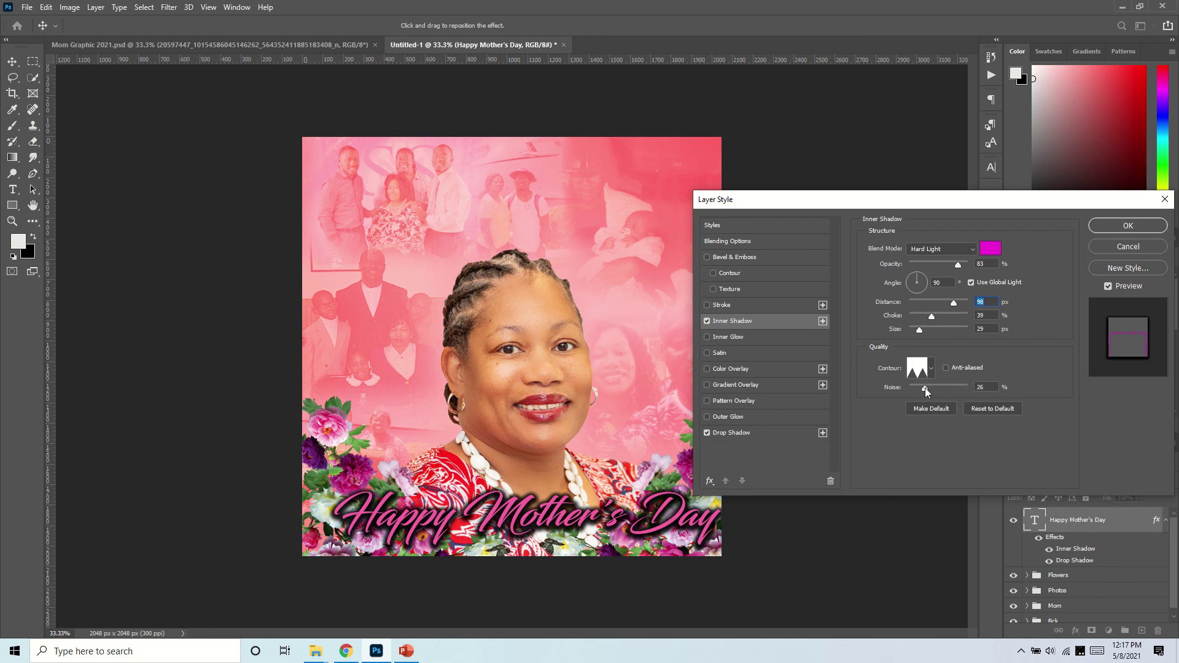
{"action": "left_click", "coordinate": [707, 320]}
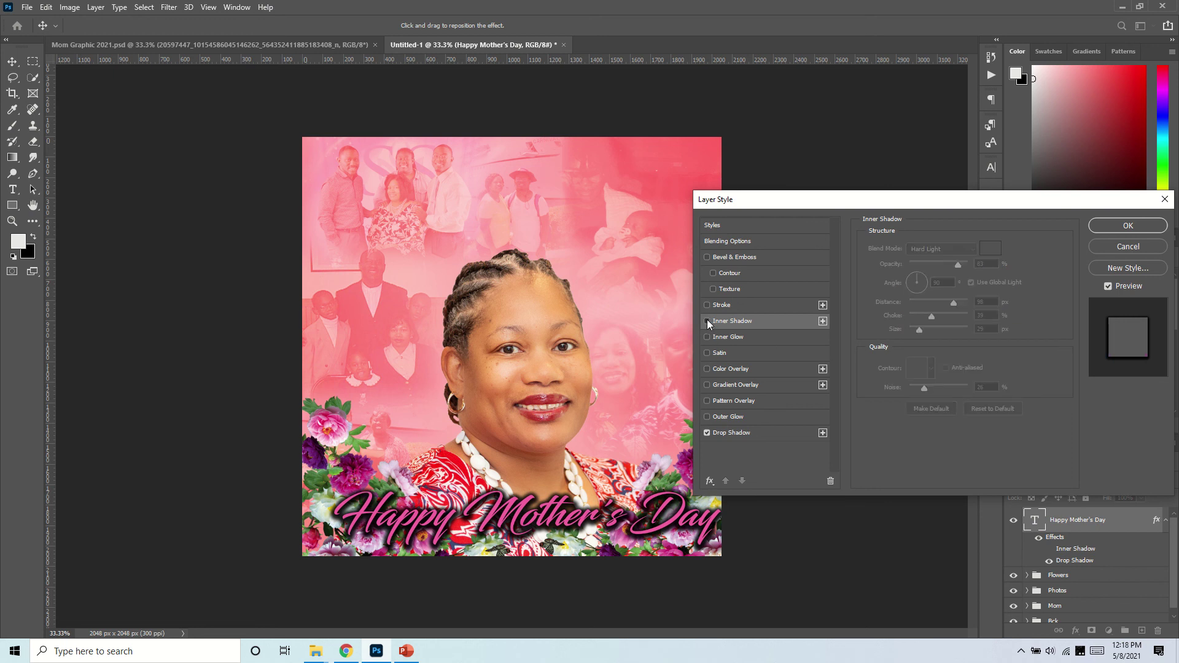
{"action": "left_click", "coordinate": [708, 321]}
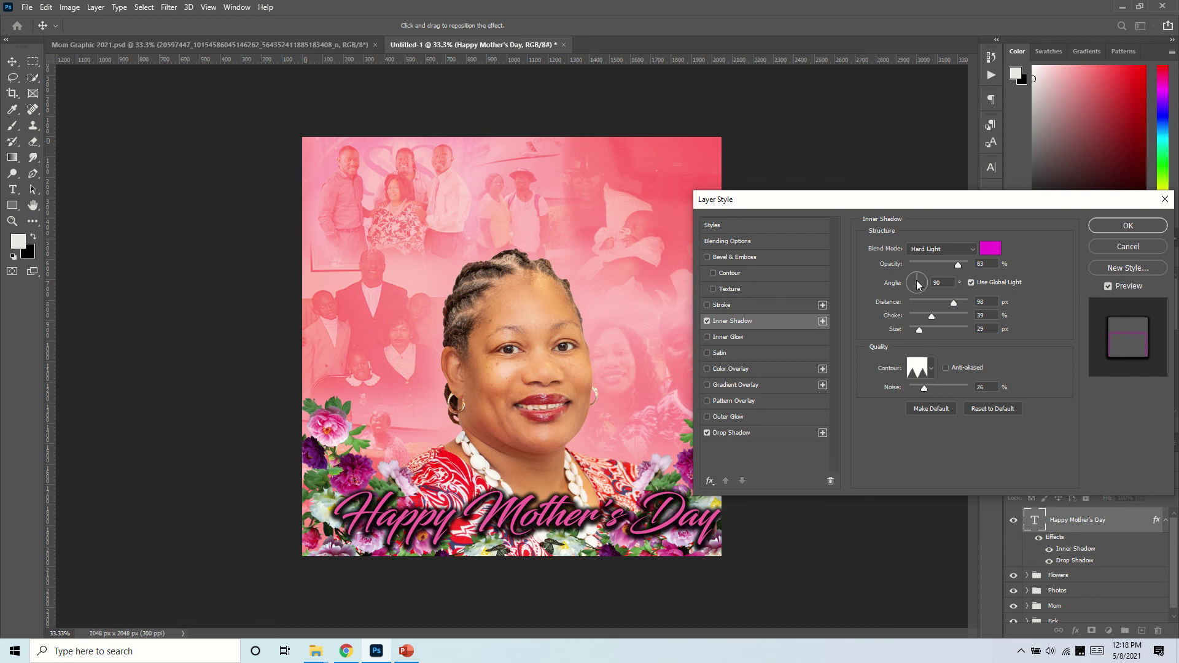
{"action": "left_click", "coordinate": [1111, 226]}
- Collapse the text layer's effects list and move the greeting slightly left to center it across the graphic
{"action": "left_click", "coordinate": [1165, 520]}
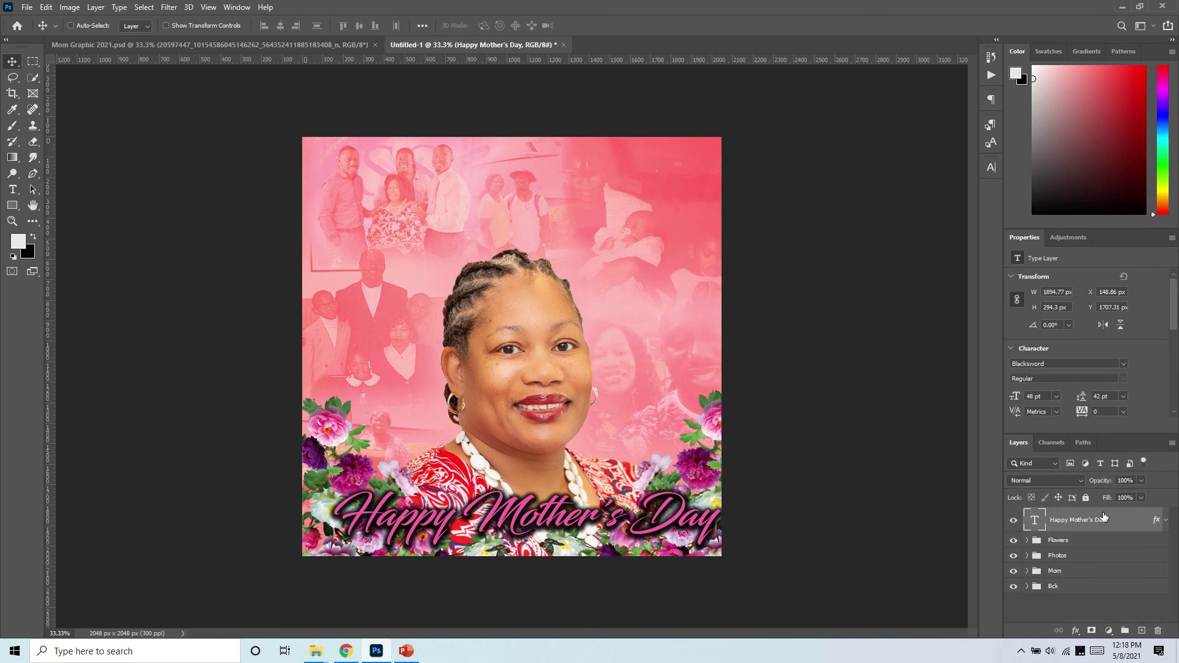
{"action": "left_click_drag", "start_coordinate": [552, 523], "coordinate": [545, 525]}
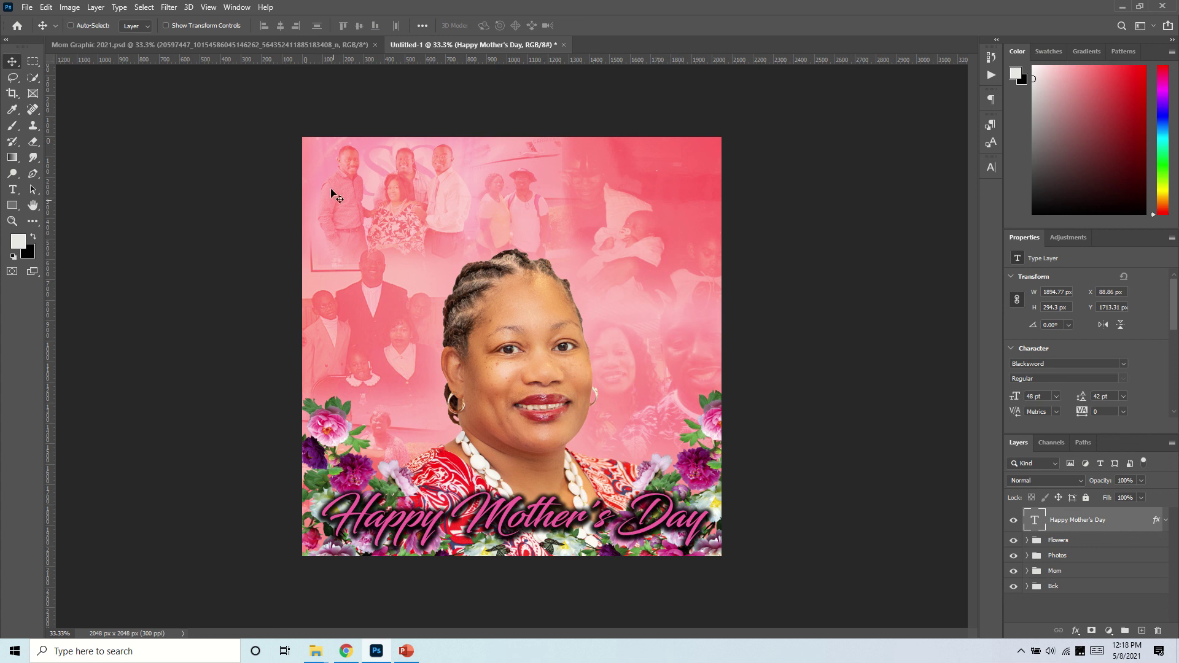
- Switch to Mom Graphic 2021.psd, collapse Photos 2, and expand the HMD, Lights and Light groups to reach the optical flare layer
{"action": "left_click", "coordinate": [287, 46]}
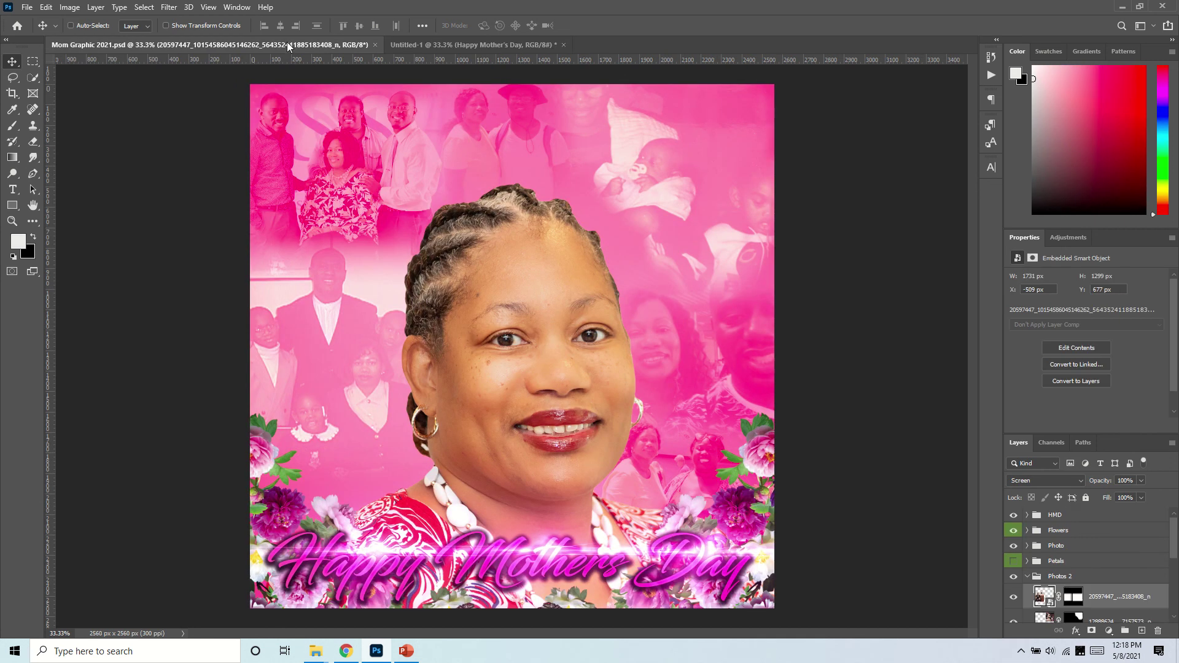
{"action": "left_click", "coordinate": [1027, 577]}
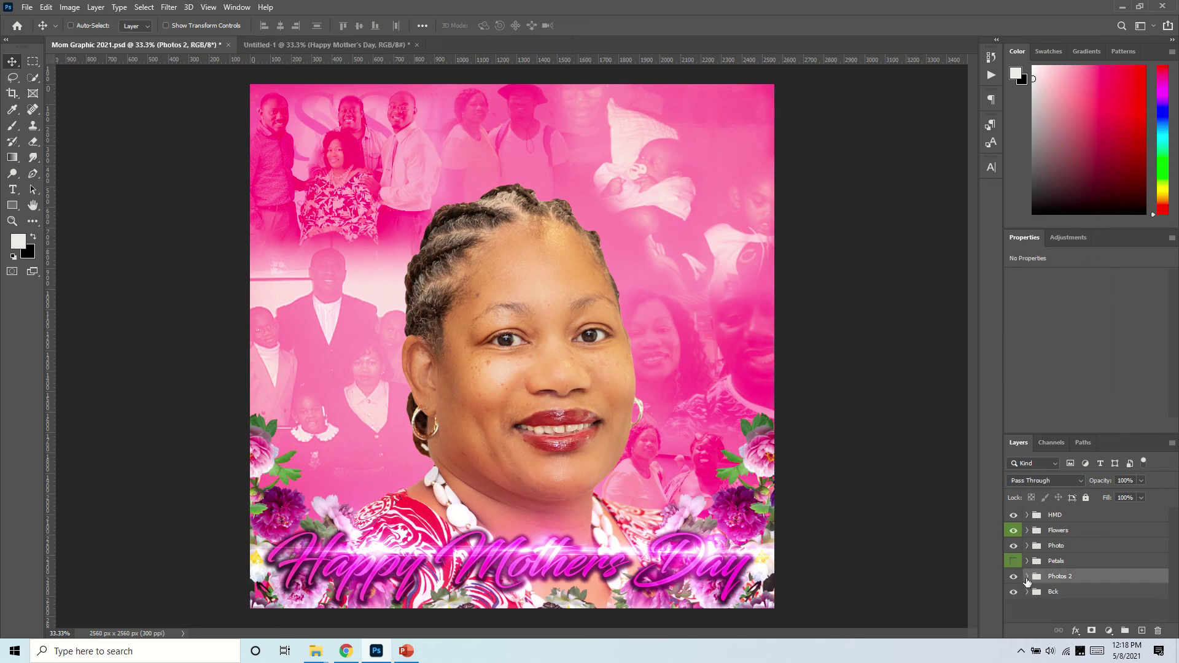
{"action": "left_click", "coordinate": [1028, 516]}
{"action": "left_click", "coordinate": [1037, 533]}
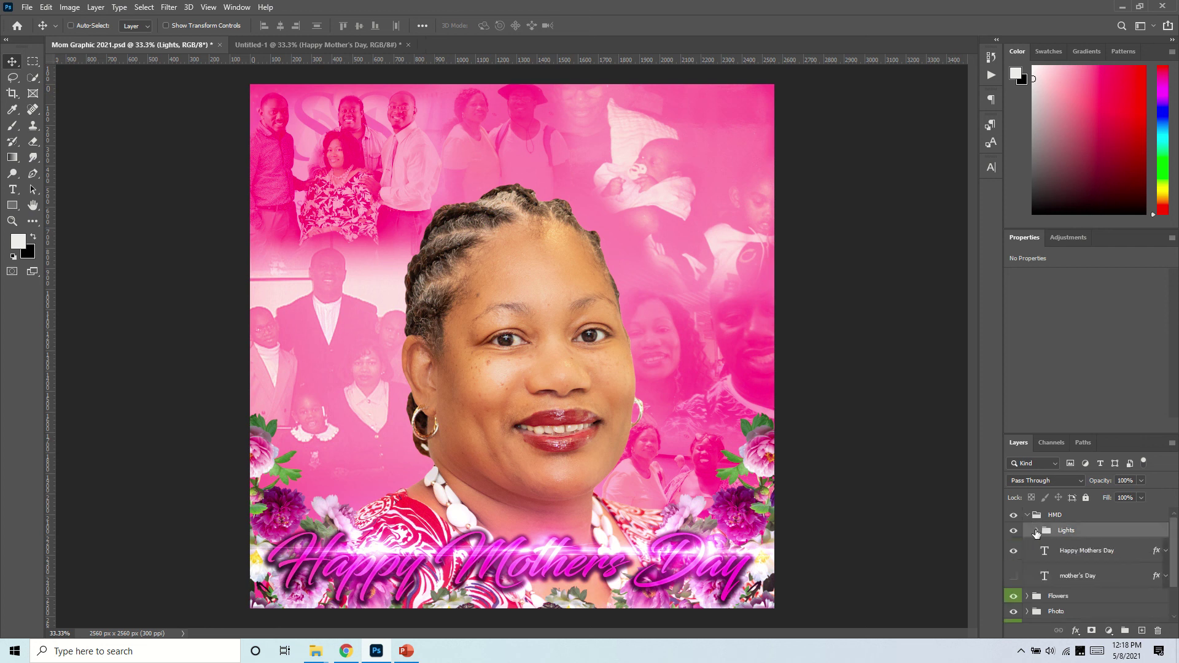
{"action": "left_click", "coordinate": [1037, 532]}
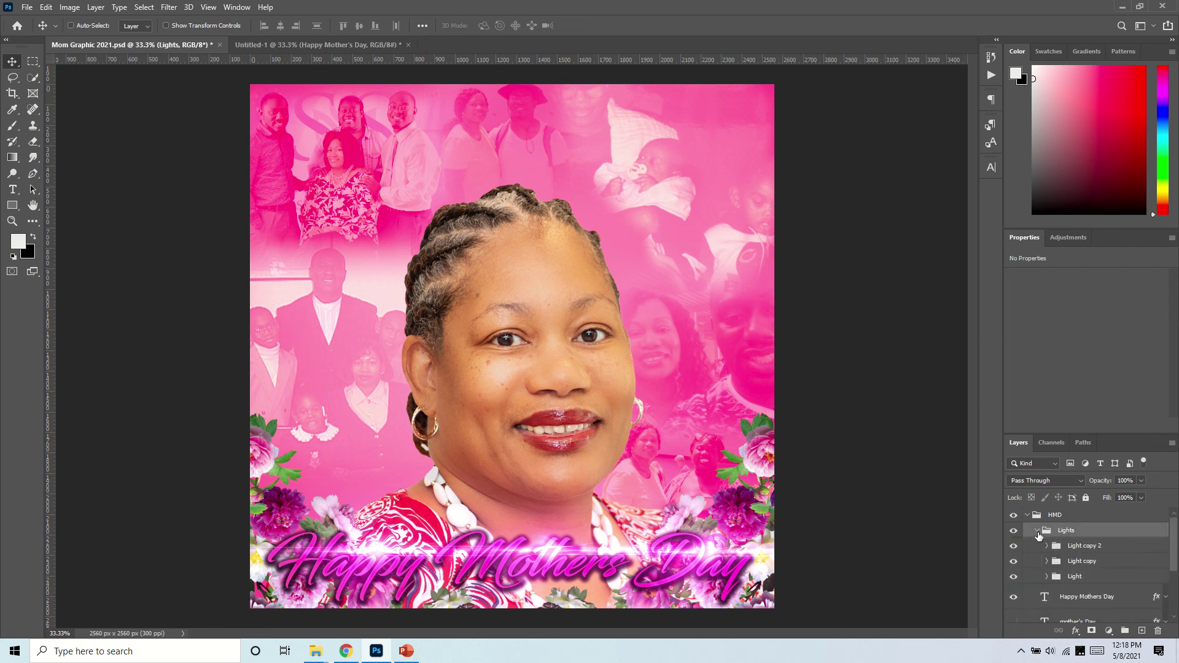
{"action": "left_click", "coordinate": [1069, 580]}
{"action": "left_click", "coordinate": [1047, 578]}
{"action": "scroll", "coordinate": [1093, 571], "scroll_direction": "down", "scroll_amount": 2}
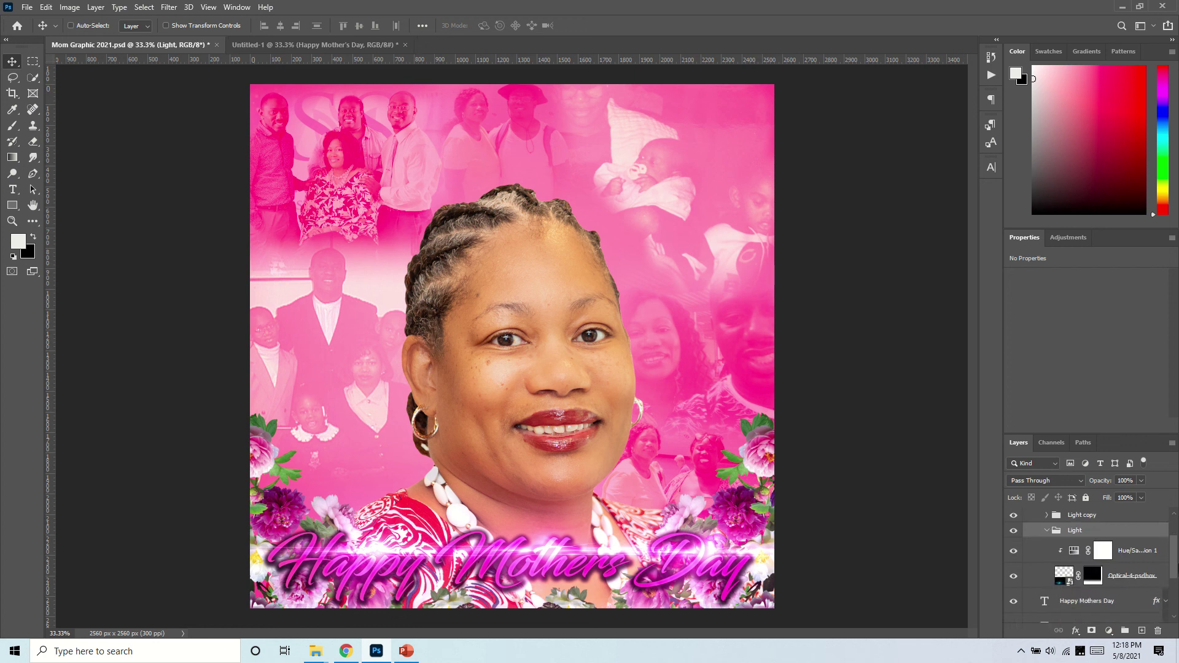
- Duplicate the Optical-4-psdbox flare layer into the Untitled-1 document
{"action": "left_click", "coordinate": [1130, 580]}
{"action": "right_click", "coordinate": [1130, 580]}
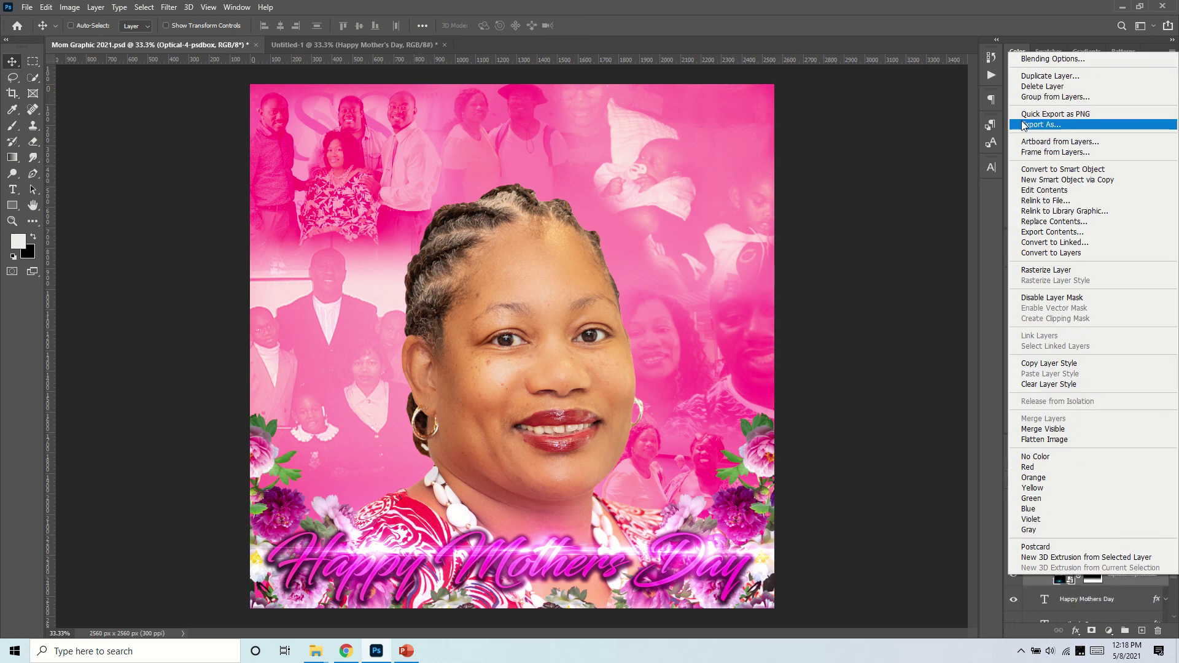
{"action": "left_click", "coordinate": [1050, 76]}
{"action": "left_click", "coordinate": [540, 226]}
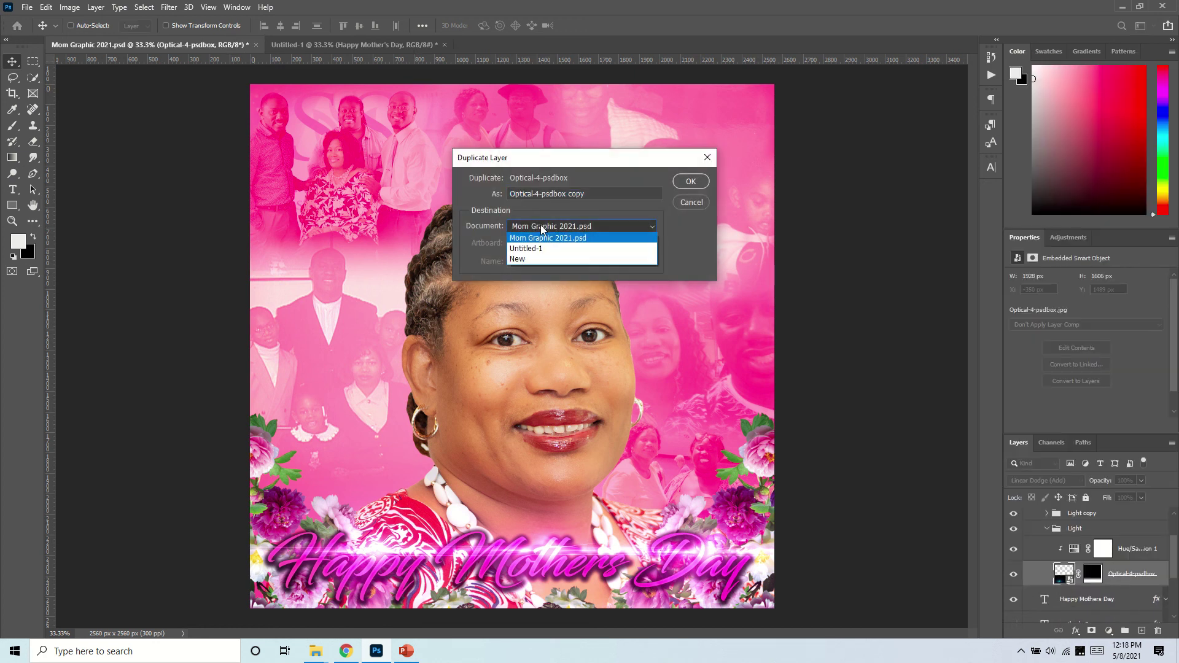
{"action": "left_click", "coordinate": [540, 244]}
{"action": "left_click", "coordinate": [691, 181]}
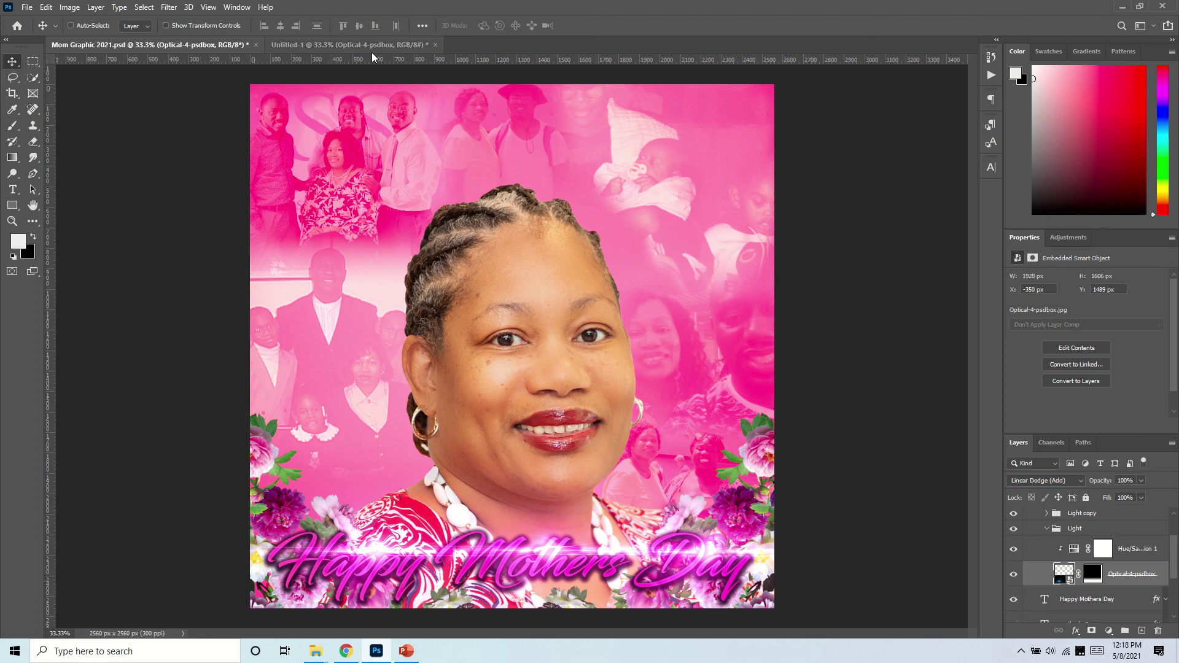
- Return to Untitled-1, delete the flare layer's mask, and move the flare up over the woman's forehead to expose it fully
{"action": "left_click", "coordinate": [347, 44]}
{"action": "right_click", "coordinate": [1065, 528]}
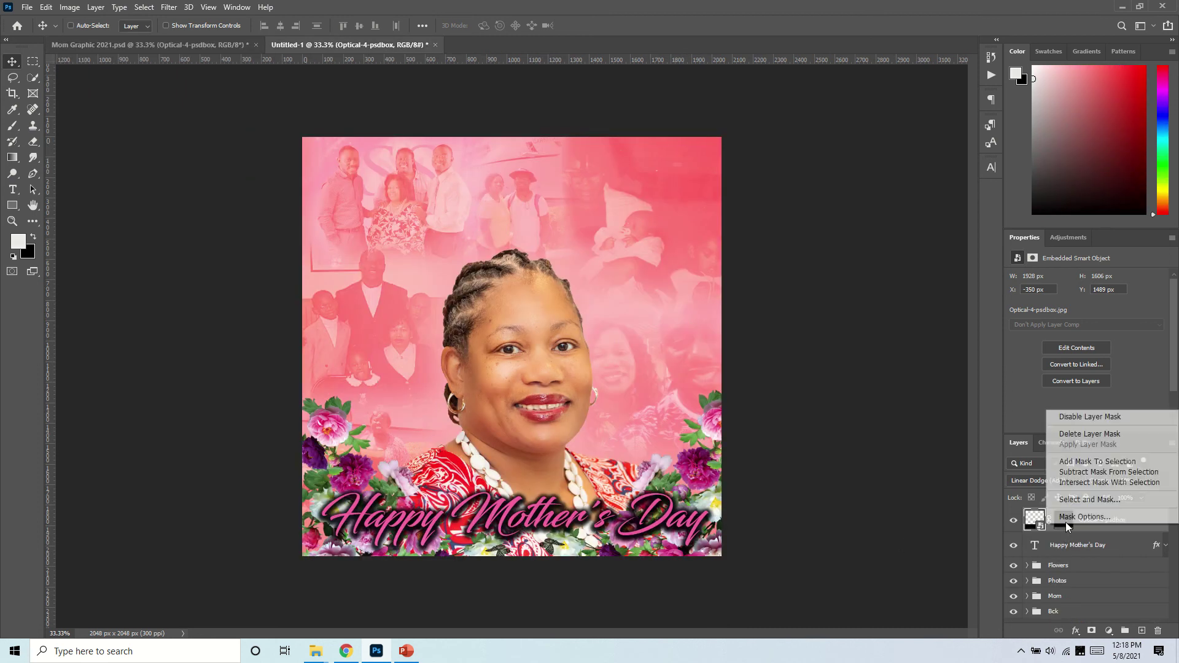
{"action": "left_click", "coordinate": [1079, 435]}
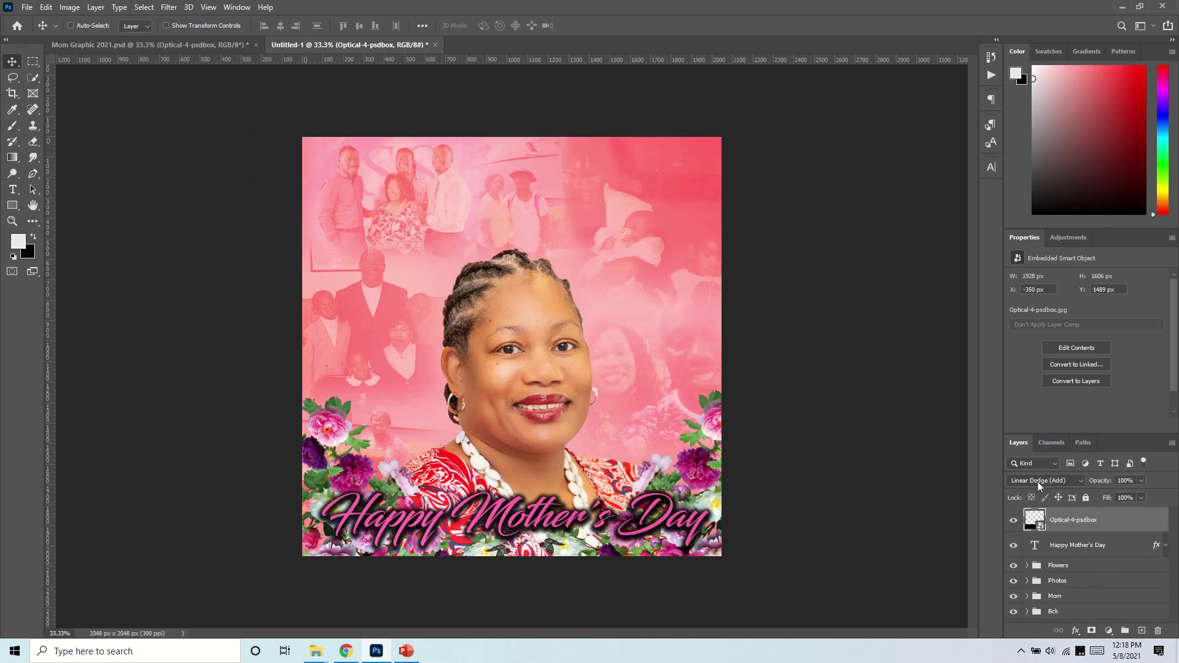
{"action": "left_click_drag", "start_coordinate": [546, 476], "coordinate": [577, 316]}
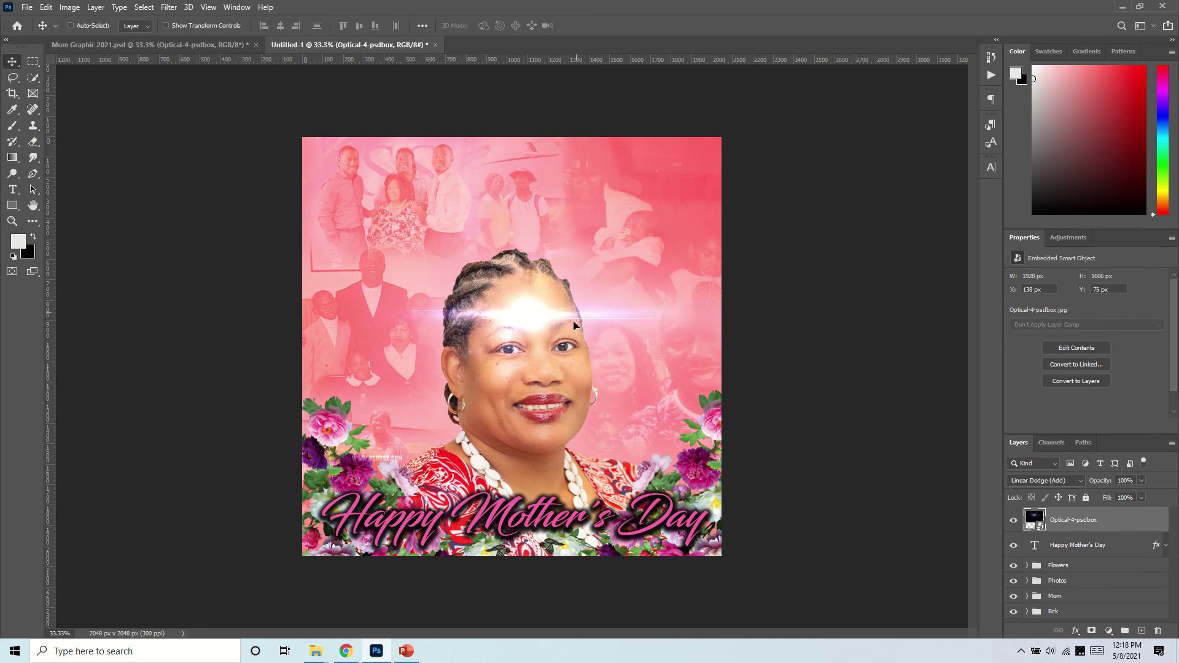
{"action": "mouse_move", "coordinate": [482, 351]}
{"action": "left_mouse_down"}
{"action": "mouse_move", "coordinate": [565, 341]}
{"action": "mouse_move", "coordinate": [473, 340]}
{"action": "left_mouse_up"}
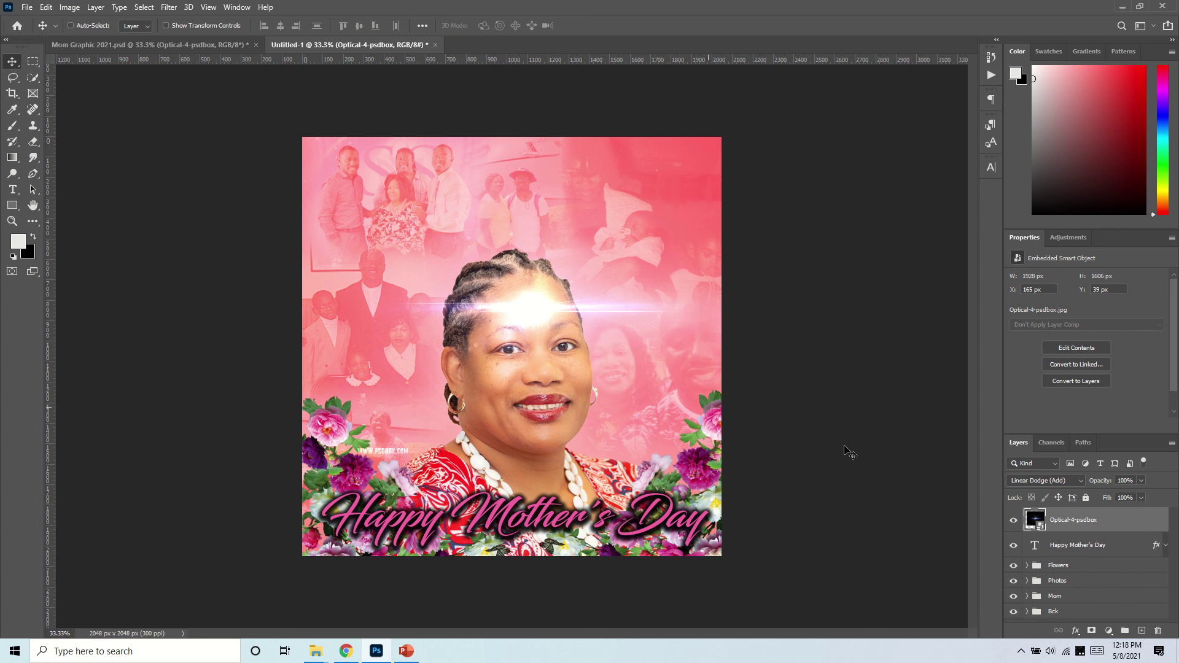
- Add a layer mask to the flare, fade its edges and watermark with black gradients, and move the flare beside the word Happy
{"action": "left_click", "coordinate": [1092, 633]}
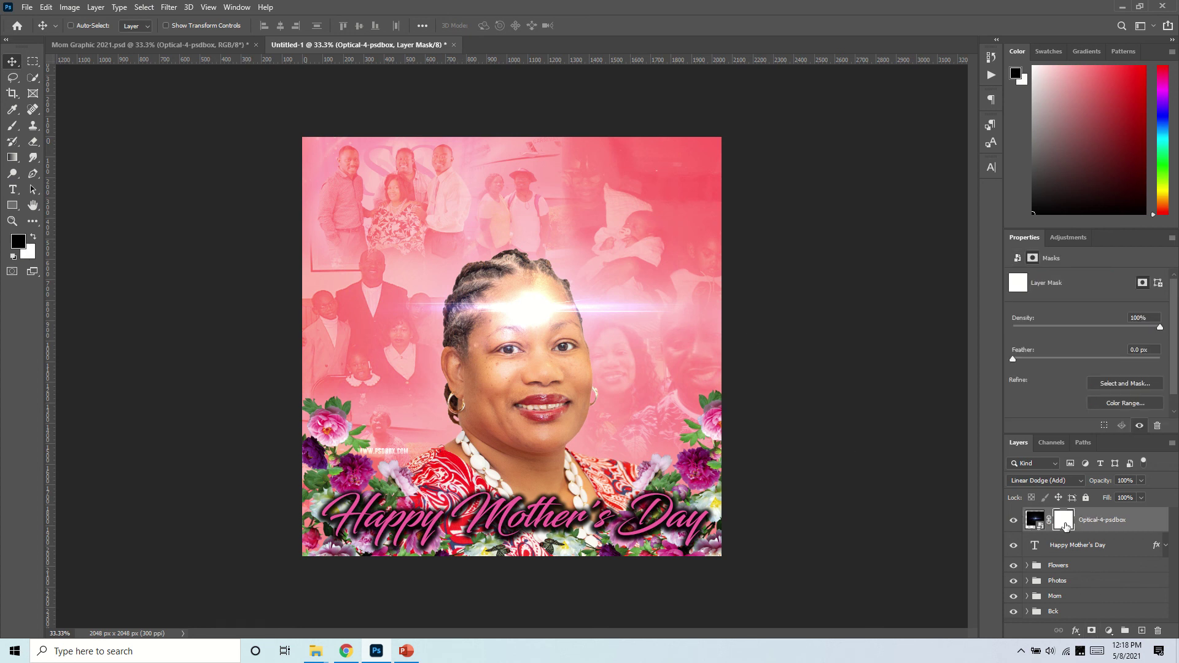
{"action": "key", "text": "g"}
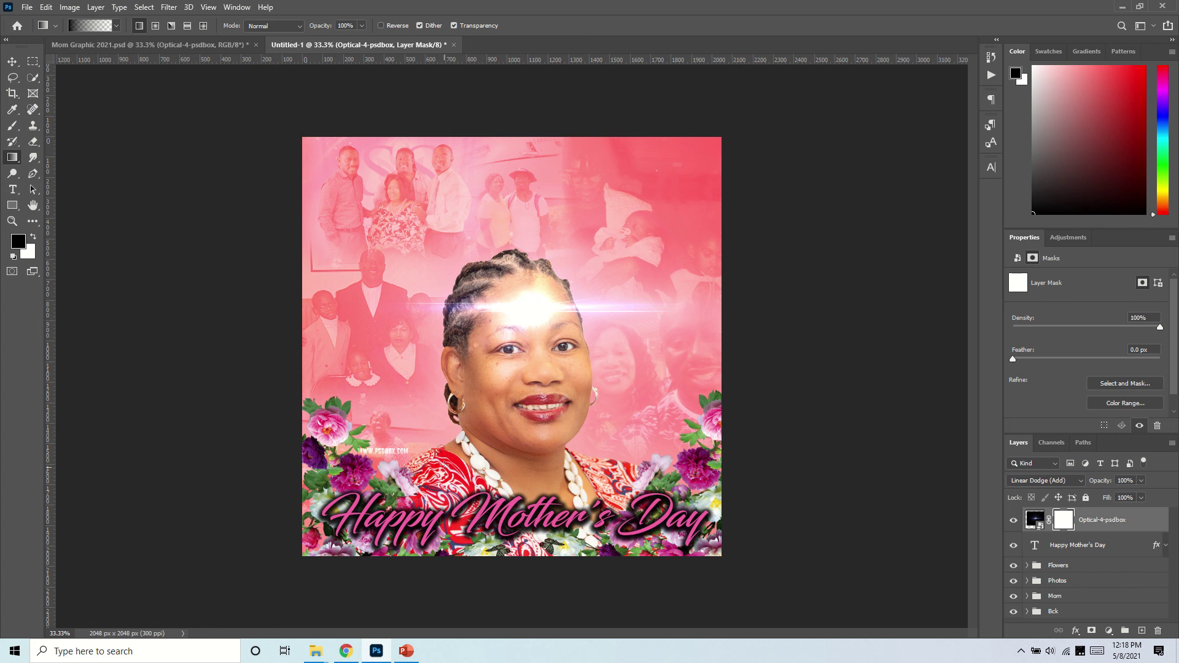
{"action": "left_click_drag", "start_coordinate": [444, 467], "coordinate": [444, 400]}
{"action": "left_click_drag", "start_coordinate": [513, 332], "coordinate": [507, 221]}
{"action": "mouse_move", "coordinate": [500, 278]}
{"action": "left_mouse_down"}
{"action": "mouse_move", "coordinate": [404, 345]}
{"action": "mouse_move", "coordinate": [443, 359]}
{"action": "mouse_move", "coordinate": [672, 350]}
{"action": "mouse_move", "coordinate": [606, 313]}
{"action": "mouse_move", "coordinate": [534, 492]}
{"action": "mouse_move", "coordinate": [433, 513]}
{"action": "mouse_move", "coordinate": [405, 438]}
{"action": "mouse_move", "coordinate": [394, 503]}
{"action": "left_mouse_up"}
{"action": "key", "text": "v"}
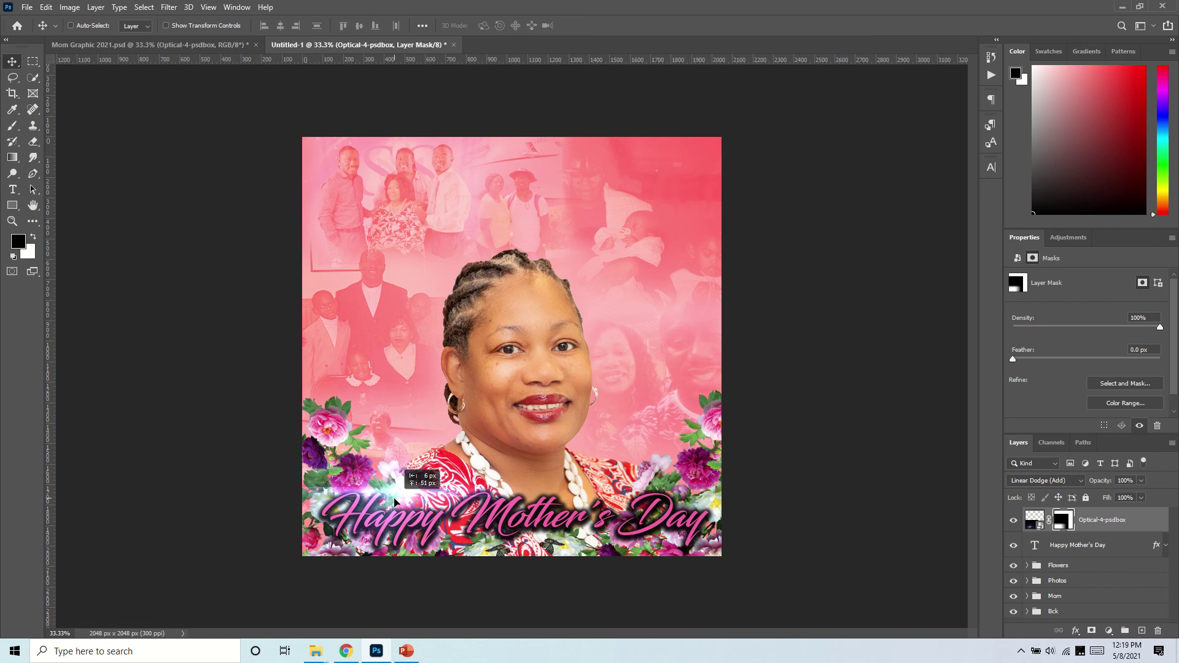
- Add a Hue/Saturation adjustment clipped to the flare layer and turn on Colorize
{"action": "left_click", "coordinate": [1109, 630]}
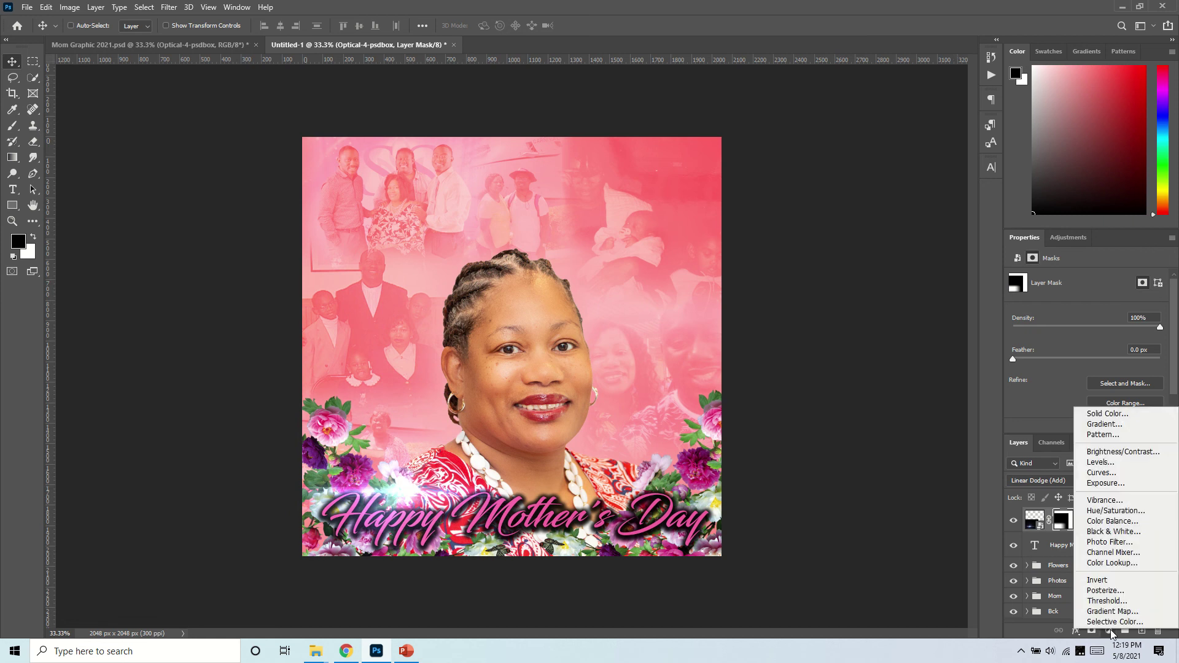
{"action": "left_click", "coordinate": [1110, 512]}
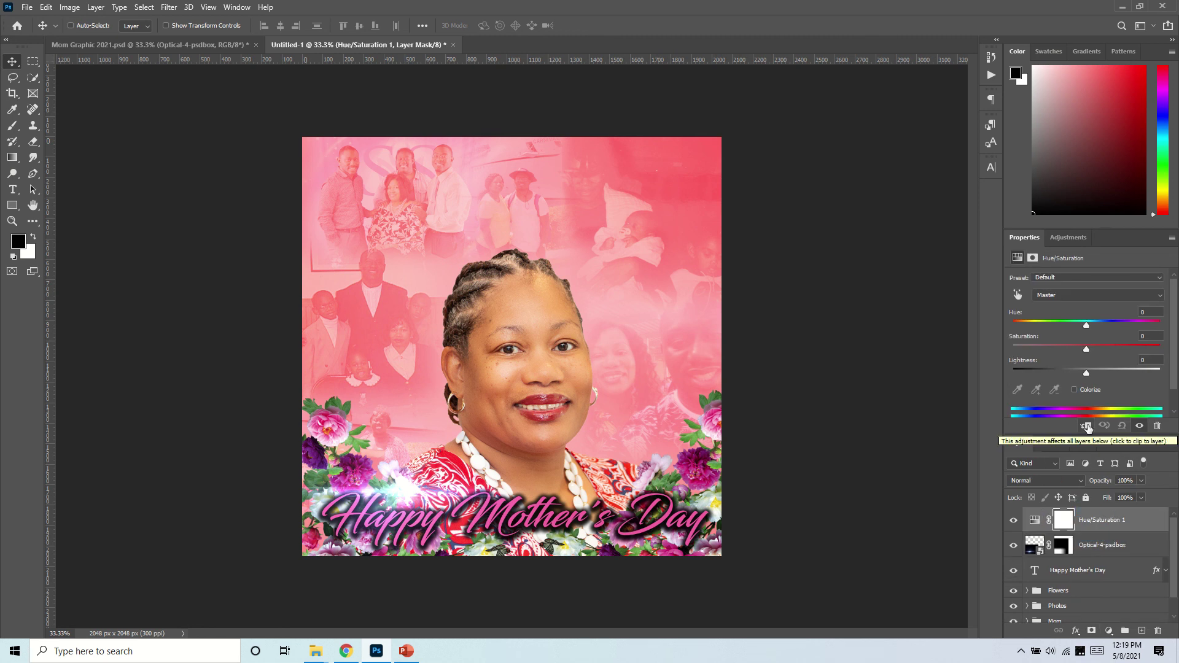
{"action": "left_click", "coordinate": [1087, 426]}
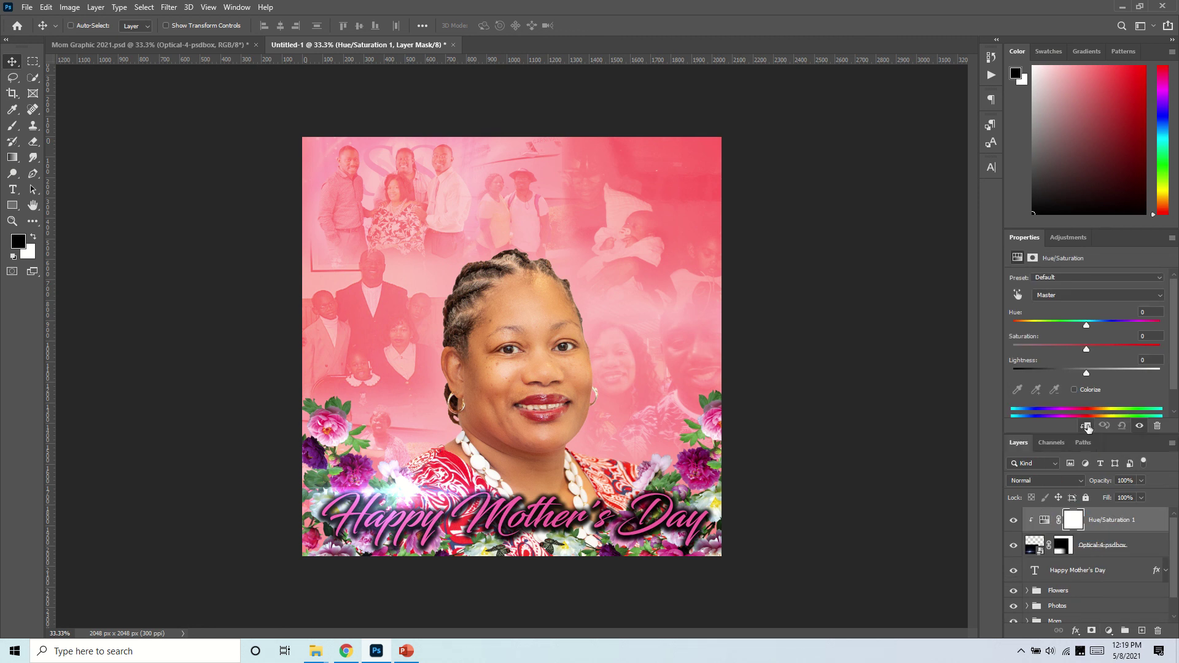
{"action": "left_click", "coordinate": [1075, 389]}
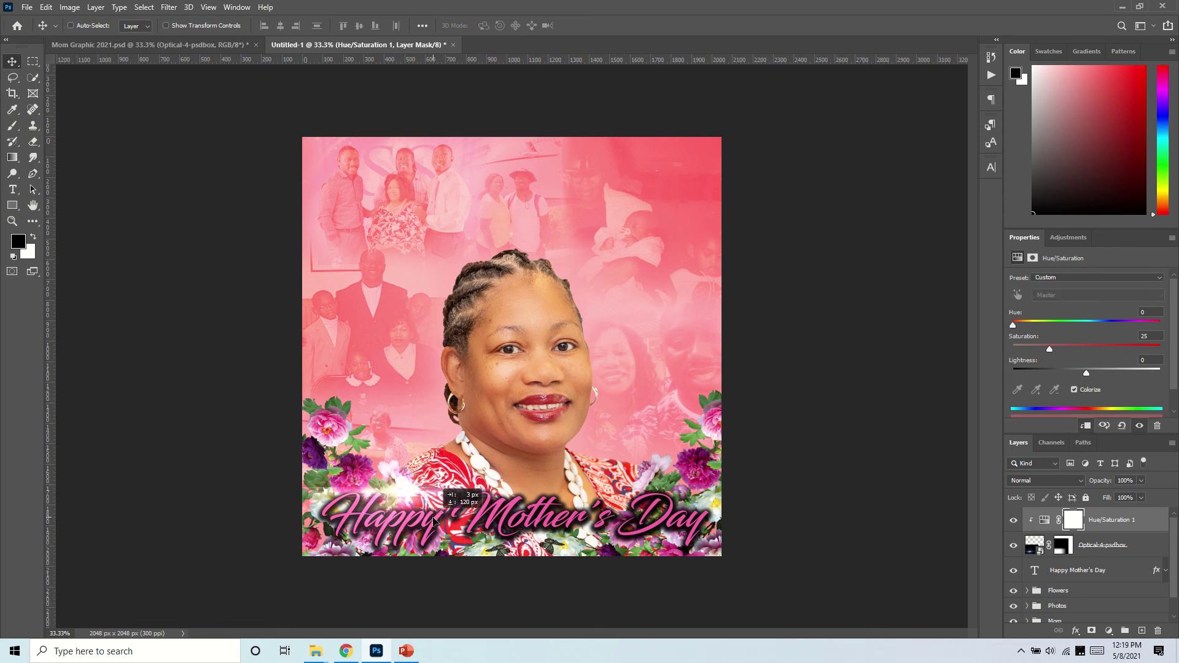
- Lower the flare onto the word Happy and tint it magenta with hue 306 and saturation 57
{"action": "left_click", "coordinate": [1140, 552]}
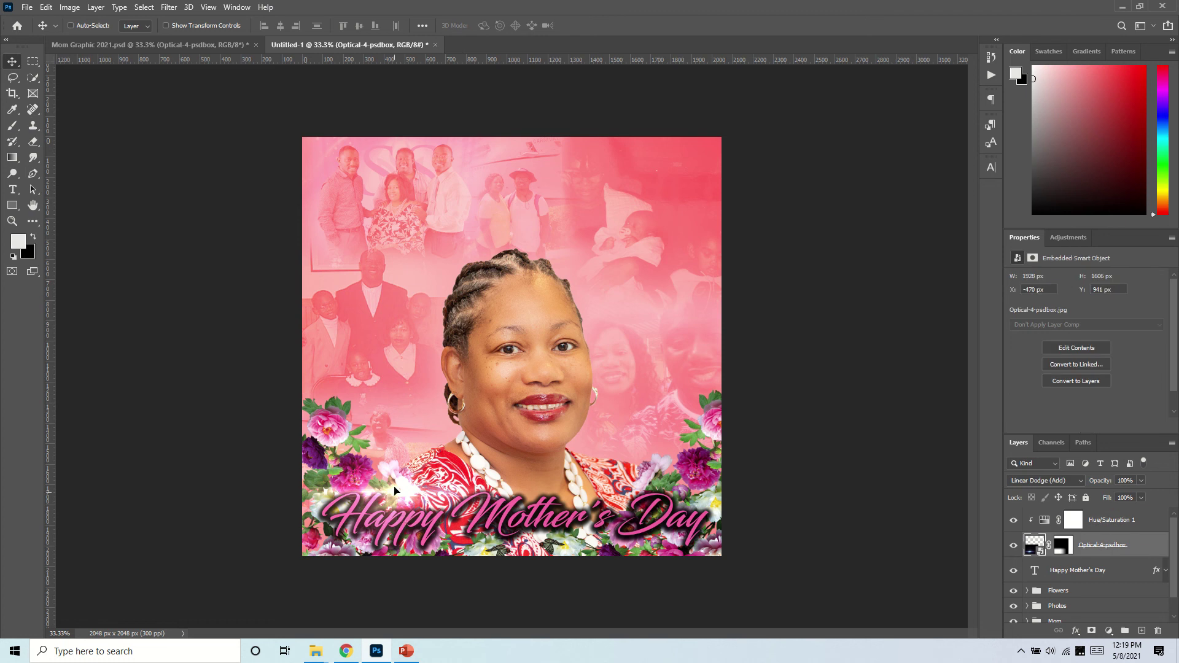
{"action": "left_click_drag", "start_coordinate": [394, 489], "coordinate": [396, 505]}
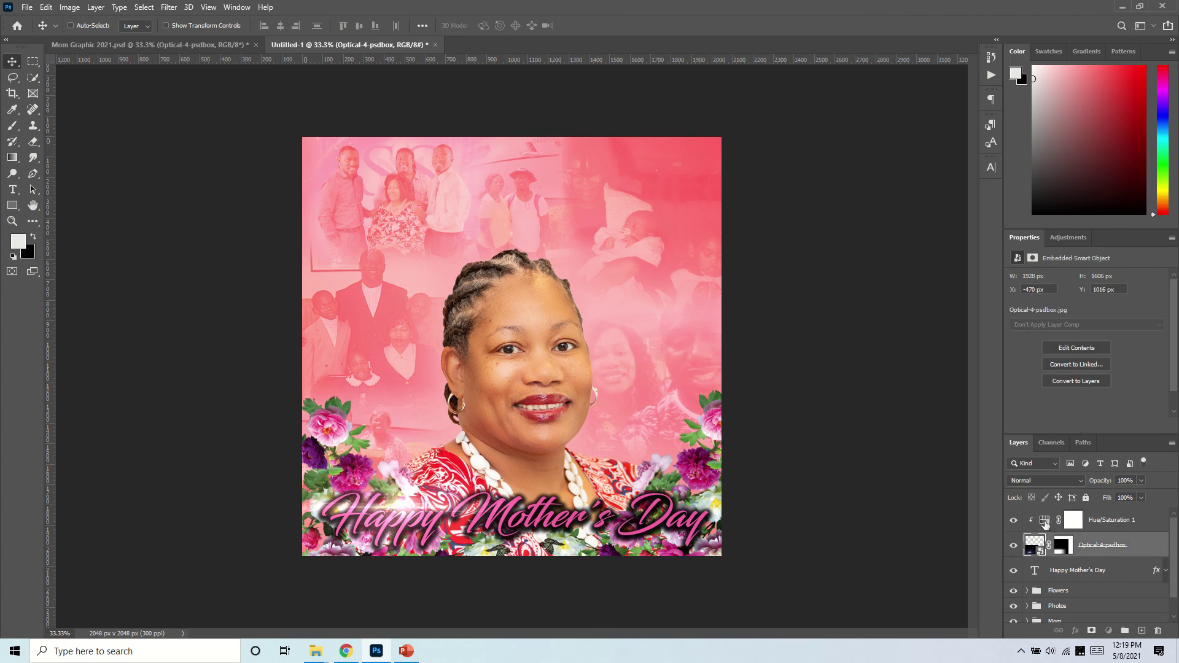
{"action": "left_click", "coordinate": [1051, 524]}
{"action": "left_click_drag", "start_coordinate": [1013, 325], "coordinate": [1107, 325]}
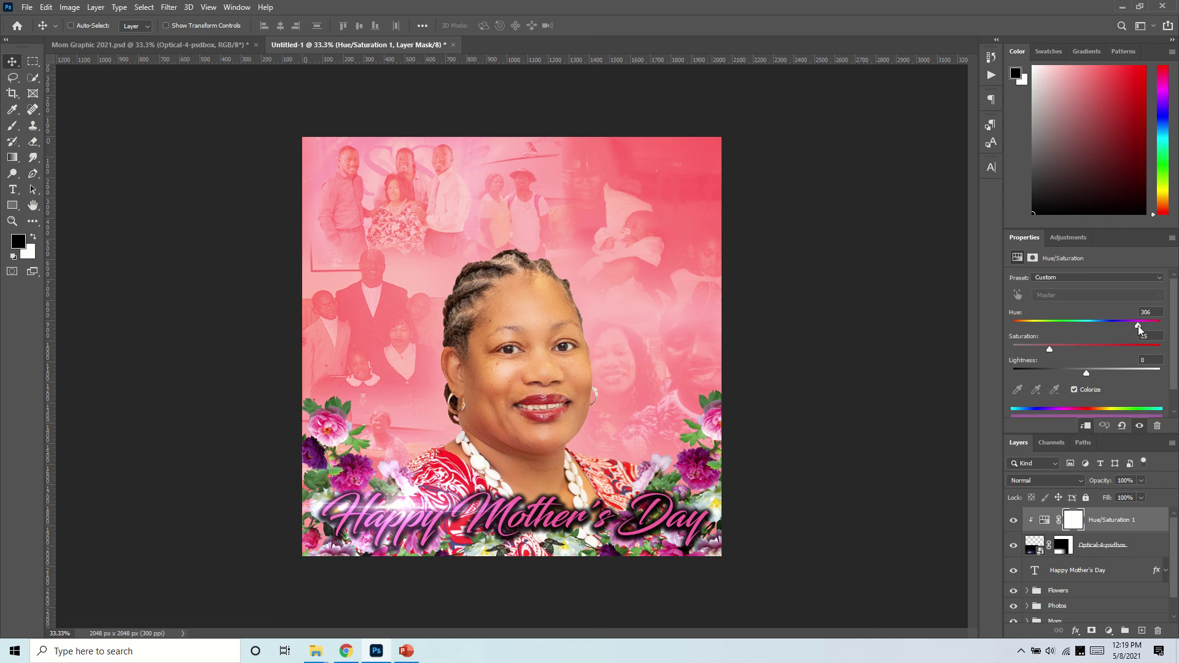
{"action": "left_click_drag", "start_coordinate": [1048, 349], "coordinate": [1096, 348]}
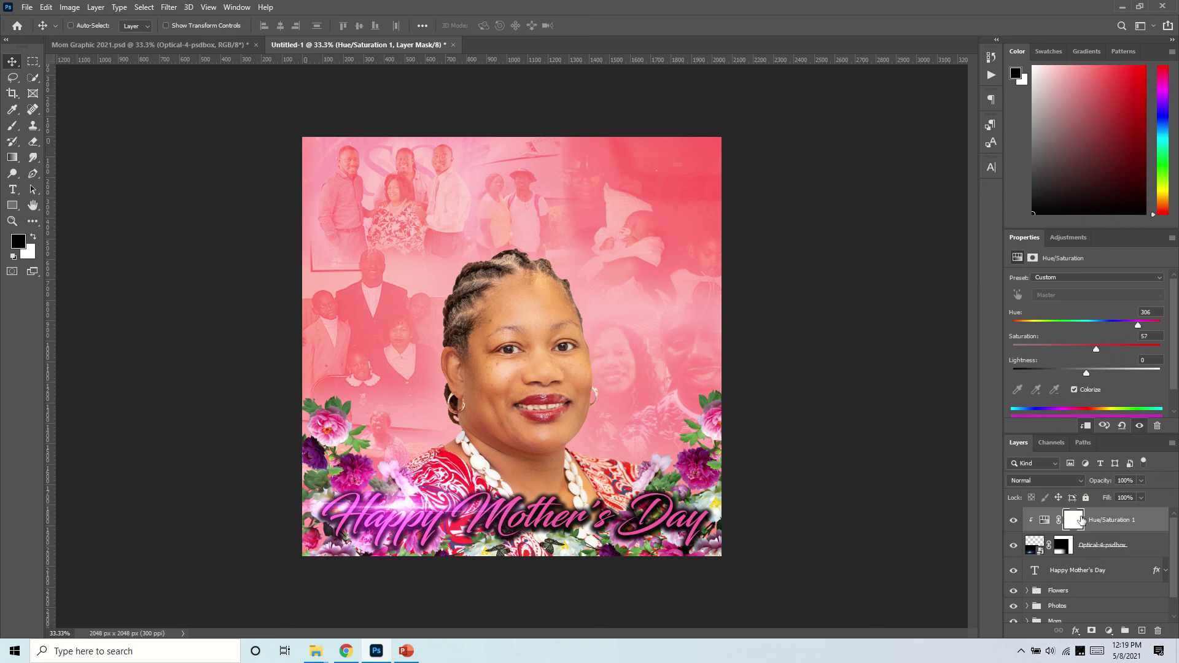
- Nudge the flare slightly right and down on the greeting, preview other blend modes, and choose Linear Dodge (Add)
{"action": "left_click", "coordinate": [1120, 547]}
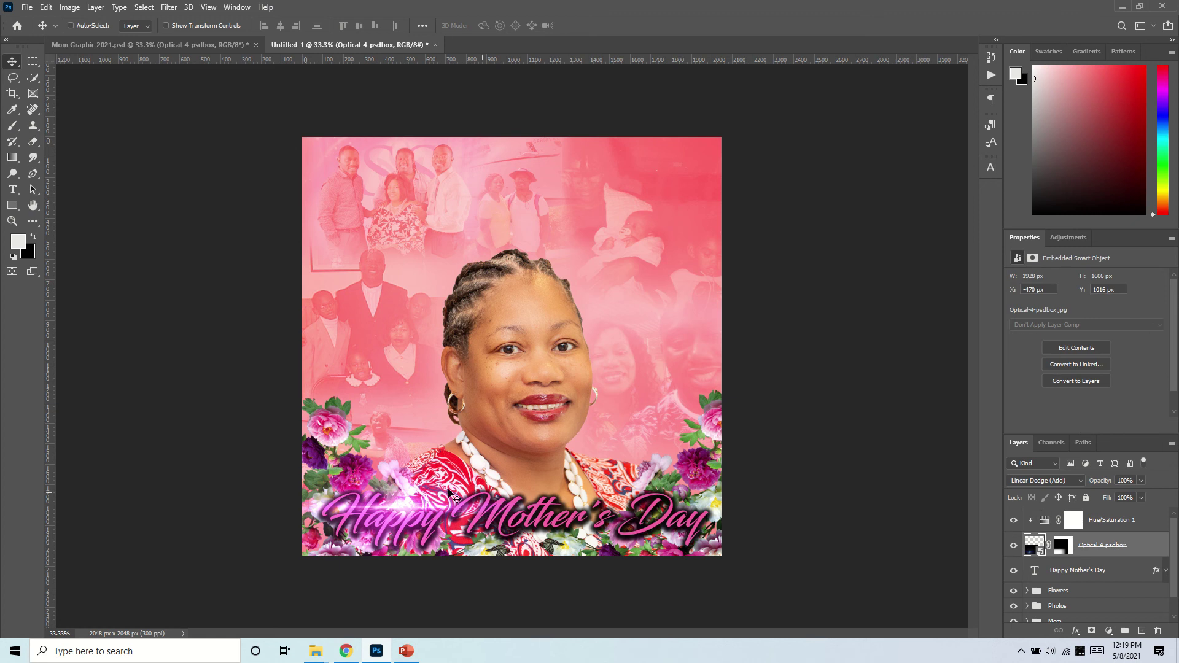
{"action": "left_click_drag", "start_coordinate": [409, 508], "coordinate": [413, 511]}
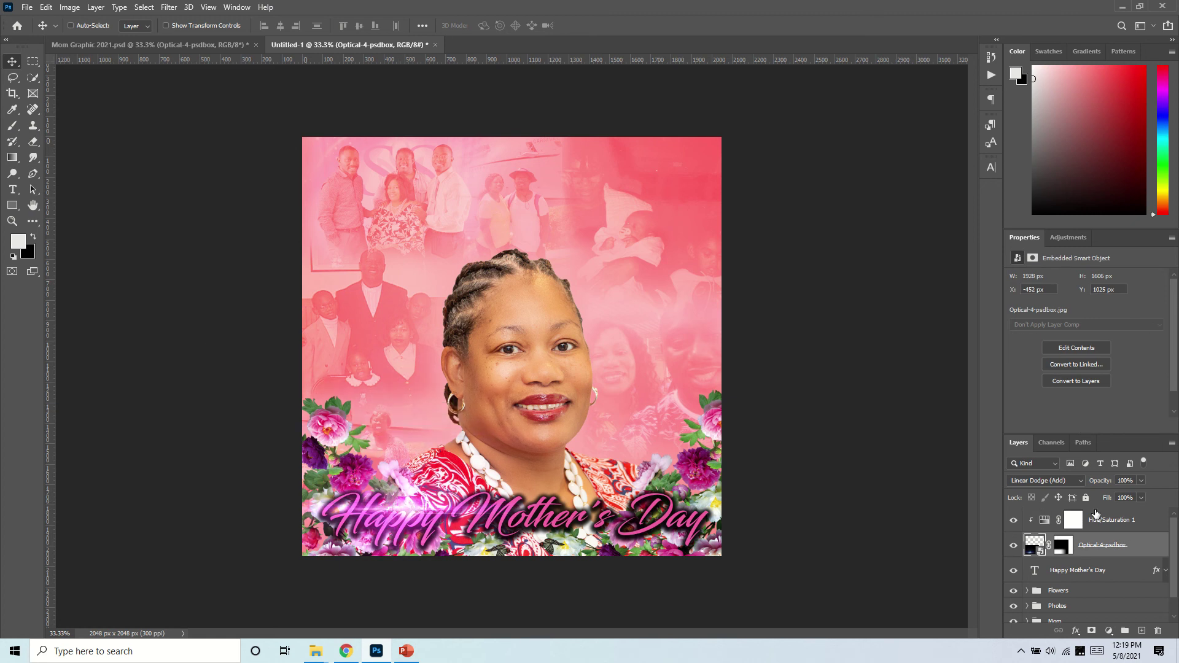
{"action": "left_click", "coordinate": [1079, 479]}
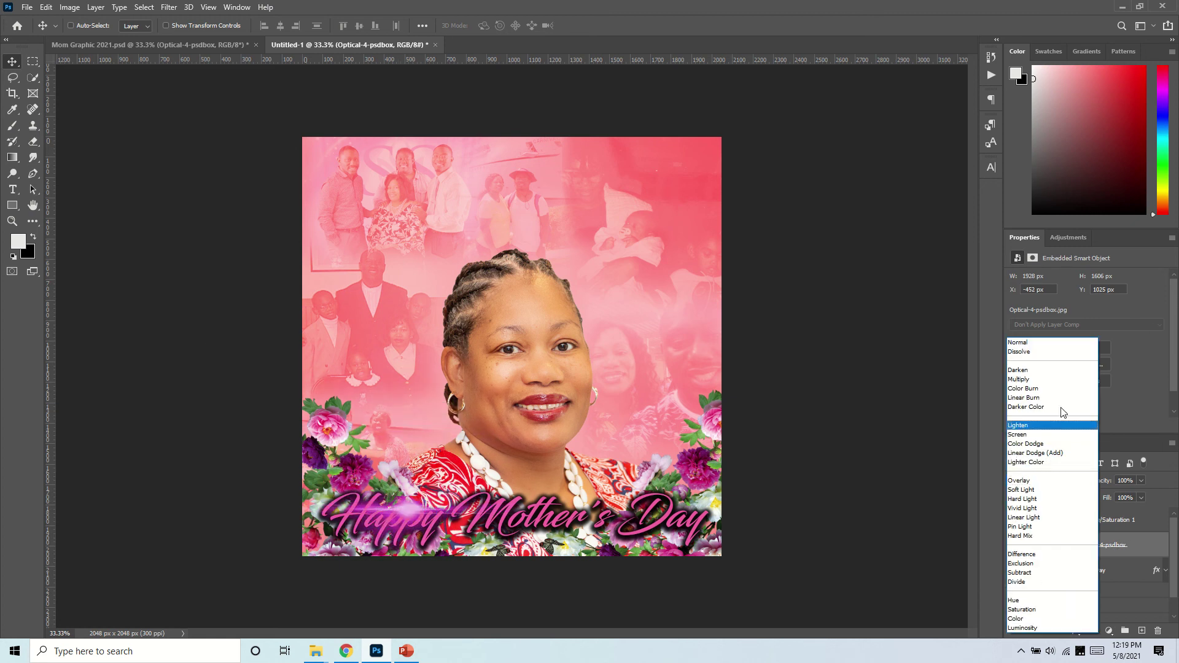
{"action": "left_click", "coordinate": [1029, 458]}
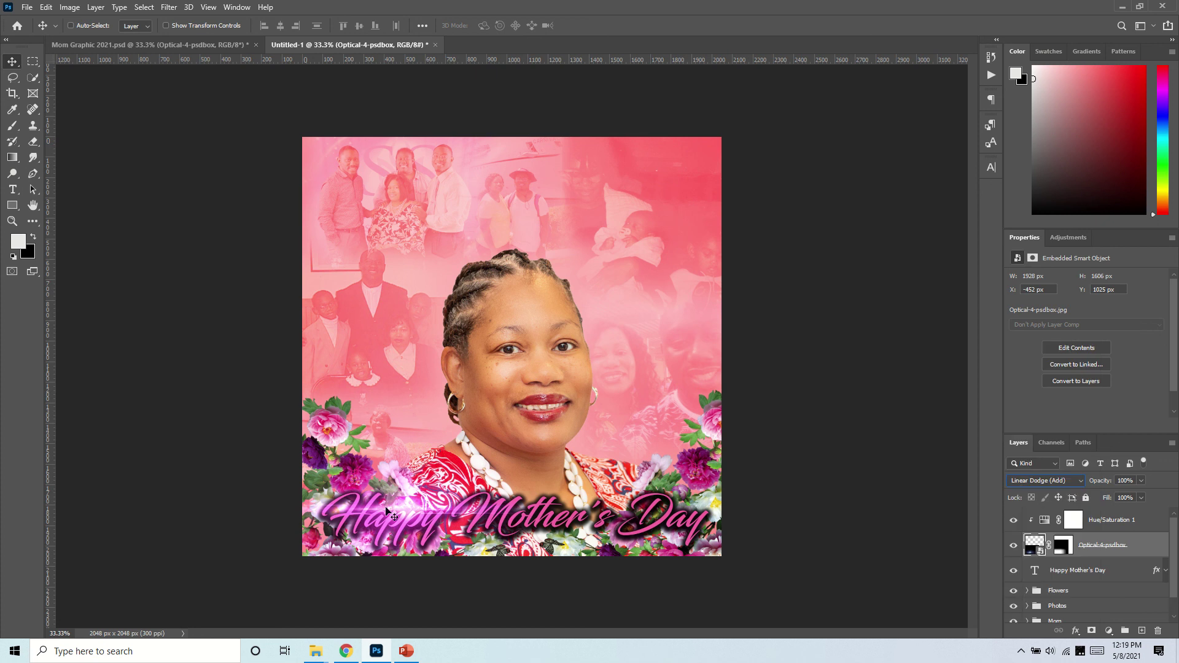
{"action": "mouse_move", "coordinate": [385, 503]}
{"action": "left_mouse_down"}
{"action": "mouse_move", "coordinate": [396, 499]}
{"action": "mouse_move", "coordinate": [384, 507]}
{"action": "left_mouse_up"}
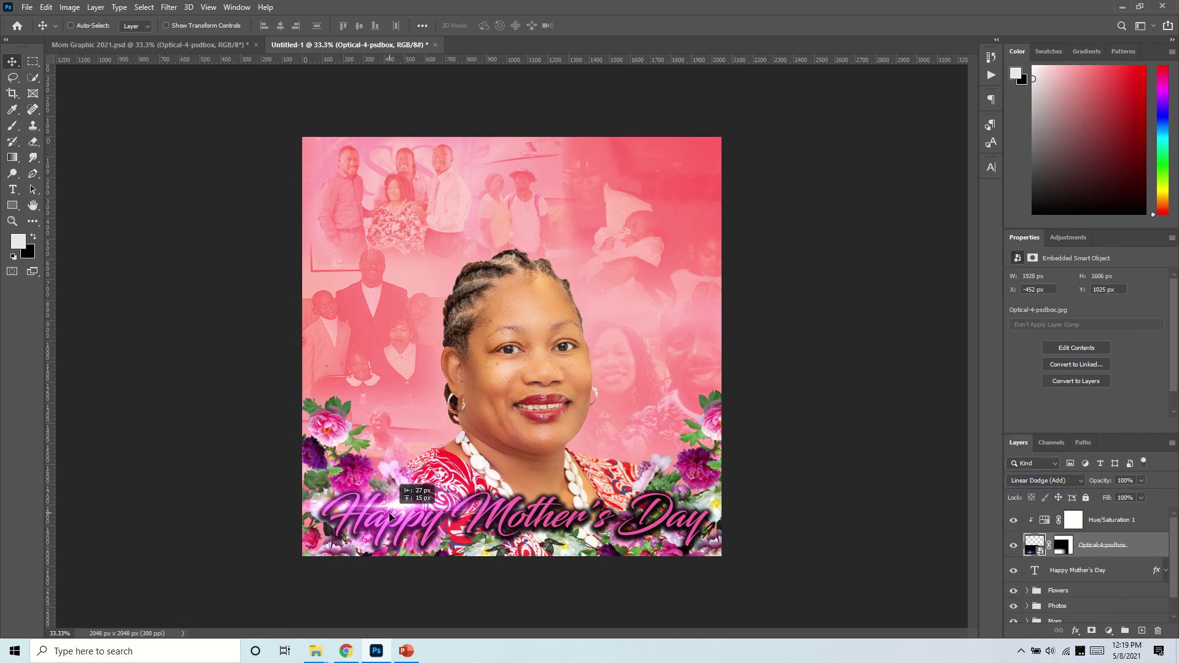
- Group the flare layer with its Hue/Saturation adjustment and name the group Light 1
{"action": "left_click", "coordinate": [1122, 521]}
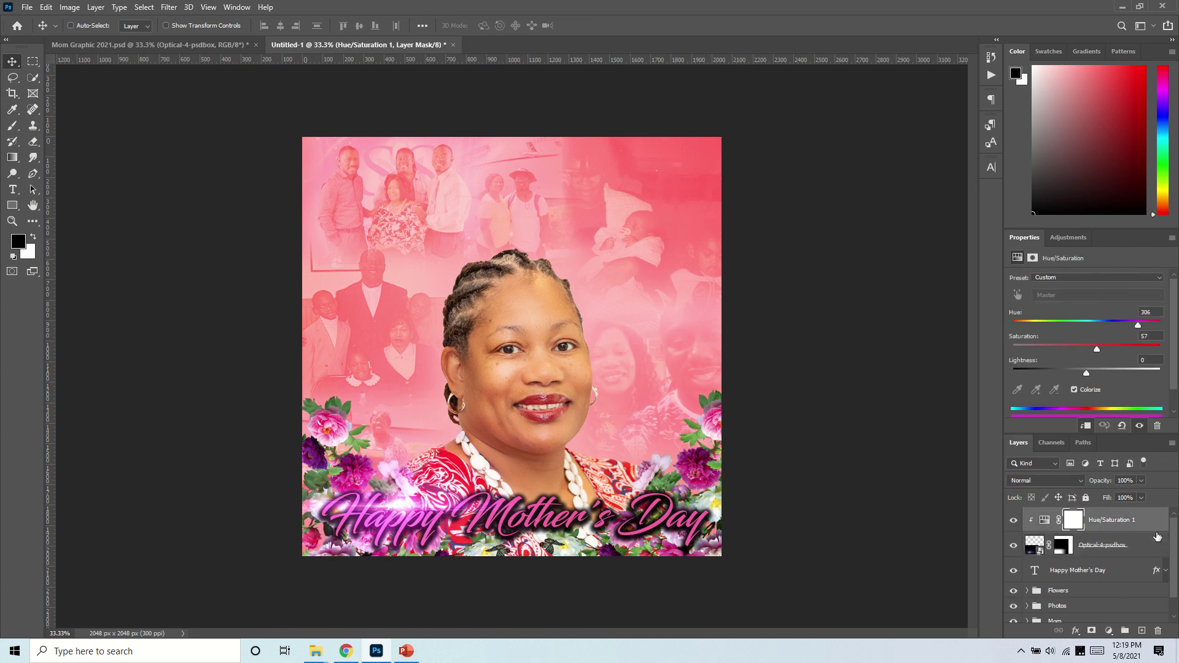
{"action": "left_click", "coordinate": [1116, 548], "text": "shift"}
{"action": "key", "text": "ctrl+g"}
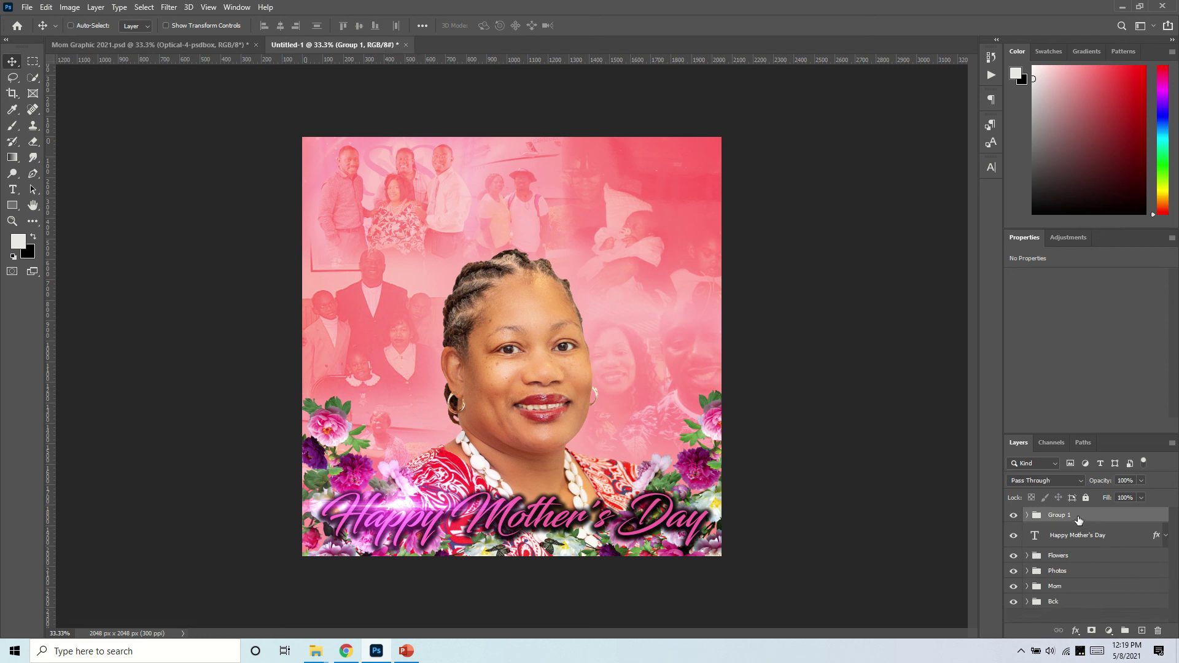
{"action": "double_click", "coordinate": [1062, 516]}
{"action": "type", "text": "Lic"}
{"action": "type", "text": "ht 1"}
{"action": "key", "text": "Return"}
- Duplicate the Light 1 group twice along the greeting and rename the copies Light 2 and Light 3
{"action": "left_click_drag", "start_coordinate": [381, 512], "coordinate": [678, 508]}
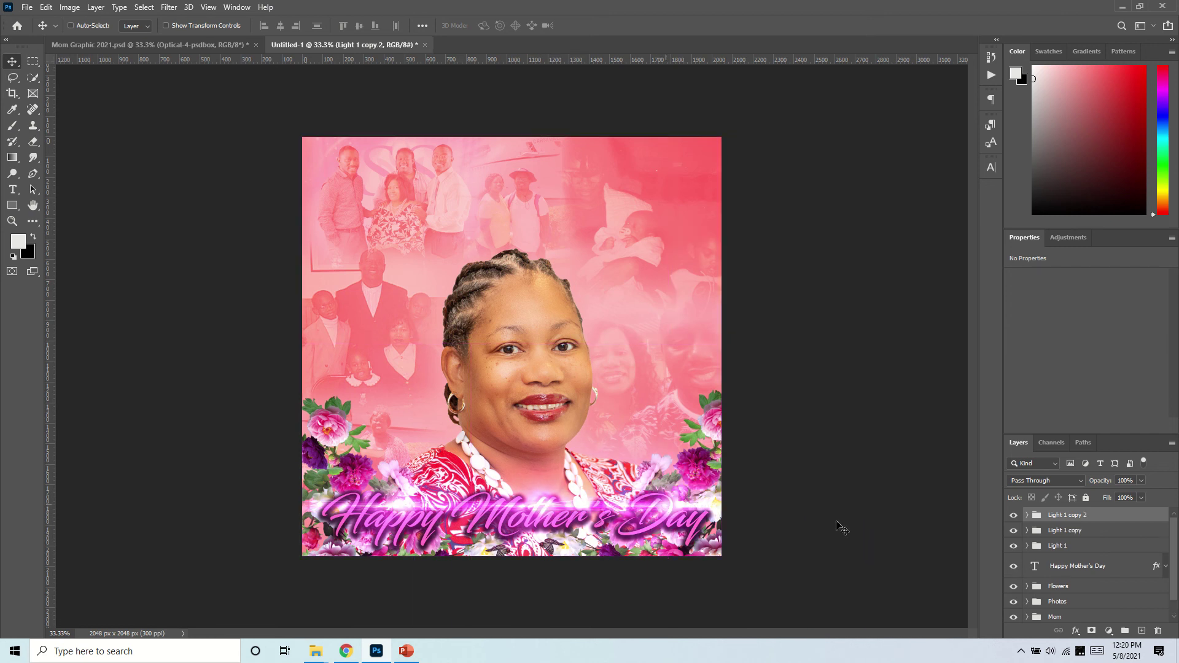
{"action": "double_click", "coordinate": [1070, 531]}
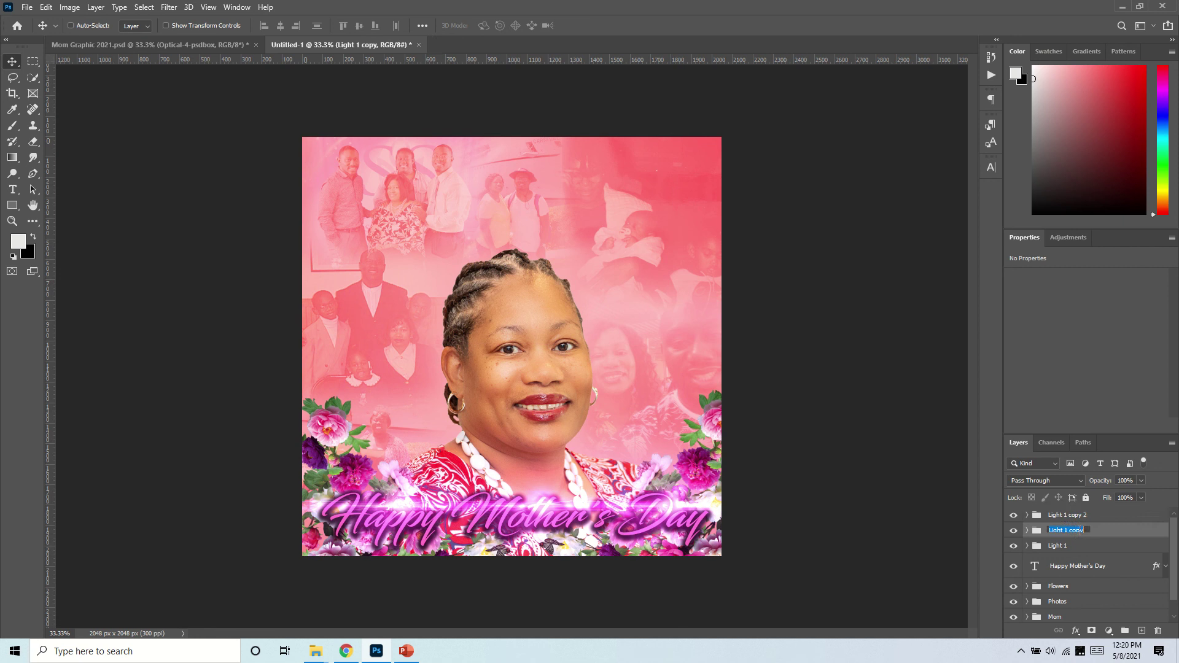
{"action": "left_click_drag", "start_coordinate": [1086, 530], "coordinate": [1067, 530]}
{"action": "key", "text": "BackSpace"}
{"action": "type", "text": "2"}
{"action": "key", "text": "Return"}
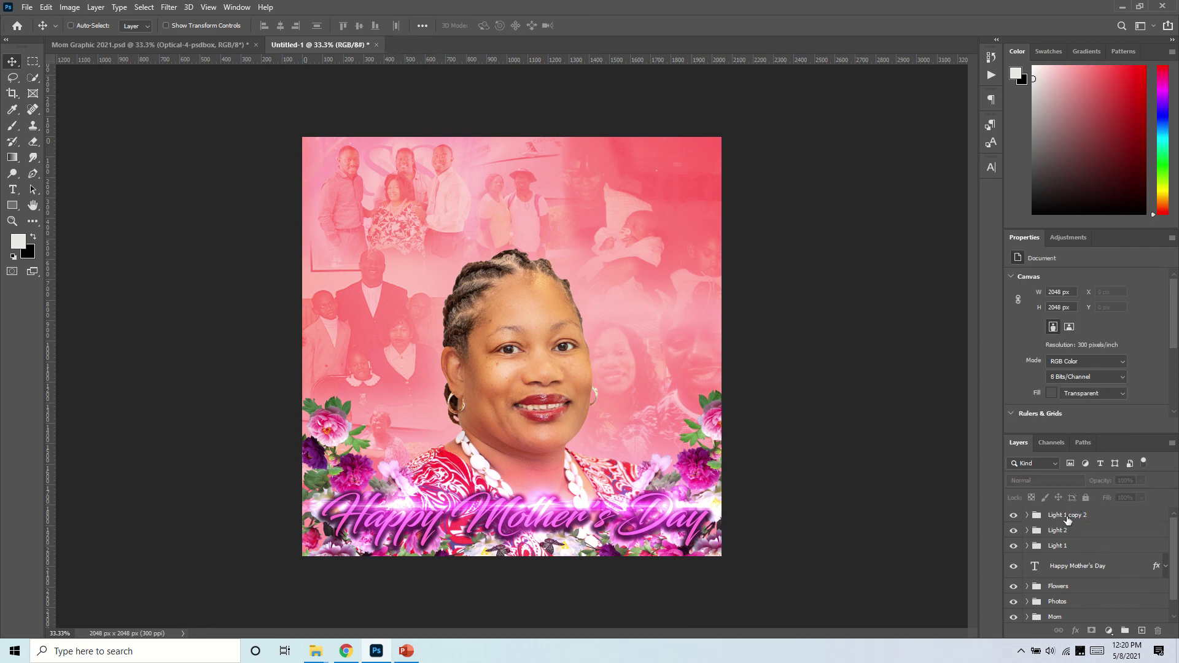
{"action": "double_click", "coordinate": [1067, 517]}
{"action": "left_click_drag", "start_coordinate": [1091, 515], "coordinate": [1069, 514]}
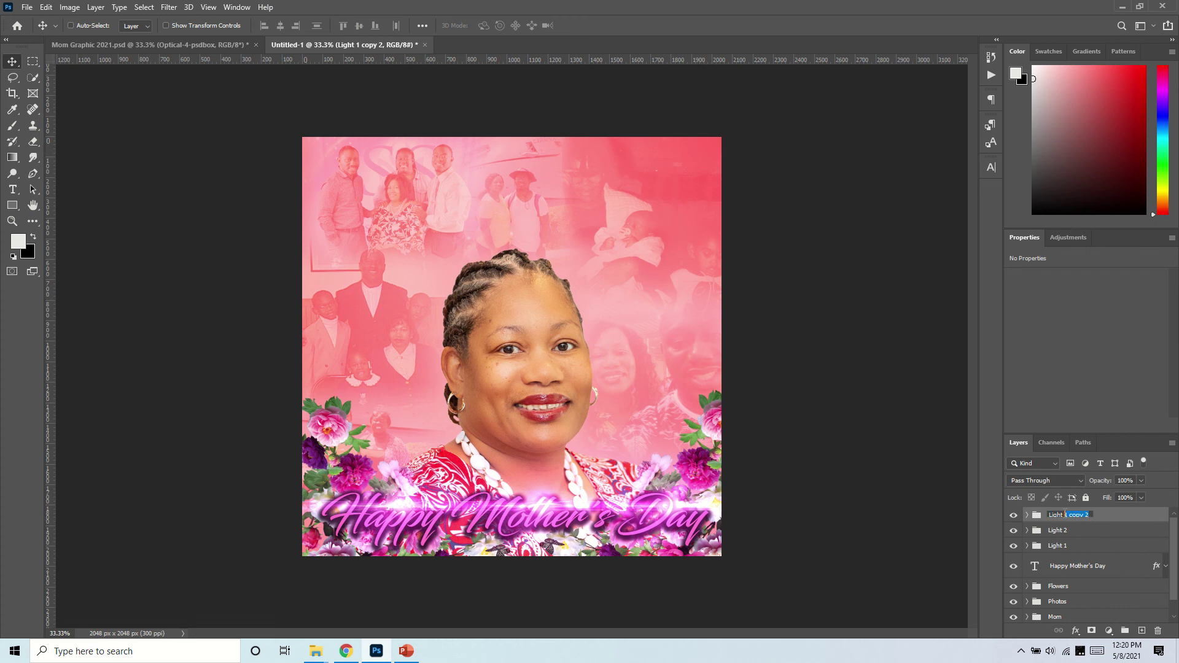
{"action": "type", "text": "3"}
{"action": "key", "text": "Return"}
- Group the greeting text with the three Light groups, name the group HMD, and nudge it slightly right and down
{"action": "left_click", "coordinate": [1074, 568], "text": "shift"}
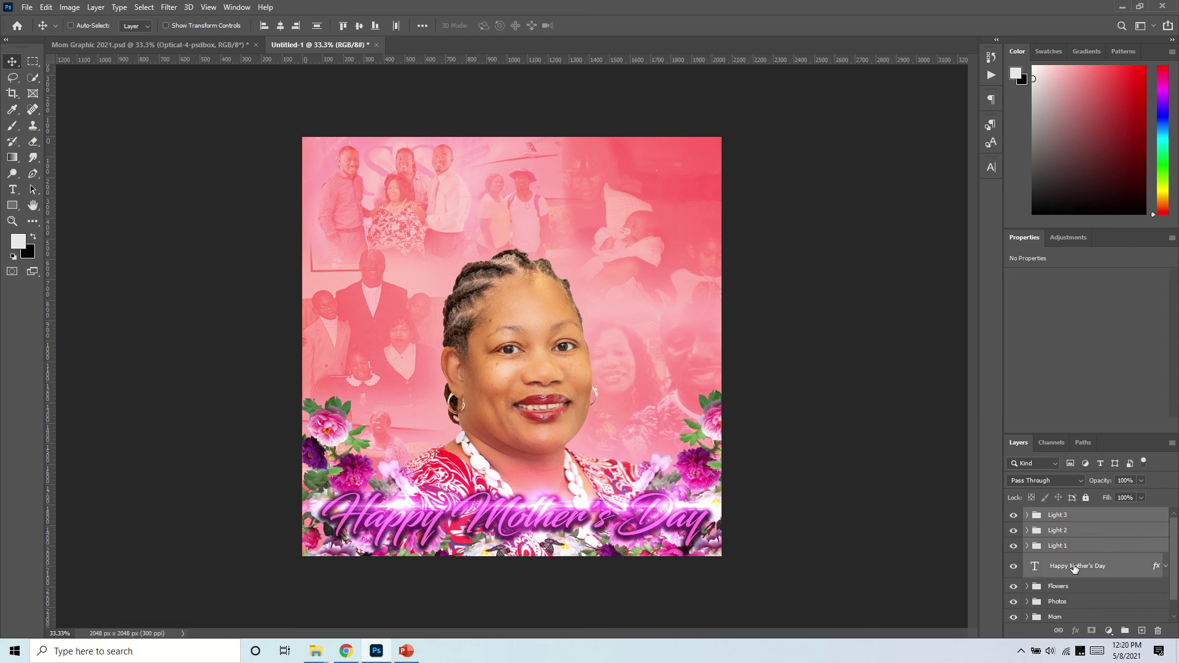
{"action": "key", "text": "ctrl+g"}
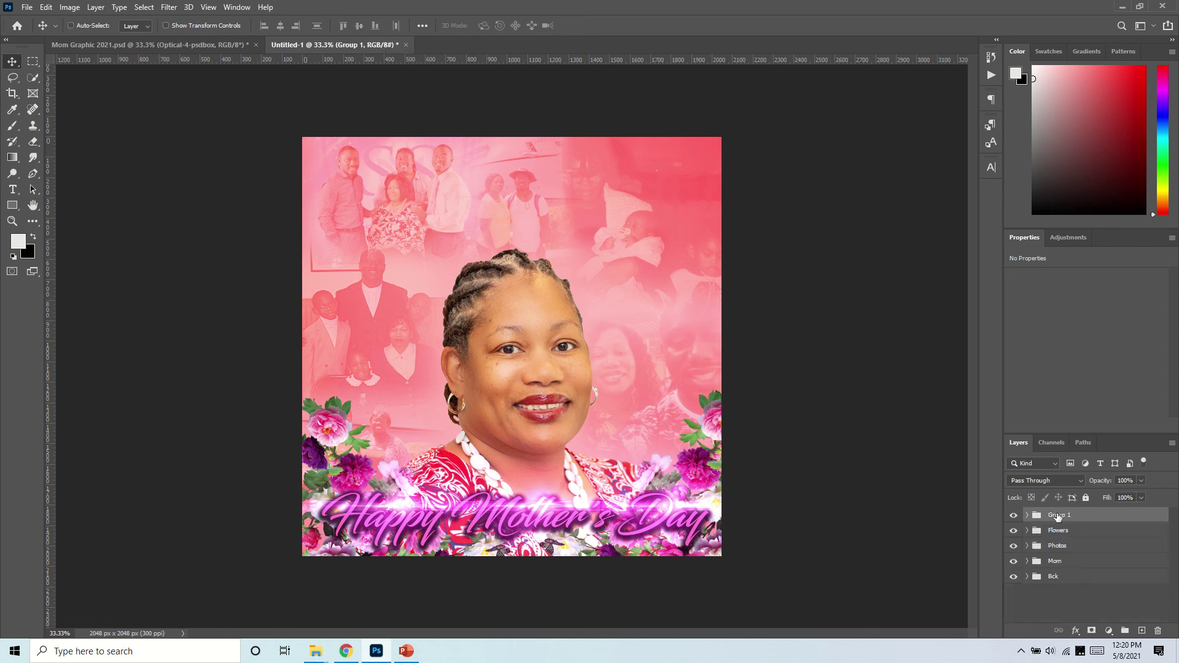
{"action": "double_click", "coordinate": [1057, 516]}
{"action": "type", "text": "HMD"}
{"action": "key", "text": "Return"}
{"action": "left_click_drag", "start_coordinate": [497, 519], "coordinate": [499, 521]}
- Check the Mom Graphic 2021.psd reference design, return to the new graphic, and select the Mom group
{"action": "left_click", "coordinate": [208, 45]}
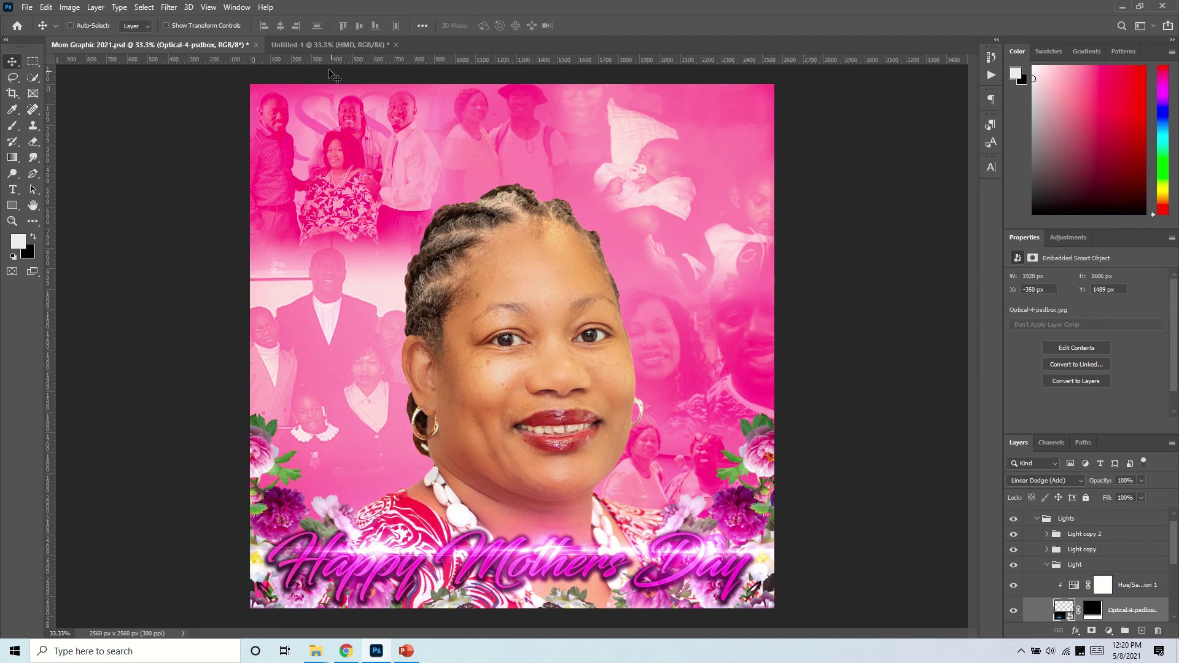
{"action": "left_click", "coordinate": [330, 44]}
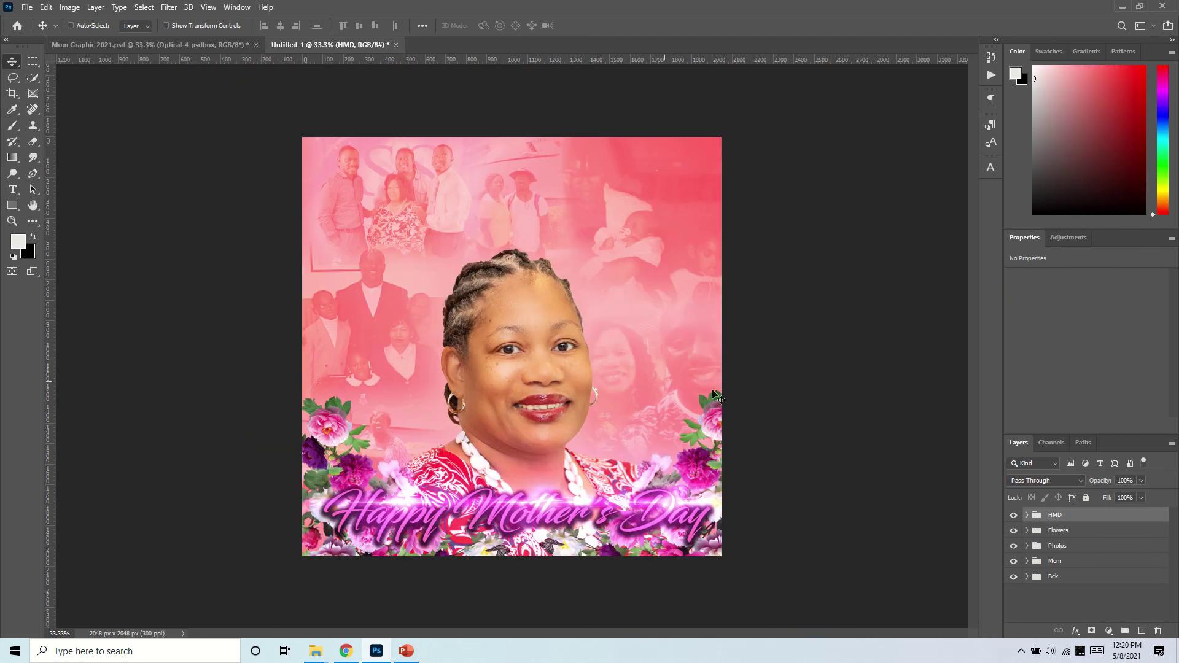
{"action": "left_click", "coordinate": [1053, 562]}
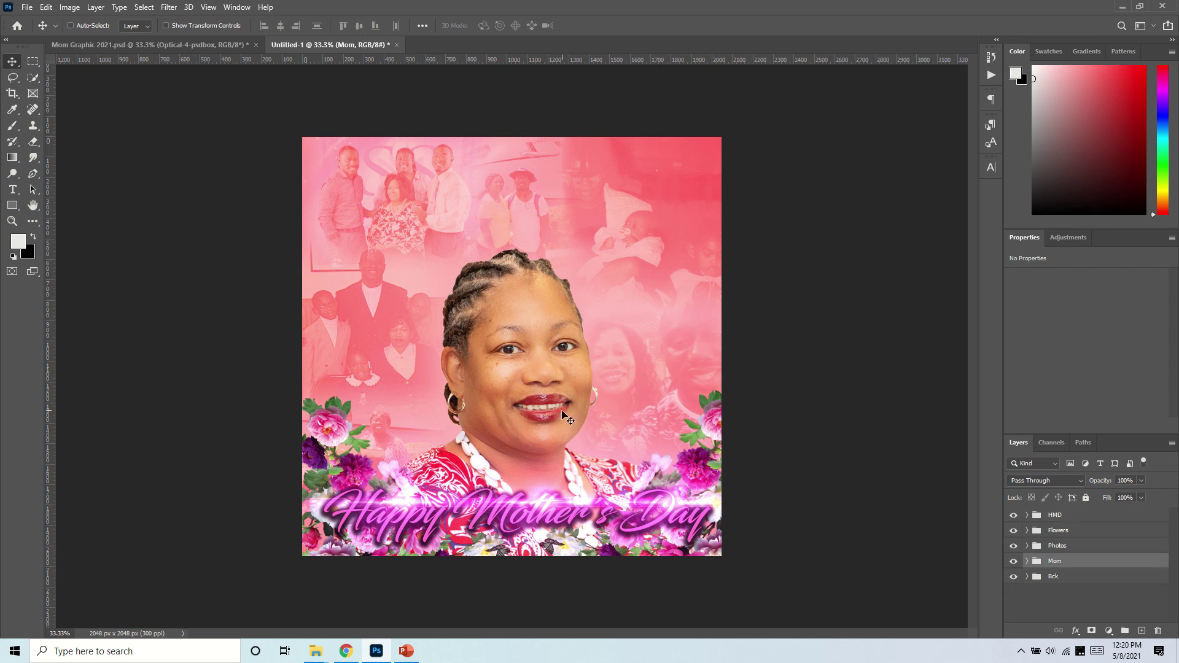
{"action": "key", "text": "ctrl+t"}
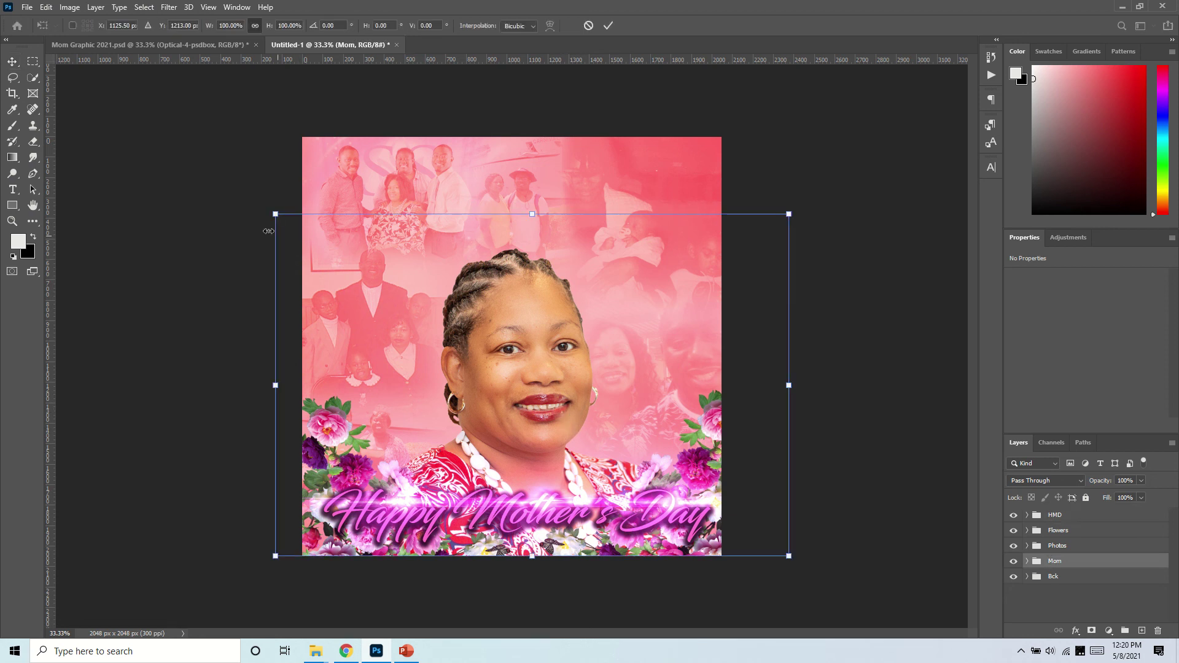
{"action": "left_click_drag", "start_coordinate": [275, 213], "coordinate": [170, 154]}
{"action": "left_click", "coordinate": [608, 25]}
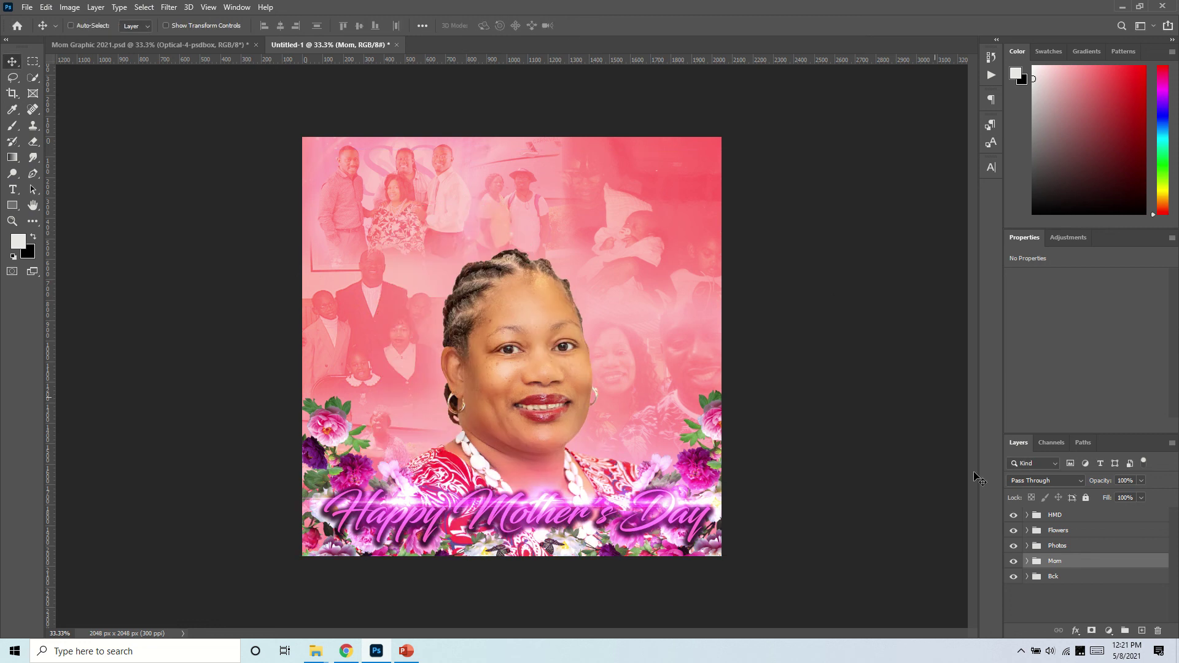
- Scale the Mom group up to 118.70% and center the woman above the greeting
{"action": "key", "text": "ctrl+t"}
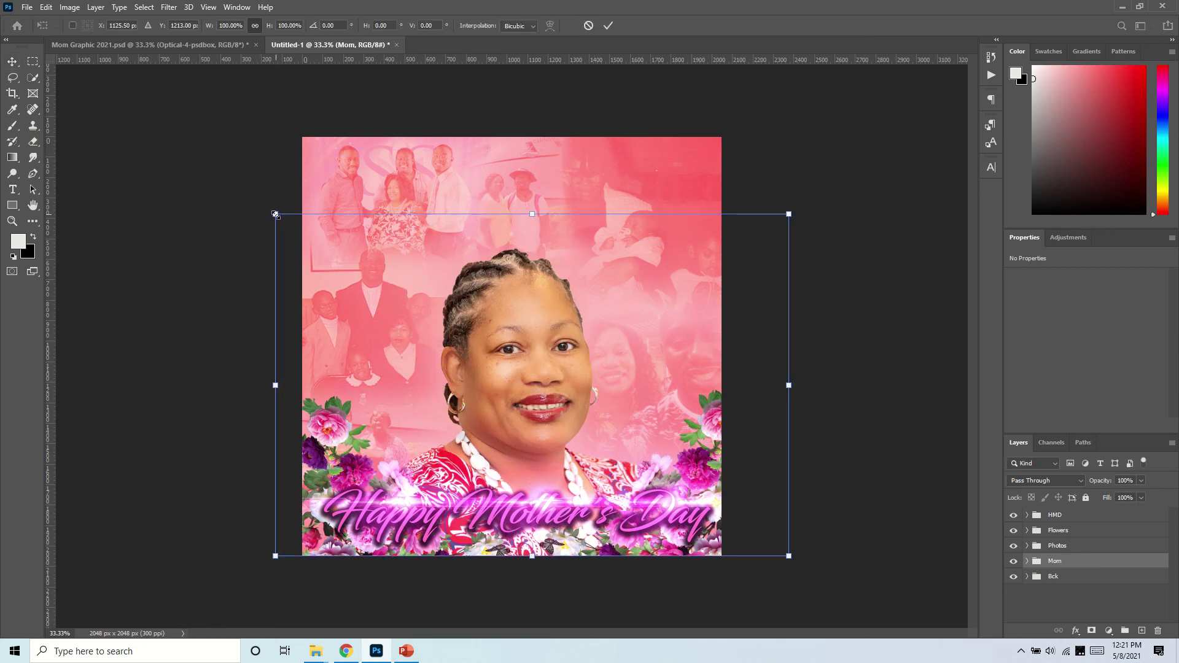
{"action": "left_click_drag", "start_coordinate": [274, 214], "coordinate": [179, 149]}
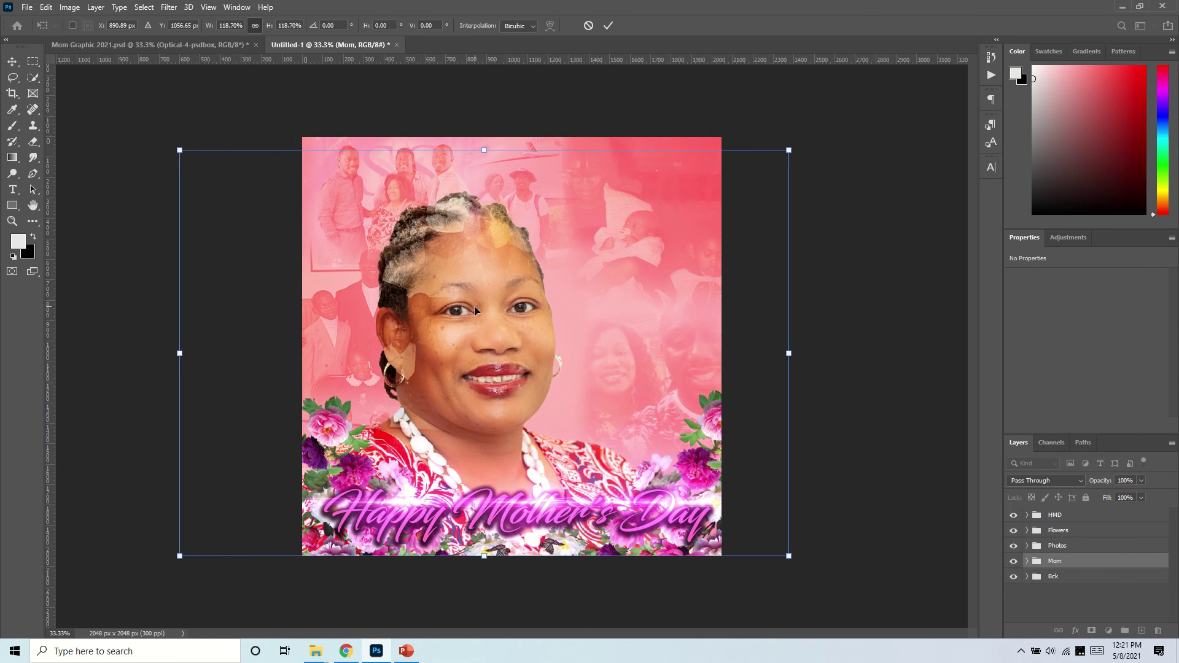
{"action": "left_click_drag", "start_coordinate": [474, 307], "coordinate": [525, 314]}
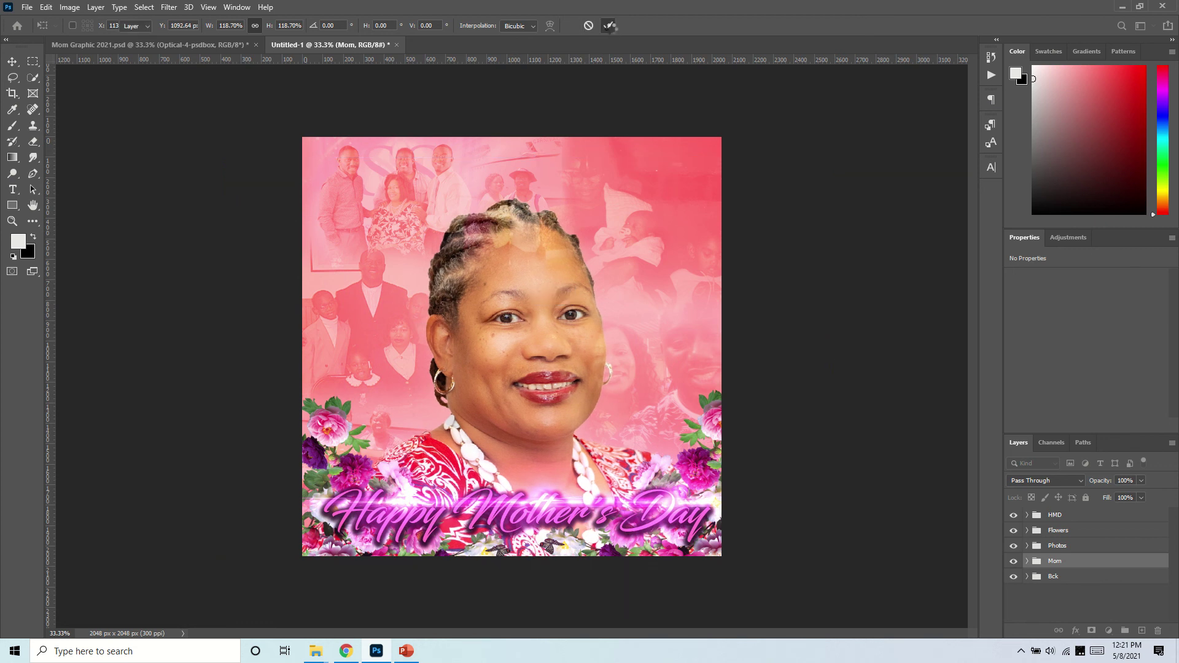
{"action": "left_click", "coordinate": [608, 26]}
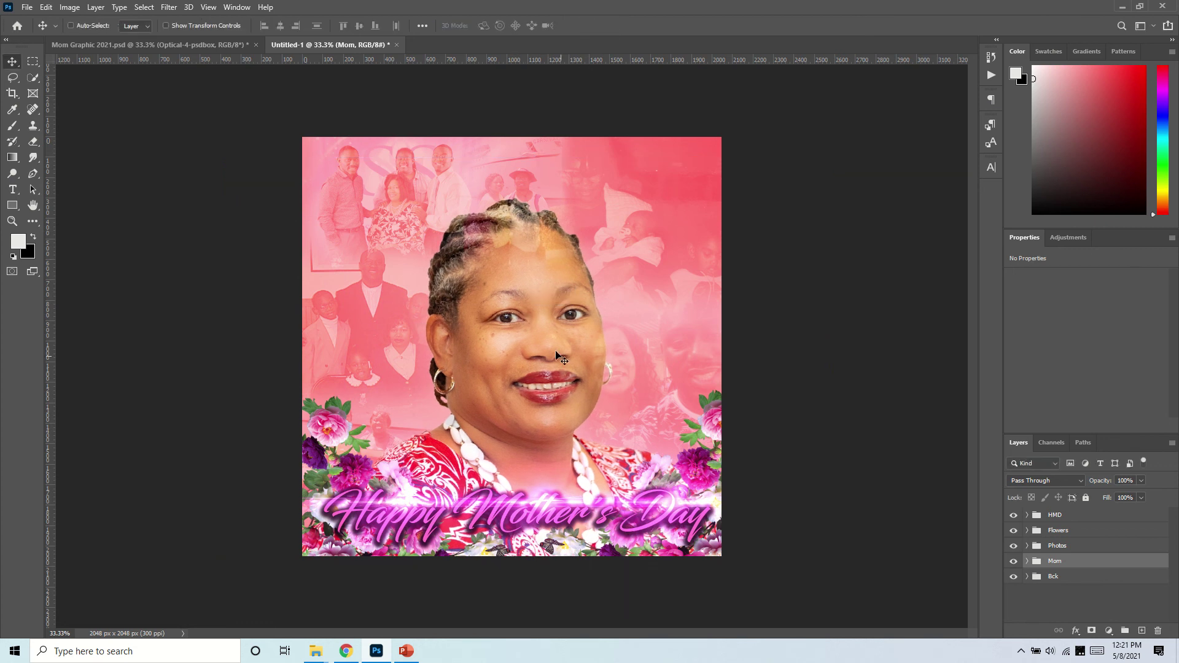
- Select the faded two-person photo above the woman's head and shift it slightly to the right
{"action": "right_click", "coordinate": [499, 179]}
{"action": "left_click", "coordinate": [513, 191]}
{"action": "left_click_drag", "start_coordinate": [513, 190], "coordinate": [521, 191]}
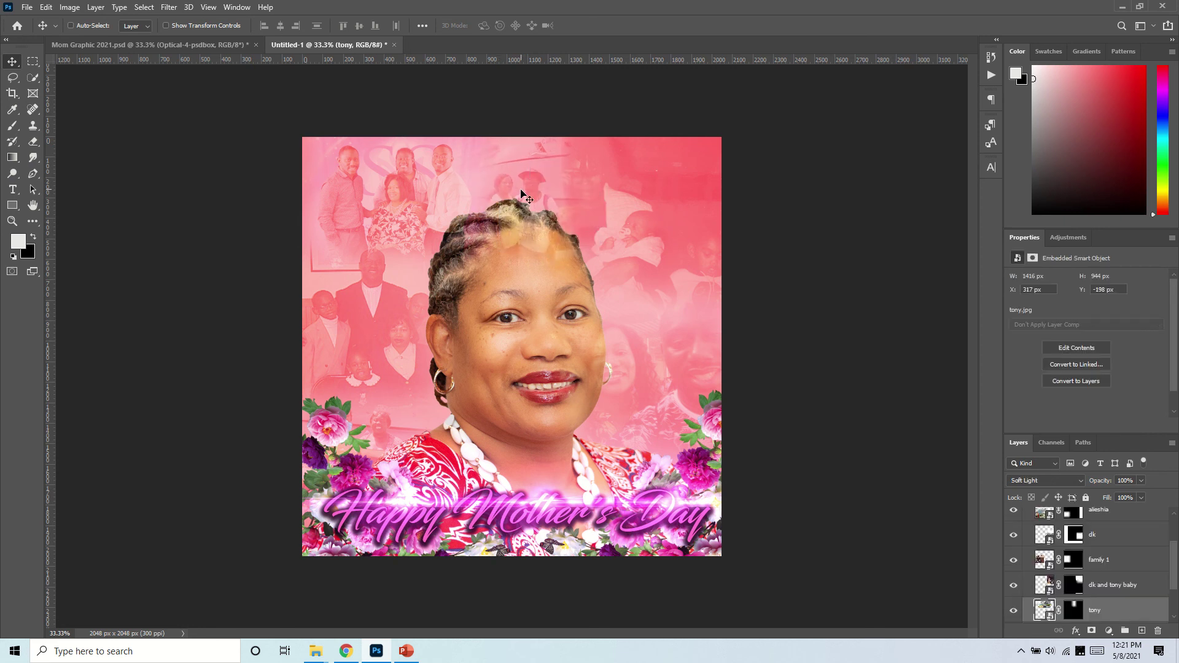
{"action": "right_click", "coordinate": [521, 194]}
{"action": "left_click", "coordinate": [560, 208]}
{"action": "left_click", "coordinate": [1074, 610]}
{"action": "key", "text": "x"}
{"action": "key", "text": "g"}
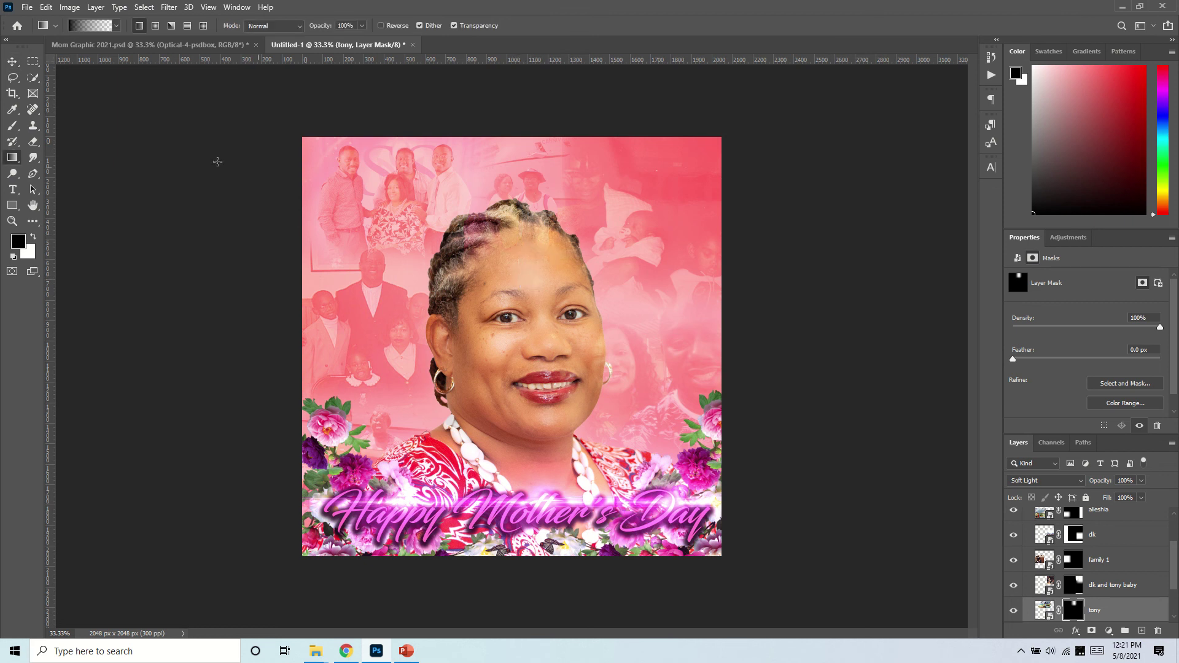
{"action": "left_click", "coordinate": [9, 66]}
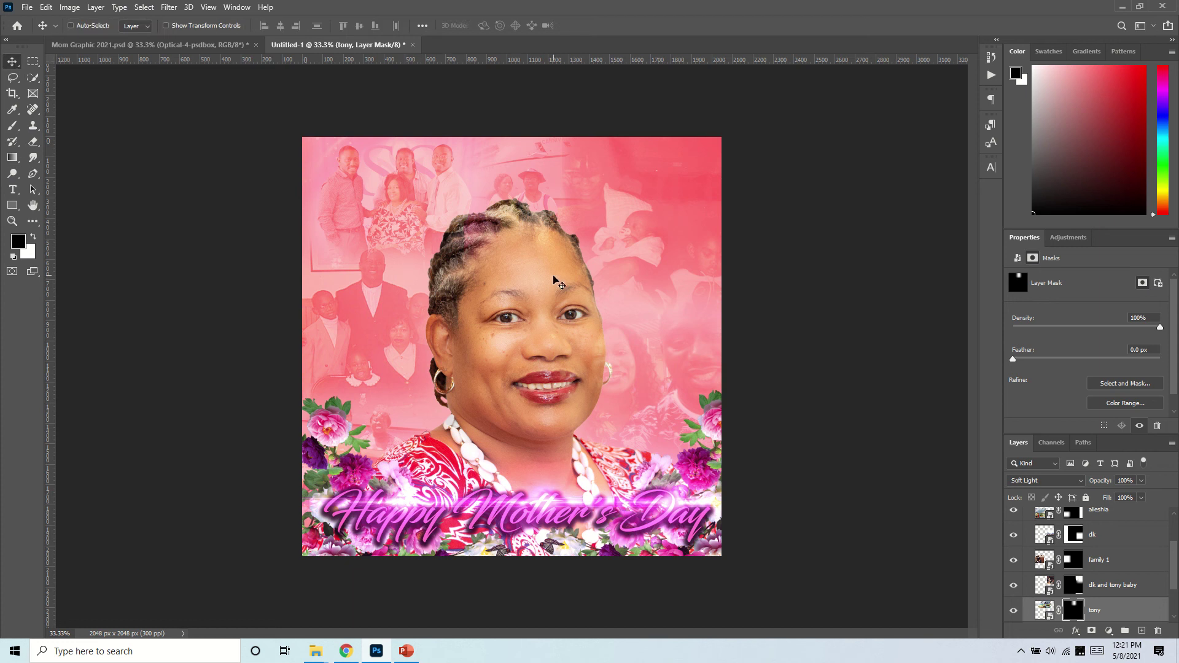
- Enlarge the faded two-person photo to 122.82% and move it up and left above the woman's hair
{"action": "key", "text": "ctrl+t"}
{"action": "left_click_drag", "start_coordinate": [659, 294], "coordinate": [722, 332]}
{"action": "left_click_drag", "start_coordinate": [571, 215], "coordinate": [538, 203]}
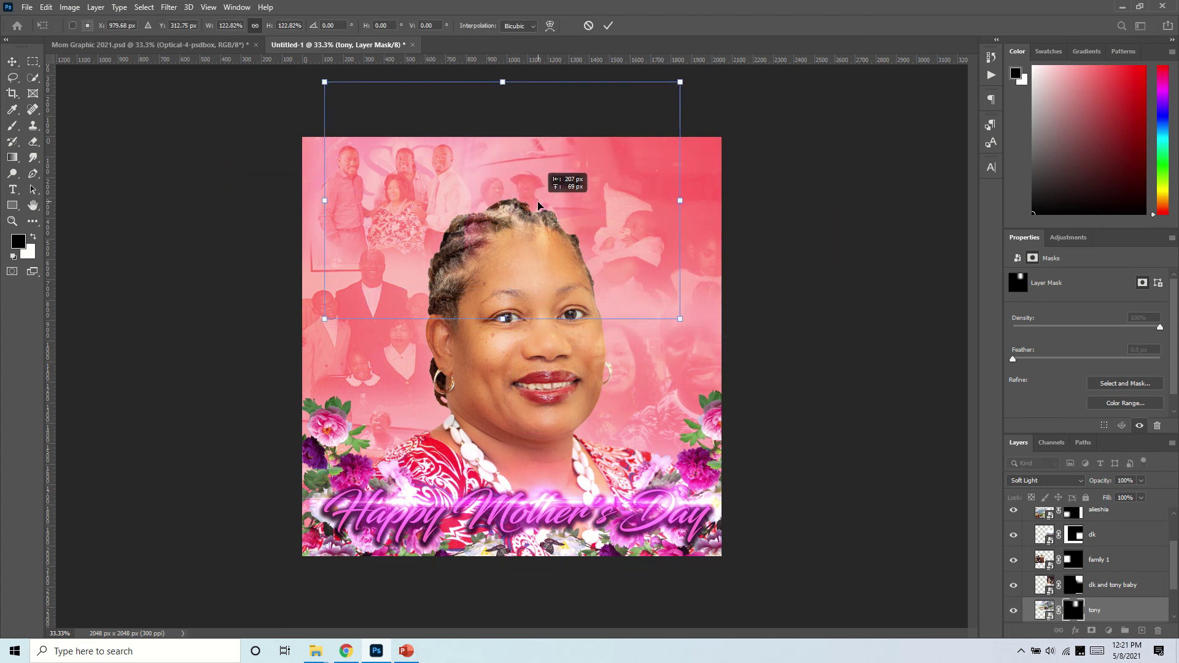
{"action": "left_click", "coordinate": [608, 26]}
- Collapse the Photos group and place it beneath the Mom group in the layer order
{"action": "scroll", "coordinate": [1167, 571], "scroll_direction": "up", "scroll_amount": 2}
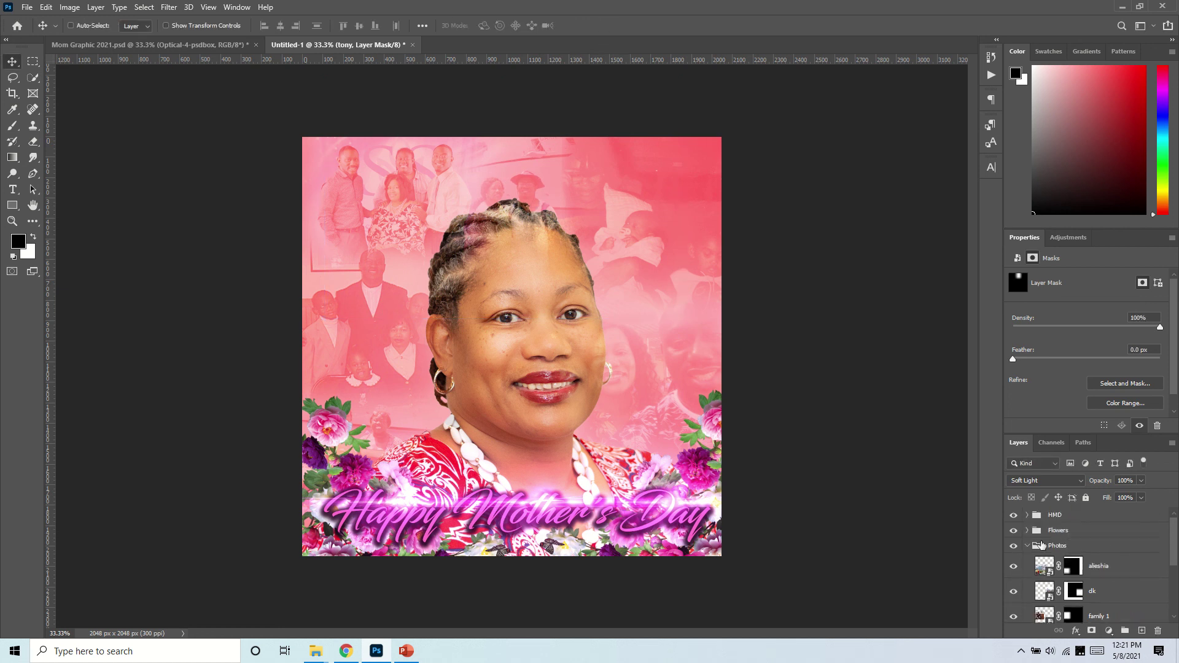
{"action": "left_click", "coordinate": [1030, 548]}
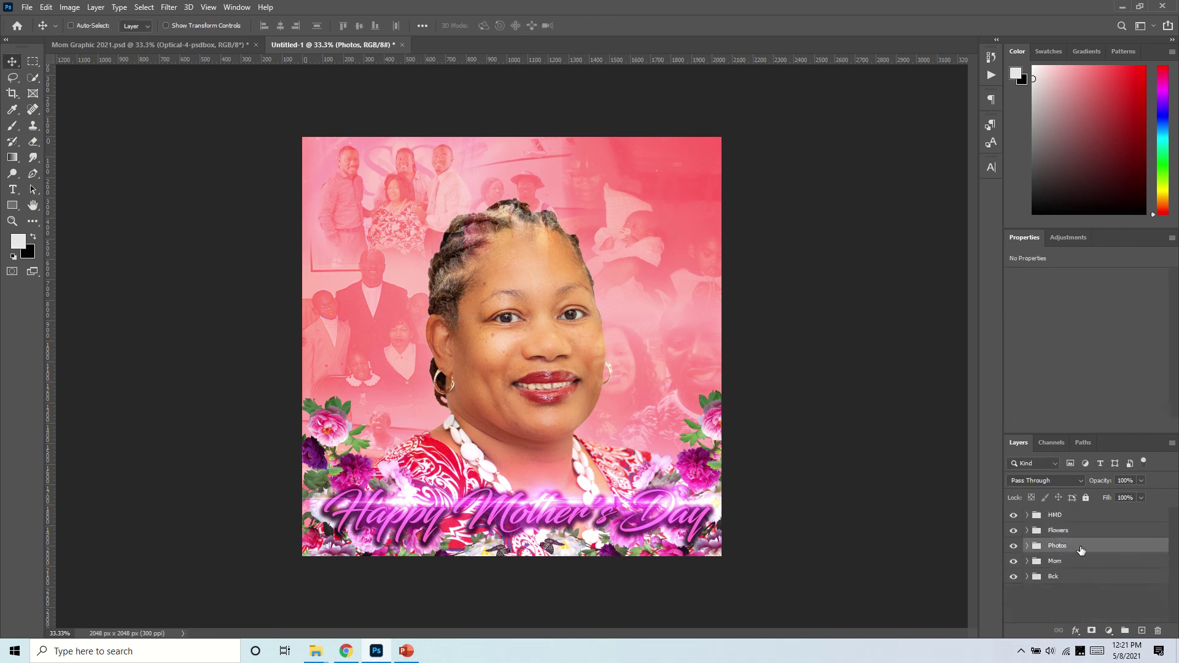
{"action": "left_click_drag", "start_coordinate": [1078, 551], "coordinate": [1088, 570]}
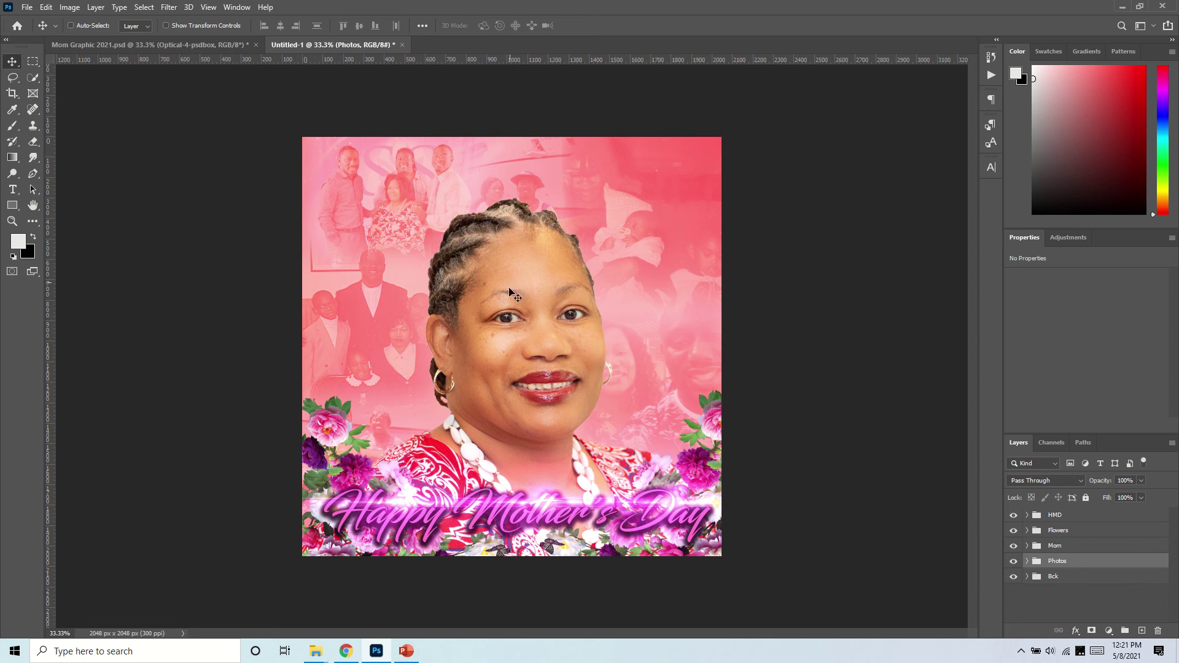
- Enlarge the faded two-person photo by another 119.58%, move it up and left above her head, and collapse the Photos group
{"action": "right_click", "coordinate": [517, 175]}
{"action": "left_click", "coordinate": [532, 190]}
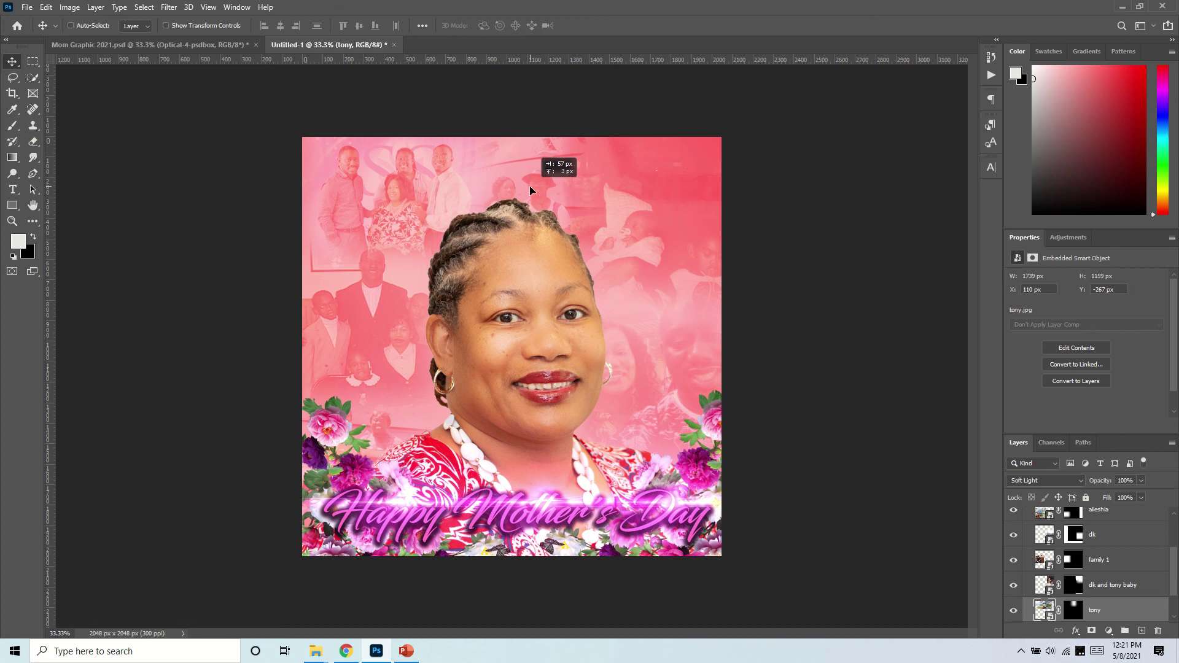
{"action": "key", "text": "ctrl+t"}
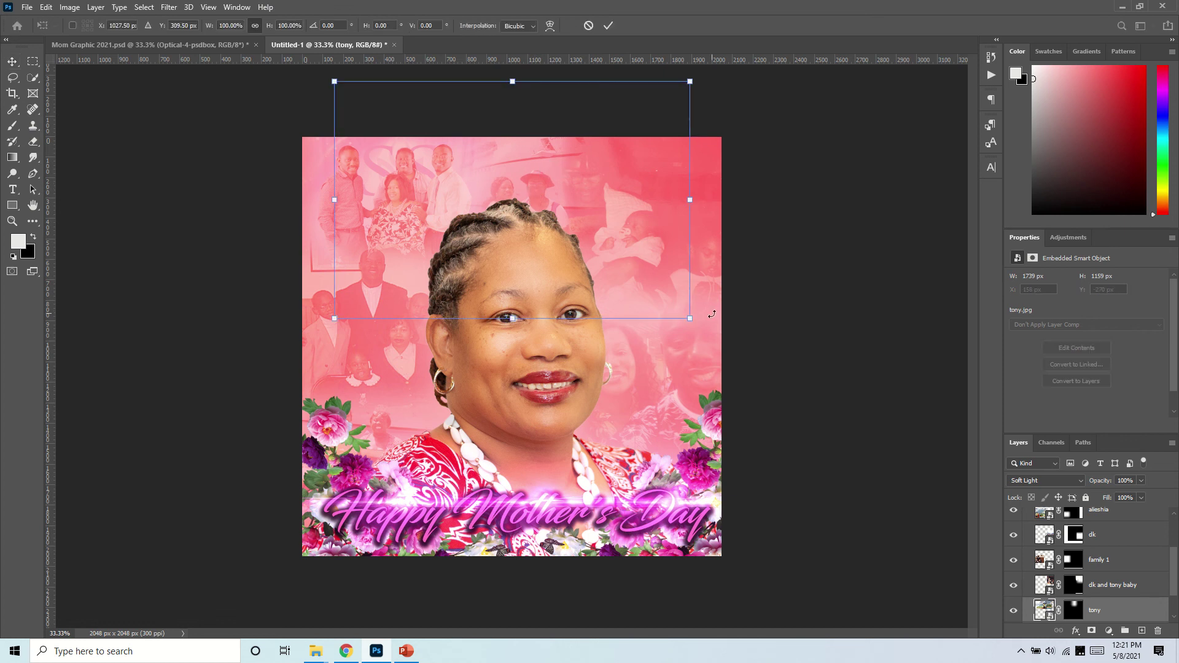
{"action": "left_click_drag", "start_coordinate": [690, 319], "coordinate": [760, 365]}
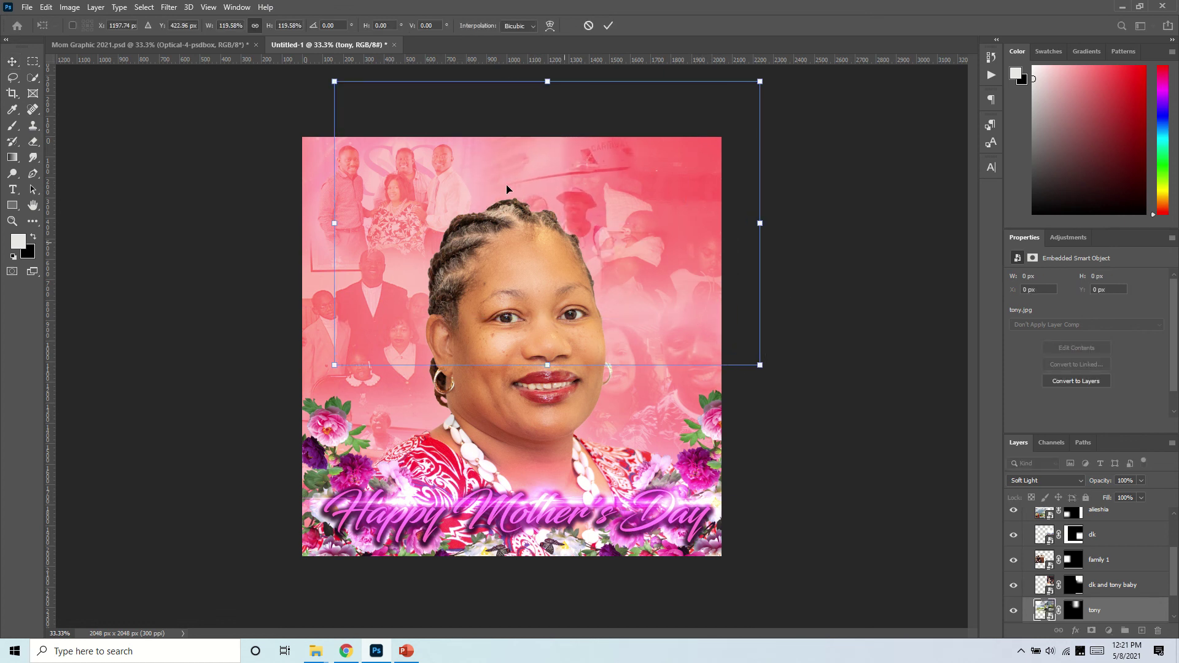
{"action": "left_click_drag", "start_coordinate": [579, 188], "coordinate": [536, 159]}
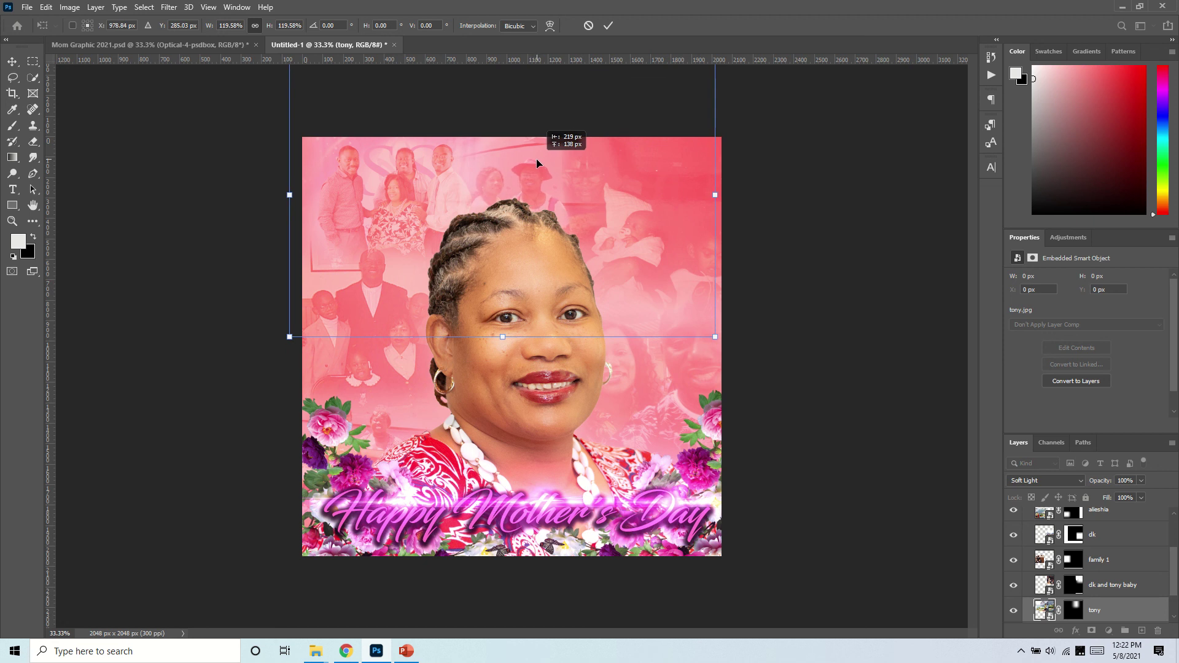
{"action": "left_click", "coordinate": [604, 28]}
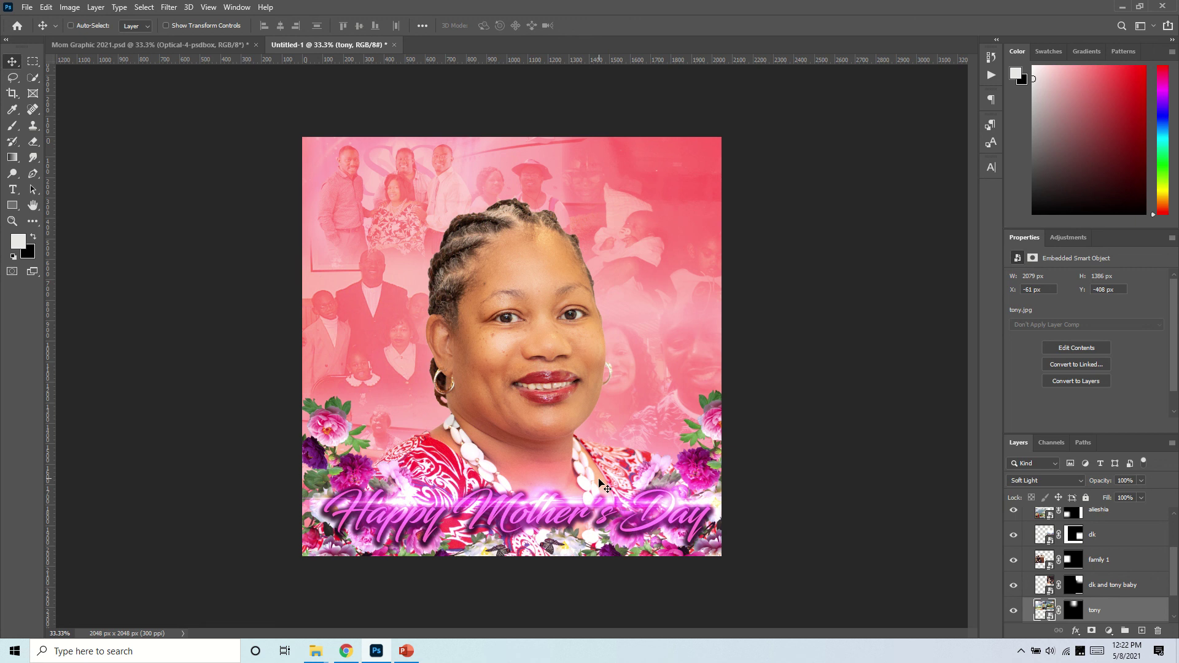
{"action": "left_click_drag", "start_coordinate": [1173, 590], "coordinate": [1169, 518]}
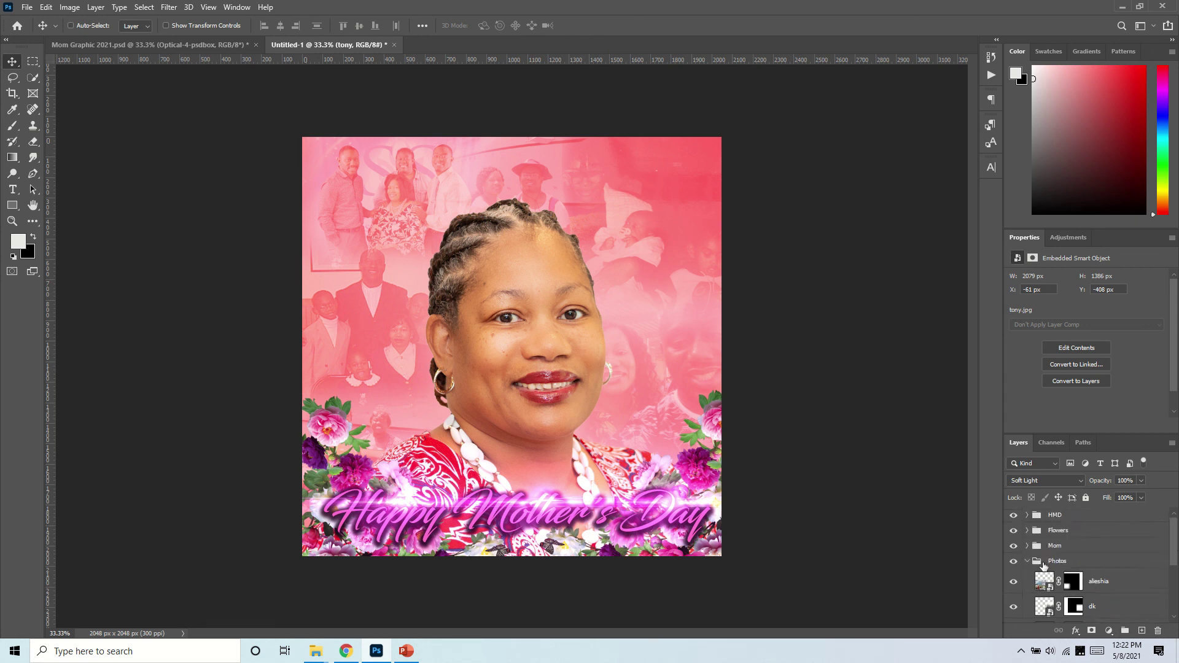
{"action": "left_click", "coordinate": [1029, 564]}
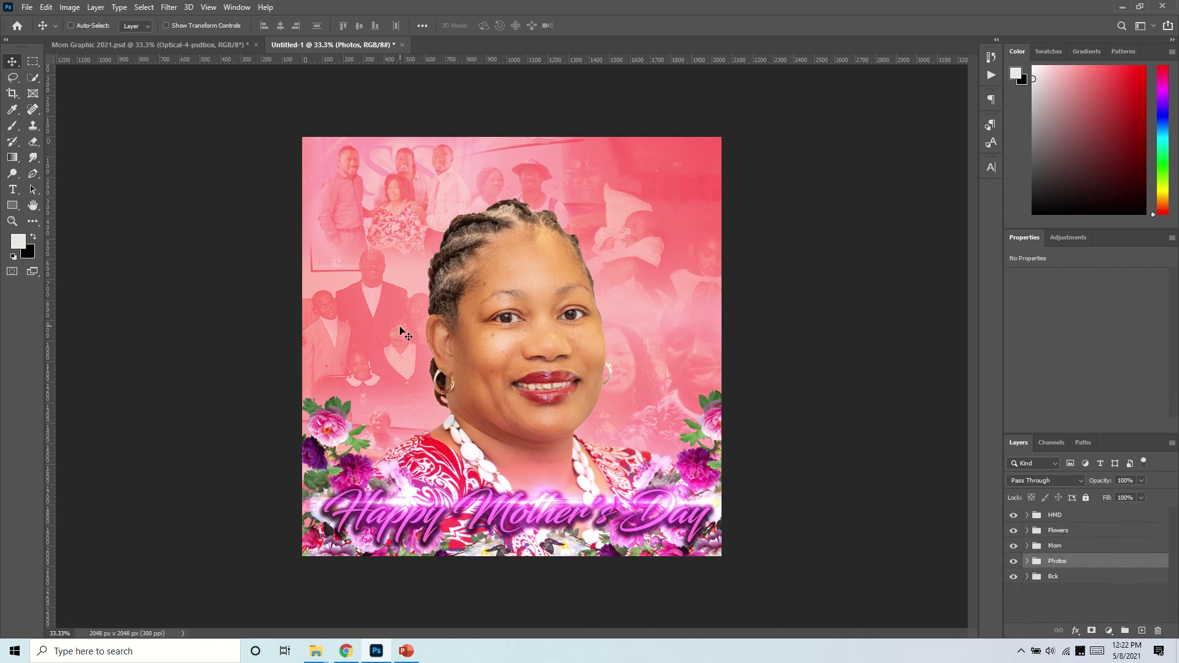